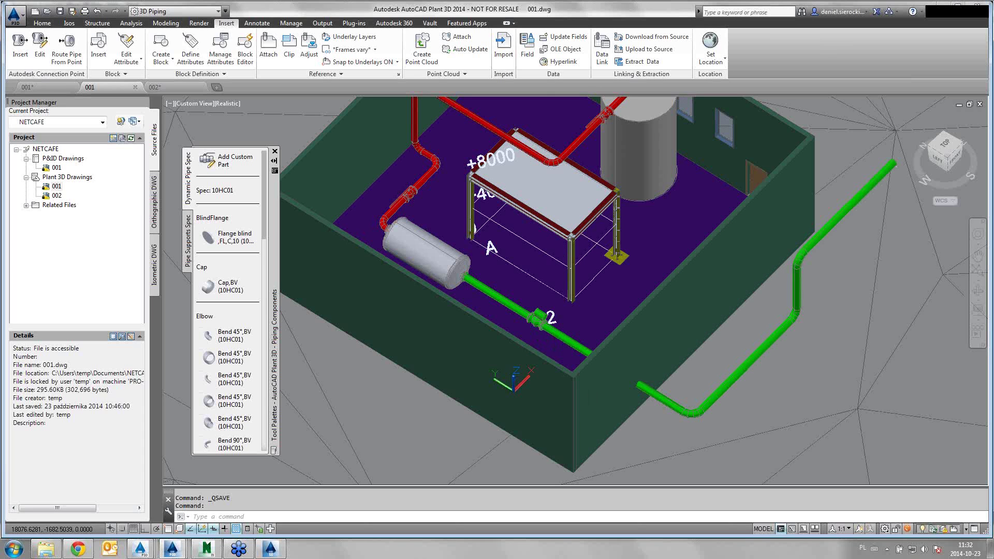
Step: Zoom and orbit the 3D view to a near-top close-up of the valve beside label 2
scroll(541, 333, up, 5)
scroll(539, 324, up, 2)
scroll(467, 300, down, 5)
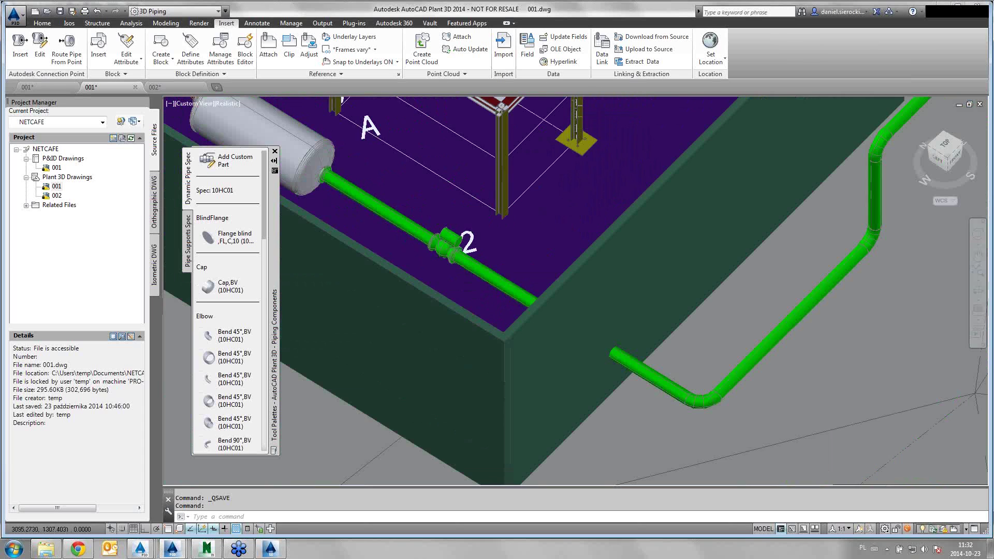
scroll(423, 279, down, 2)
mouse_move(422, 278)
shift+middle_down()
mouse_move(644, 328)
mouse_move(523, 304)
mouse_move(544, 295)
shift+middle_up()
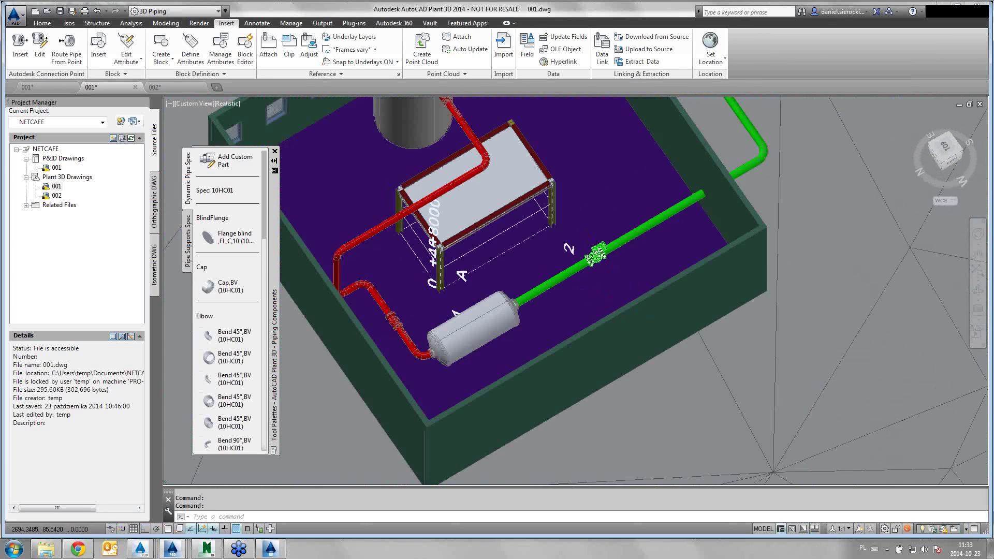
scroll(557, 290, up, 3)
scroll(557, 291, up, 2)
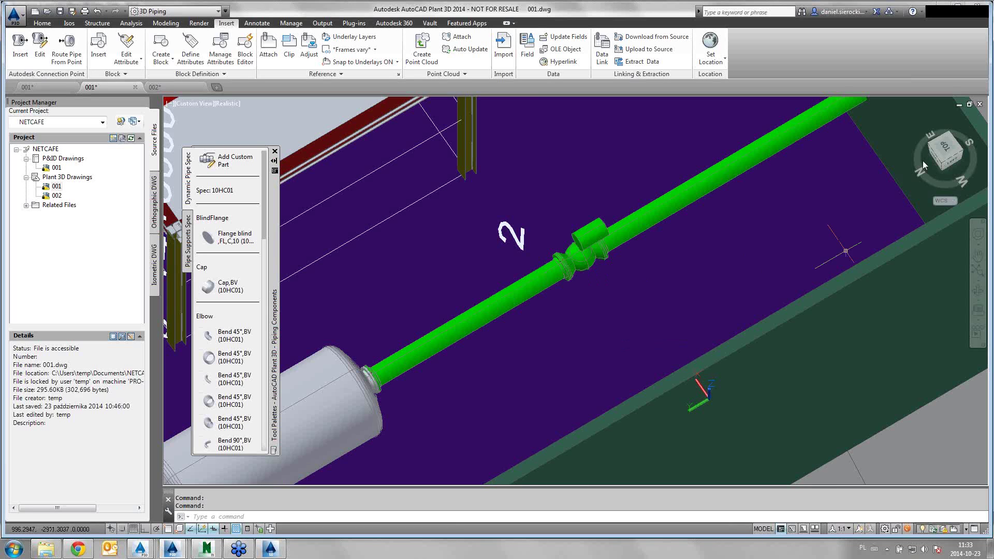
mouse_move(264, 202)
mouse_down()
mouse_move(263, 414)
mouse_move(264, 218)
mouse_up()
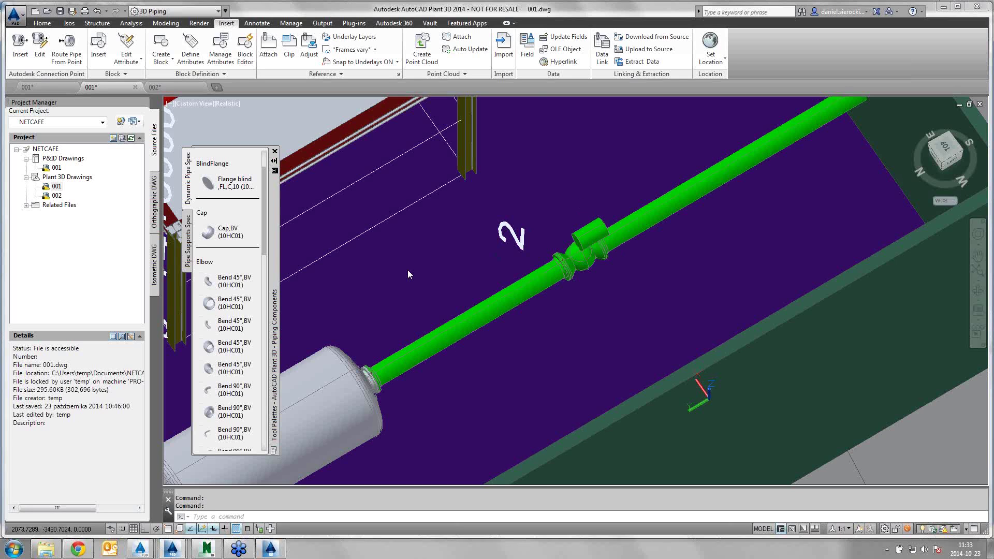
drag(264, 208, 267, 411)
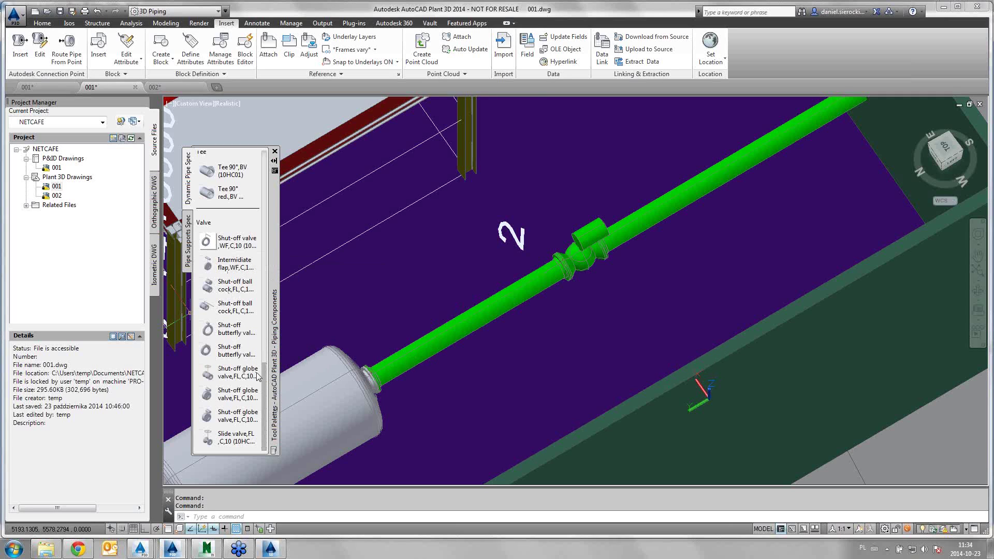
drag(265, 375, 269, 153)
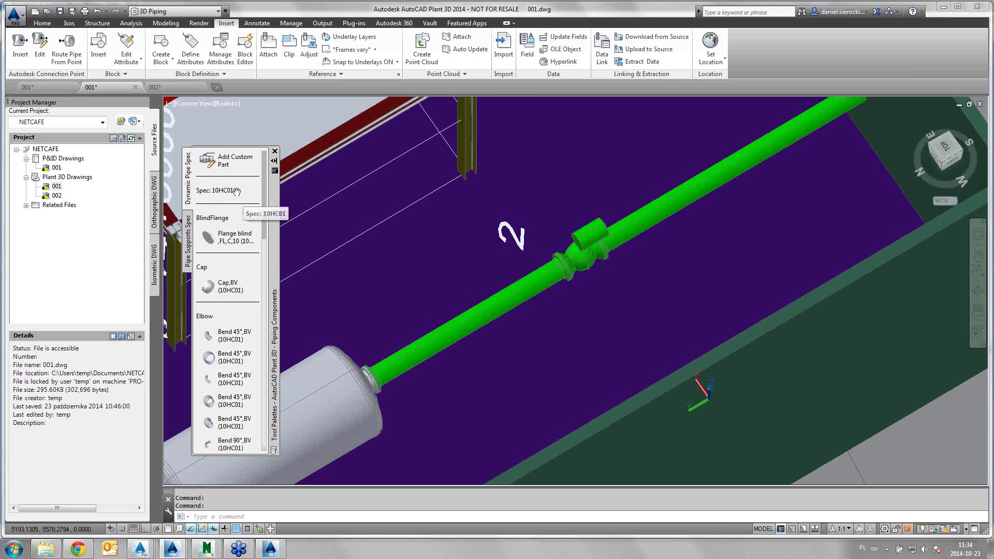
Step: Choose 400HS01 from the Part Insertion spec list on the Home tab
click(42, 23)
click(134, 62)
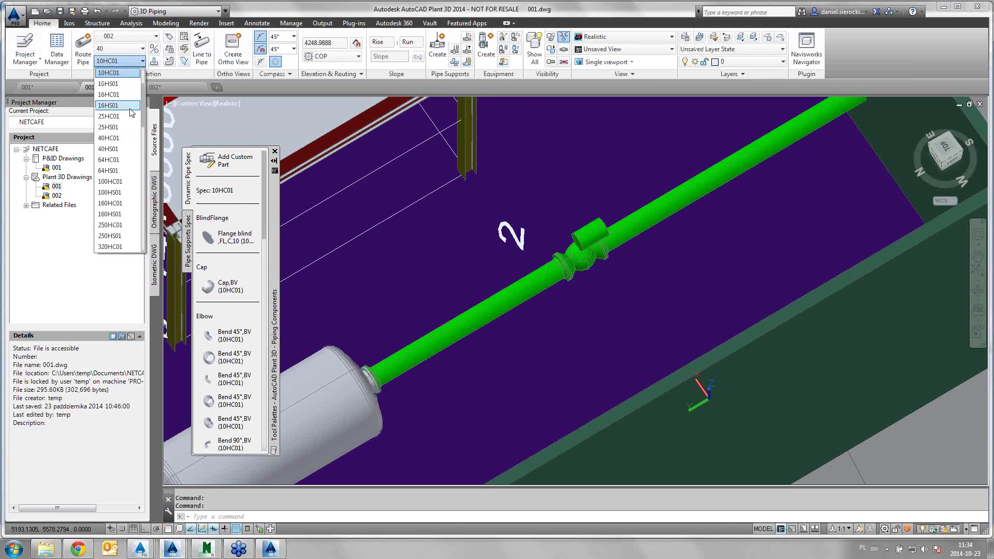
scroll(119, 168, down, 2)
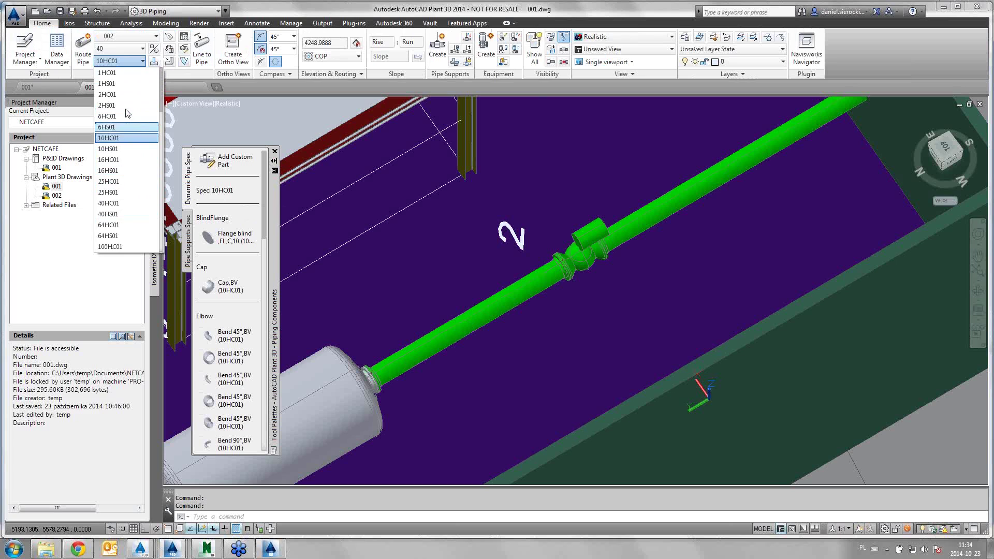
scroll(119, 179, down, 2)
scroll(119, 191, down, 2)
scroll(119, 204, down, 3)
scroll(119, 206, down, 2)
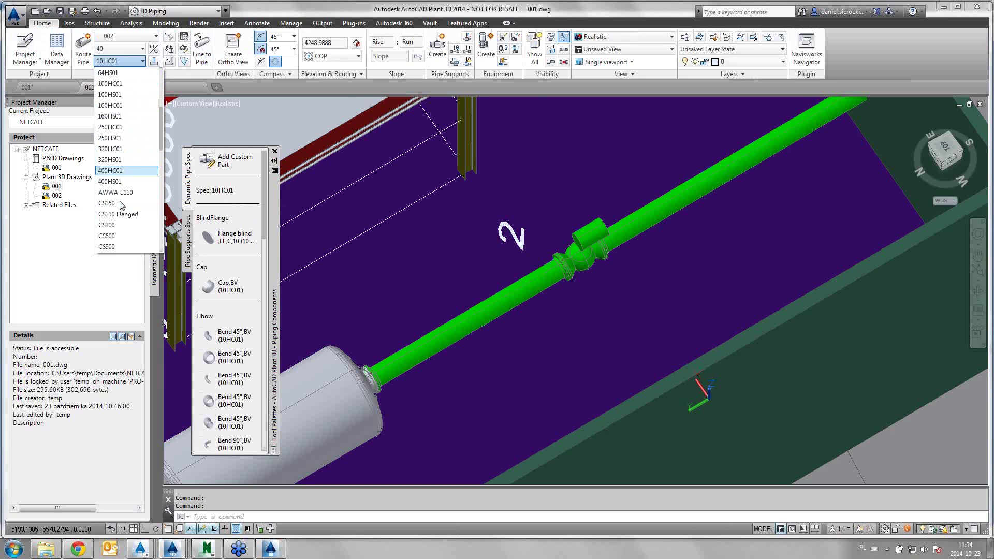
scroll(120, 202, down, 2)
click(127, 195)
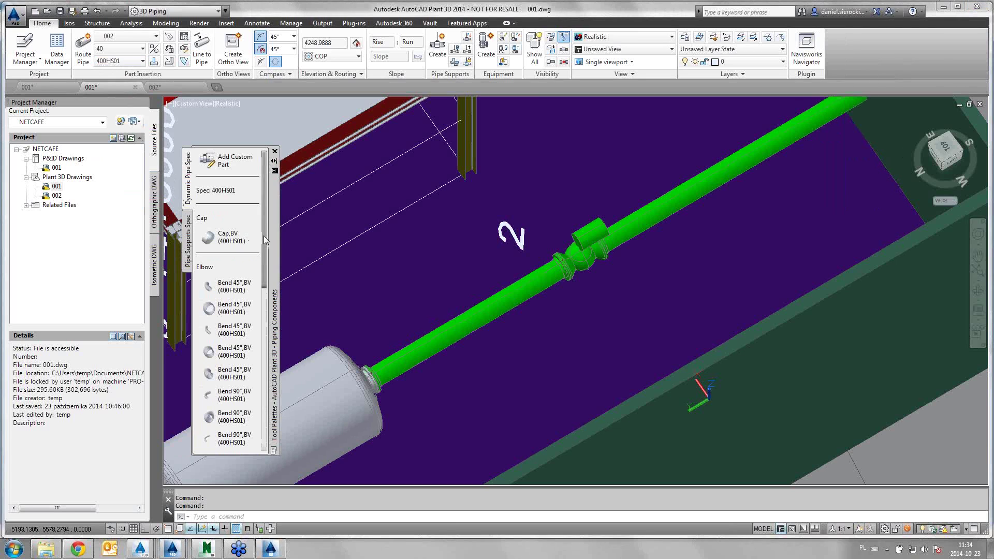
Step: Browse the reloaded palette listing 400HS01's cap and 45° and 90° bends
scroll(266, 252, down, 1)
drag(266, 253, 266, 409)
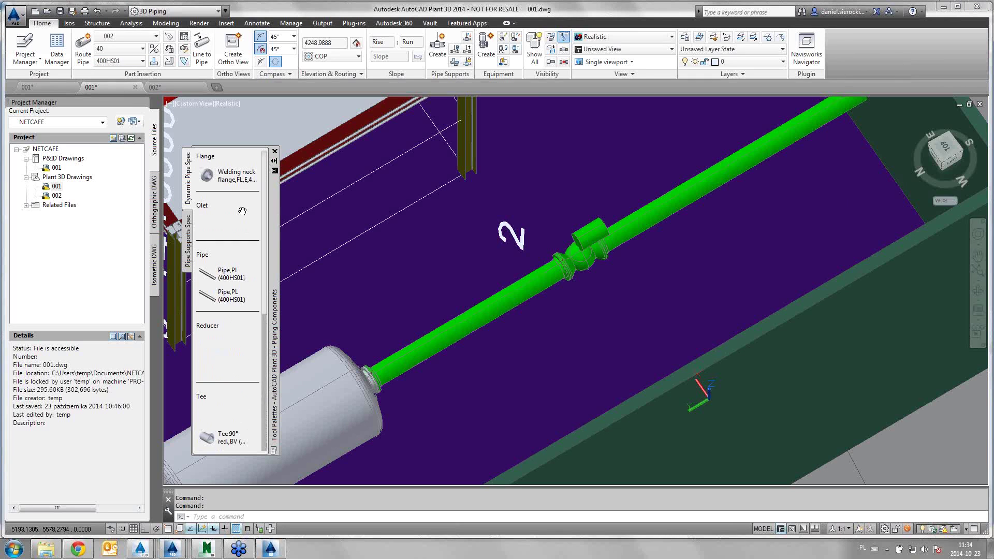
drag(263, 371, 267, 207)
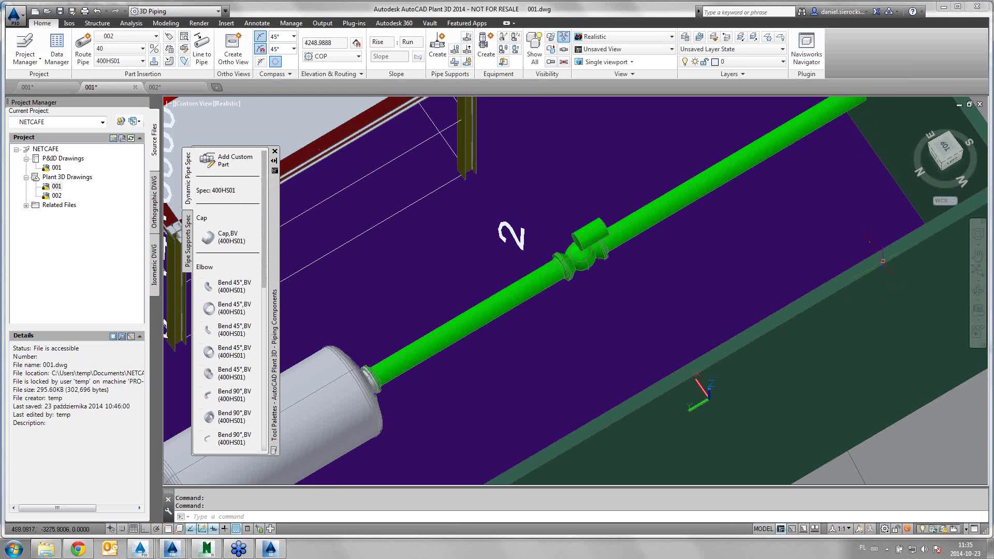
Step: Start a custom part and choose an Inline Valve Cylinder Style shape from the Inline-filtered Shape Browser
click(217, 162)
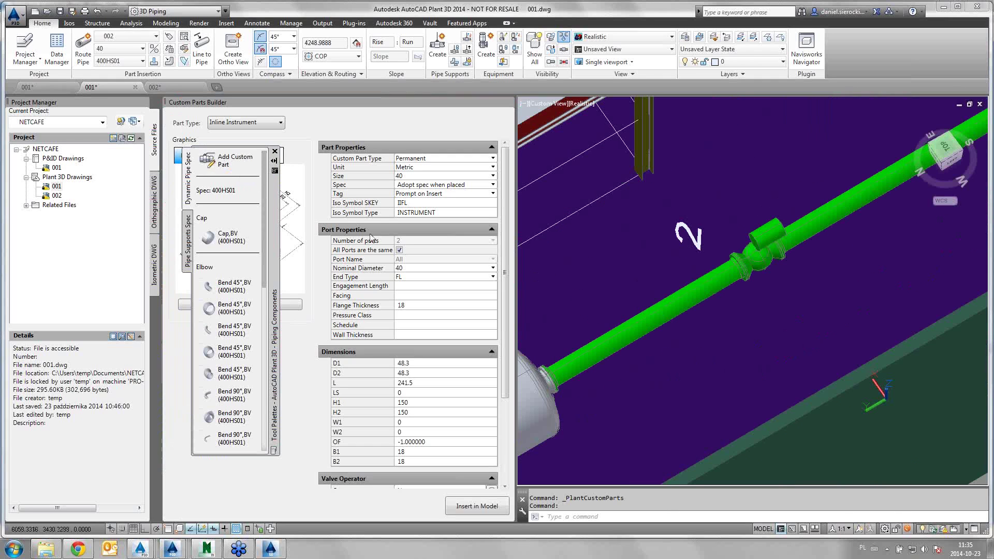
mouse_move(216, 162)
mouse_down()
mouse_move(618, 216)
mouse_move(692, 216)
mouse_up()
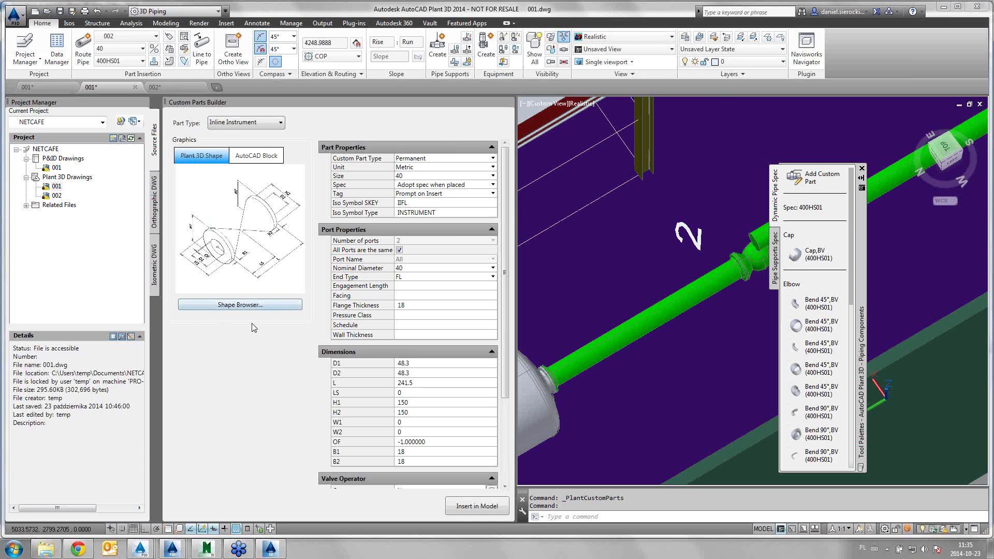
click(239, 305)
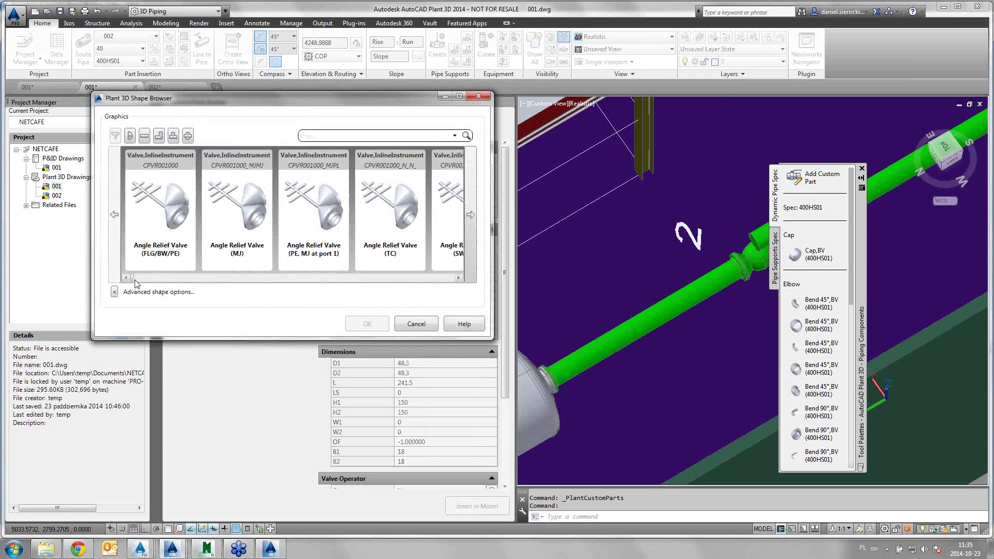
mouse_move(132, 278)
mouse_down()
mouse_move(375, 283)
mouse_move(204, 279)
mouse_up()
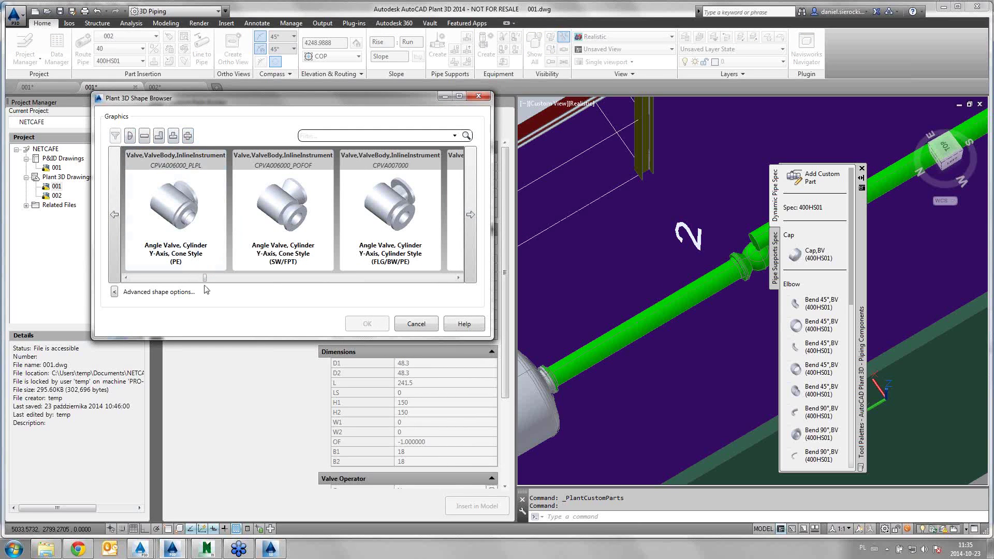
click(144, 137)
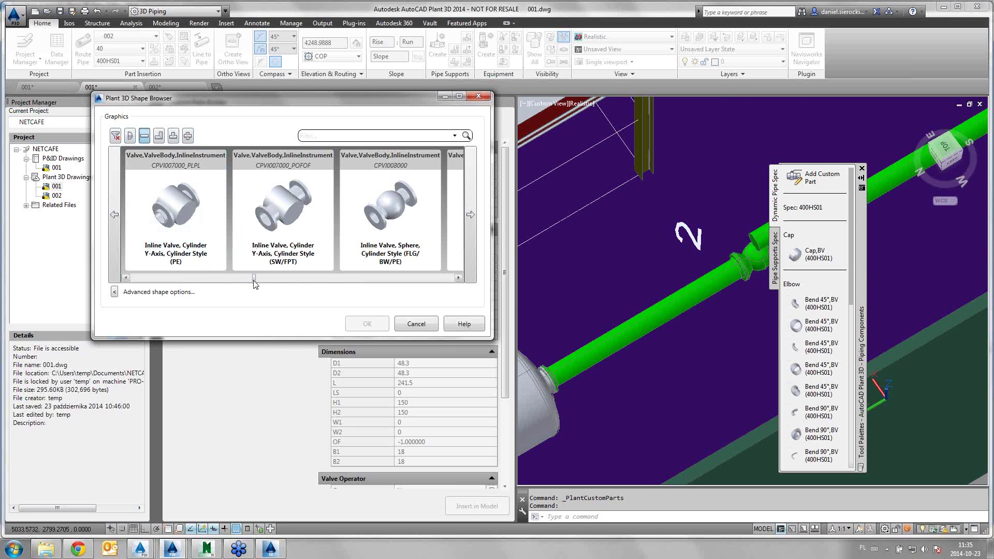
mouse_move(254, 278)
mouse_down()
mouse_move(445, 282)
mouse_move(249, 283)
mouse_up()
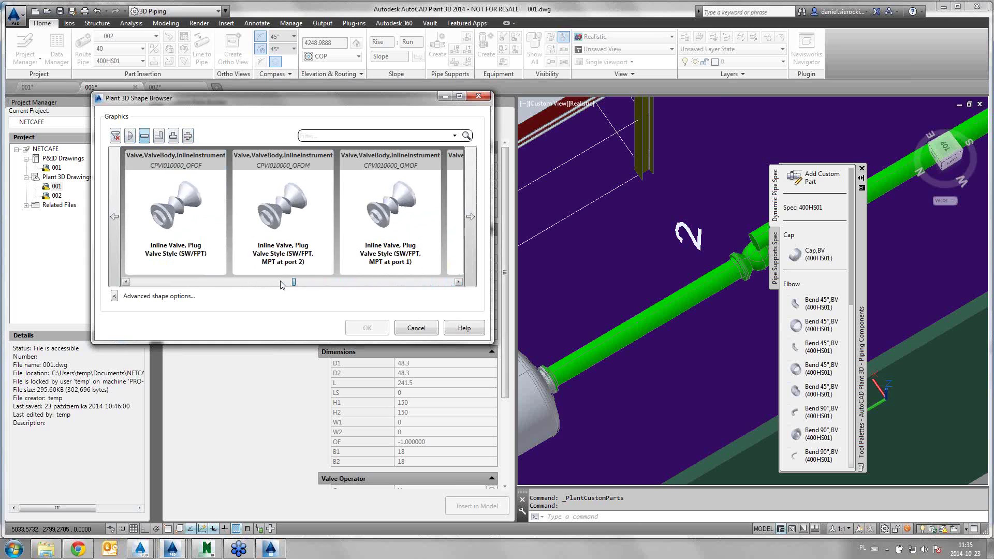
click(184, 209)
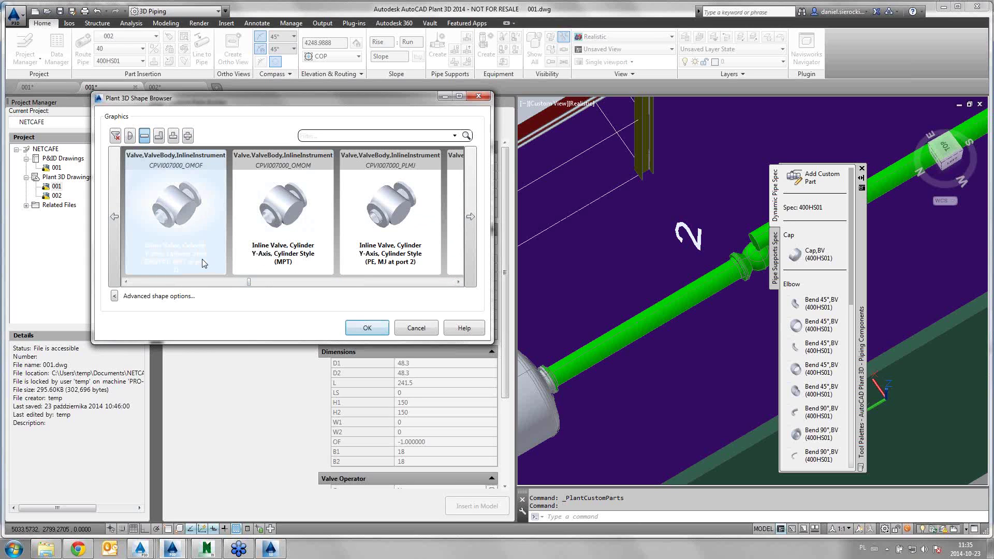
click(363, 328)
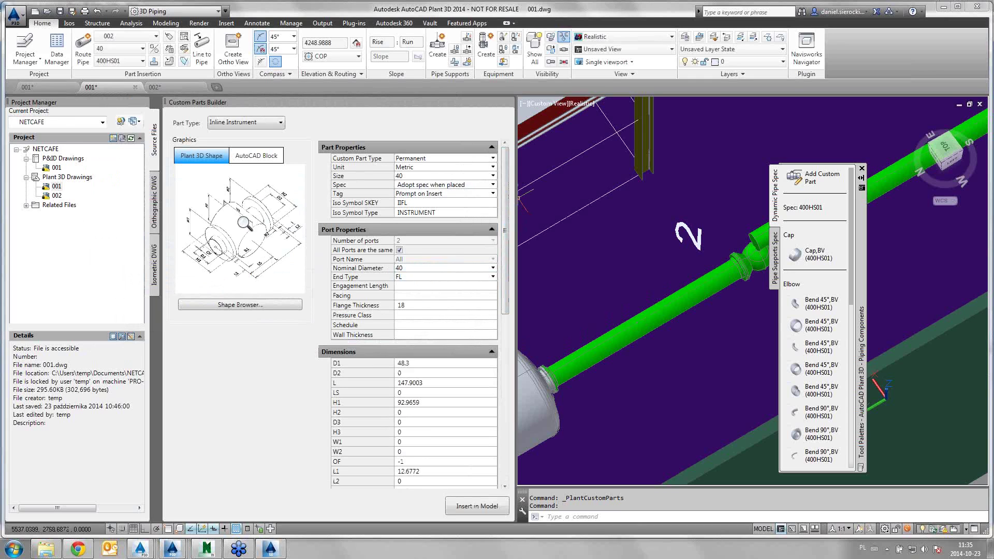
Step: View the enlarged Dimensions image, then close the Custom Parts Builder
click(259, 201)
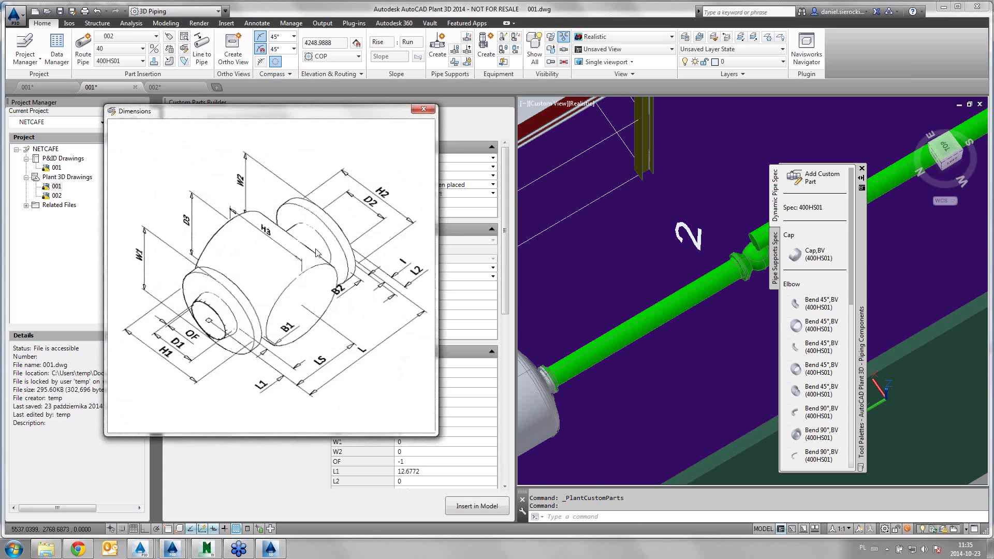
click(424, 110)
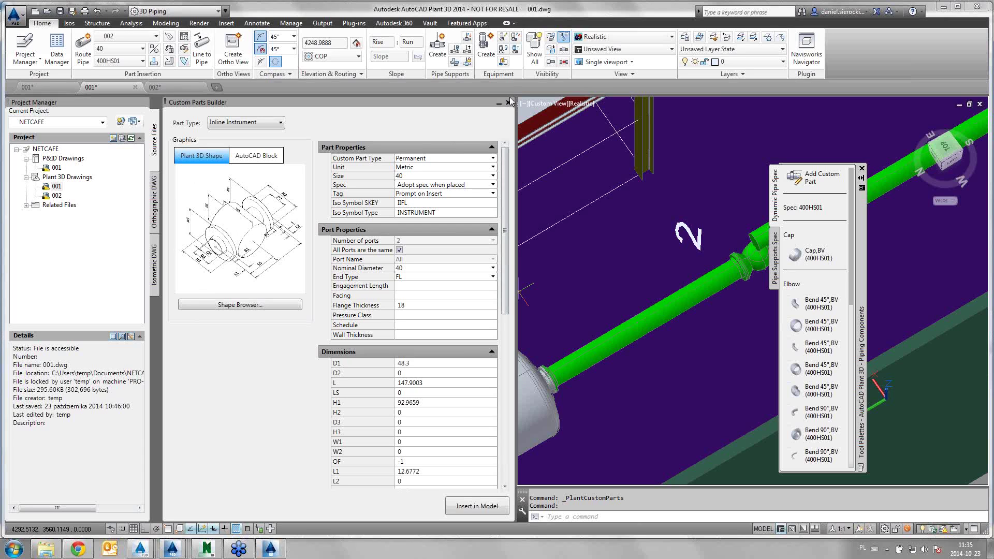
mouse_move(507, 104)
click(509, 103)
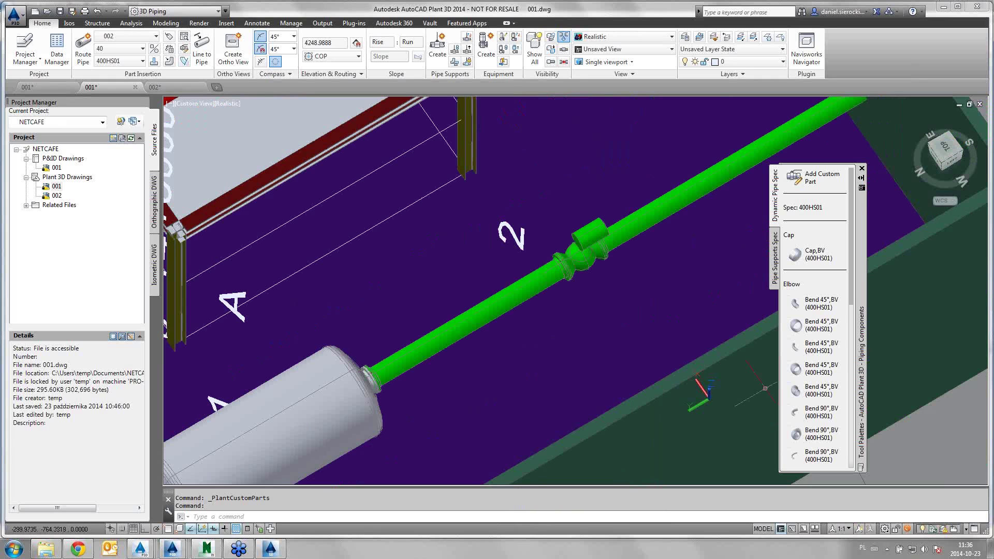
Step: Drag the component palette aside and zoom out on the plant model
drag(851, 285, 854, 409)
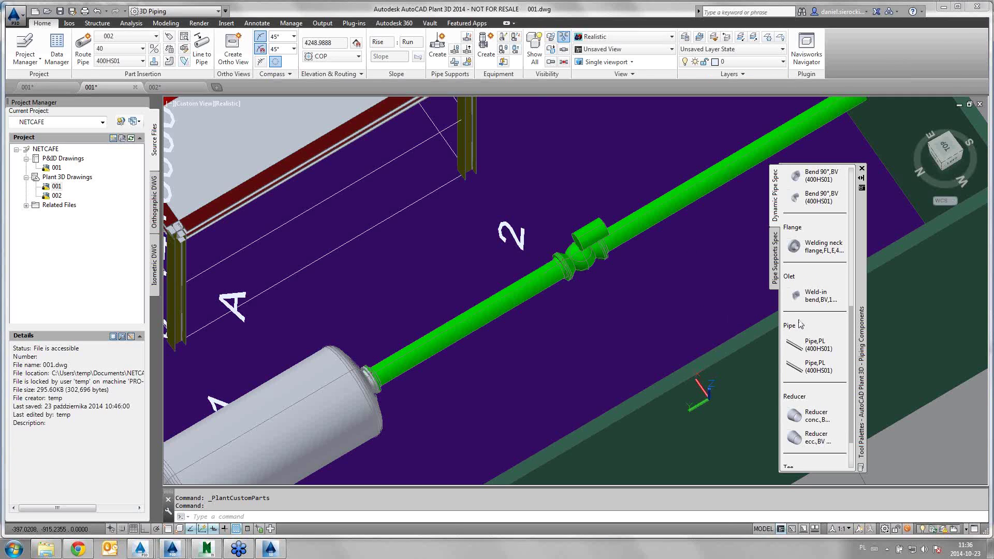
drag(862, 340, 937, 371)
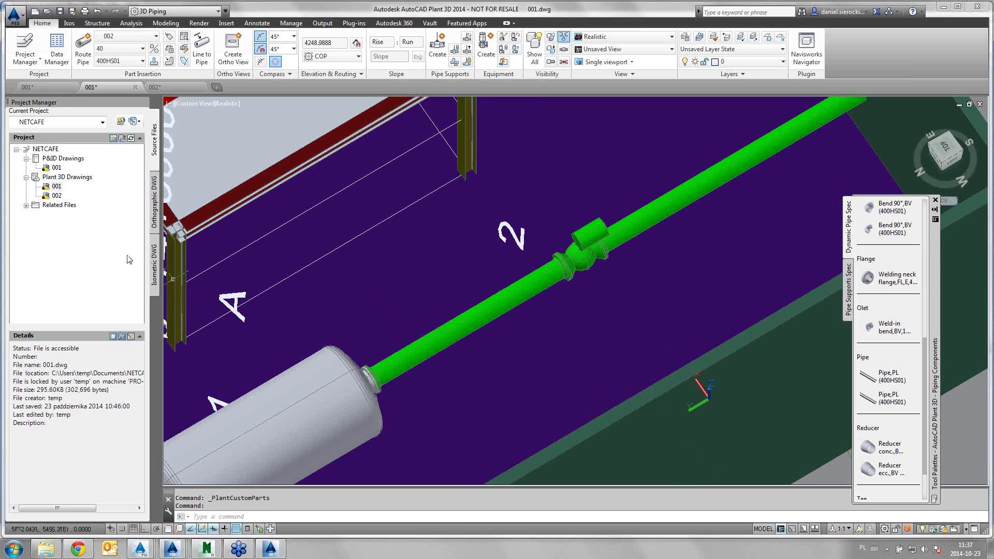
scroll(167, 270, down, 10)
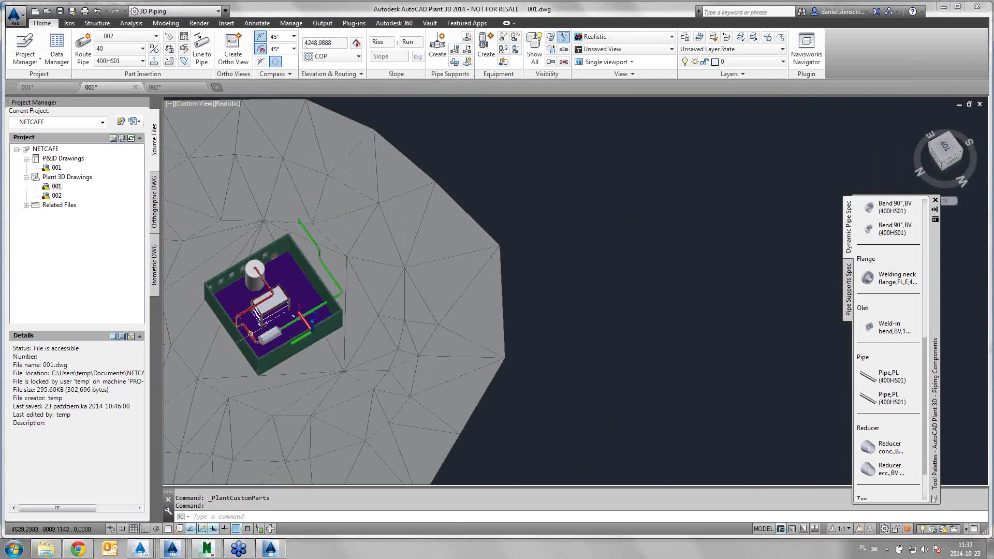
Step: Switch to the empty 002 drawing from Project Manager and orbit its view
click(56, 196)
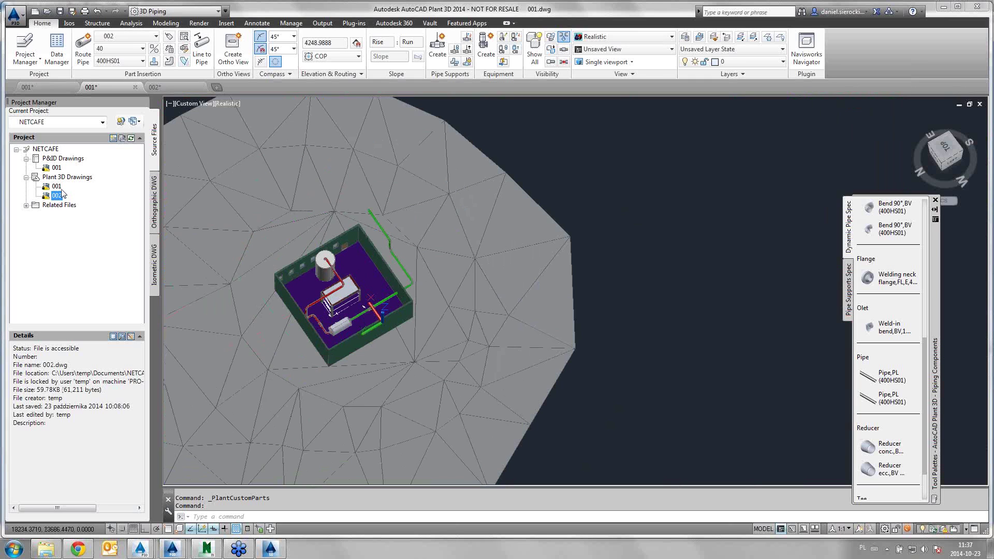
click(164, 89)
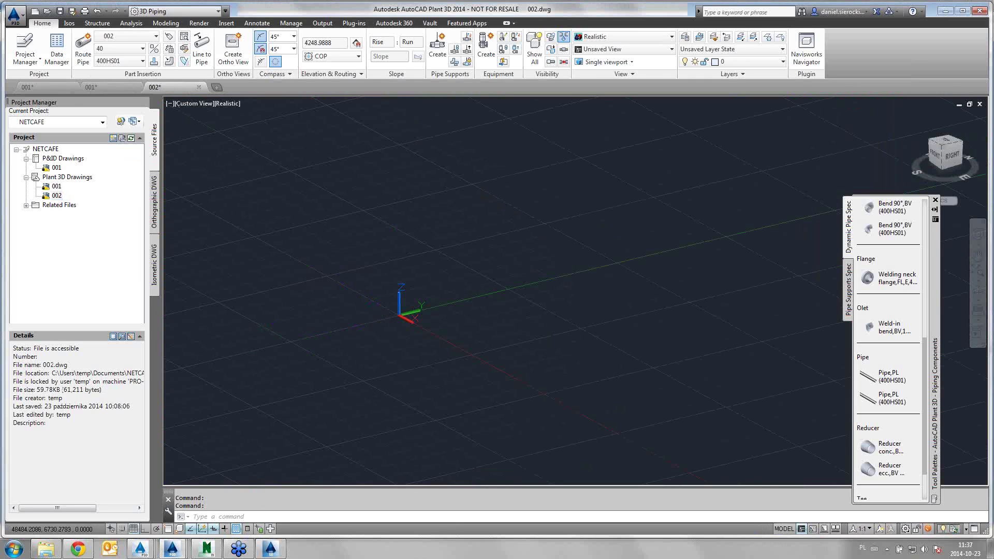
click(100, 85)
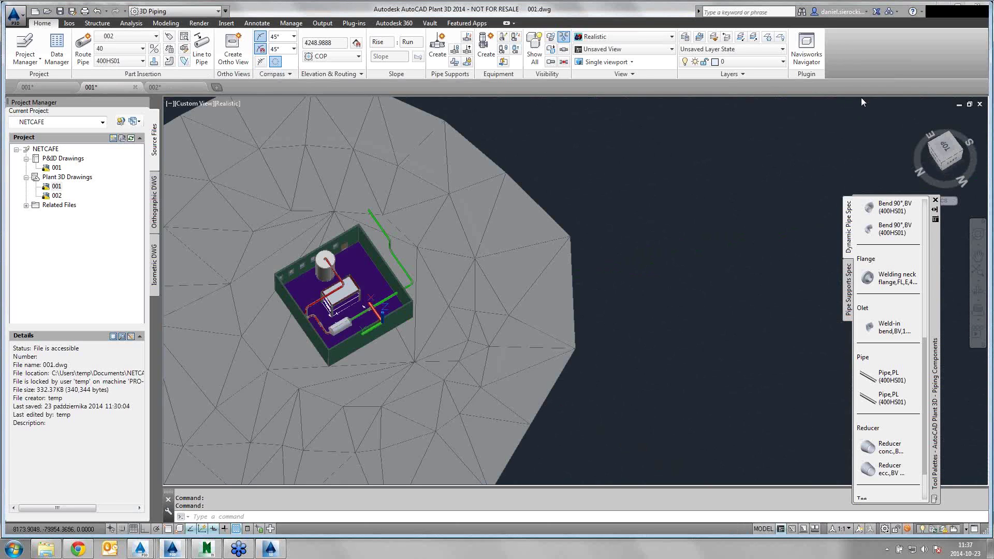
click(180, 89)
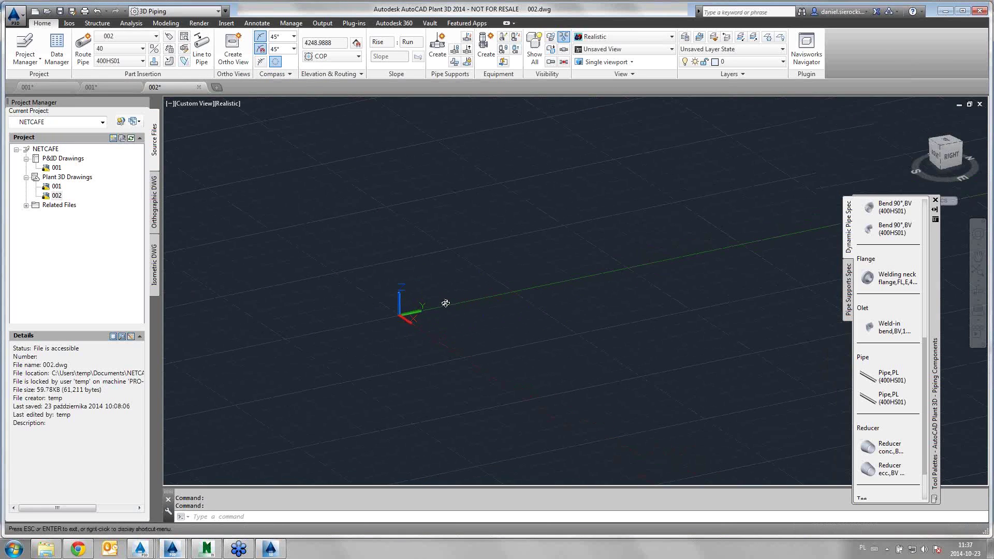
mouse_move(445, 303)
shift+middle_down()
mouse_move(488, 285)
mouse_move(474, 306)
shift+middle_up()
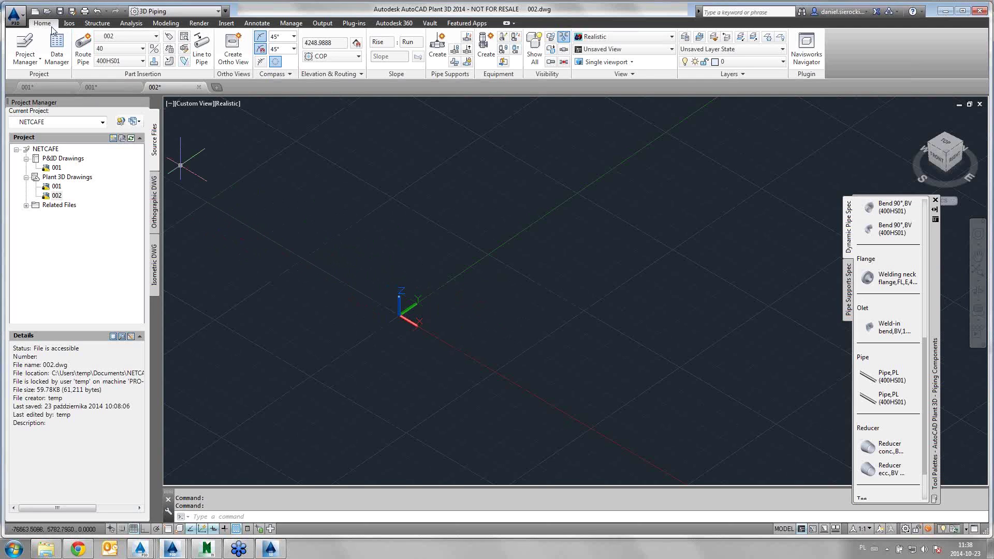
Step: Start Insert from the Insert tab and browse to the ZAWORY PLANT valve folder
click(226, 23)
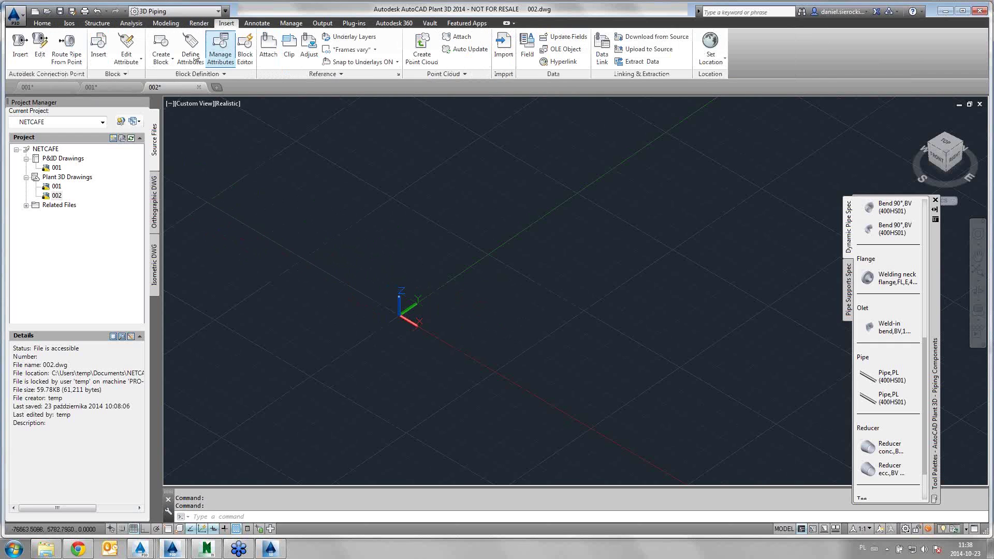
click(100, 52)
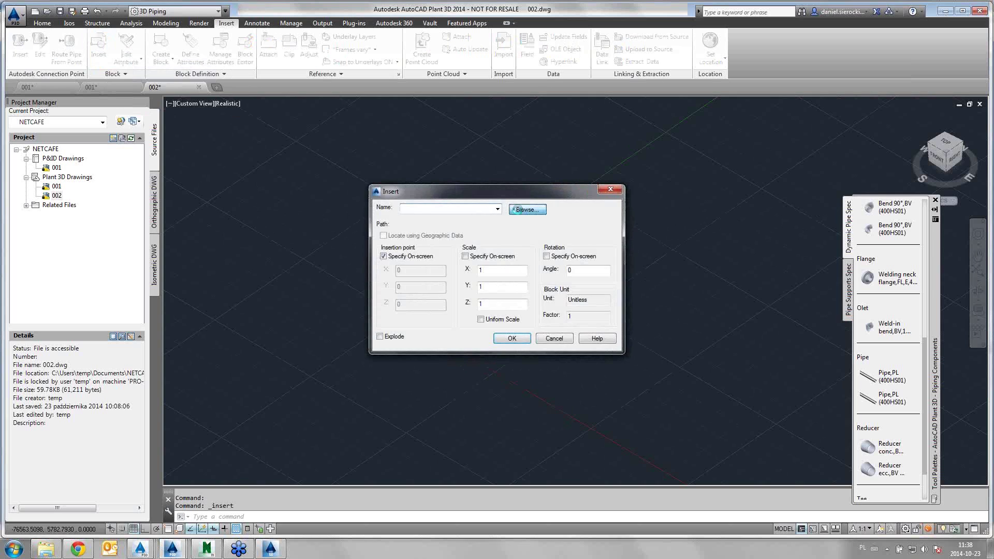
click(527, 209)
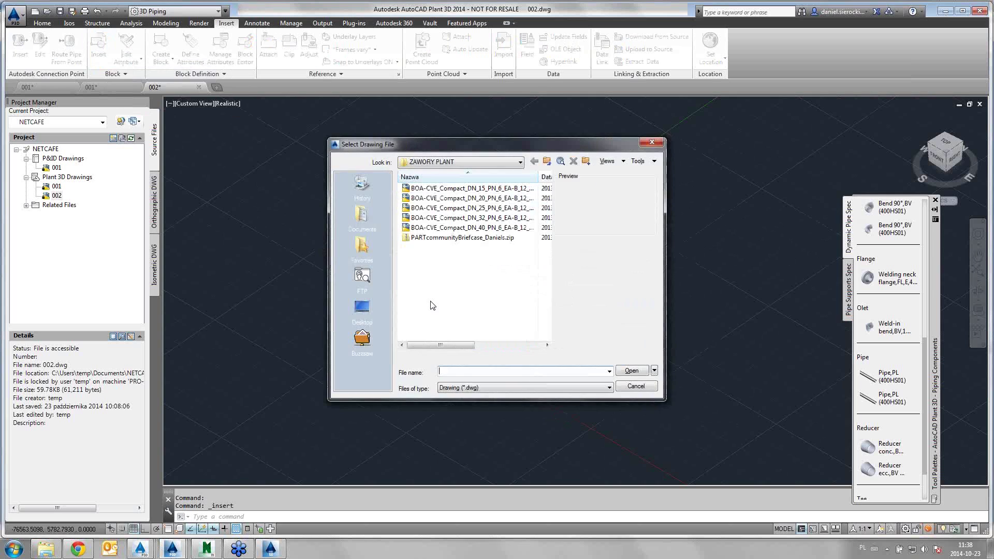
click(520, 162)
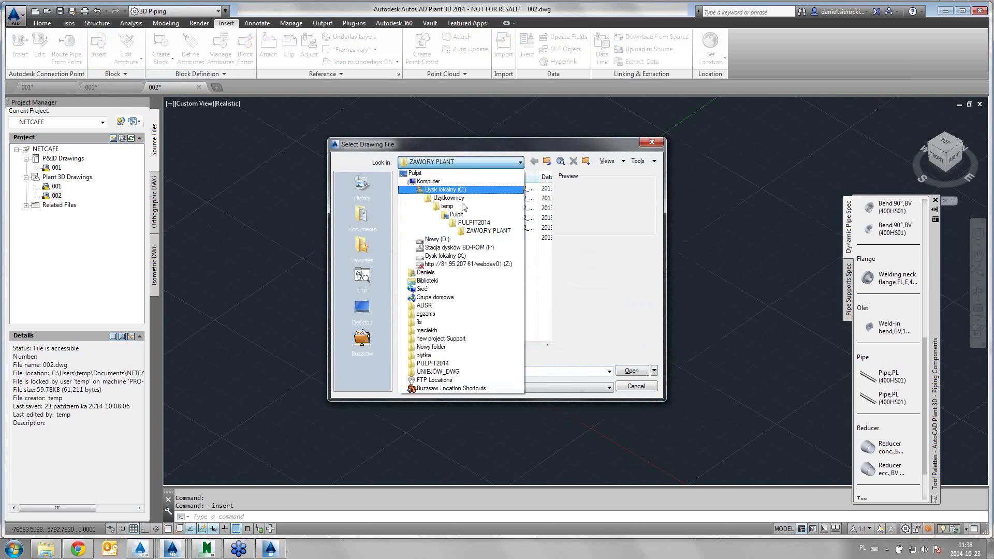
click(462, 232)
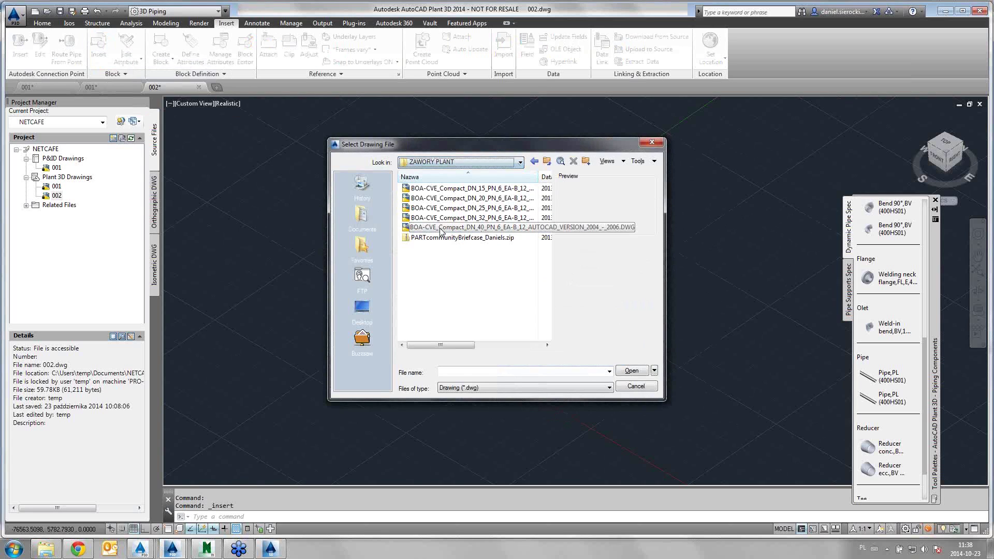
click(436, 200)
Step: Compare the DN_20, DN_25 and DN_40 drawings, then choose BOA-CVE_Compact_DN_40 for insertion
click(439, 229)
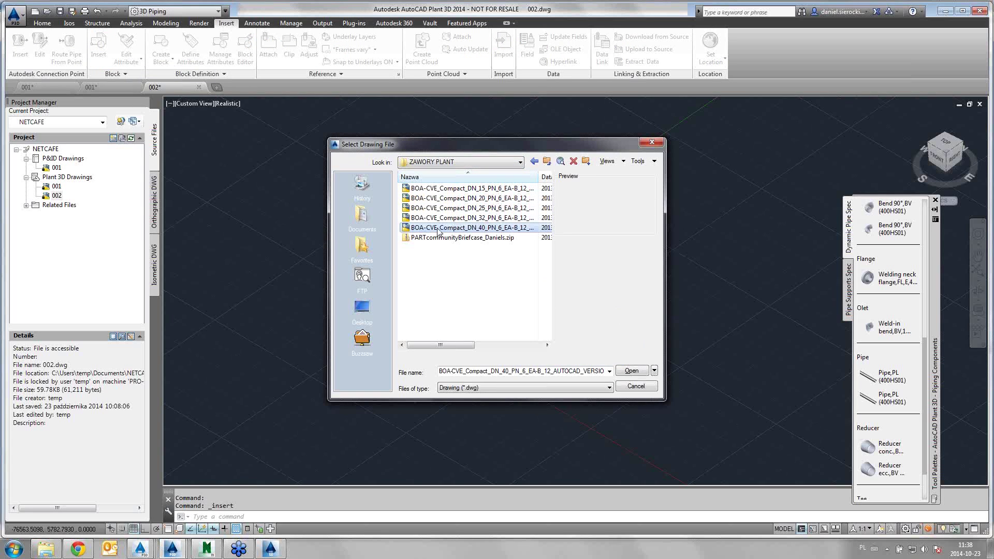
click(439, 218)
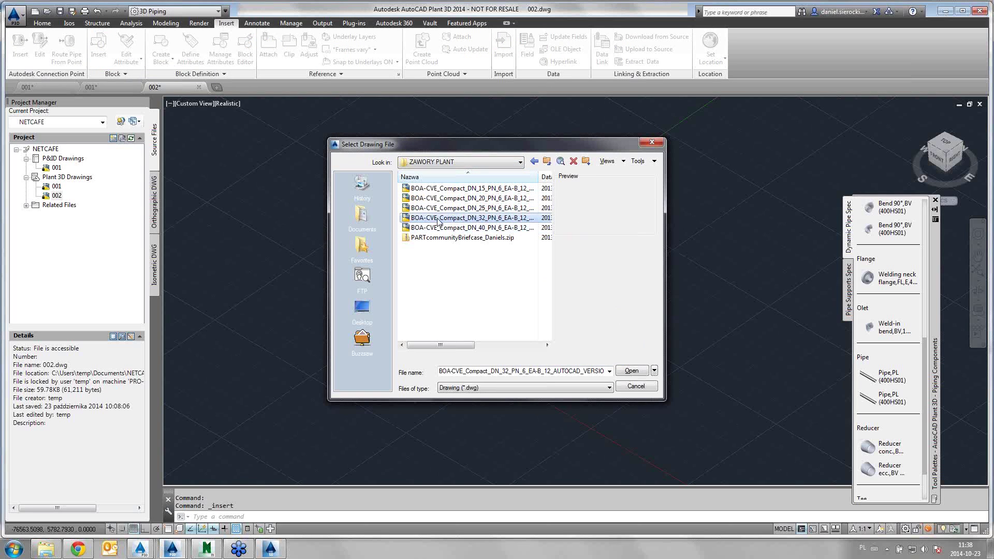
click(439, 188)
click(439, 208)
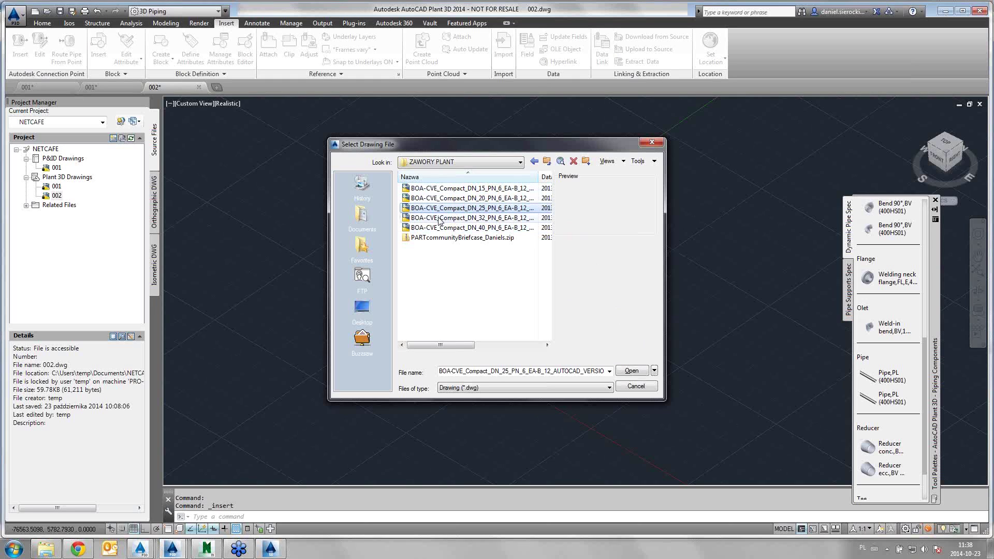
click(440, 228)
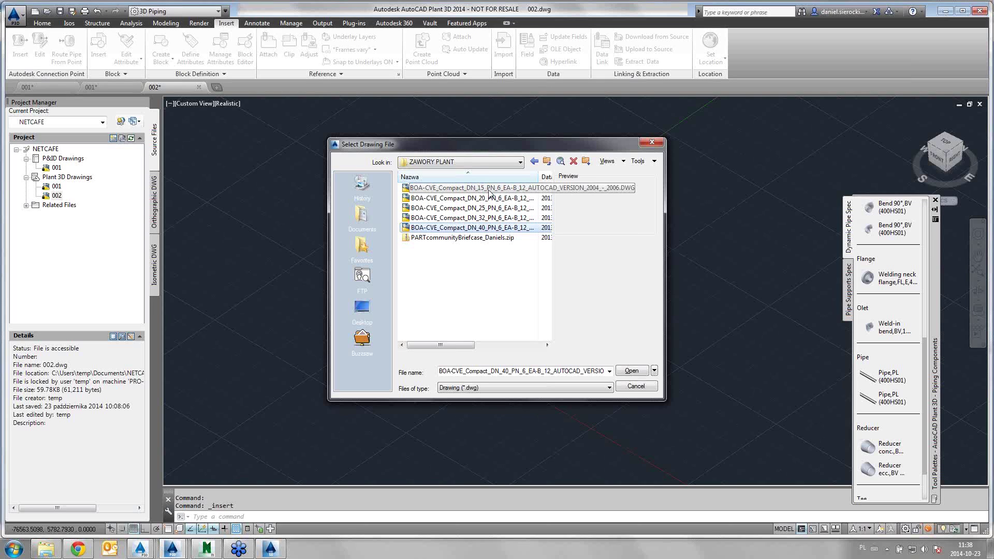
click(472, 209)
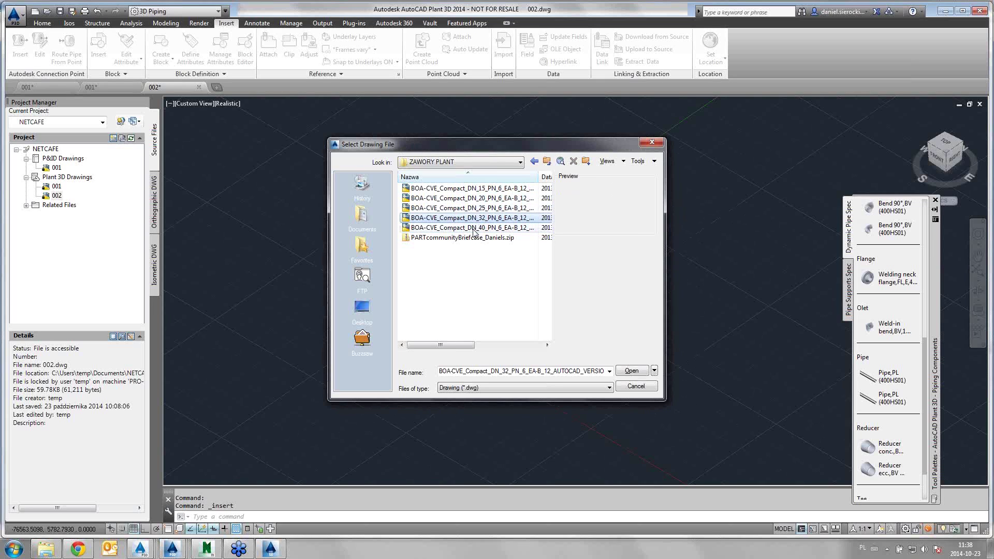
click(472, 201)
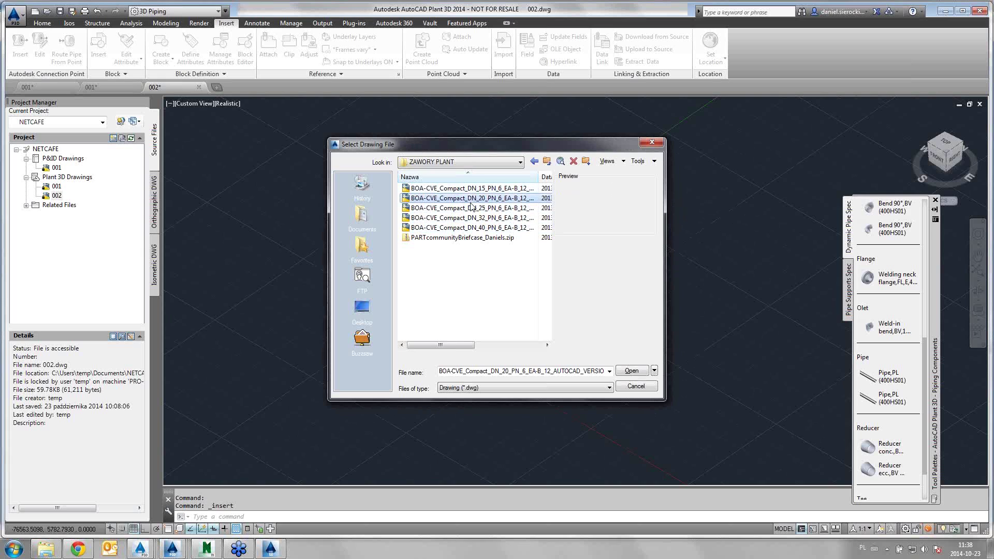
click(458, 229)
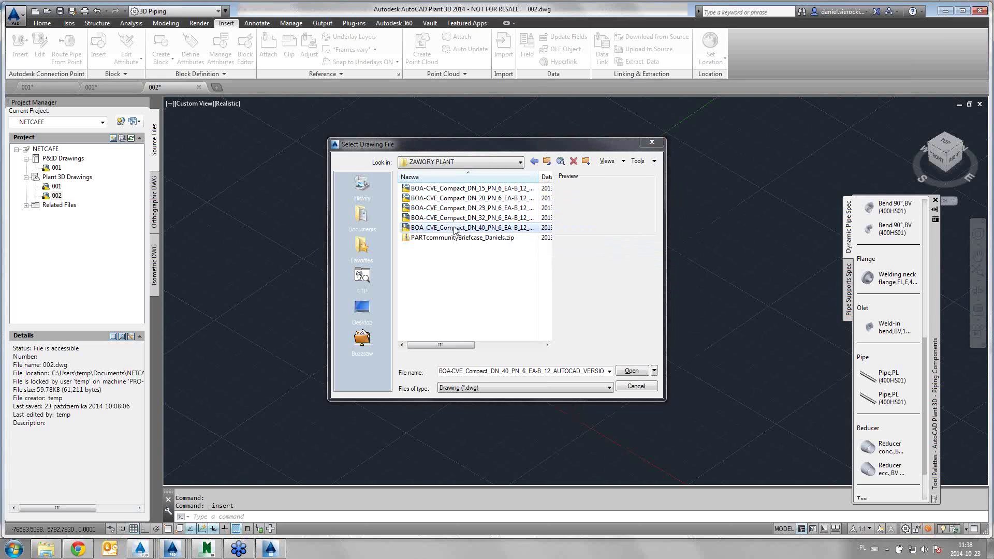
click(631, 371)
click(508, 340)
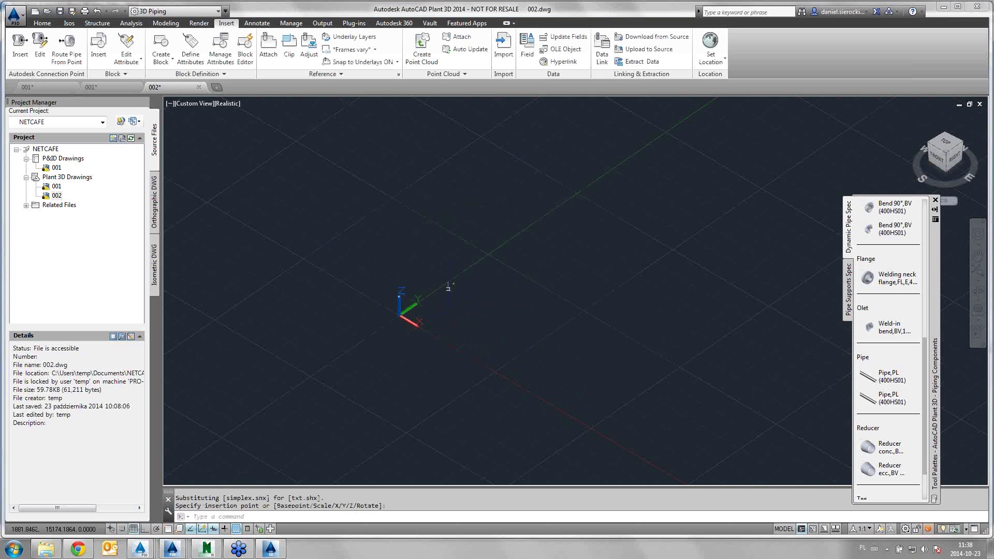
Step: Orbit and zoom around the DN 40 valve block to a near-top view
shift+middle_drag(452, 283, 460, 277)
scroll(460, 277, up, 2)
scroll(460, 276, up, 3)
scroll(460, 273, up, 3)
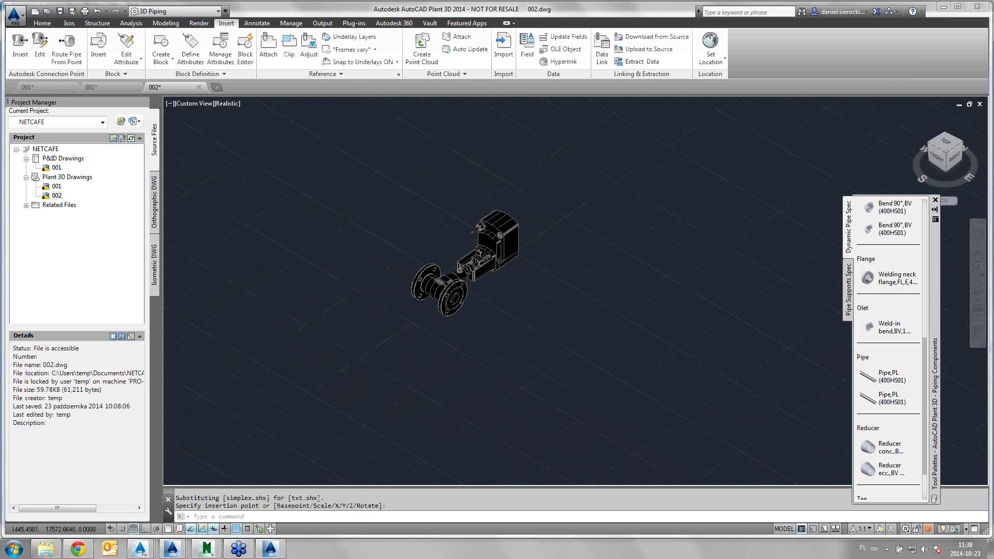
scroll(459, 270, up, 2)
scroll(459, 267, up, 1)
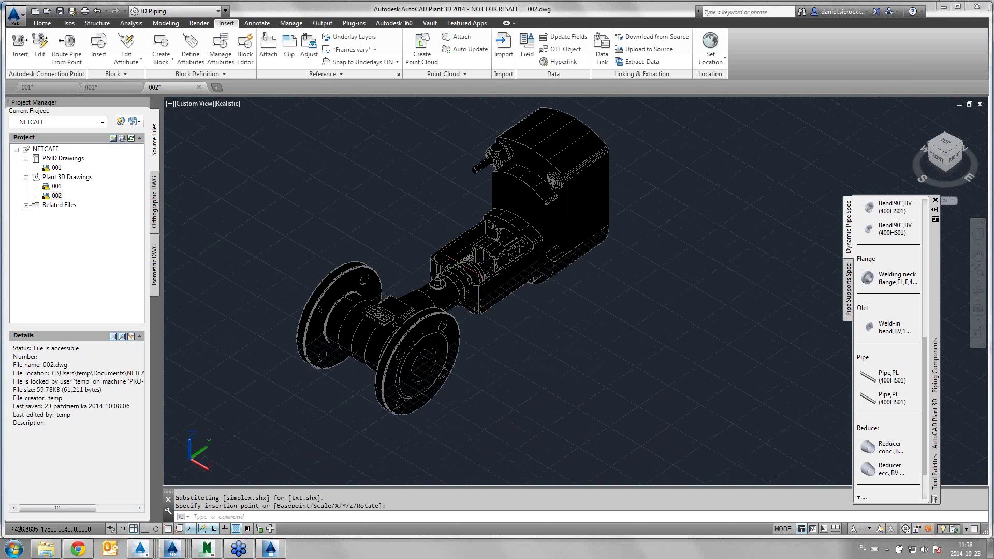
scroll(459, 264, down, 5)
mouse_move(459, 264)
shift+middle_down()
mouse_move(500, 350)
mouse_move(383, 216)
mouse_move(508, 357)
shift+middle_up()
middle_drag(544, 298, 477, 303)
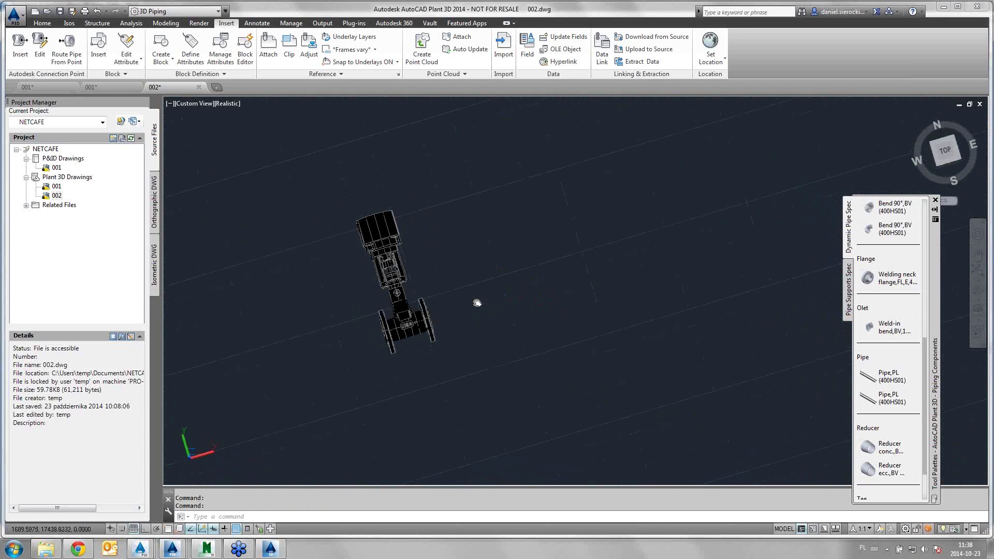
scroll(477, 303, down, 2)
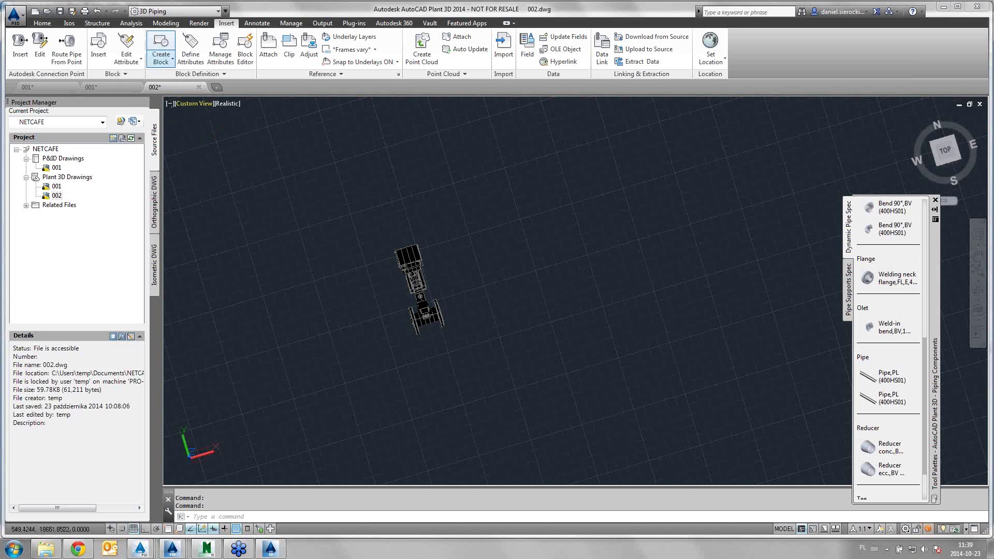
Step: Insert the DN_32 valve block beside the first valve
click(98, 50)
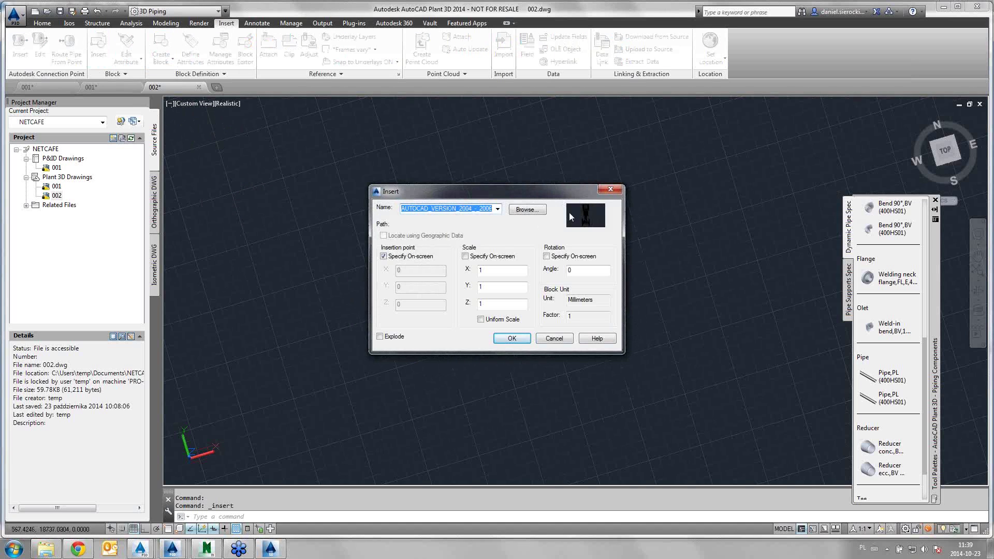
click(470, 218)
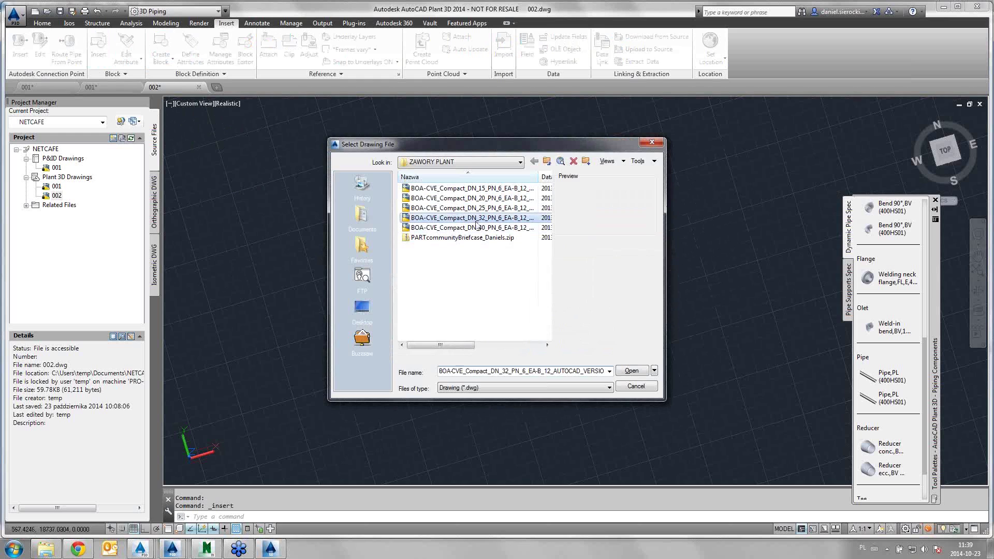
click(632, 370)
click(529, 334)
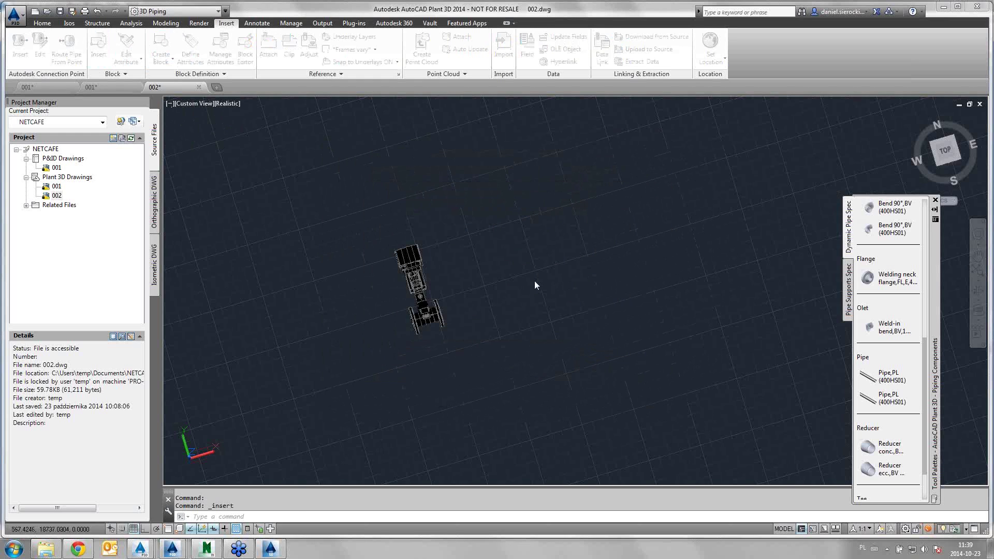
click(505, 299)
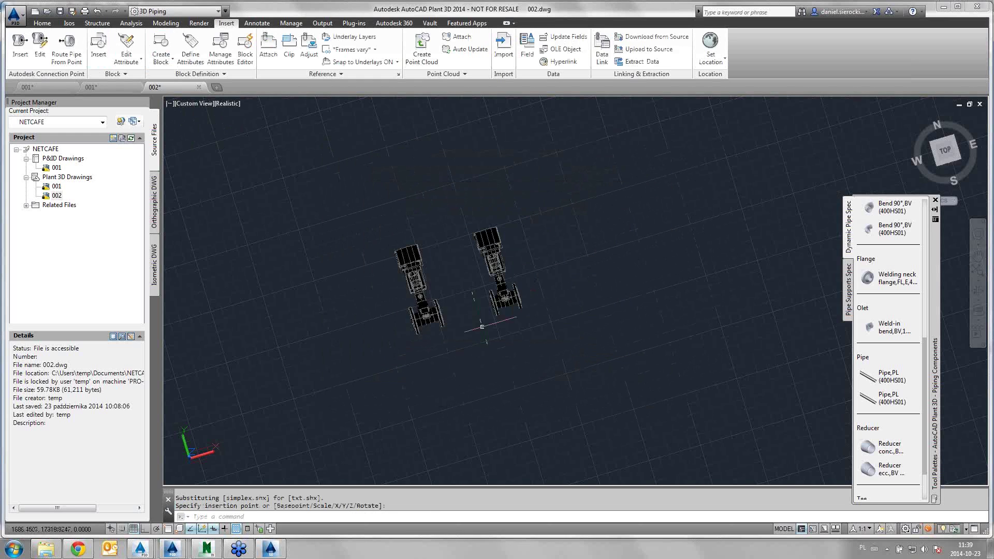
Step: Insert the DN_25 valve block to the right of the other two
click(99, 46)
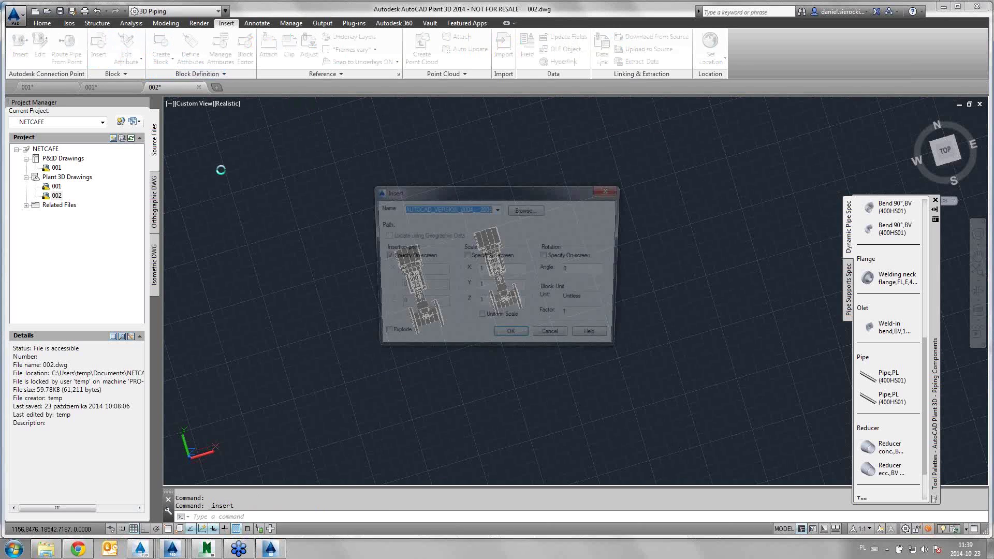
click(520, 212)
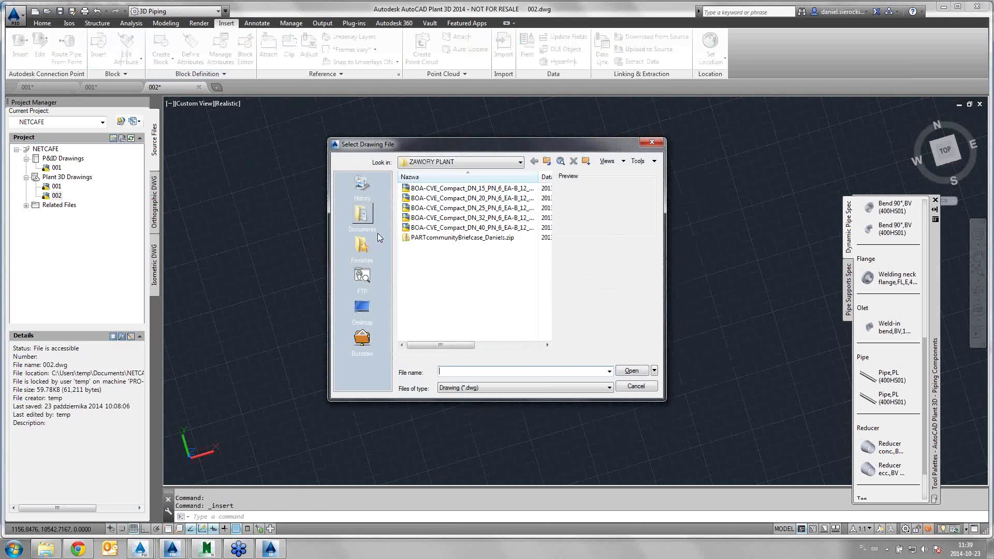
click(422, 211)
click(636, 372)
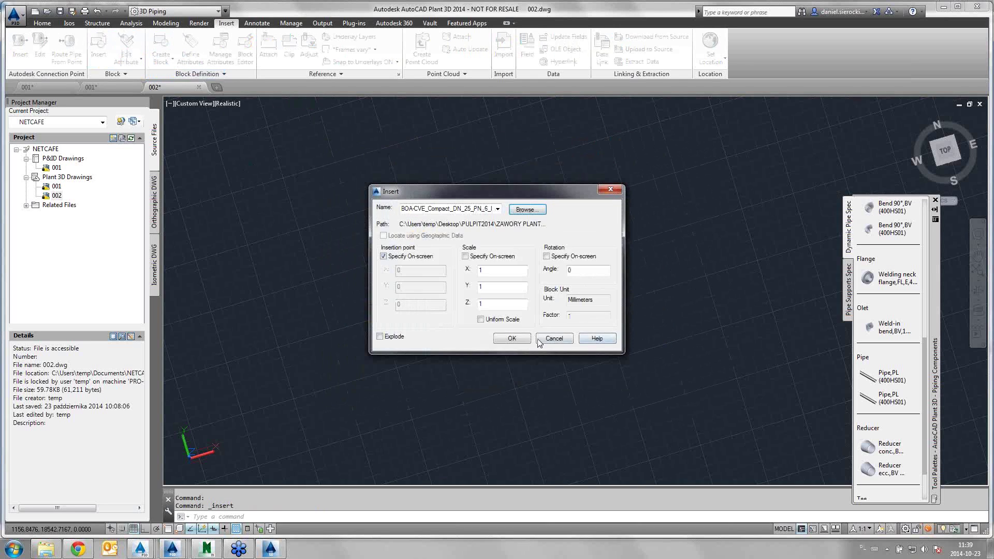
click(512, 338)
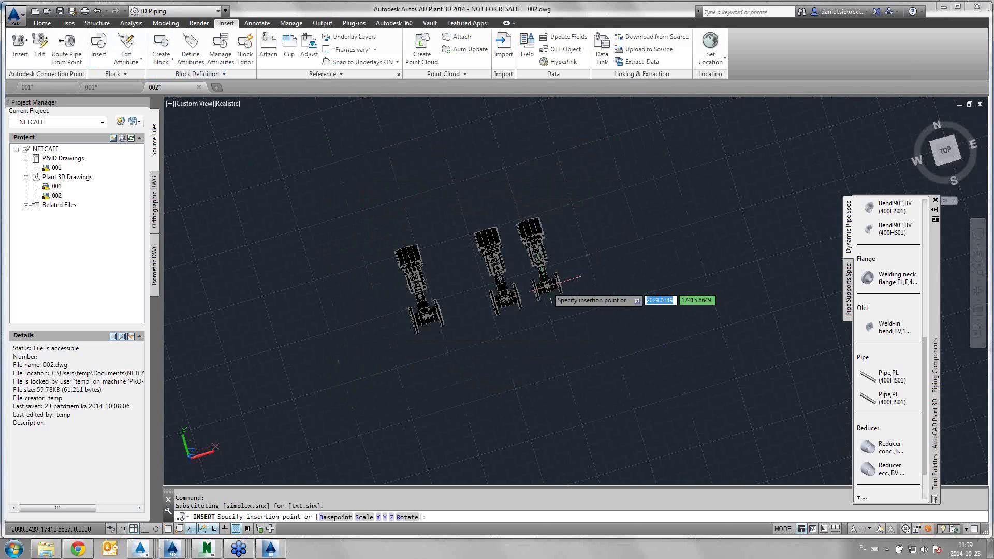
click(548, 286)
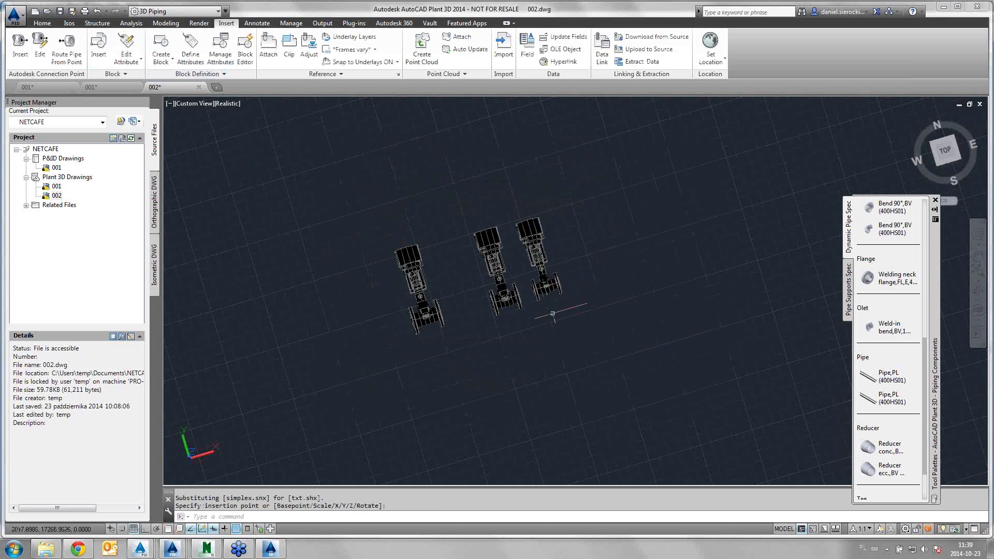
Step: Zoom around the three valves, end block insertion, and straighten toward a top view
scroll(533, 305, up, 1)
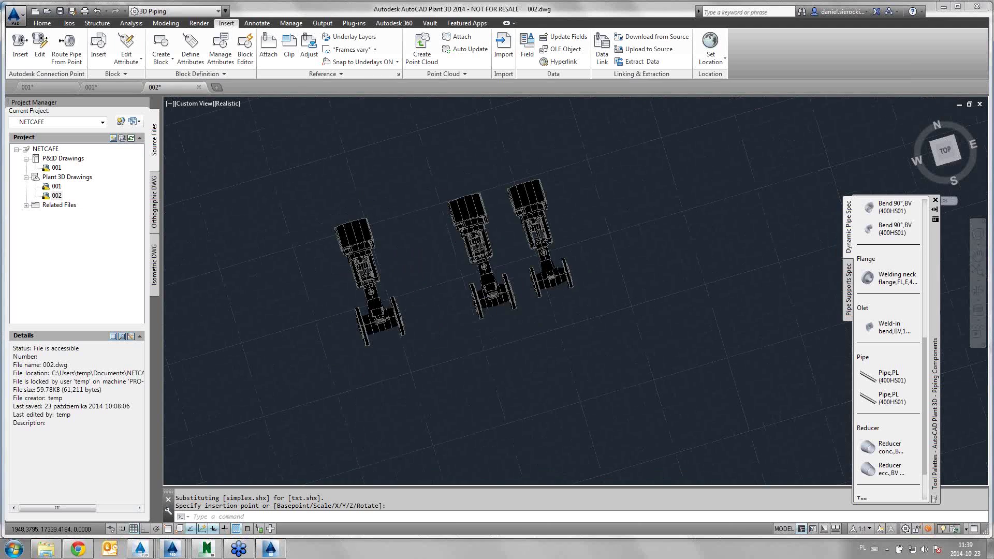
scroll(533, 306, up, 2)
scroll(533, 306, up, 4)
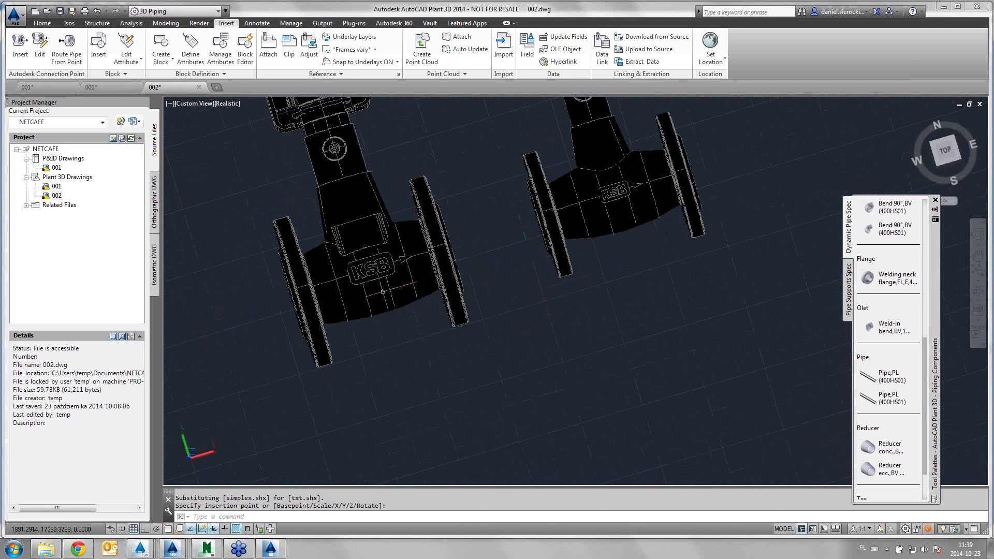
scroll(548, 333, down, 2)
scroll(554, 352, down, 1)
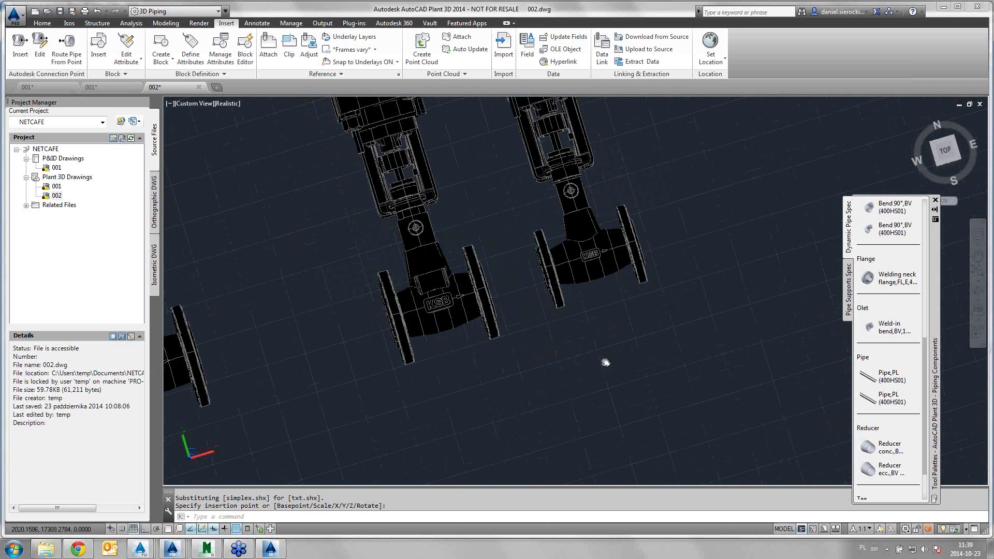
scroll(604, 362, down, 1)
scroll(600, 388, down, 1)
scroll(604, 399, down, 1)
key(Escape)
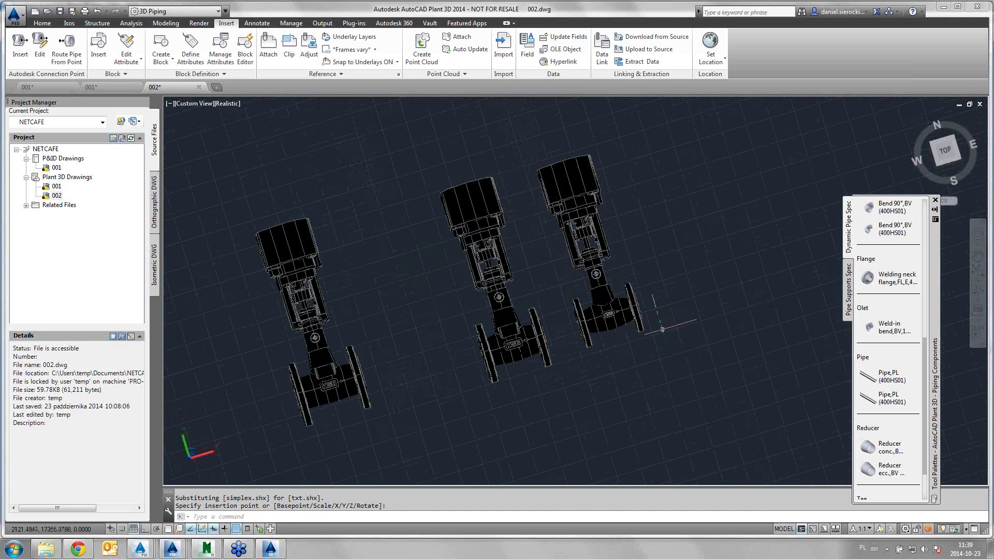
shift+middle_drag(669, 326, 629, 391)
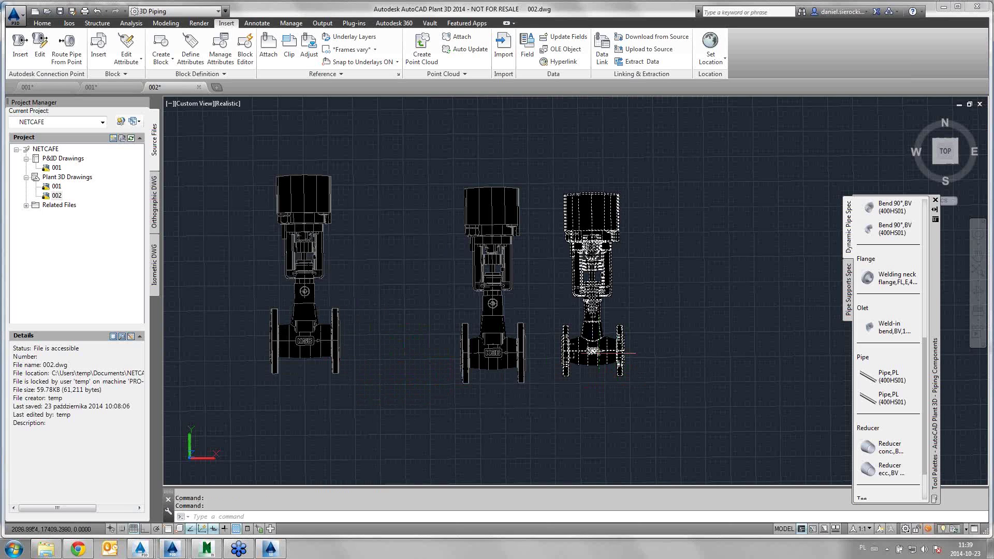
Step: Zoom, set the ViewCube to TOP, and pan so the three valves are centred and large
scroll(391, 375, down, 2)
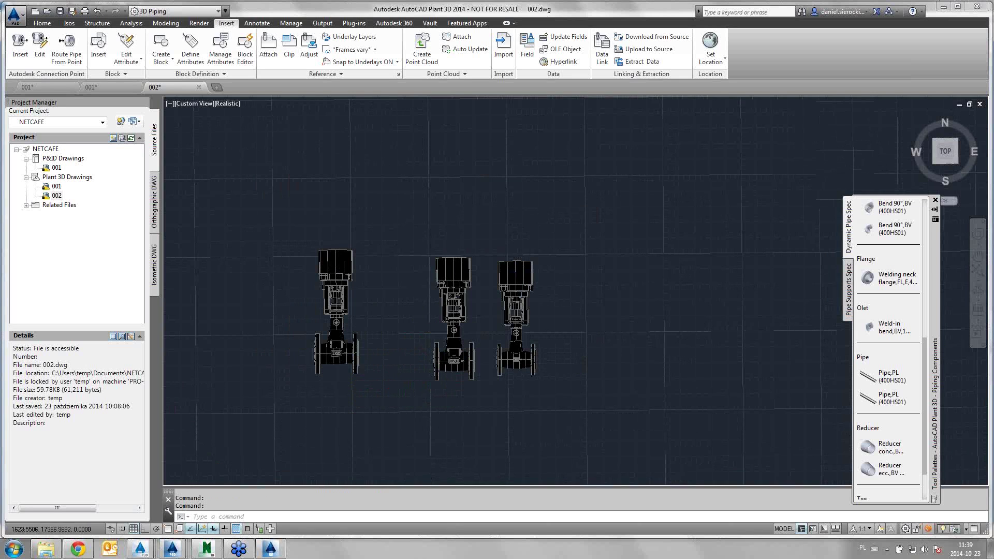
scroll(388, 373, down, 3)
scroll(388, 373, up, 3)
scroll(389, 373, up, 1)
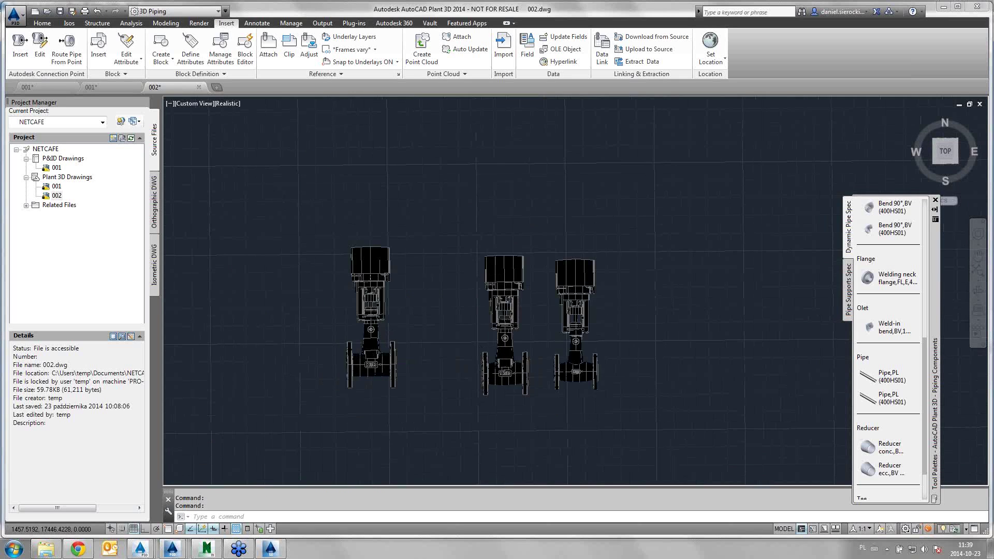
scroll(428, 361, up, 1)
scroll(428, 362, up, 1)
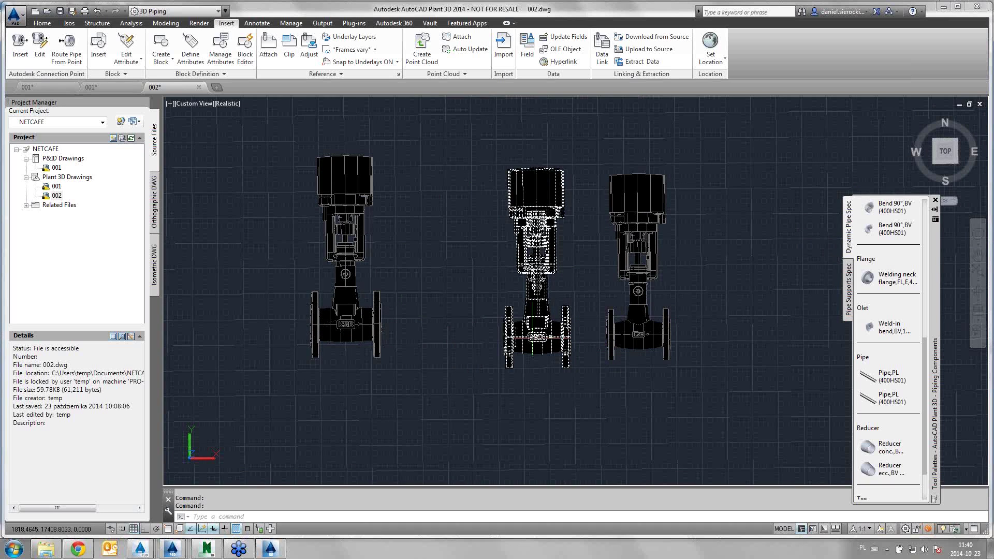
scroll(465, 325, down, 2)
scroll(466, 316, down, 2)
scroll(466, 302, down, 1)
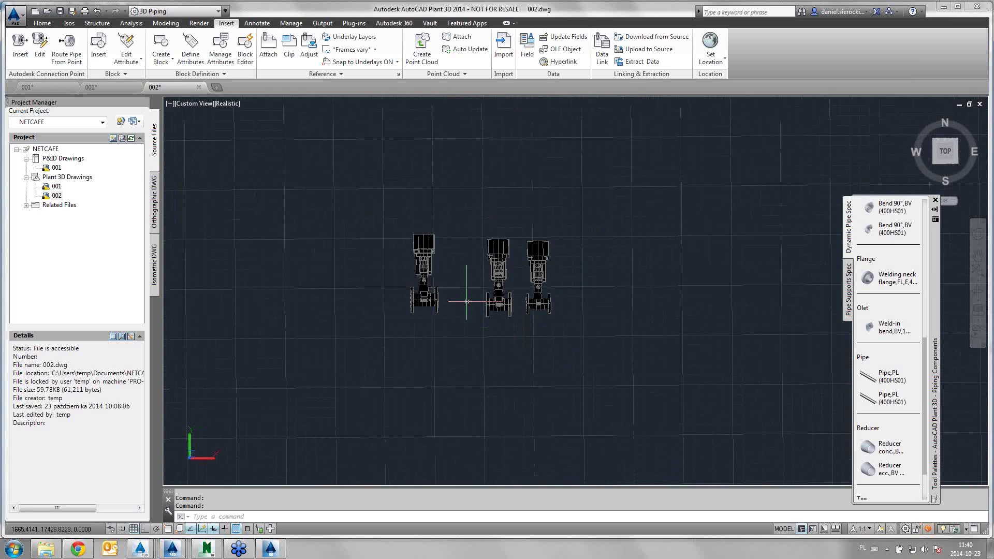
scroll(443, 284, up, 3)
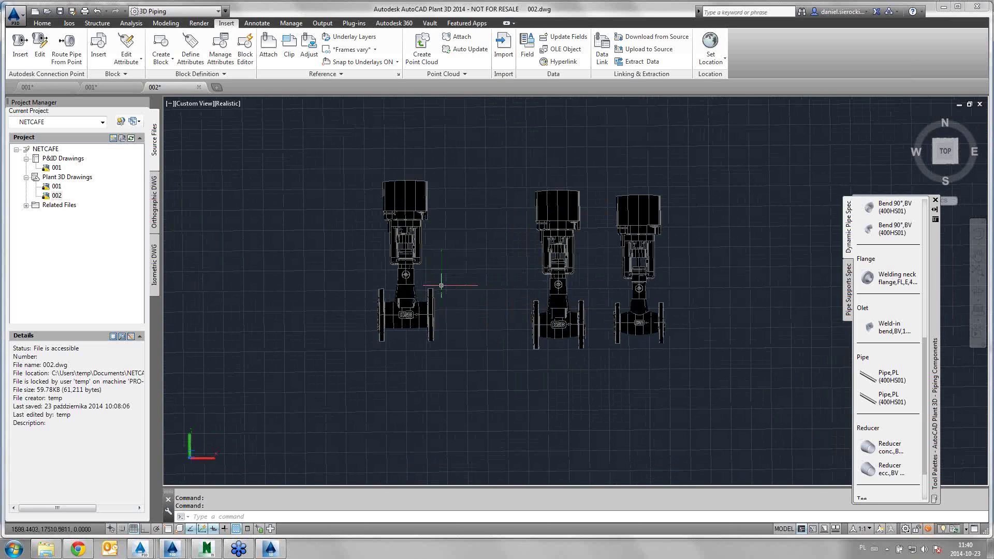
click(938, 154)
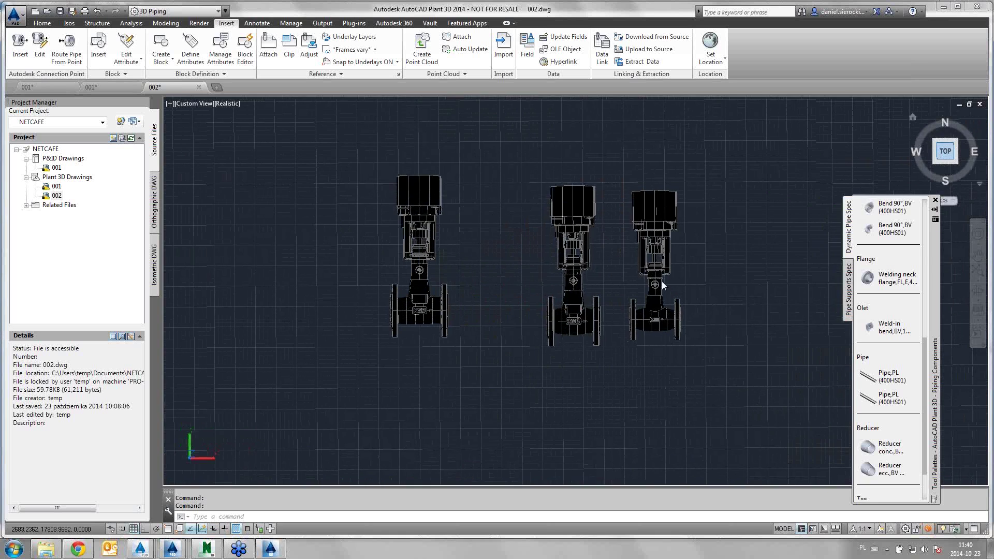
middle_drag(559, 311, 531, 281)
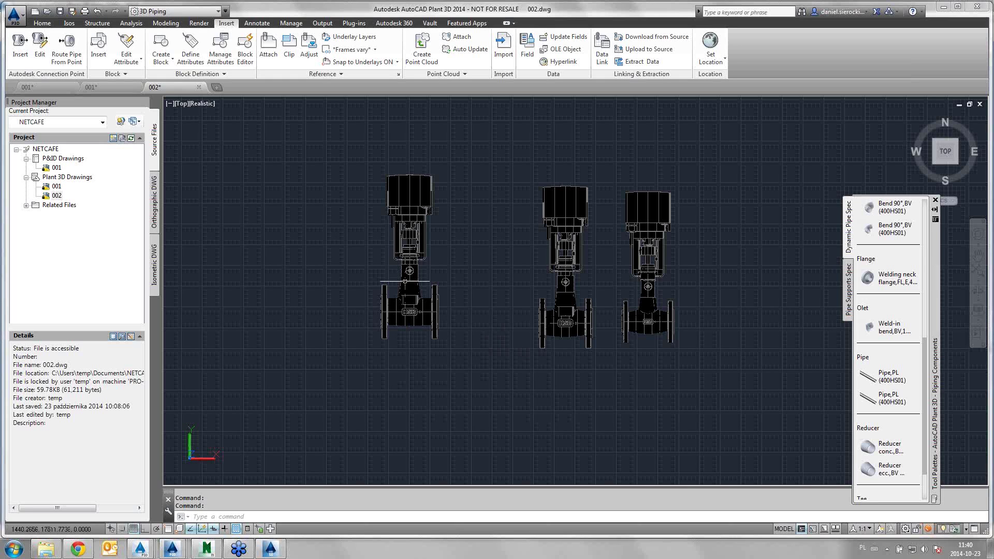
scroll(412, 316, up, 2)
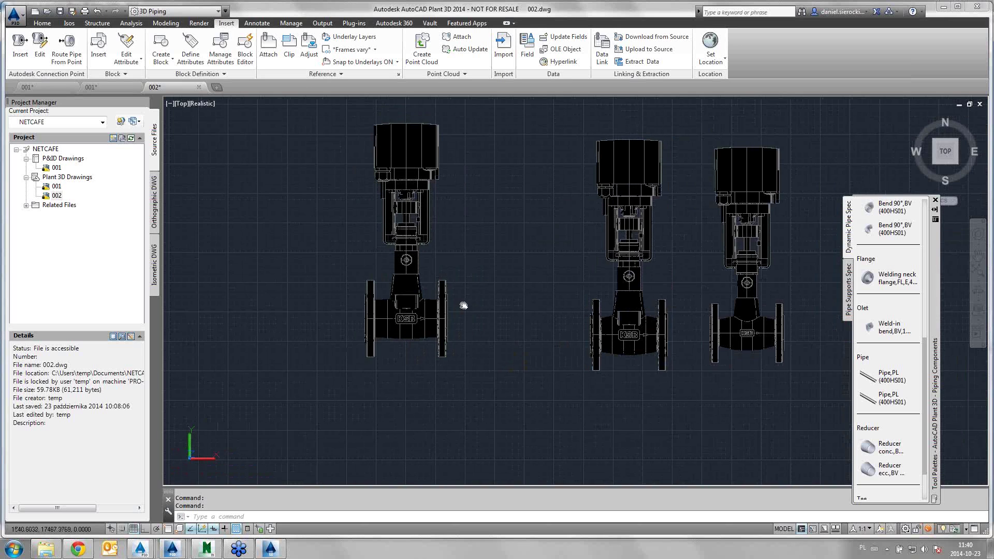
middle_drag(473, 302, 481, 322)
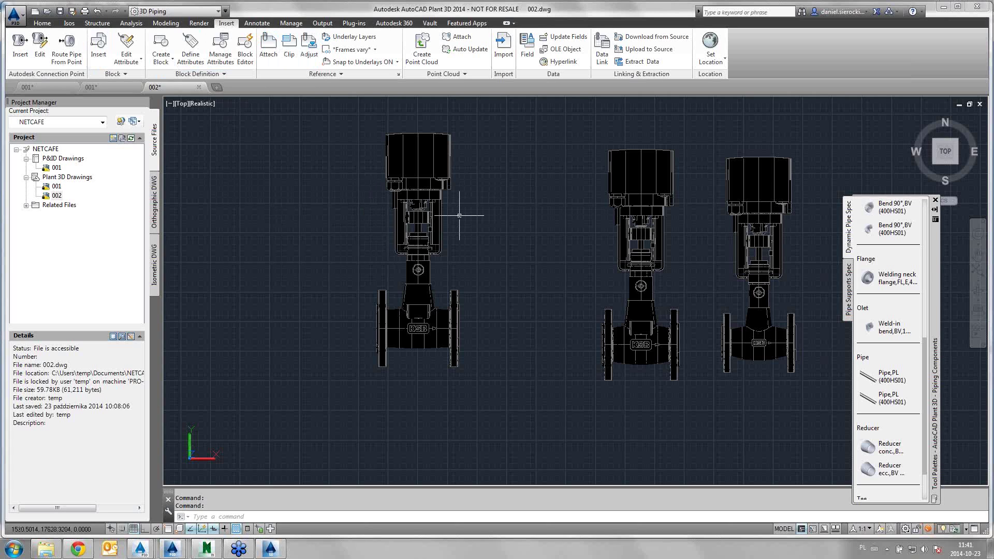
Step: Run PLANTPARTCONVERT and select the left valve block from a tilted view
text(PL)
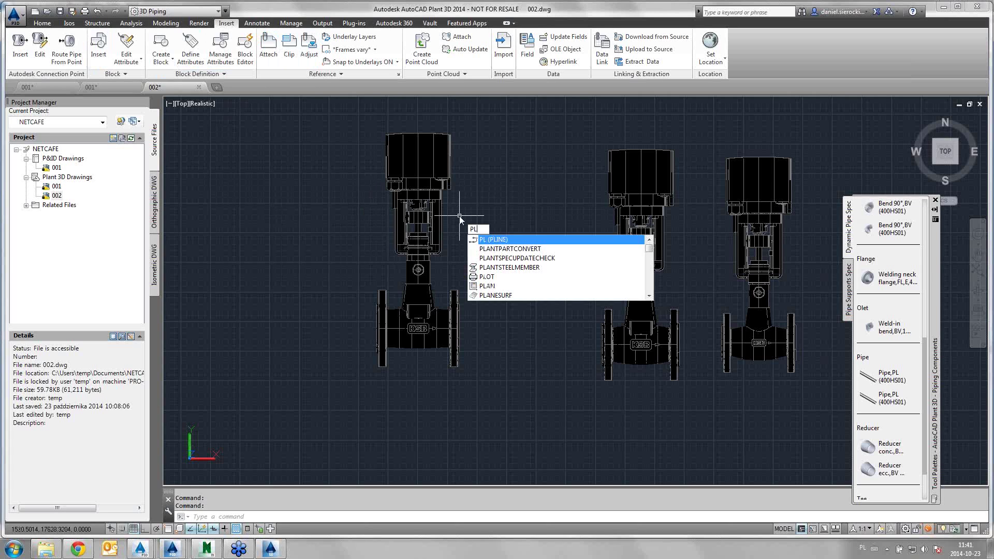
text(ANTPARTCONVERT)
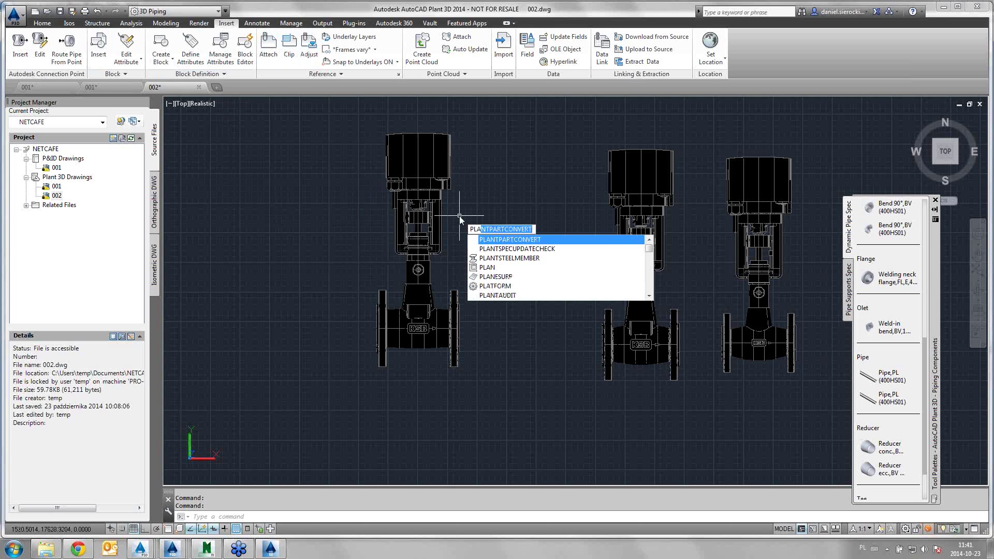
click(508, 239)
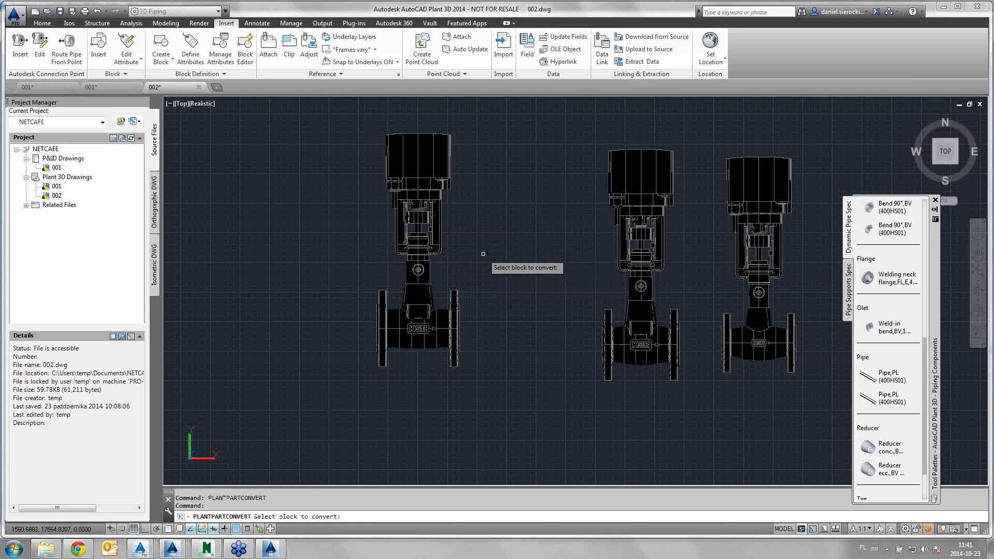
shift+middle_drag(484, 255, 484, 184)
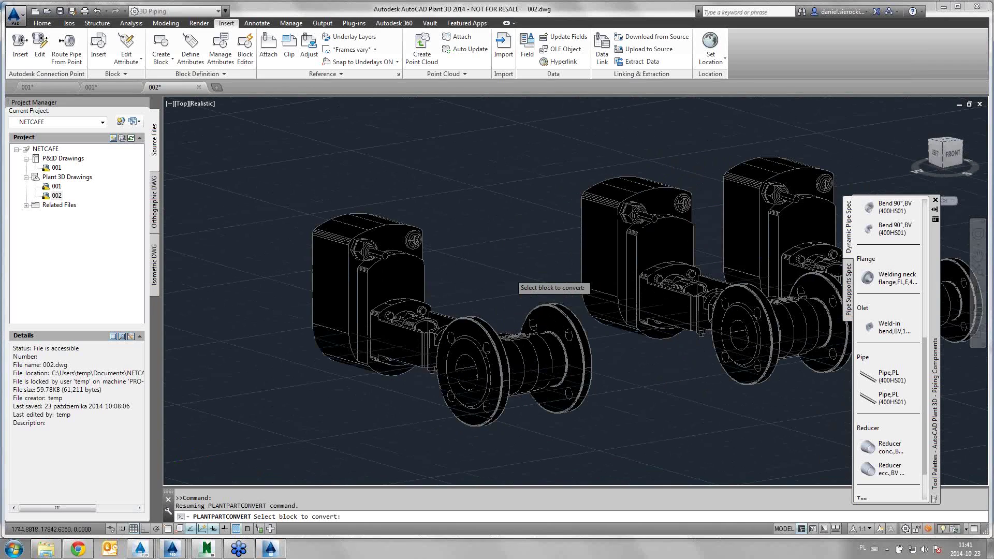
scroll(499, 248, up, 4)
scroll(499, 248, down, 5)
mouse_move(500, 248)
shift+middle_down()
mouse_move(472, 286)
mouse_move(503, 297)
shift+middle_up()
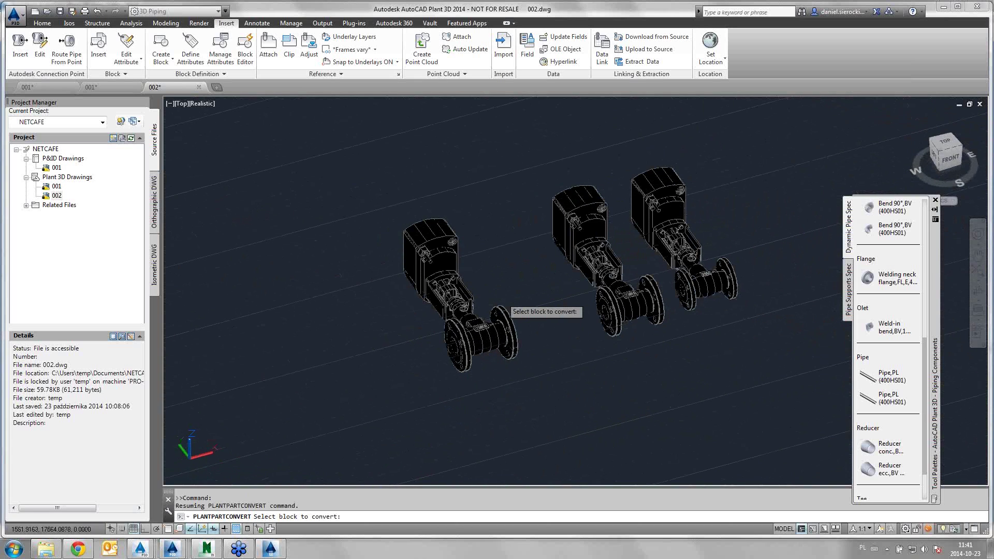
click(464, 307)
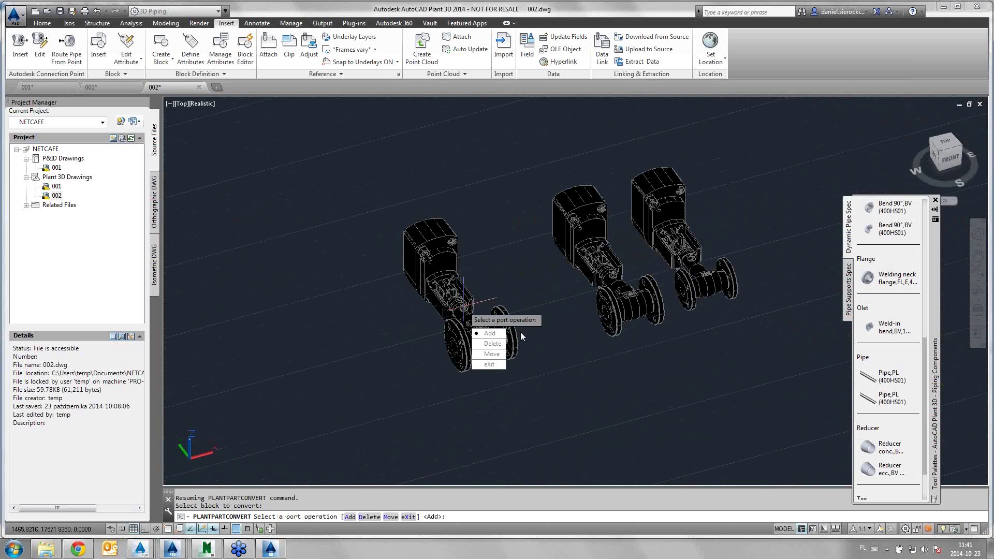
Step: Start adding a port with Center object snap on, zoomed in on the left valve's flange
key(Down)
key(Return)
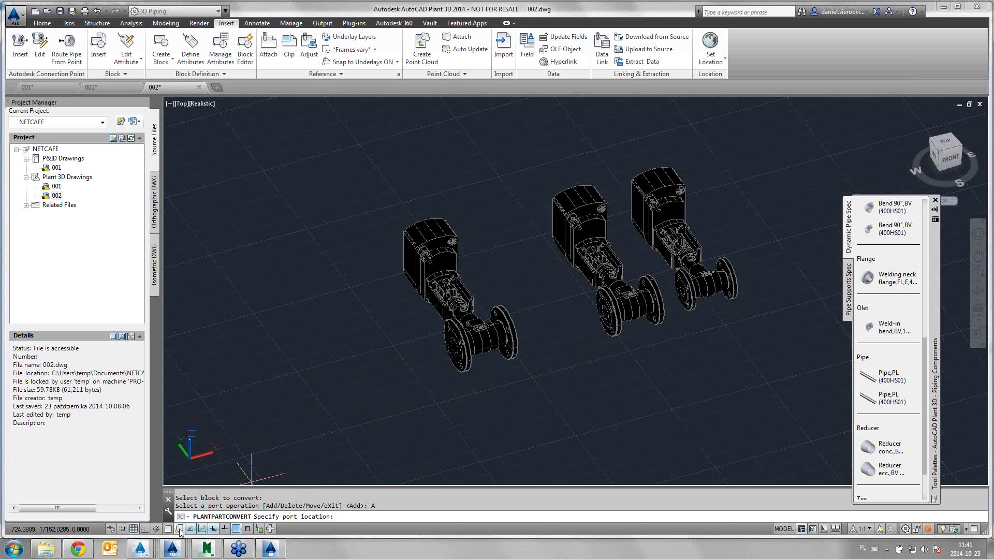
click(168, 530)
right_click(167, 530)
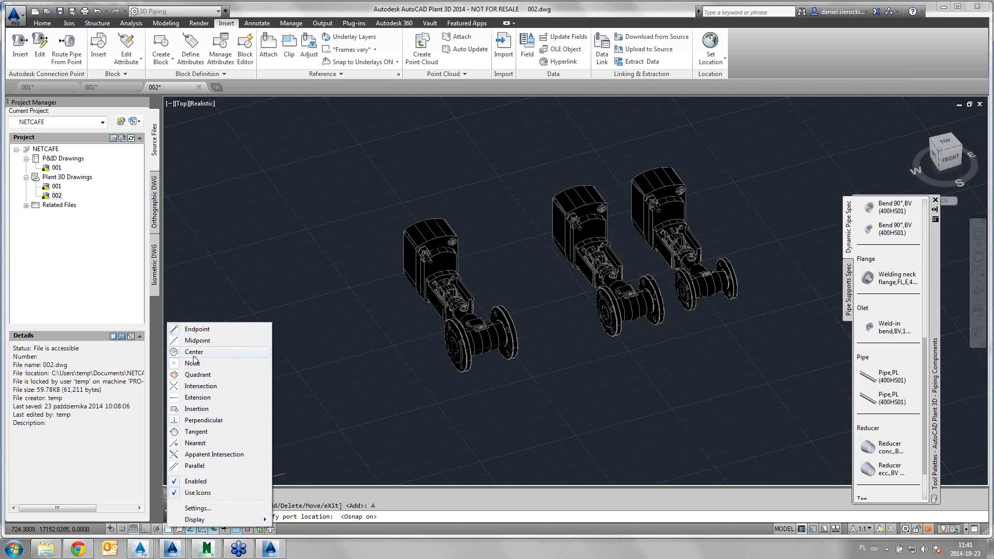
click(278, 408)
scroll(453, 352, up, 3)
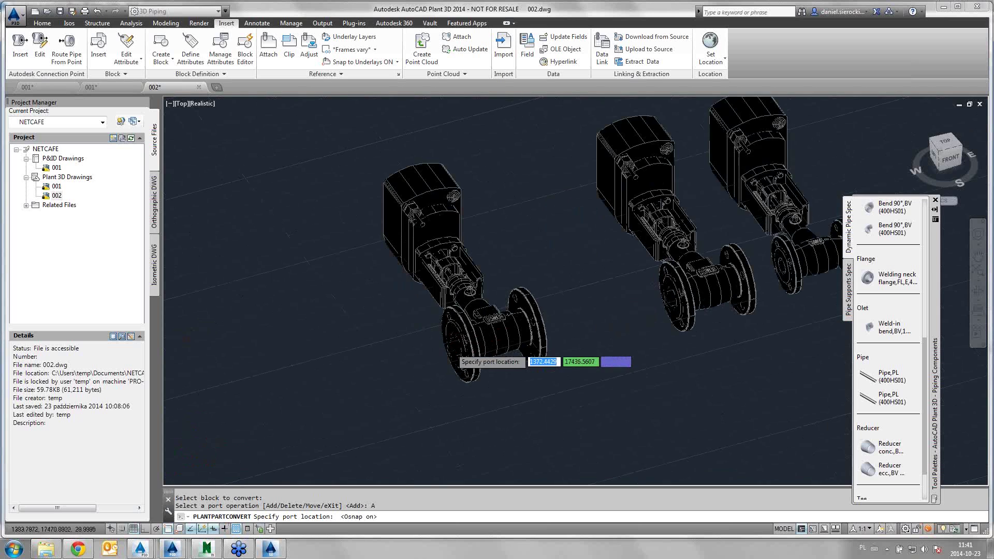
scroll(453, 352, up, 3)
scroll(450, 350, up, 3)
shift+middle_drag(455, 368, 530, 357)
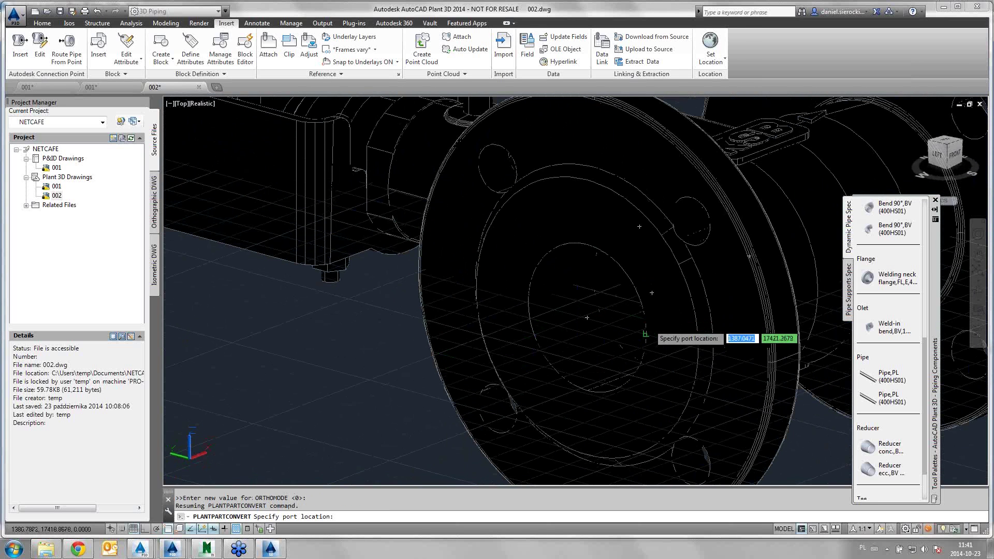
Step: Place the first port at the flange centre, point it outward, and accept it
click(503, 329)
scroll(518, 357, down, 2)
scroll(518, 363, down, 2)
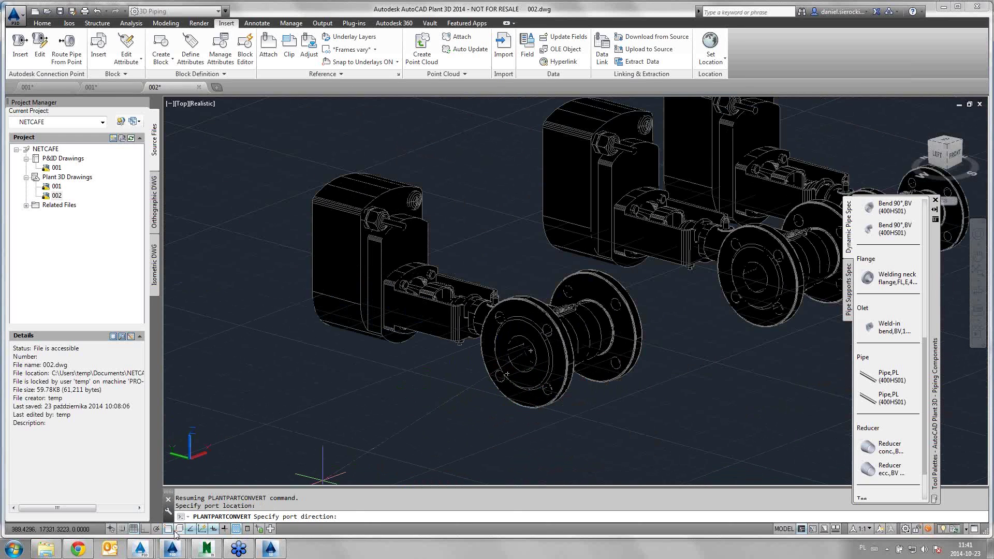
click(156, 529)
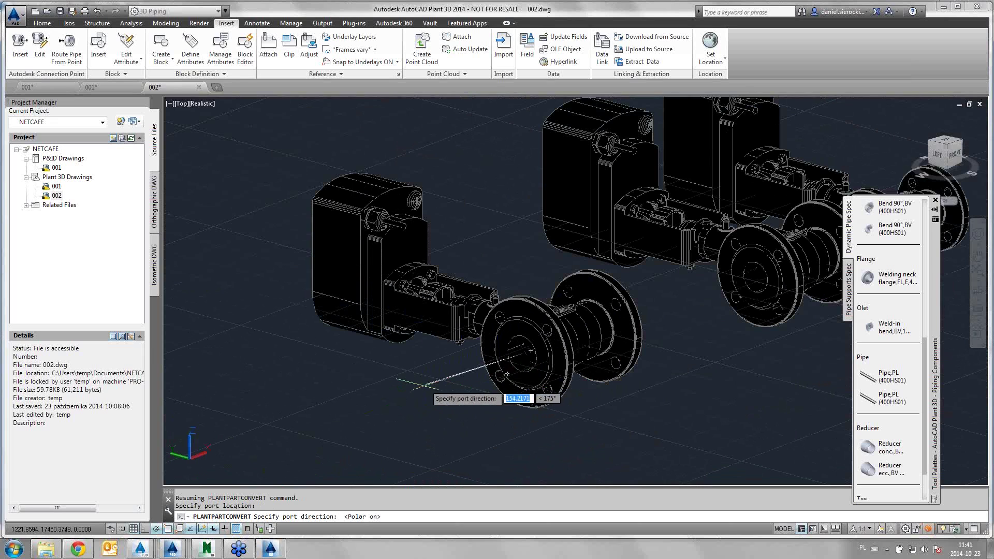
click(400, 400)
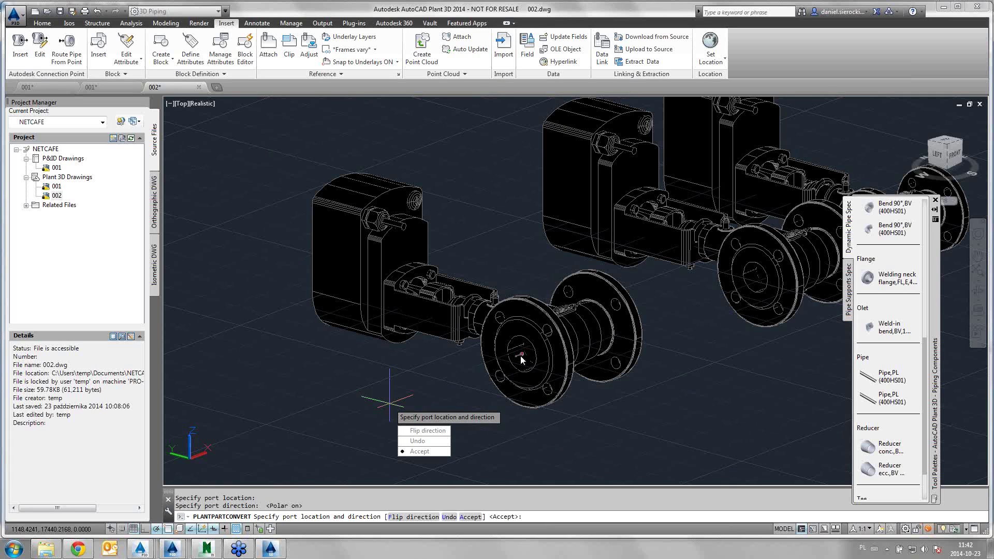
click(419, 451)
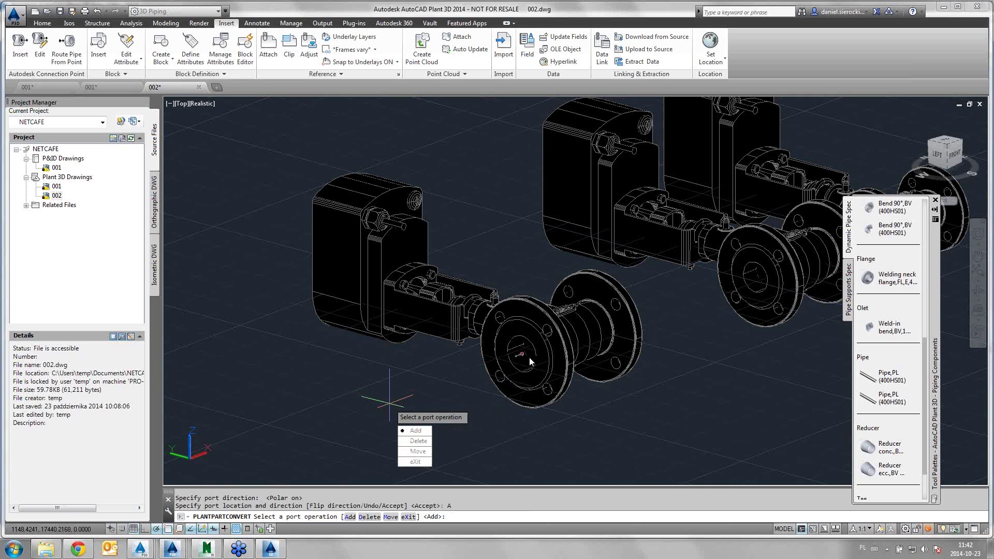
Step: Add a second port at the opposite flange centre, accept it, and exit the conversion
click(418, 435)
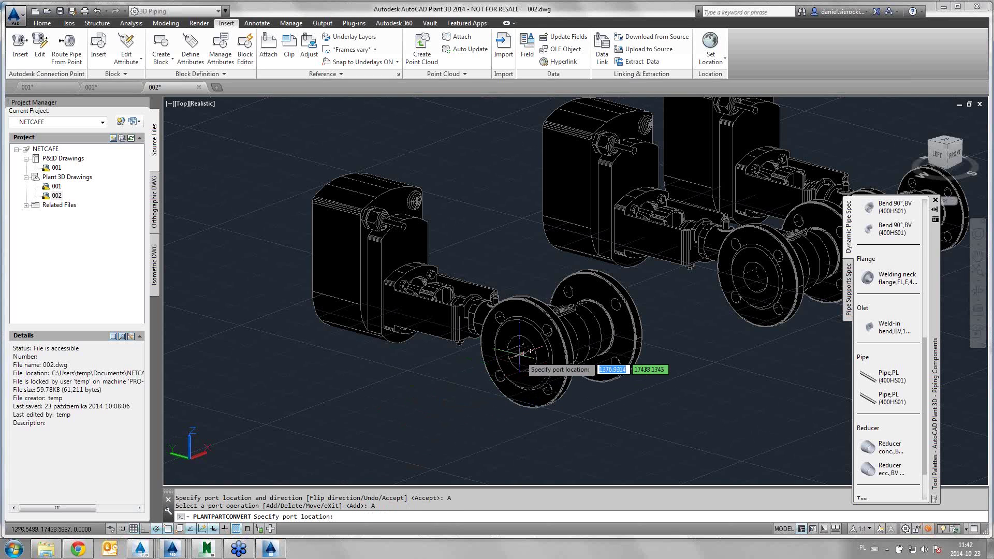
scroll(524, 357, up, 5)
scroll(518, 342, down, 5)
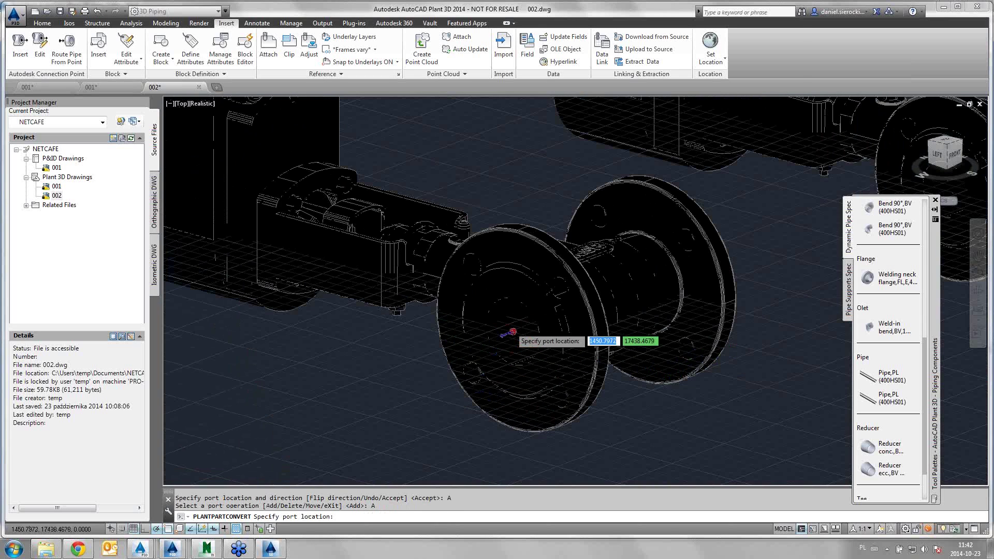
scroll(515, 334, up, 3)
scroll(518, 334, up, 3)
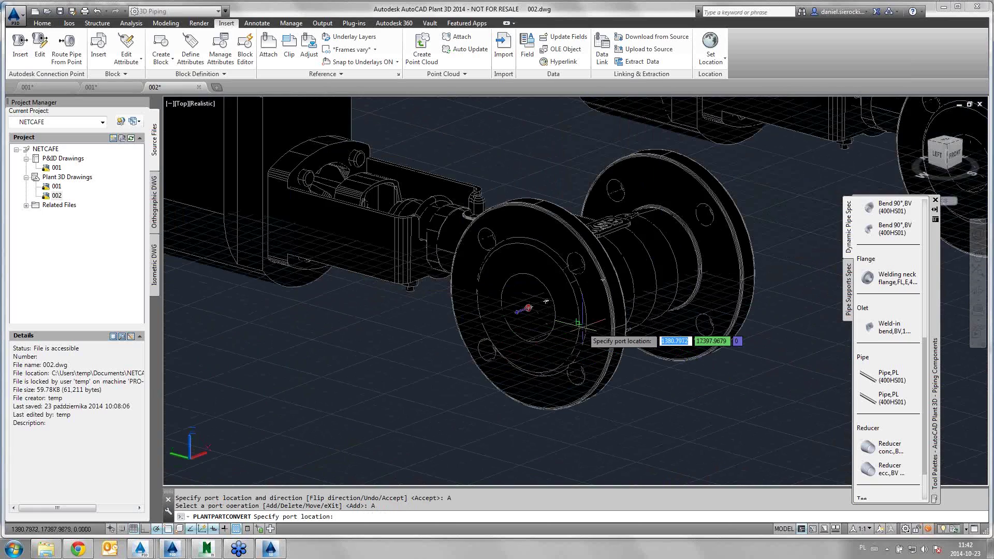
shift+middle_drag(518, 334, 497, 311)
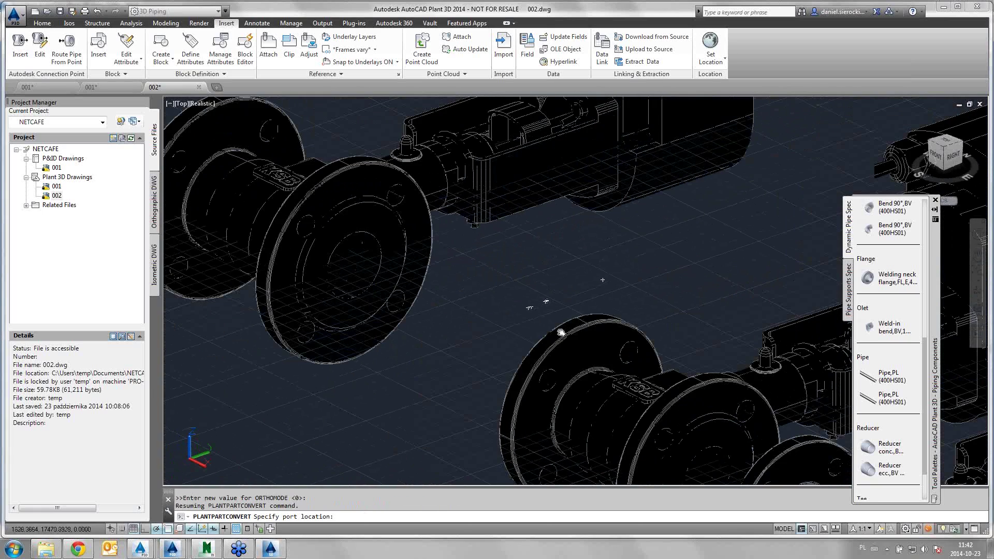
scroll(487, 230, up, 2)
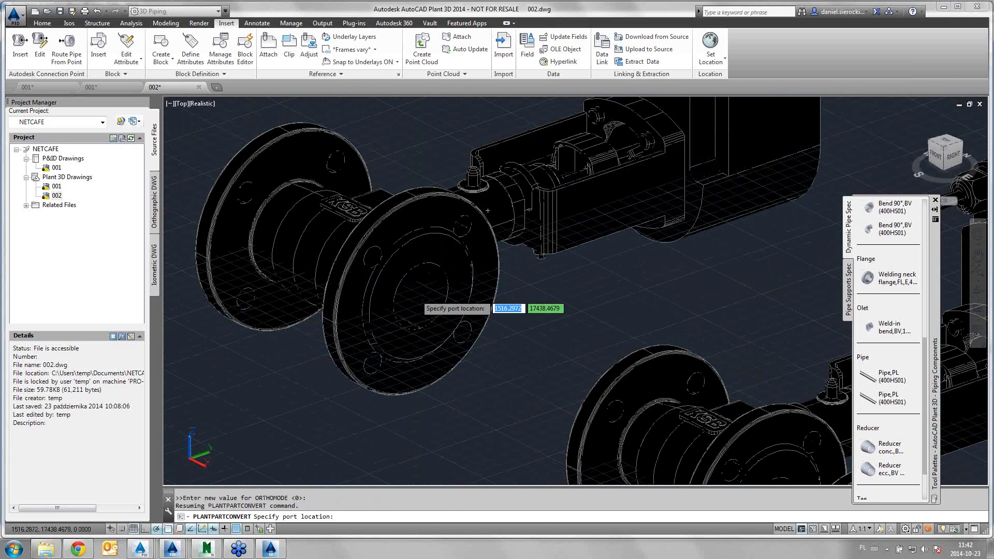
click(420, 297)
click(538, 357)
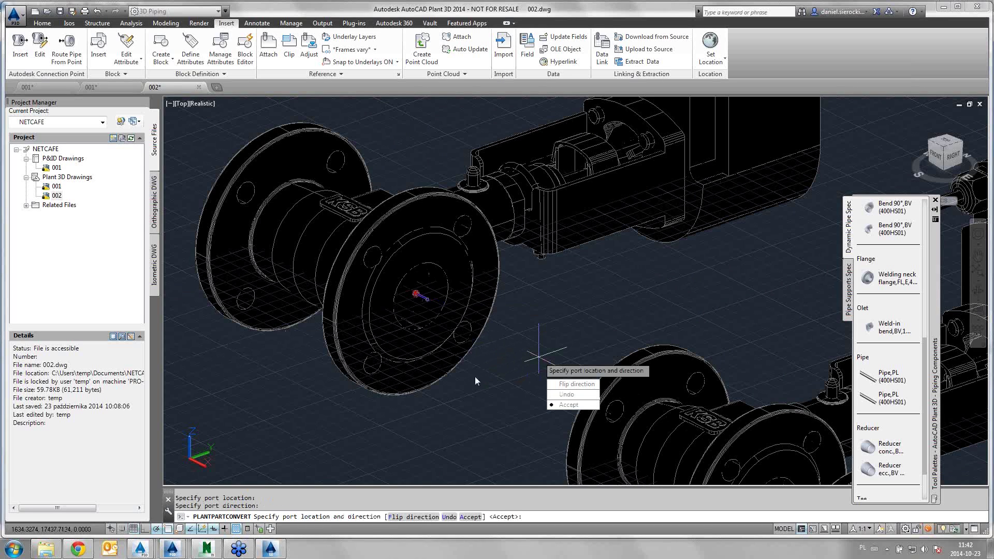
click(566, 405)
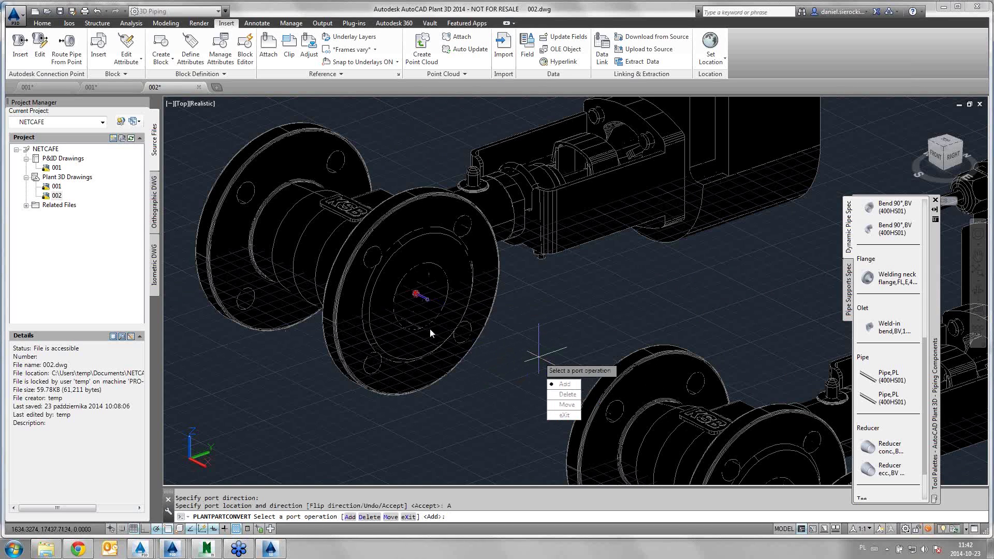
click(564, 416)
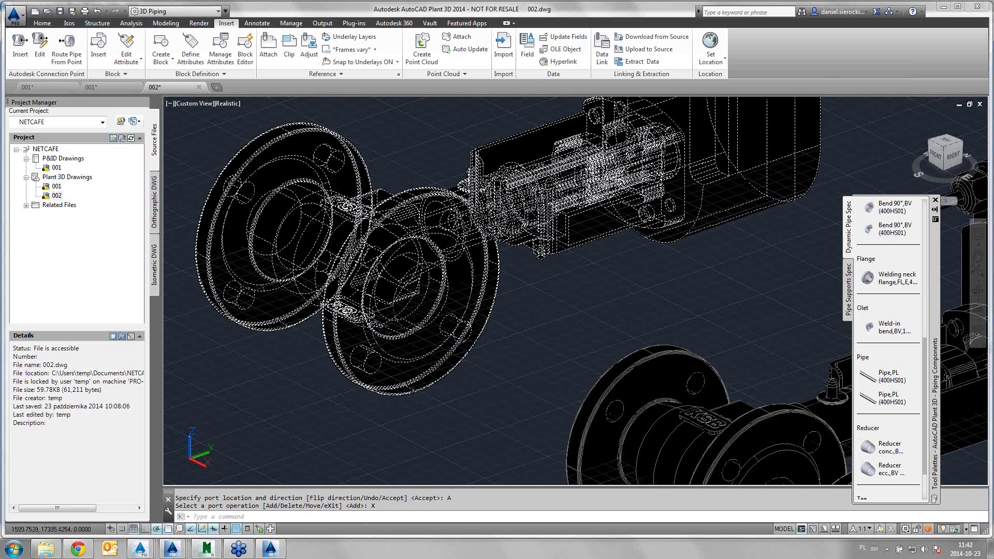
Step: Rerun PLANTPARTCONVERT and leave the already-converted left valve unchanged
scroll(358, 303, down, 6)
shift+middle_drag(330, 356, 399, 381)
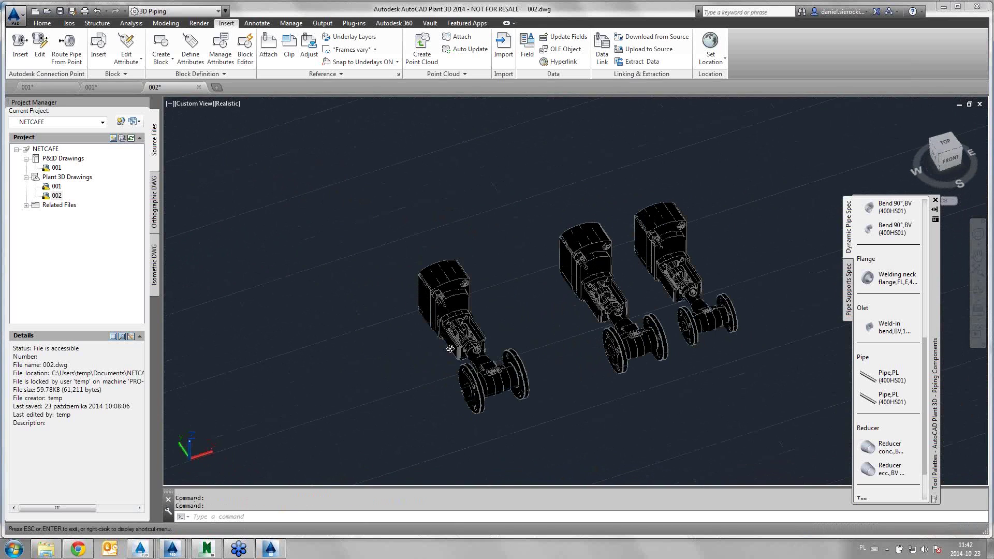
shift+middle_drag(399, 381, 528, 374)
scroll(517, 373, up, 3)
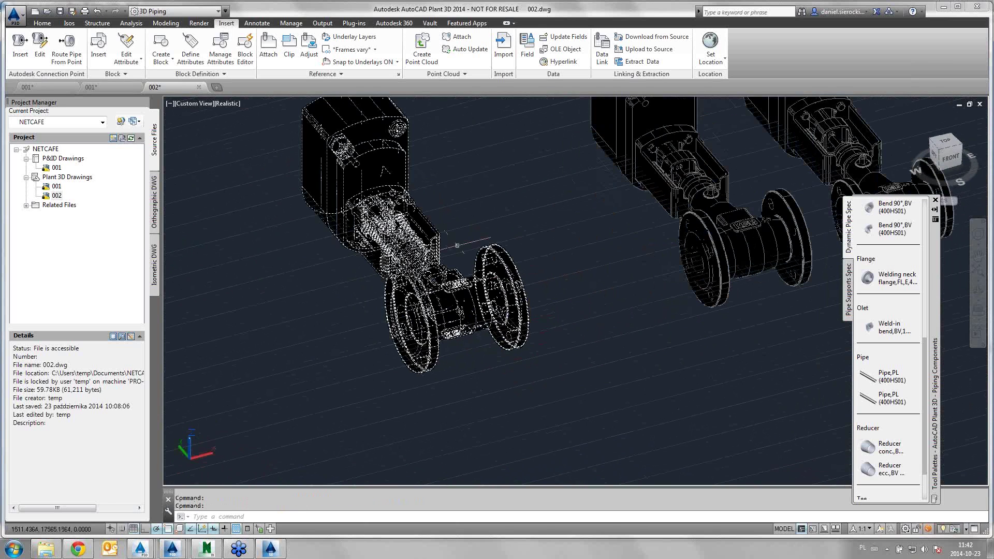
text(p)
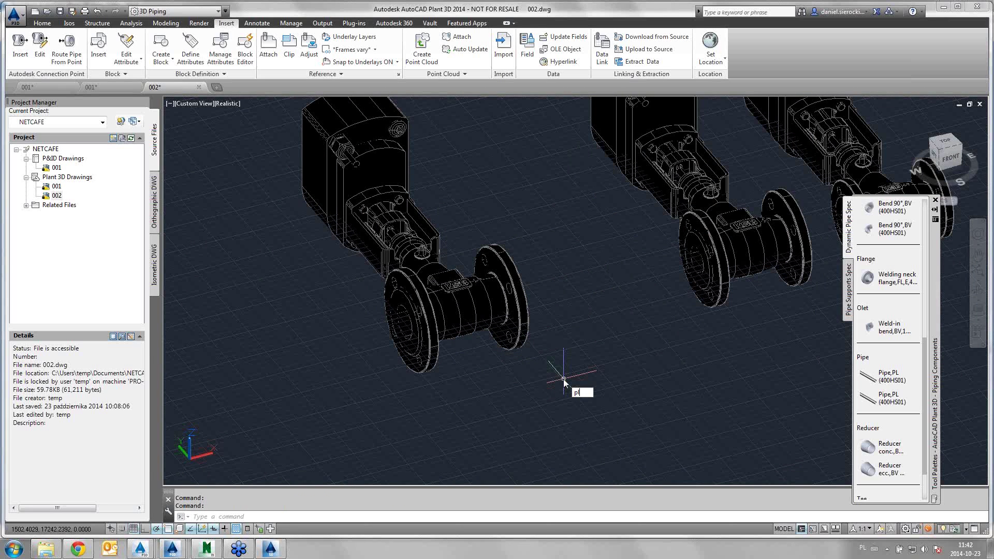
text(lA)
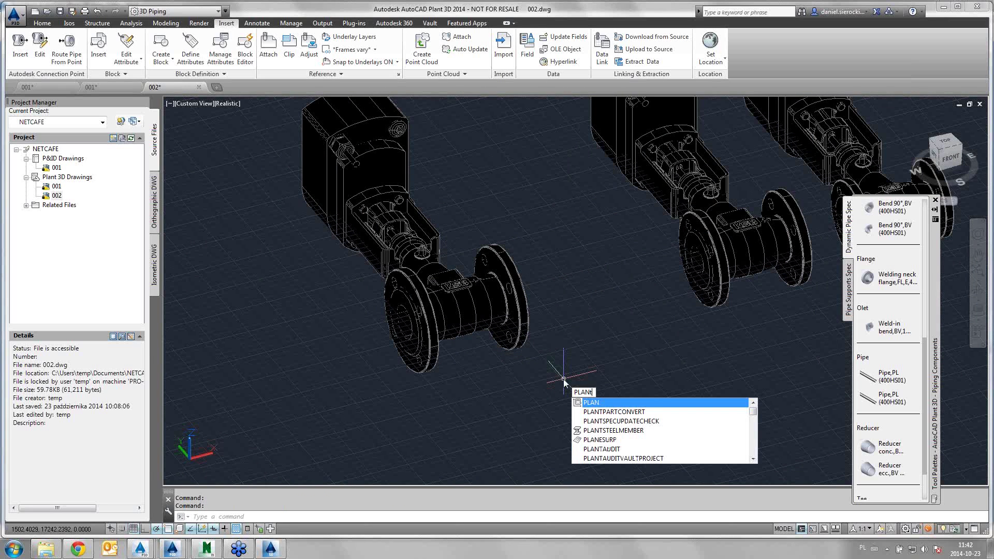
text(NTPARTCONVERT)
key(Return)
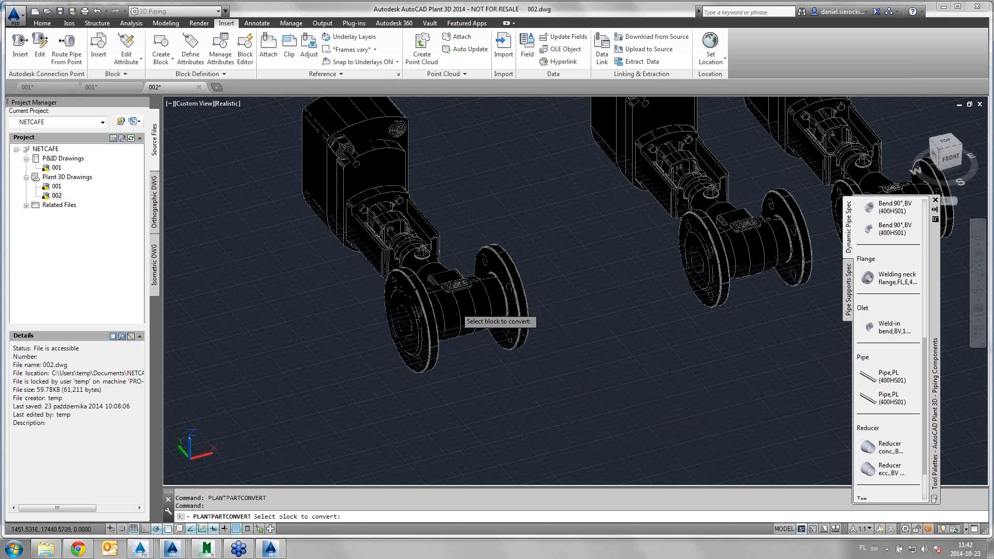
click(454, 342)
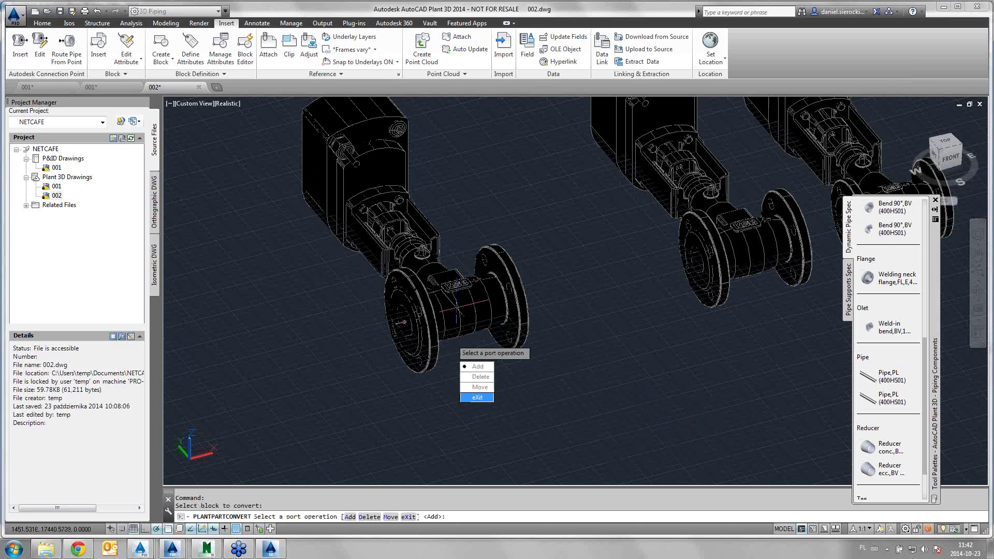
click(477, 397)
Step: Select the middle valve and add a port at its first flange centre with outward direction
middle_drag(595, 282, 461, 324)
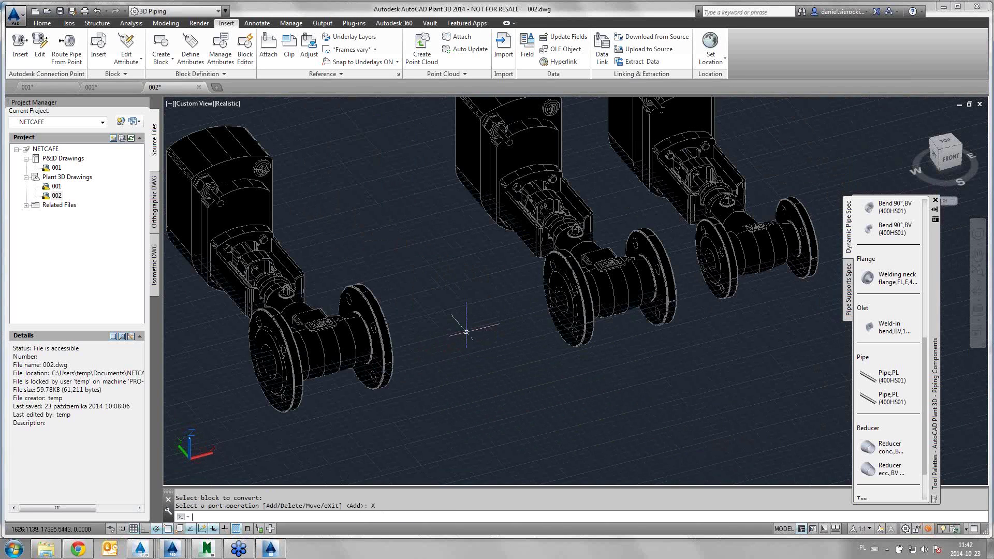
click(624, 268)
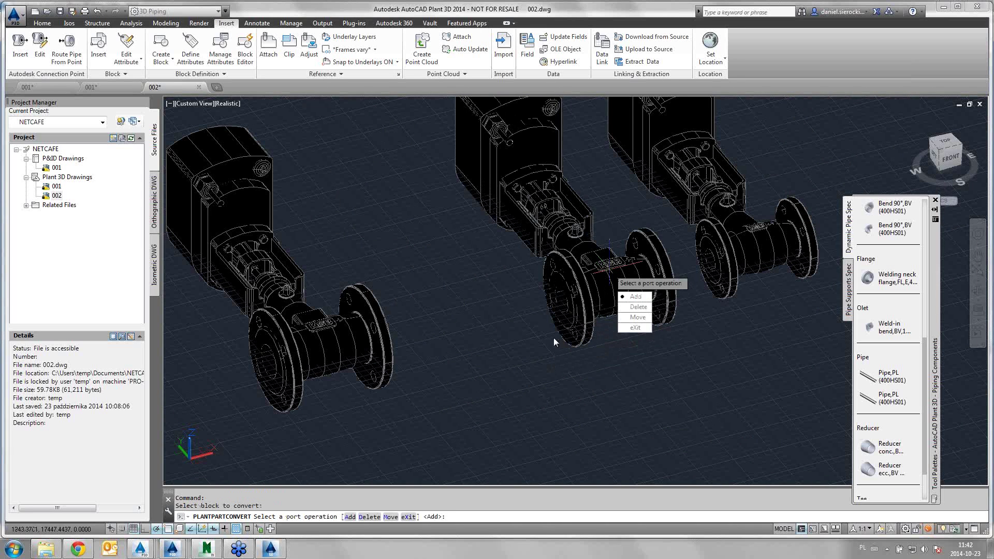
click(636, 297)
scroll(606, 290, up, 2)
scroll(617, 300, up, 2)
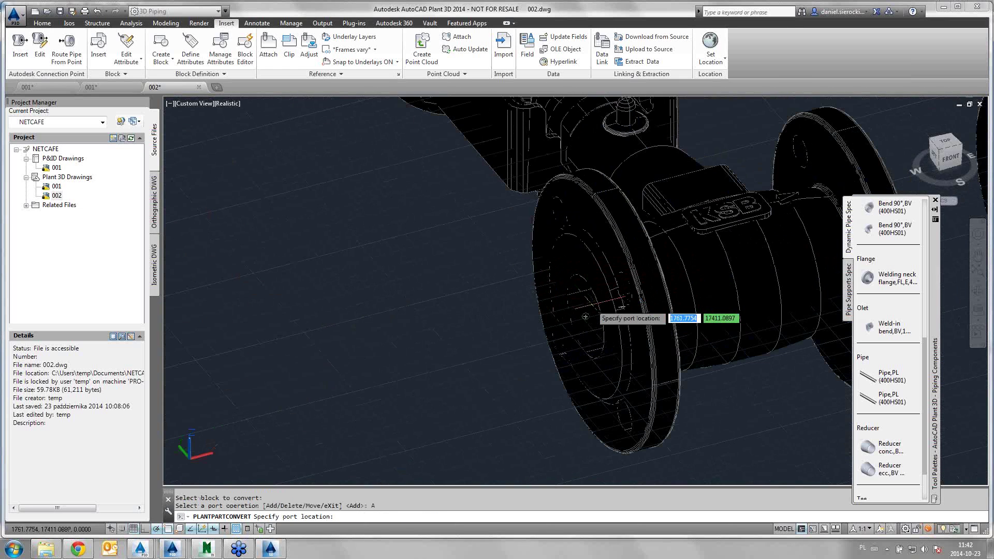
click(586, 318)
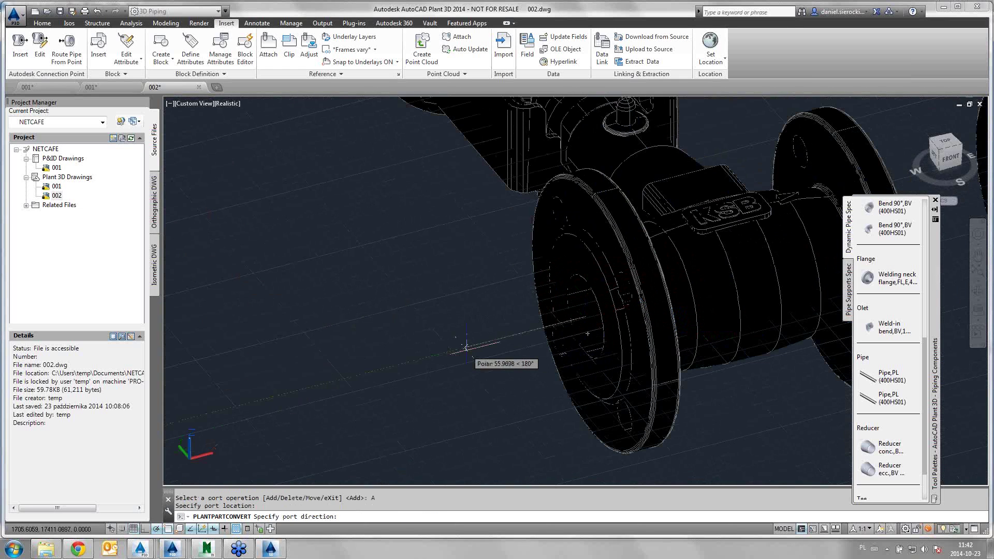
click(461, 349)
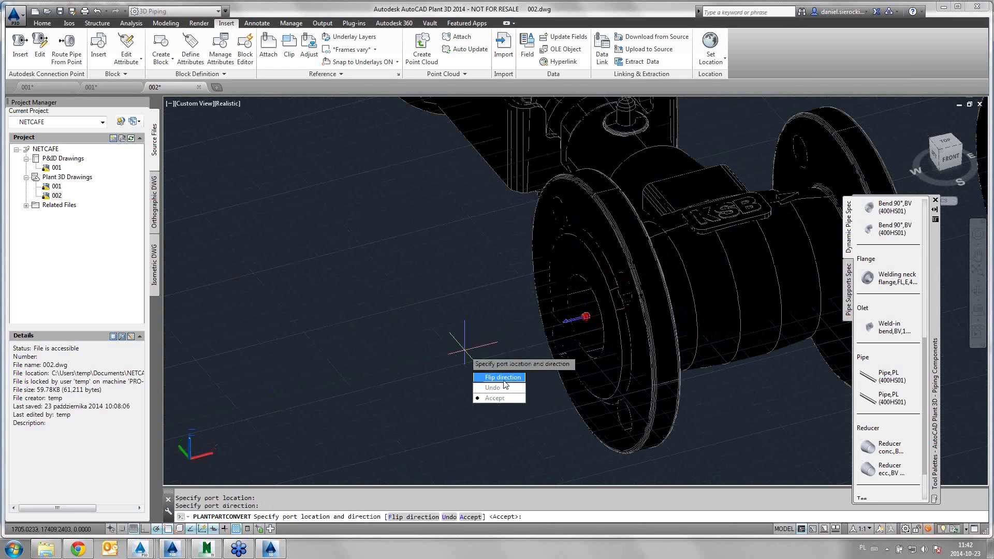
click(495, 397)
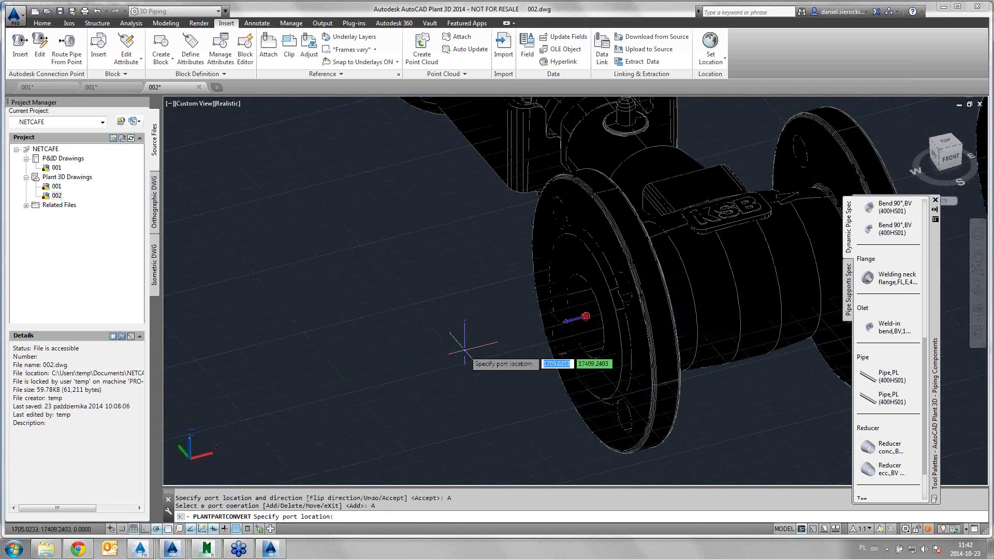
Step: Add the second port at the middle valve's opposite flange, accept it, and exit
scroll(479, 332, down, 3)
shift+middle_drag(520, 320, 466, 351)
scroll(430, 327, up, 2)
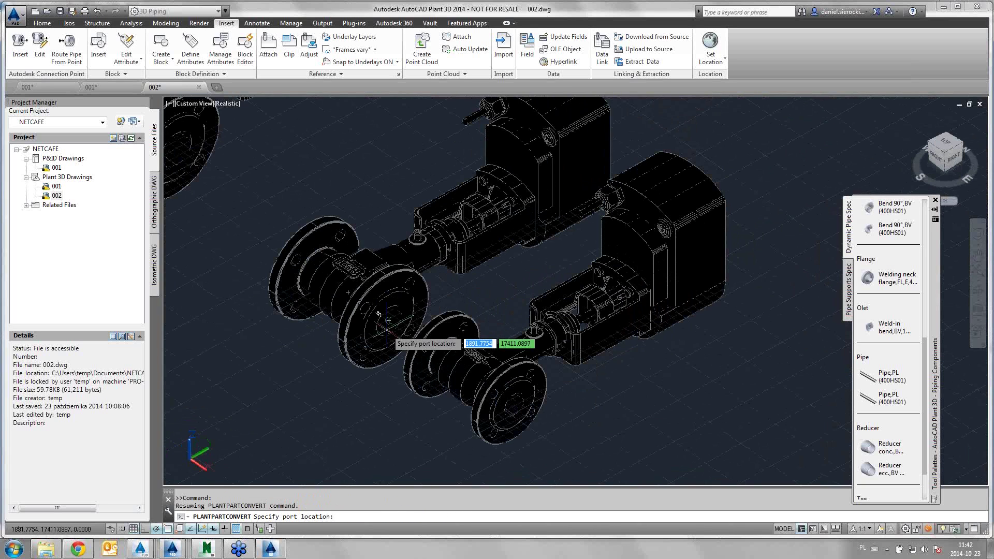
scroll(431, 324, up, 2)
scroll(383, 326, up, 2)
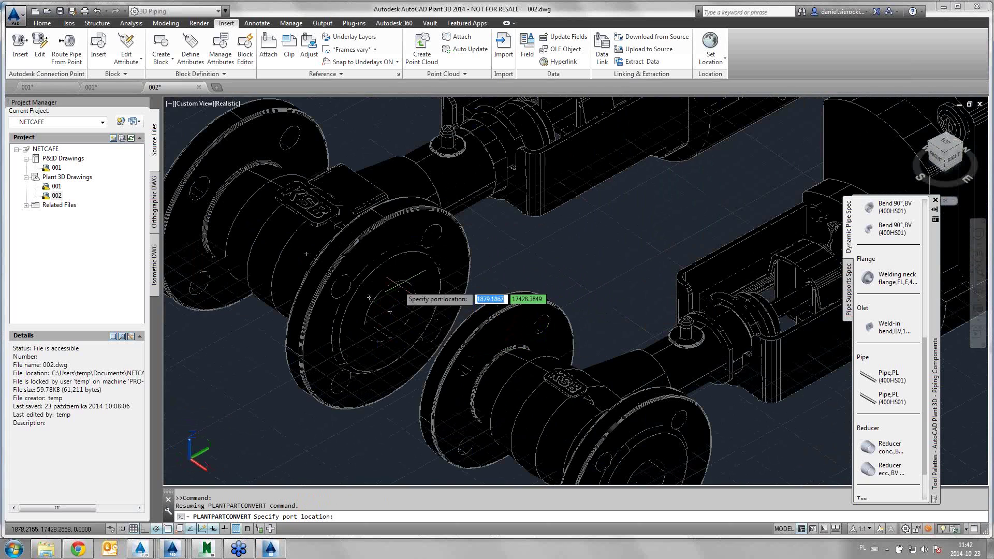
click(389, 311)
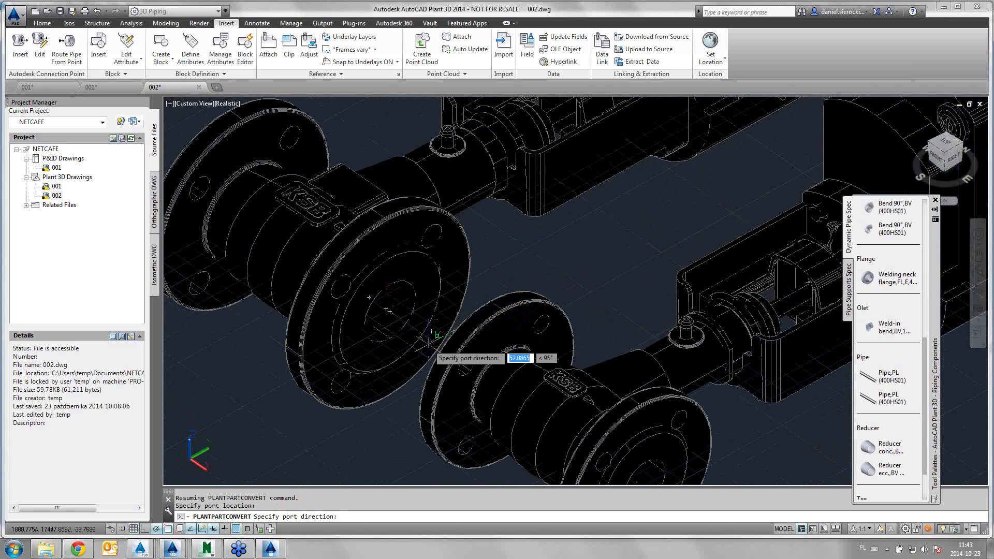
click(435, 357)
shift+middle_drag(437, 349, 516, 402)
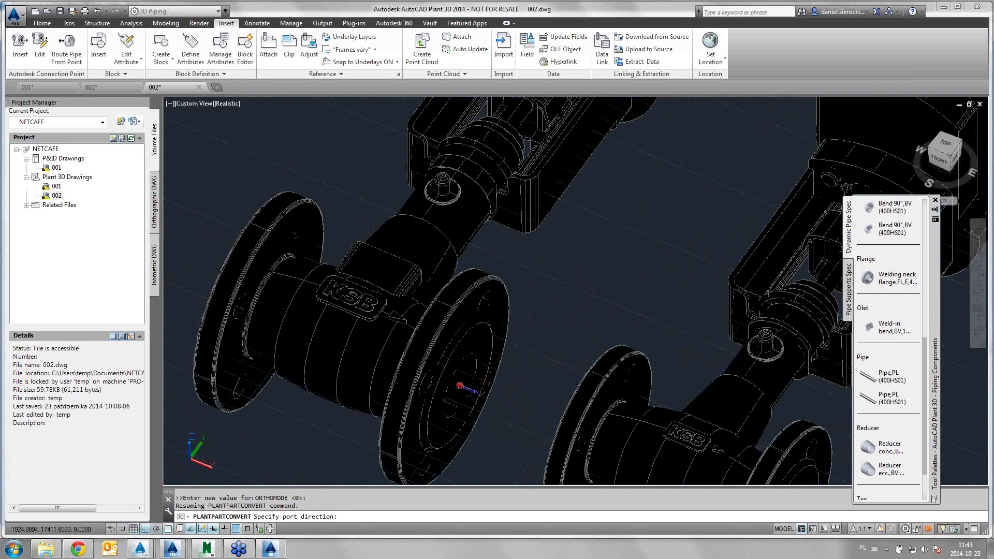
key(Down)
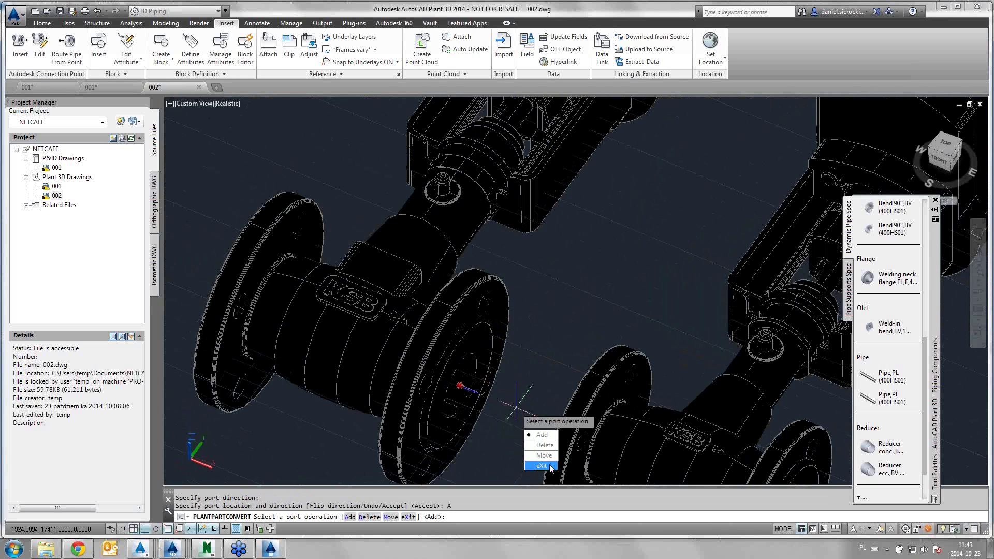
click(546, 455)
text(X)
key(Return)
scroll(516, 335, down, 5)
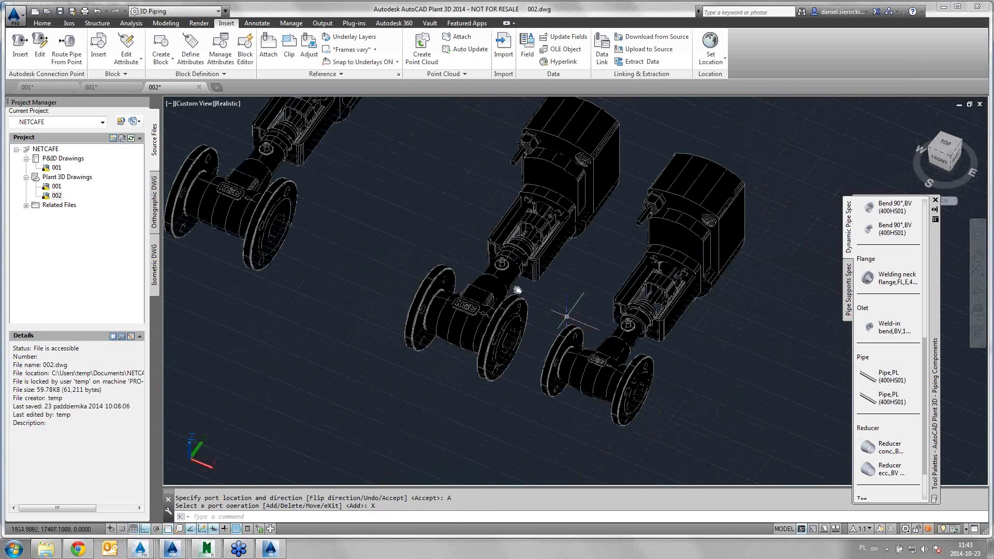
Step: Select the third valve and add an outward port at its first flange centre
mouse_move(515, 289)
shift+middle_down()
mouse_move(510, 342)
mouse_move(564, 392)
shift+middle_up()
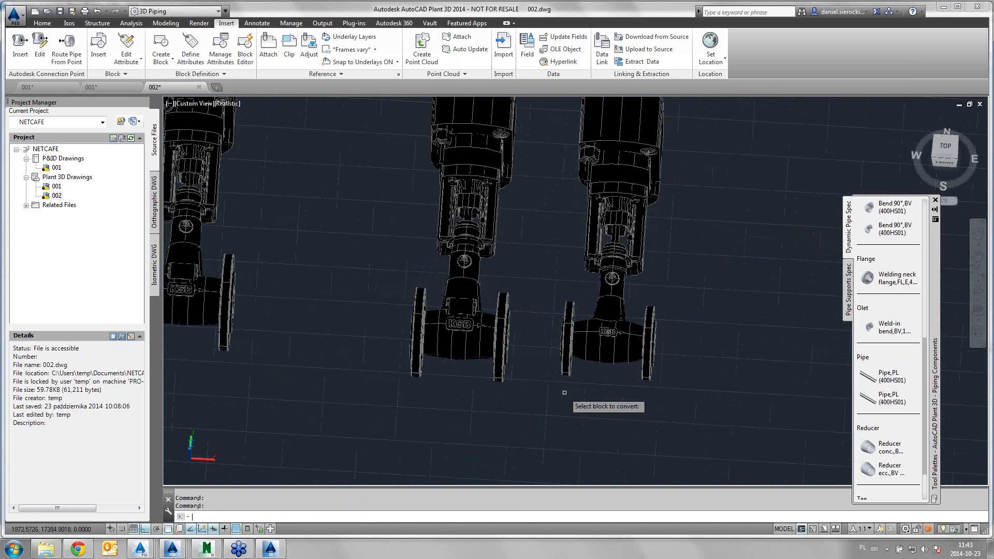
click(568, 340)
key(Return)
shift+middle_drag(568, 341, 604, 332)
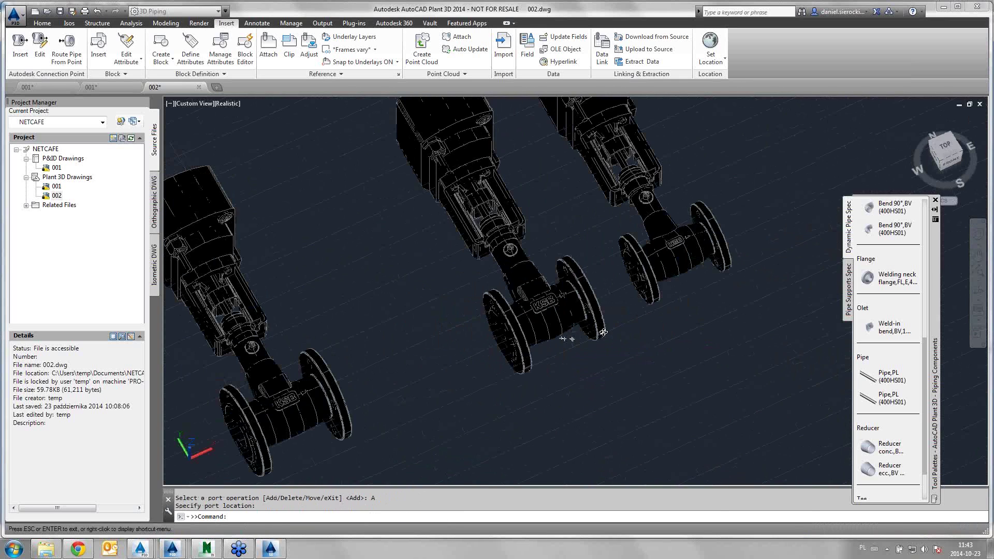
scroll(603, 332, up, 3)
scroll(627, 248, up, 5)
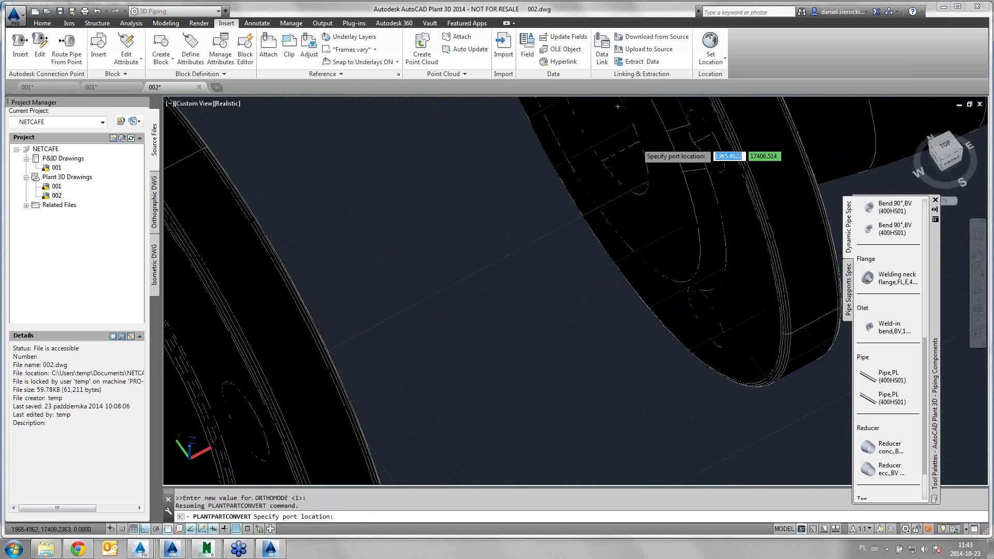
scroll(637, 145, up, 2)
scroll(616, 197, up, 2)
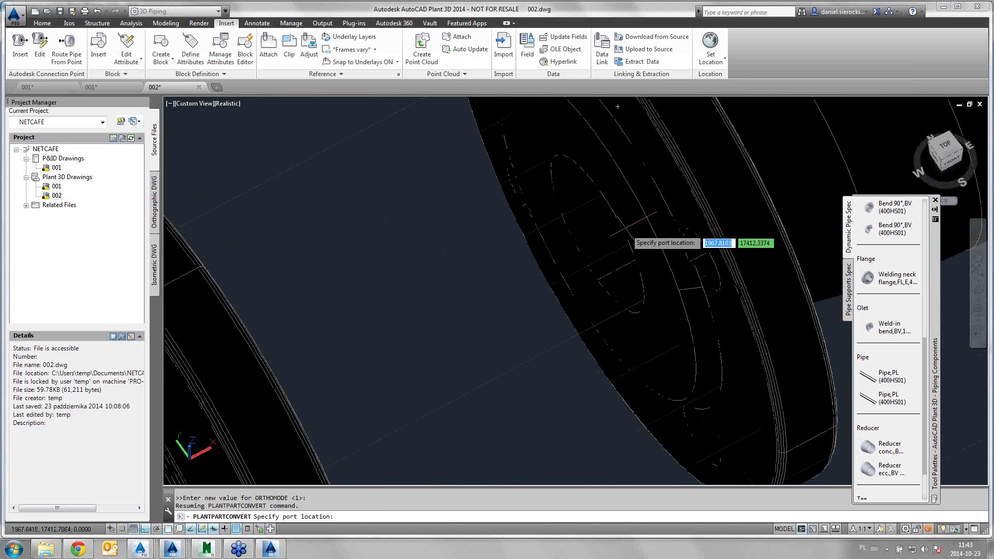
click(599, 234)
click(481, 298)
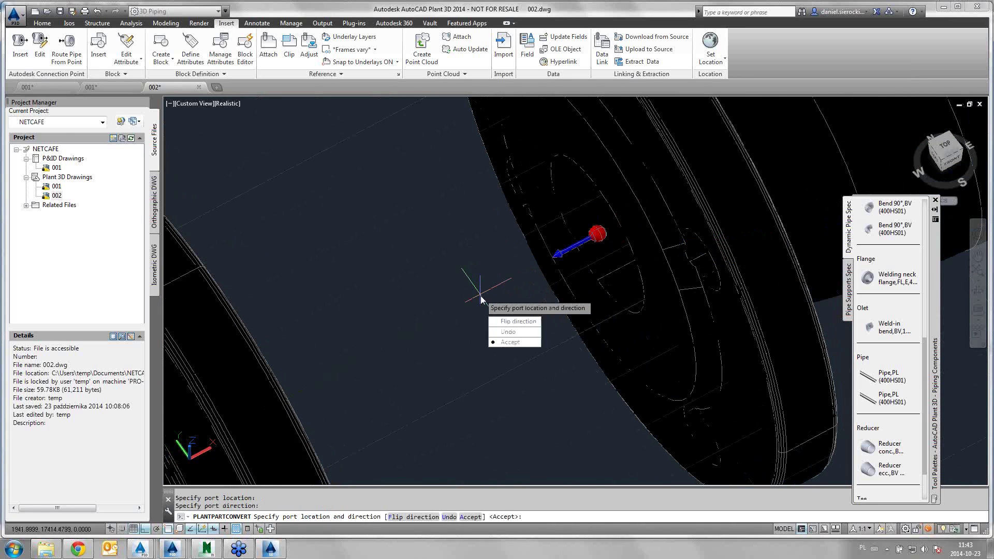
text(A)
key(Return)
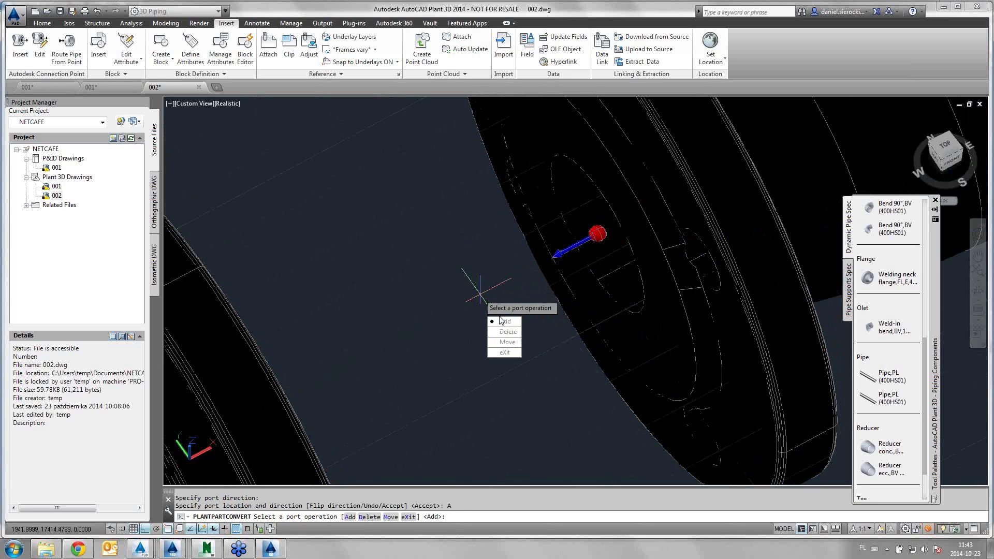
Step: Add the second port at the third valve's opposite flange, accept it, and exit
click(501, 321)
scroll(409, 207, down, 5)
mouse_move(456, 223)
shift+middle_down()
mouse_move(423, 253)
mouse_move(394, 259)
shift+middle_up()
scroll(391, 264, up, 5)
scroll(393, 259, up, 3)
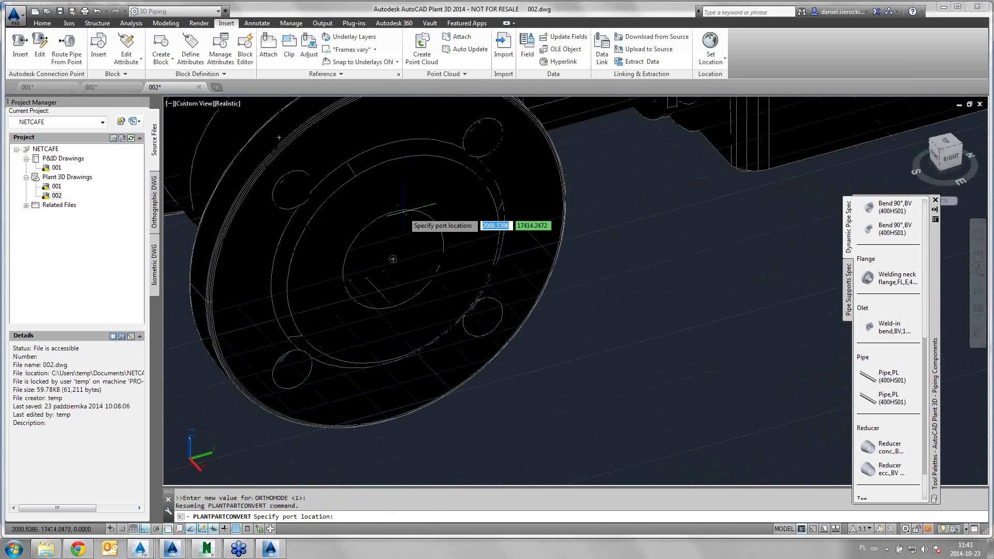
click(393, 259)
click(560, 431)
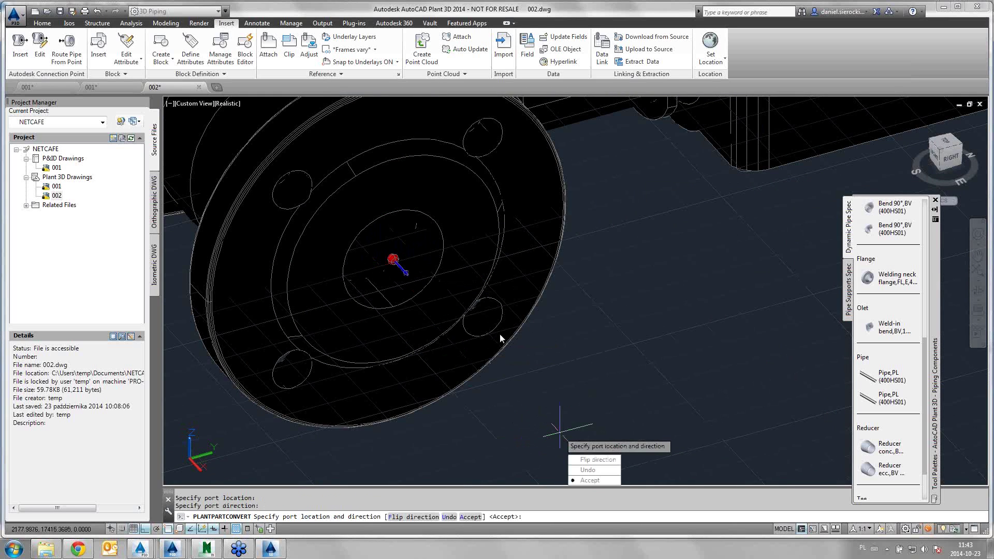
click(588, 480)
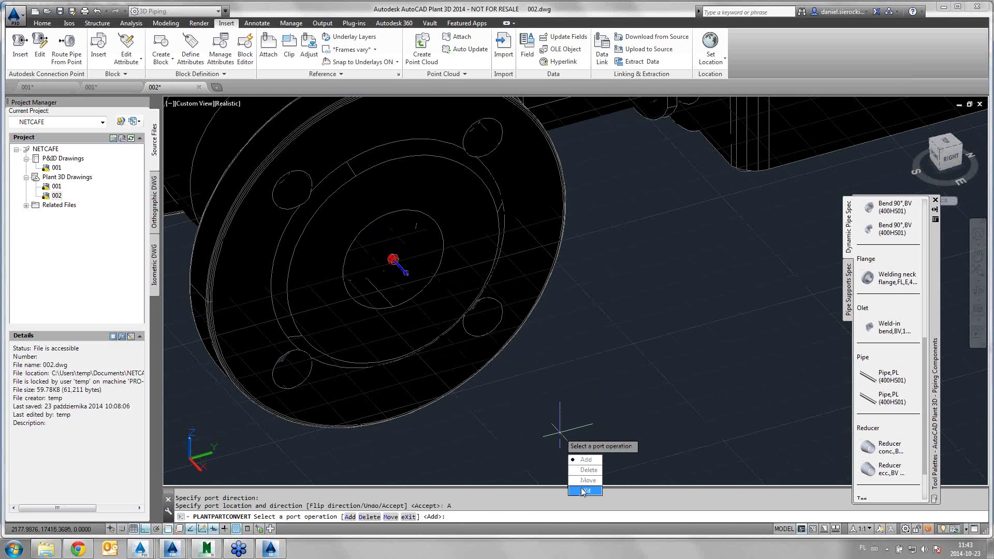
click(584, 491)
scroll(454, 285, down, 4)
scroll(453, 284, down, 5)
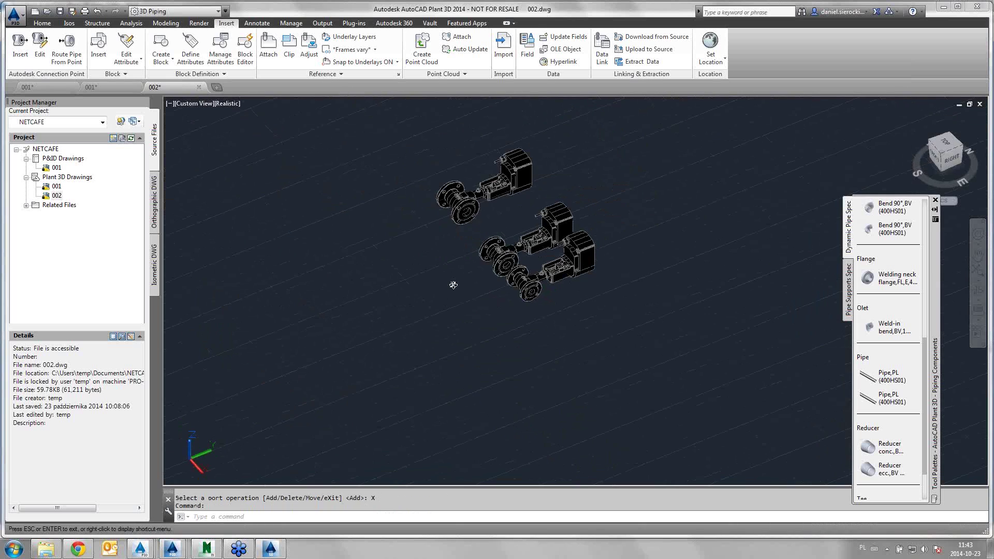
Step: Save 002.dwg from a top view, then select the middle, right and left valve assemblies
shift+middle_drag(453, 285, 575, 339)
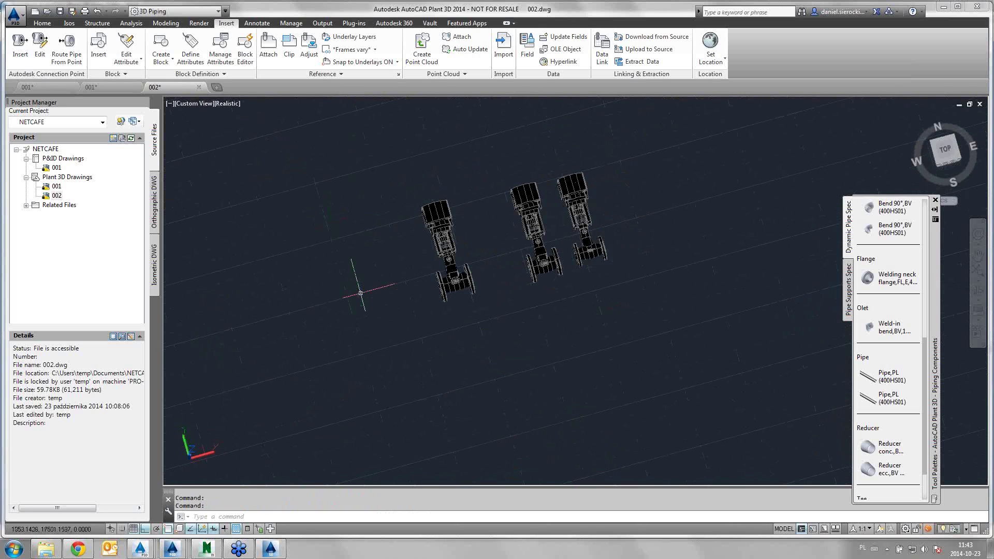
click(60, 11)
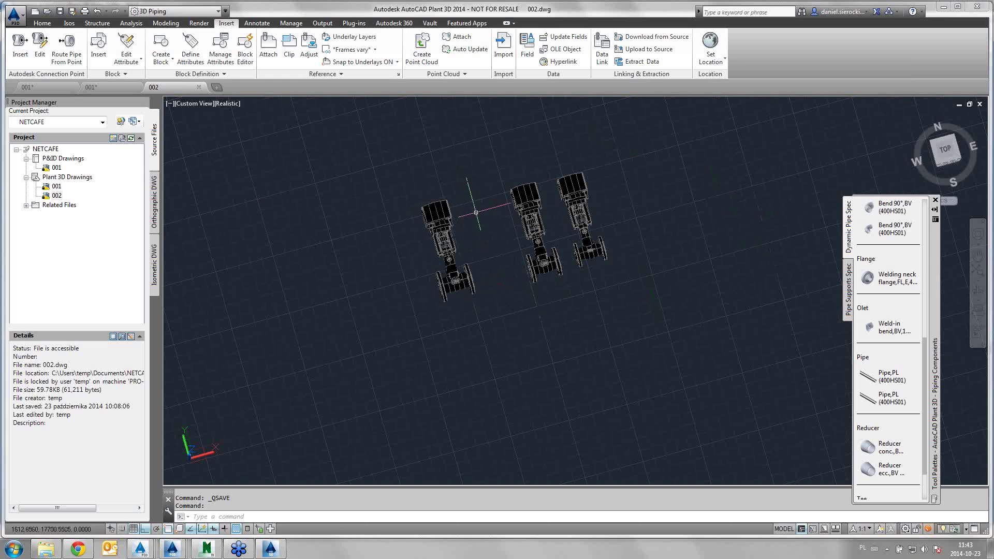
click(523, 216)
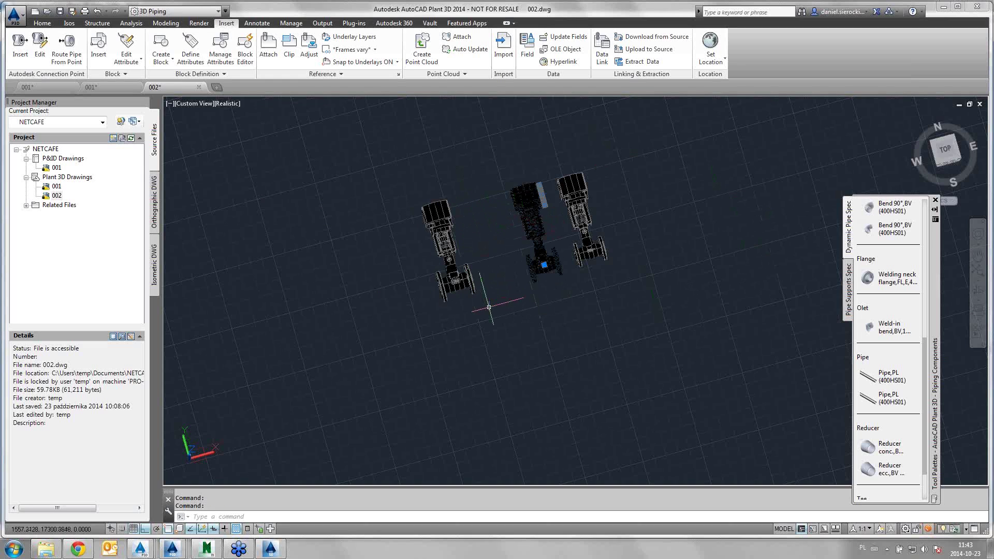
click(579, 222)
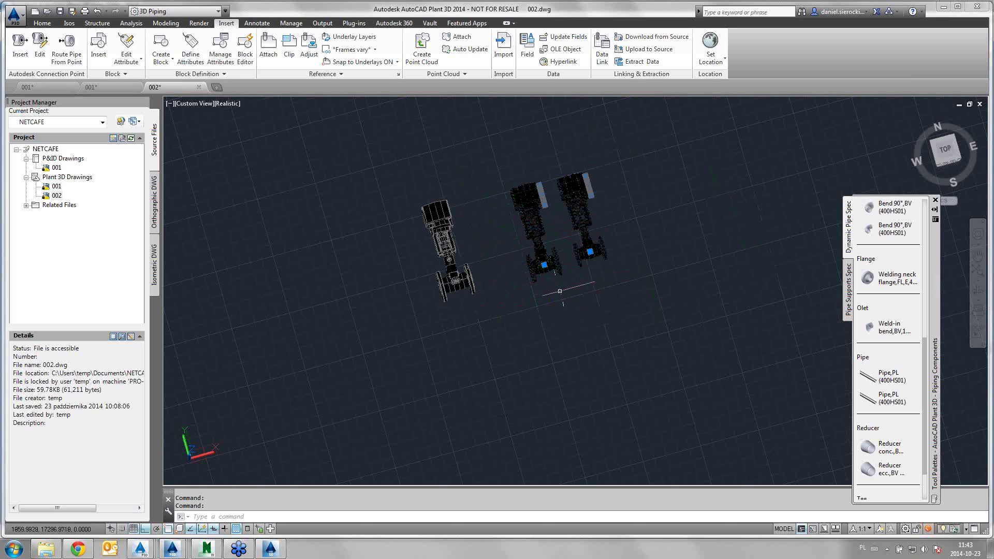
click(451, 274)
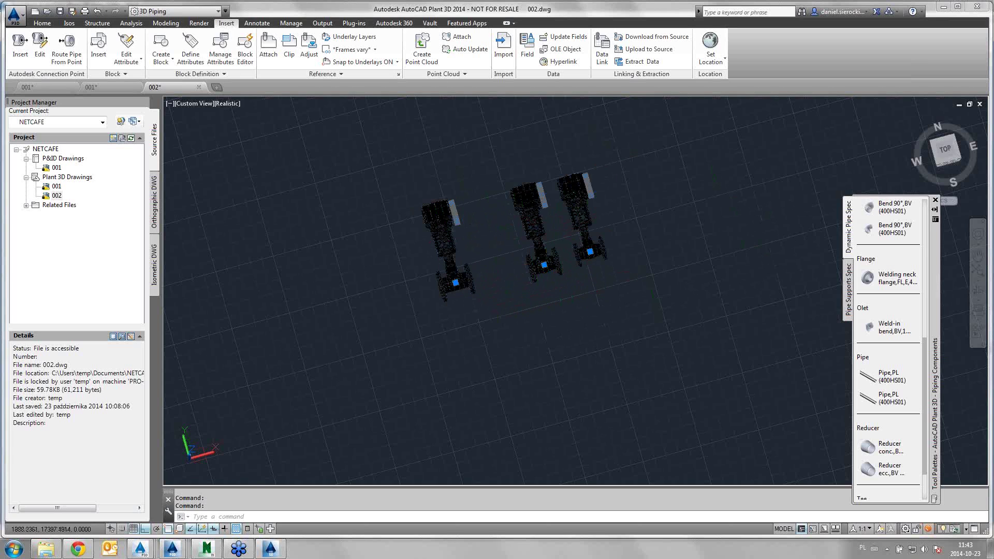
scroll(558, 263, up, 2)
scroll(539, 267, up, 1)
scroll(539, 270, up, 2)
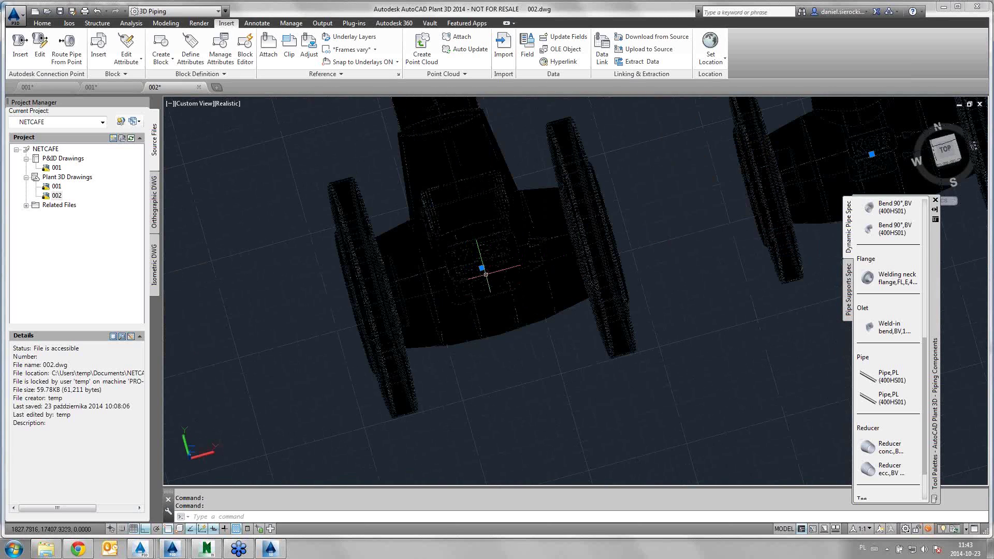
scroll(487, 311, down, 3)
shift+middle_drag(499, 340, 488, 321)
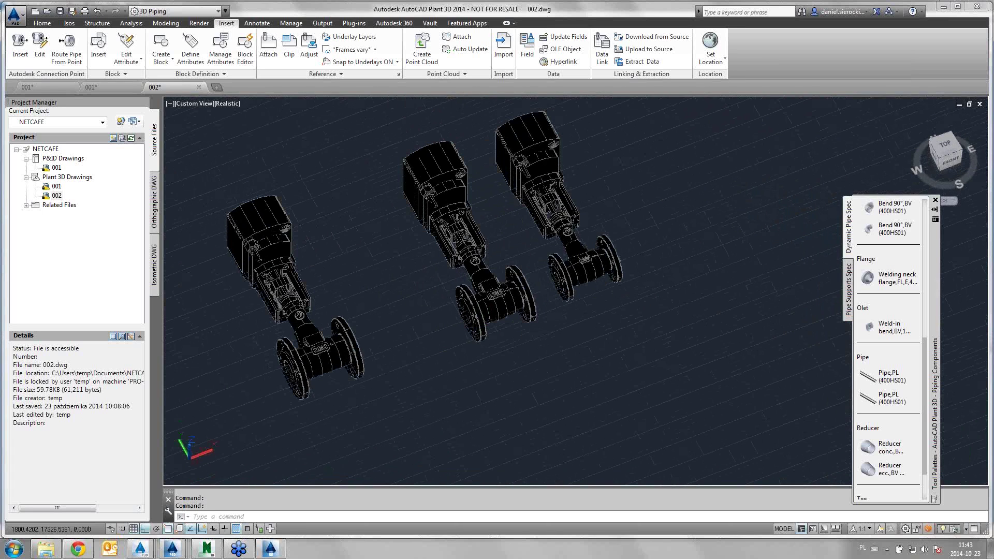
key(Escape)
click(491, 330)
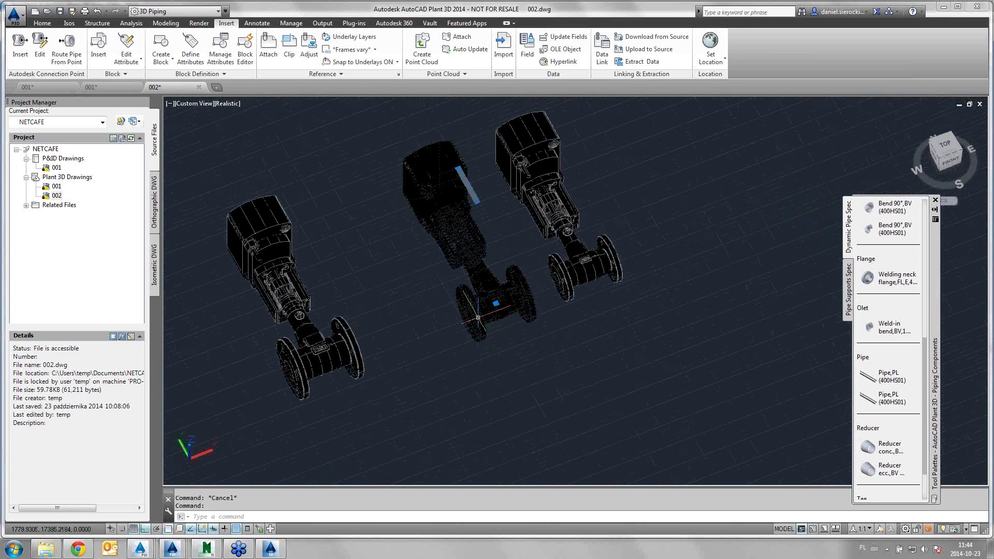
shift+middle_drag(492, 332, 513, 290)
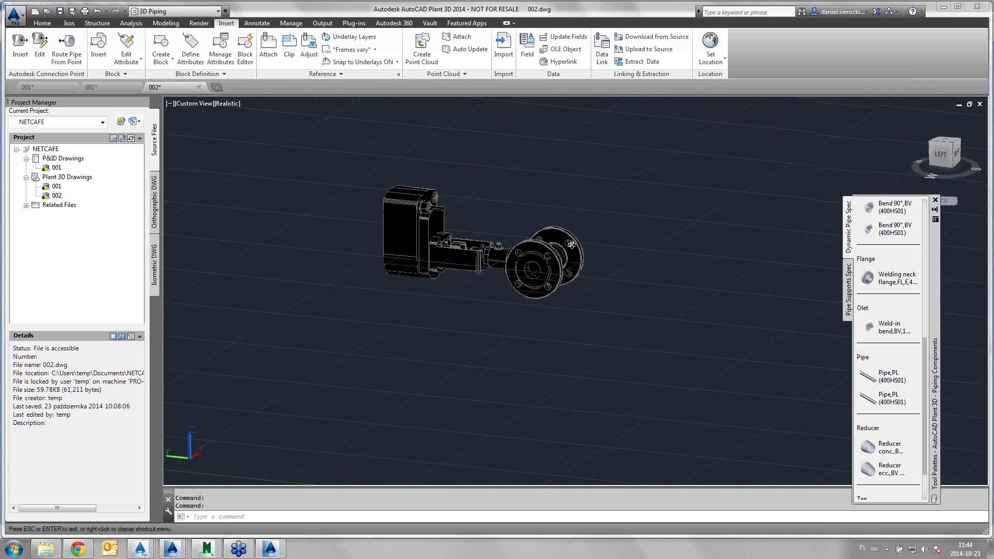
scroll(551, 255, up, 5)
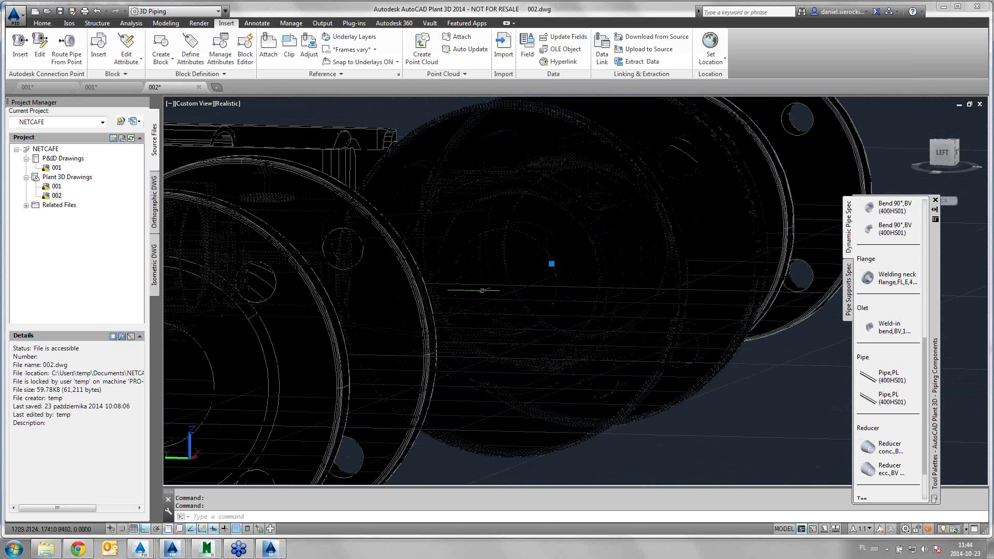
scroll(536, 270, down, 4)
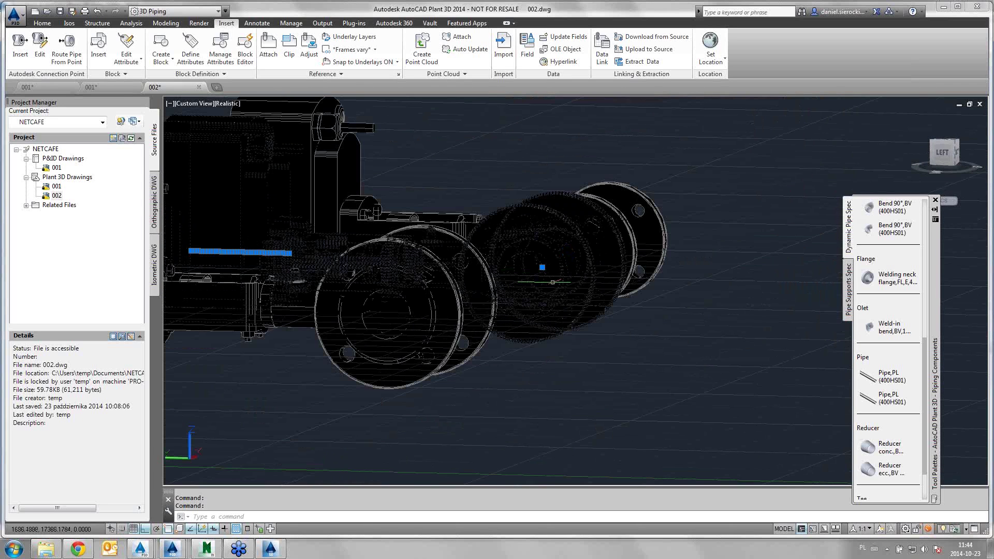
shift+middle_drag(576, 286, 528, 320)
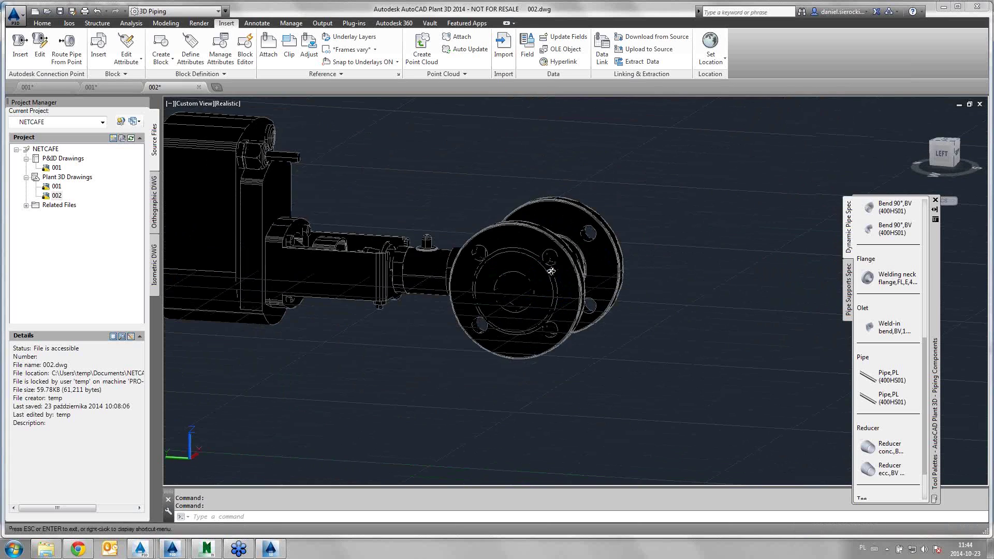
key(Escape)
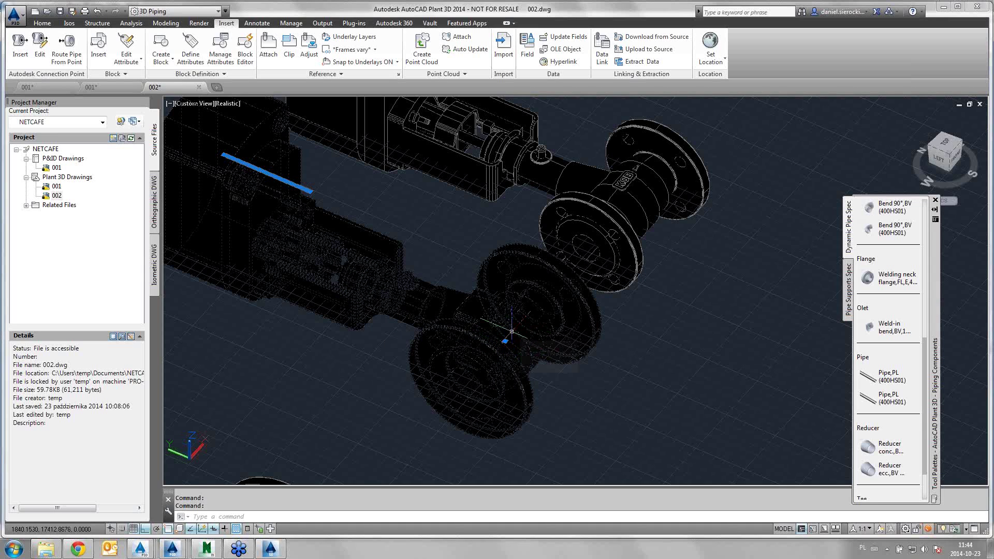
scroll(512, 332, down, 4)
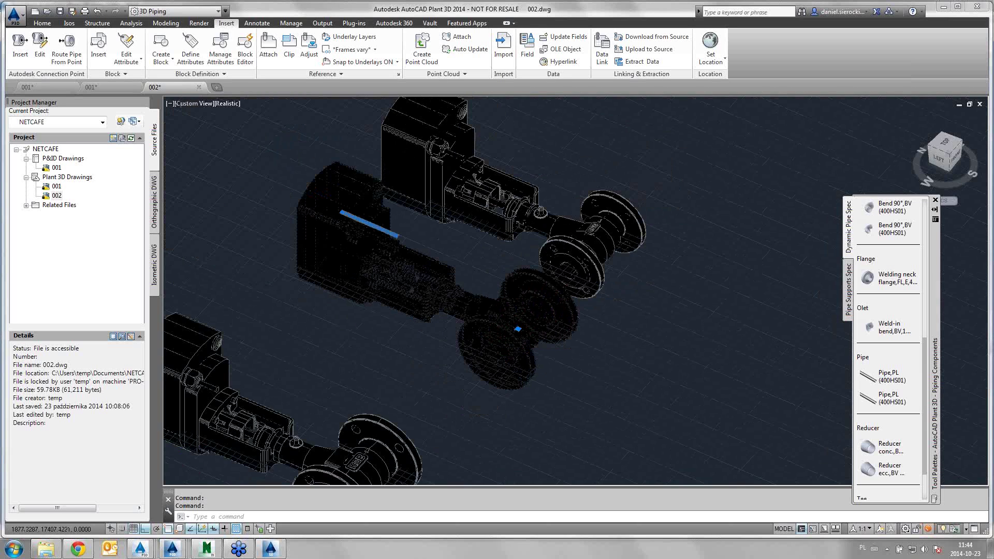
shift+middle_drag(584, 315, 588, 389)
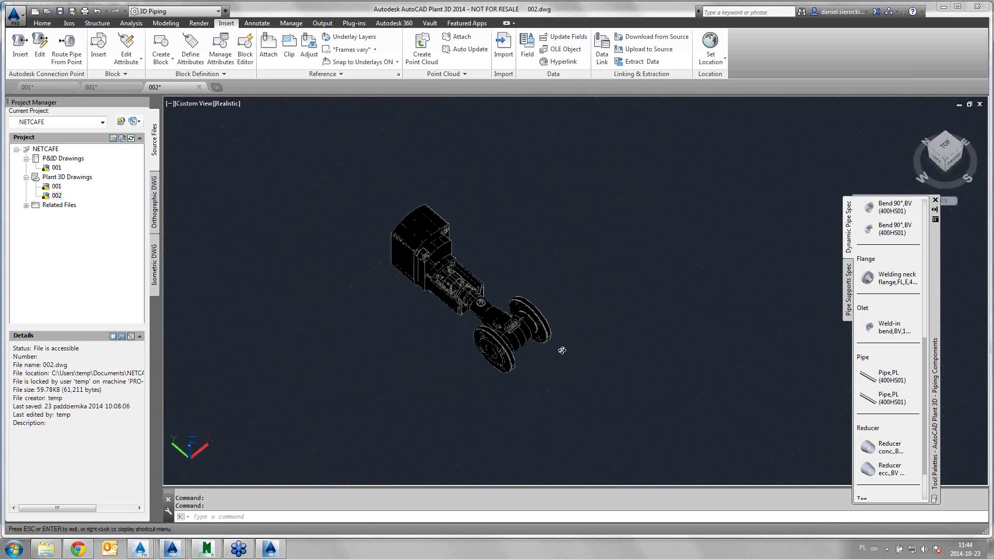
right_click(585, 377)
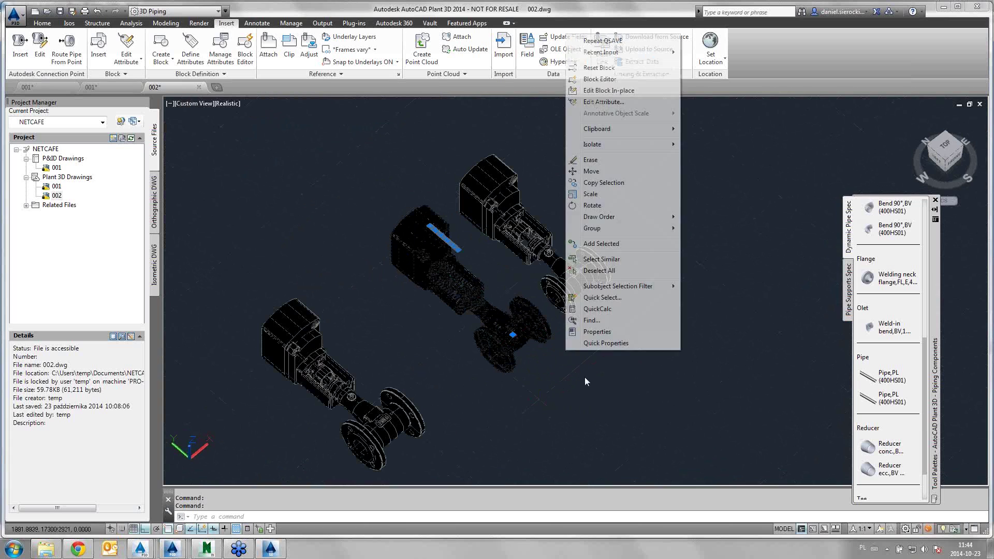
click(613, 82)
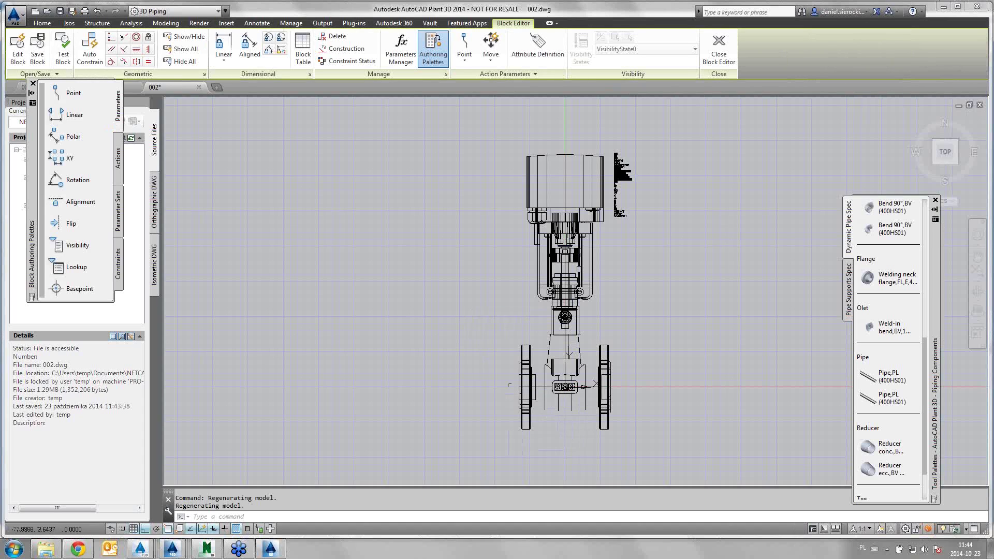
click(719, 49)
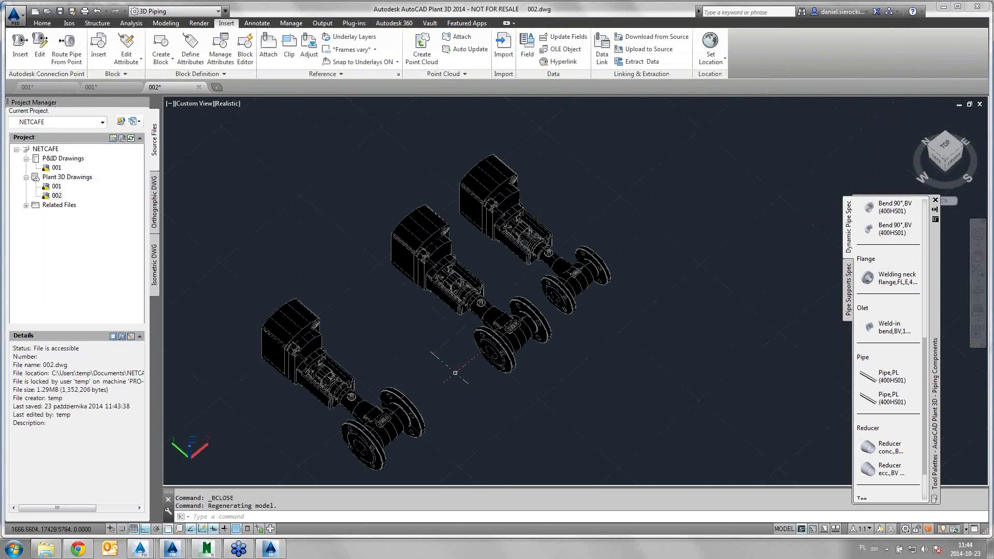
scroll(461, 361, down, 2)
Step: Start PLANTPARTCONVERT on the right pump block, then cancel at the port prompt
scroll(476, 357, down, 2)
scroll(491, 355, down, 1)
mouse_move(491, 354)
shift+middle_down()
mouse_move(473, 345)
mouse_move(460, 367)
shift+middle_up()
text(p)
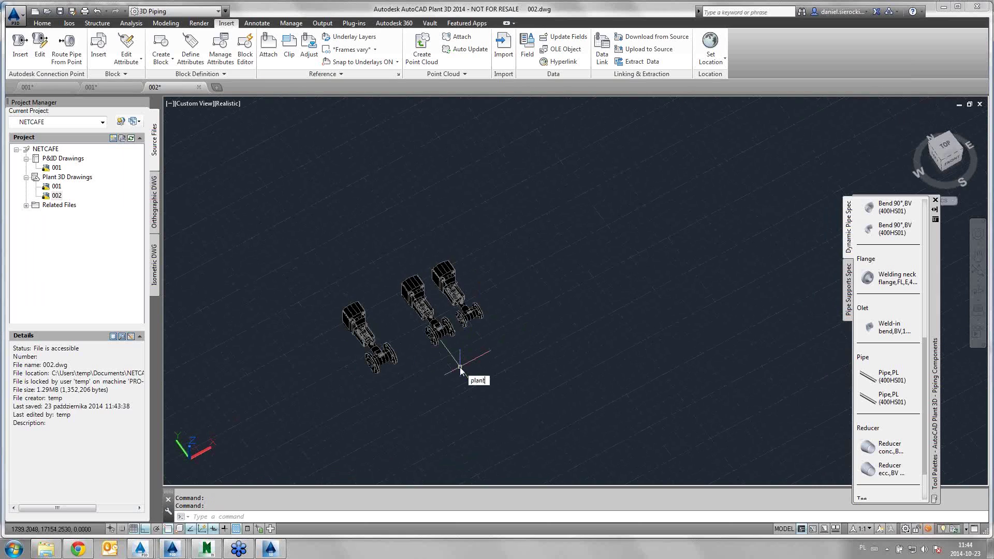
text(lant)
click(510, 399)
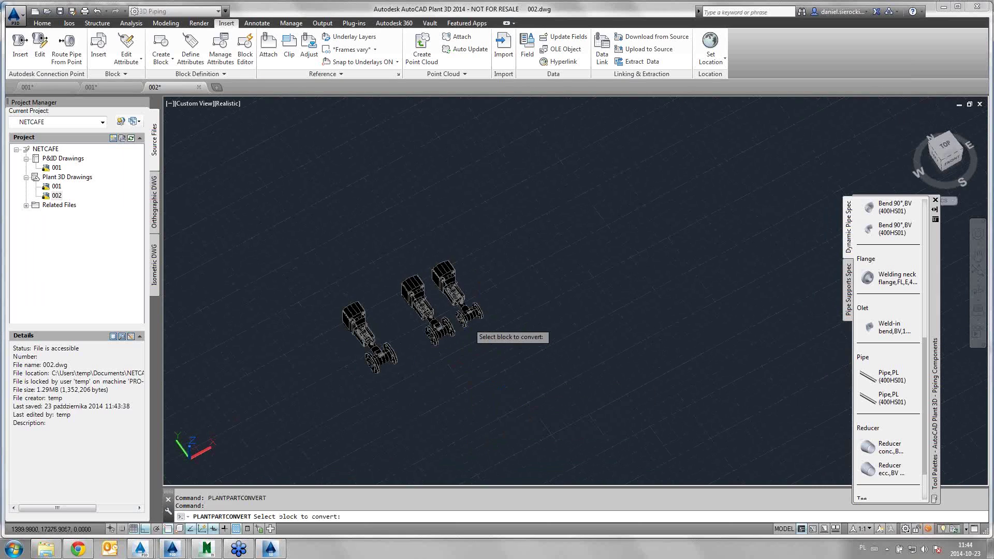
click(462, 329)
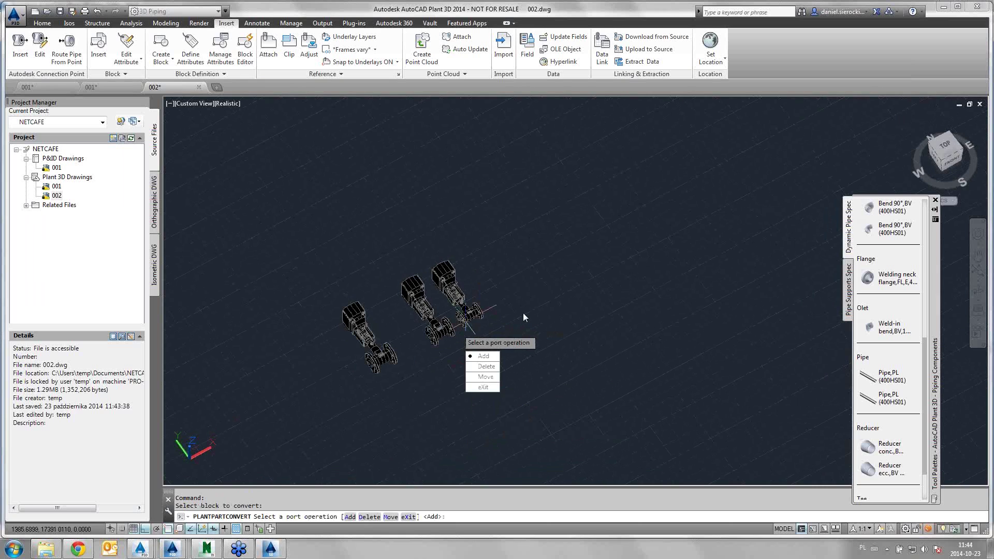
key(Escape)
Step: Rerun the conversion on the pump valve block and cancel it again
scroll(454, 310, up, 5)
scroll(453, 318, up, 5)
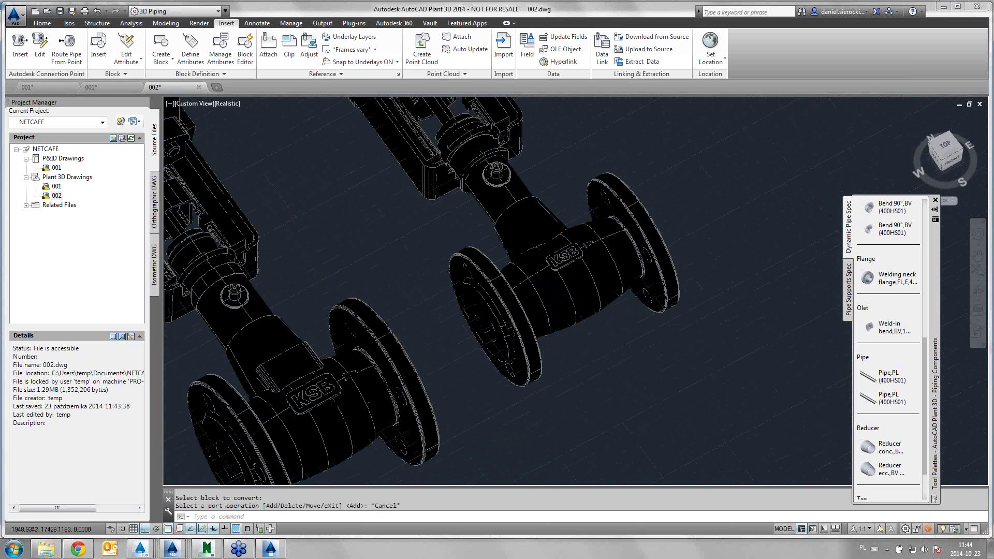
key(Return)
click(485, 335)
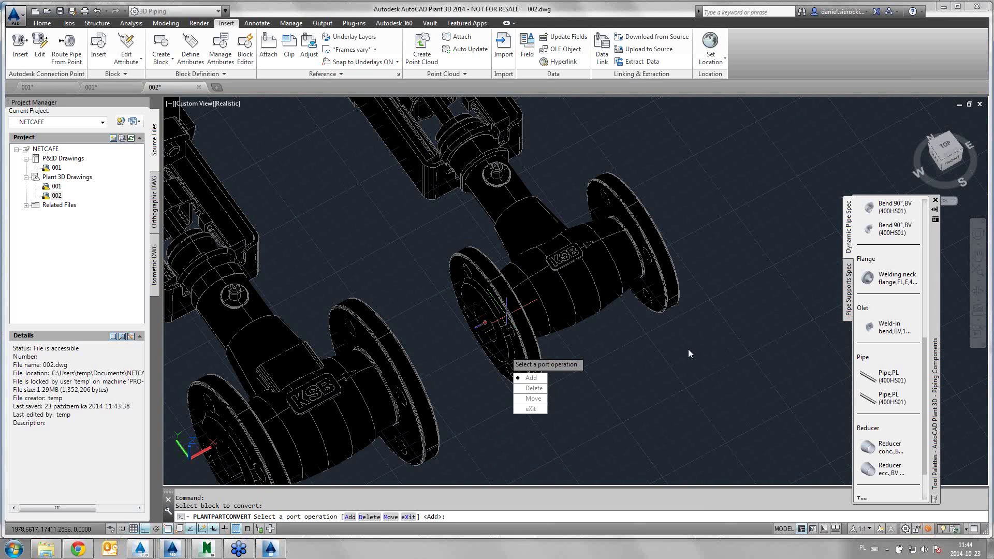
key(Escape)
Step: Orbit to a top-down view of the three pumps and save 002.dwg
scroll(599, 349, down, 5)
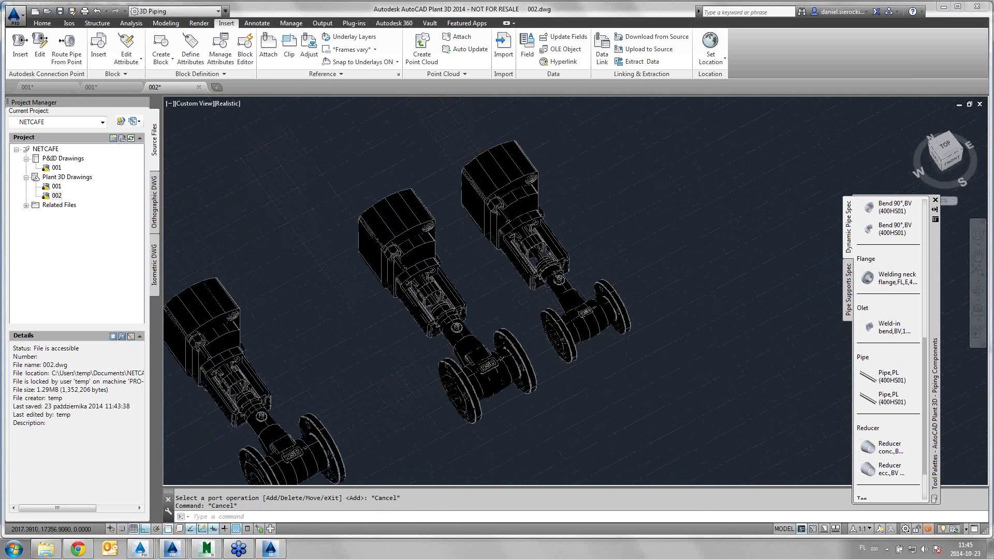
scroll(595, 331, down, 5)
mouse_move(595, 308)
shift+middle_down()
mouse_move(542, 358)
mouse_move(566, 344)
mouse_move(239, 219)
shift+middle_up()
key(ctrl+s)
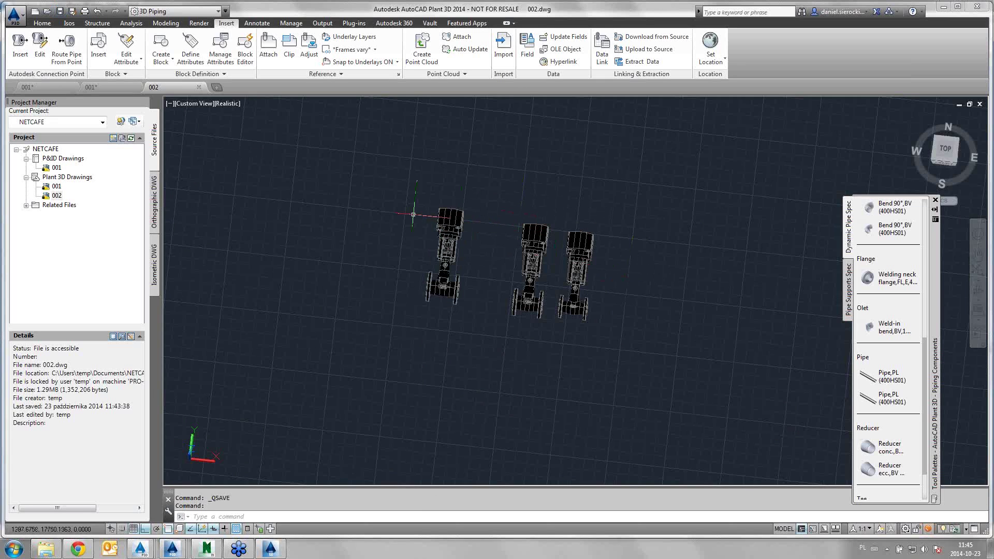
Step: Switch to plant drawing 001 and zoom around its model
click(114, 88)
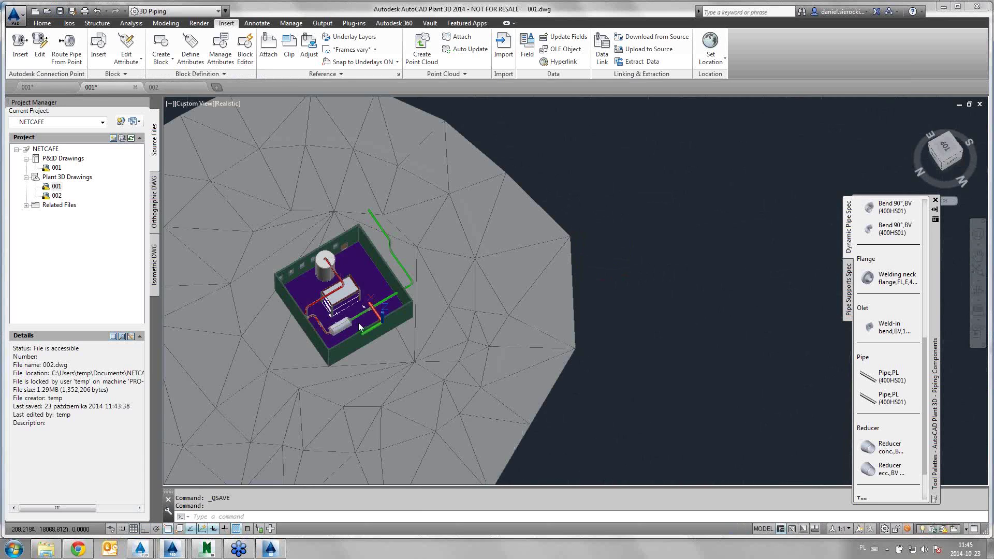
scroll(306, 319, up, 5)
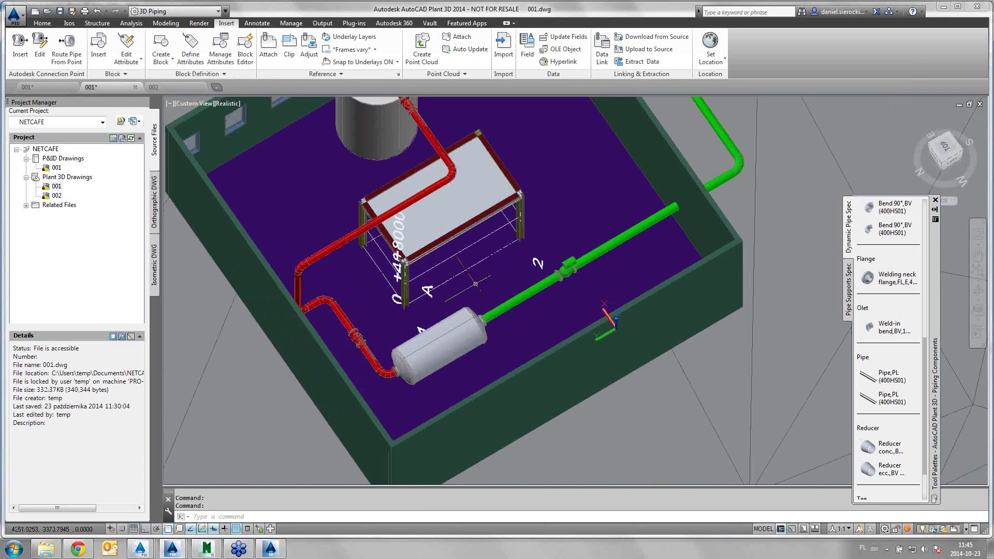
scroll(928, 300, up, 3)
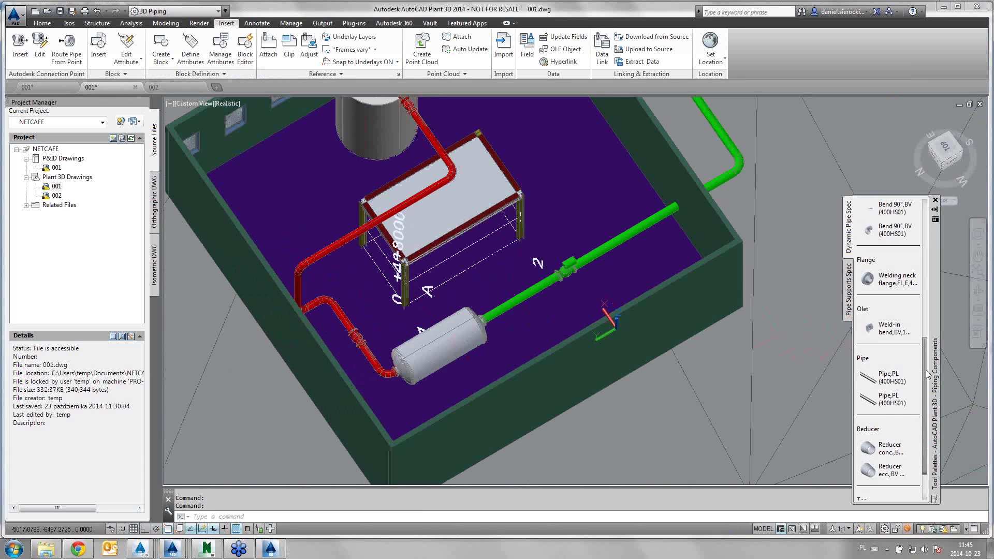
scroll(928, 300, up, 2)
scroll(927, 301, up, 3)
scroll(931, 244, down, 2)
scroll(931, 274, down, 2)
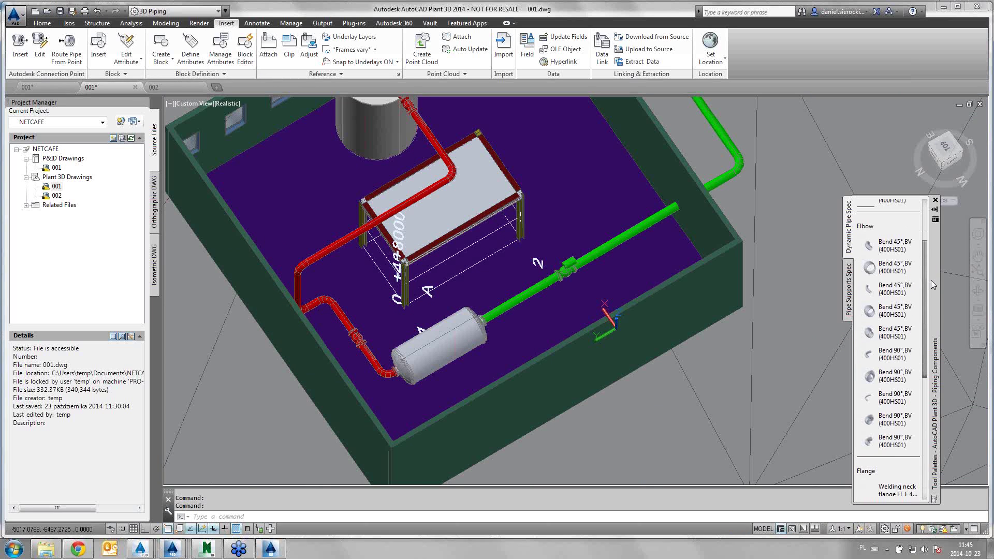
scroll(931, 281, down, 2)
scroll(926, 331, down, 2)
scroll(931, 415, up, 2)
scroll(930, 252, up, 3)
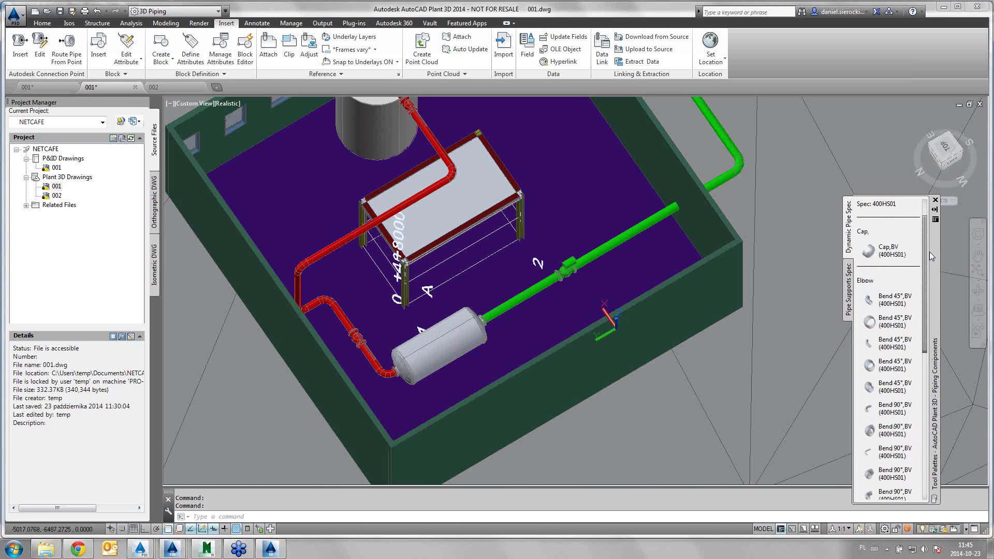
Step: Make 10HC01 the active pipe spec in the Home ribbon's Spec dropdown
click(42, 23)
click(119, 60)
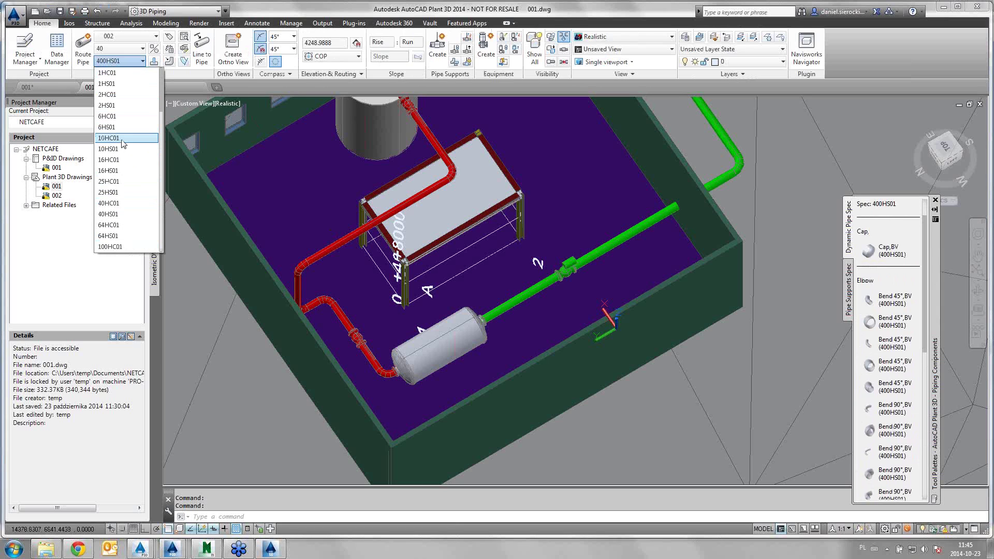
click(122, 139)
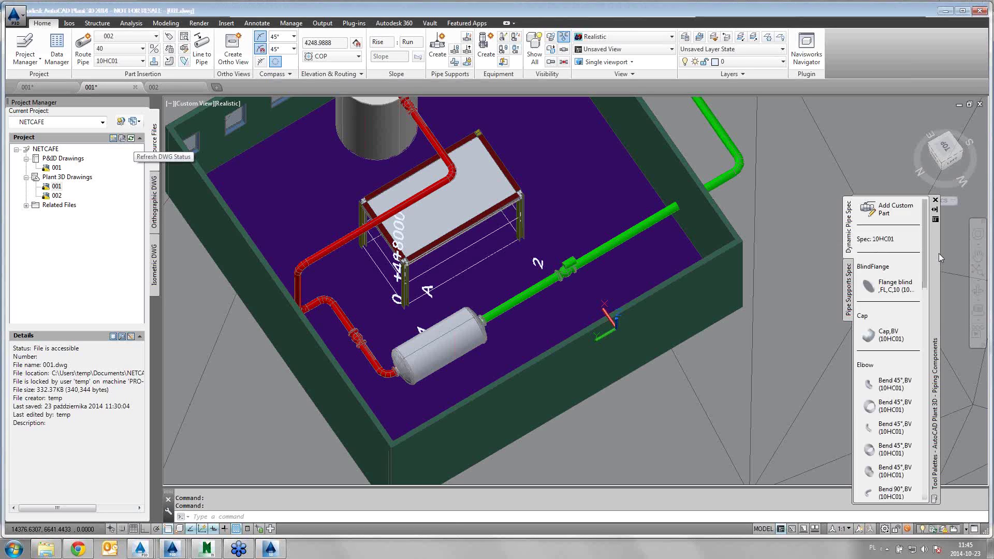
Step: Try placing a slide valve from the Dynamic Pipe Spec palette on the green pipe
drag(924, 247, 927, 468)
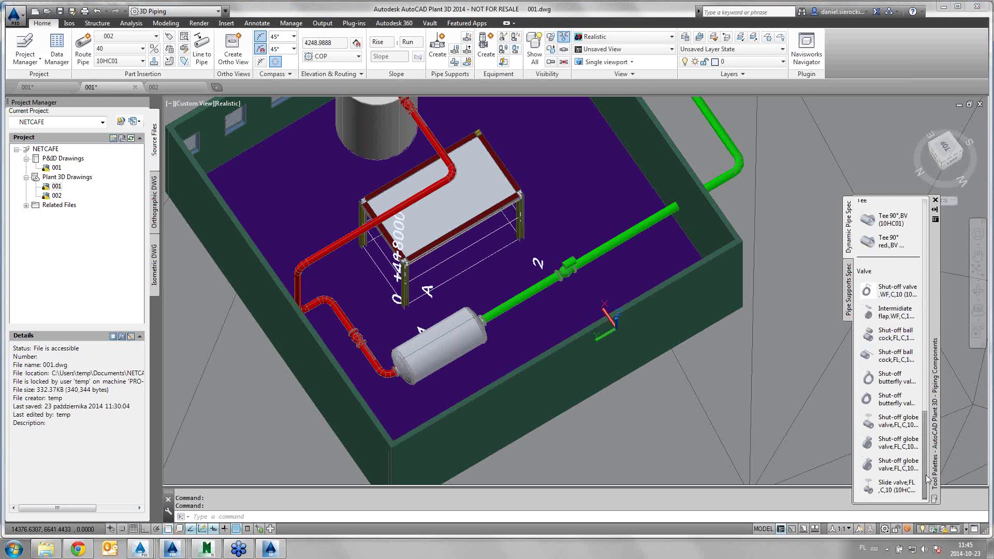
click(882, 486)
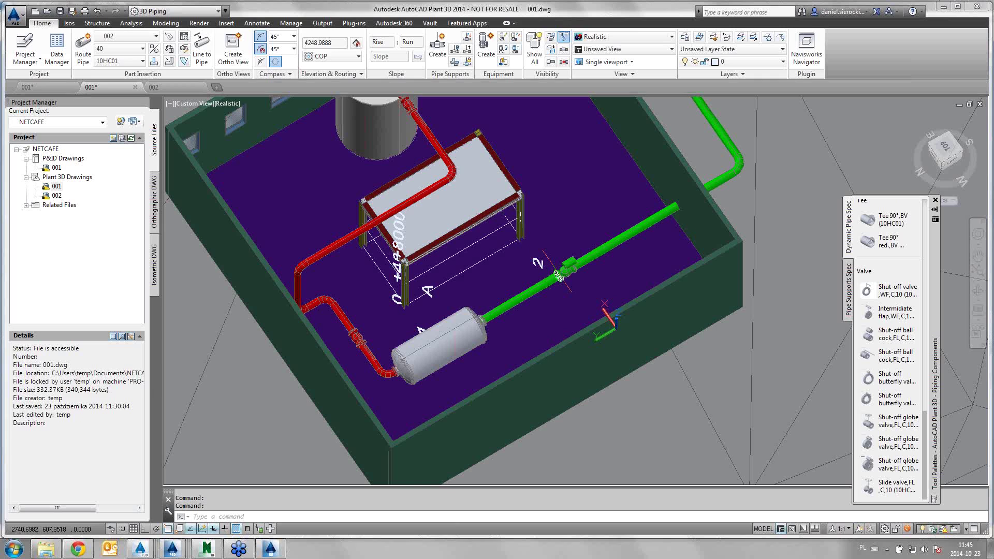
click(559, 274)
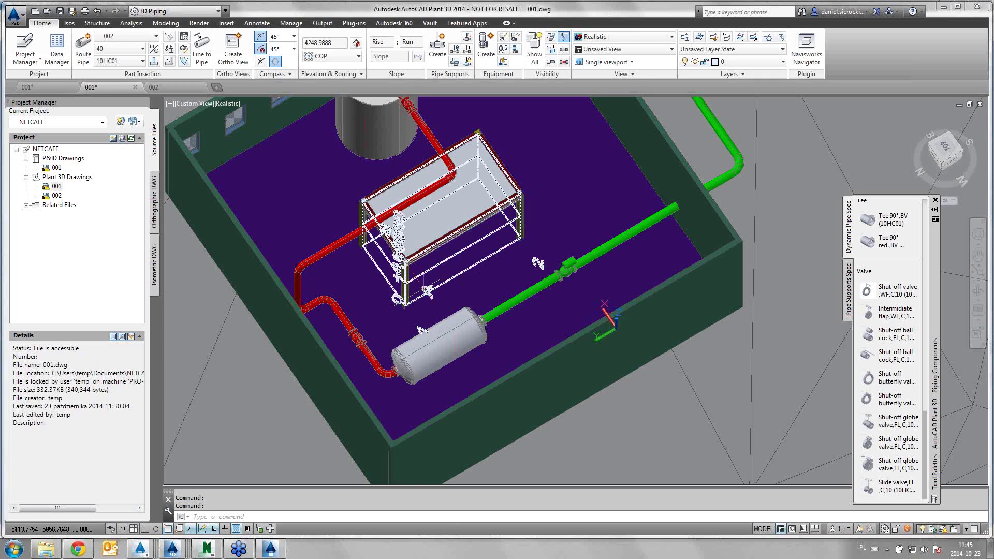
click(272, 550)
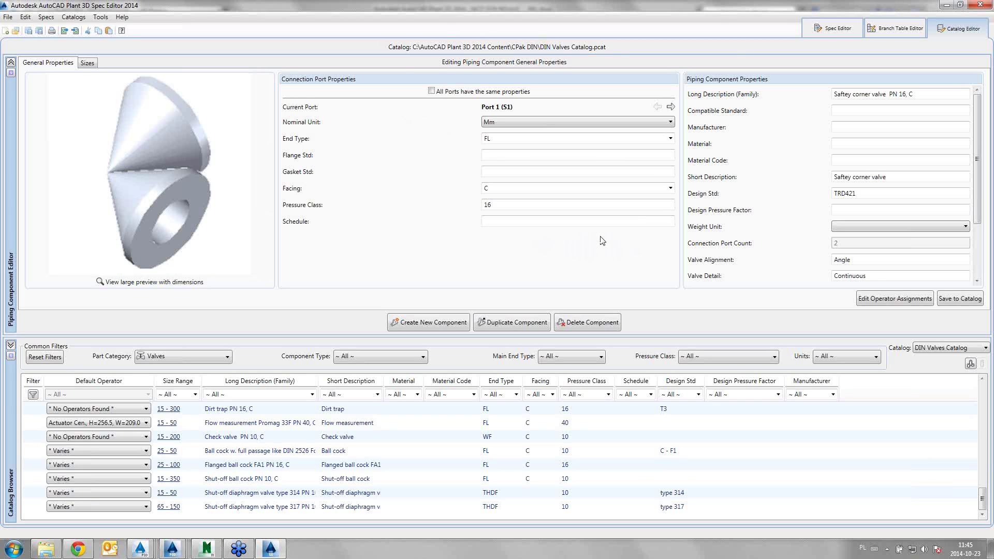
Step: Select the Spec Editor tab at the top-right to show the empty spec sheet view
click(827, 33)
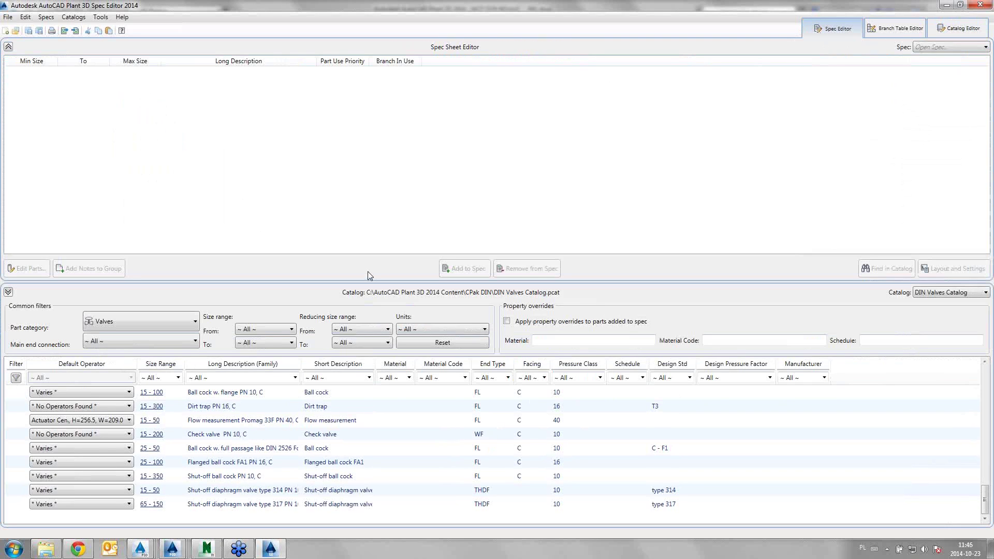
Step: Browse the Open dialog to Dokumenty > NETCAFE > Spec Sheets and select 10HC01.pspx
click(15, 32)
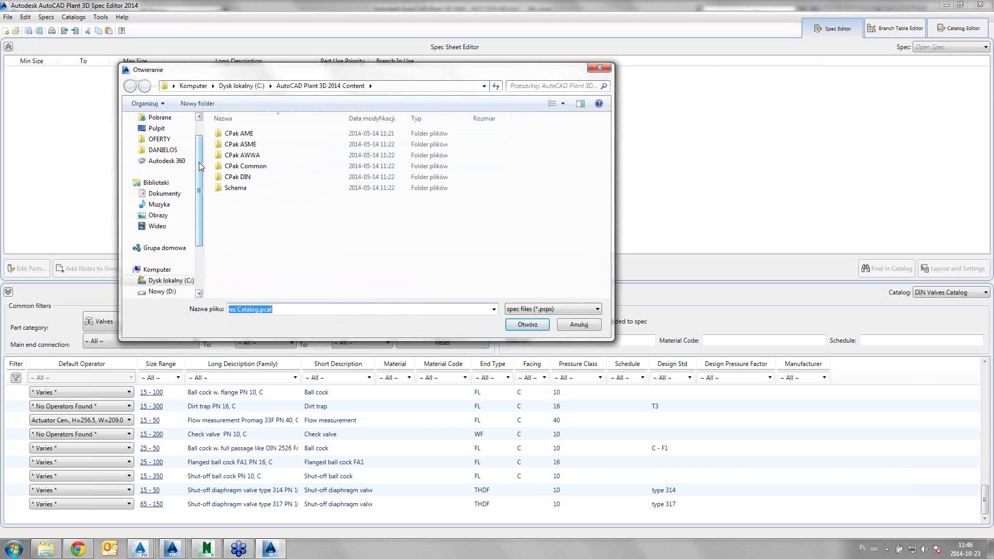
drag(201, 166, 201, 148)
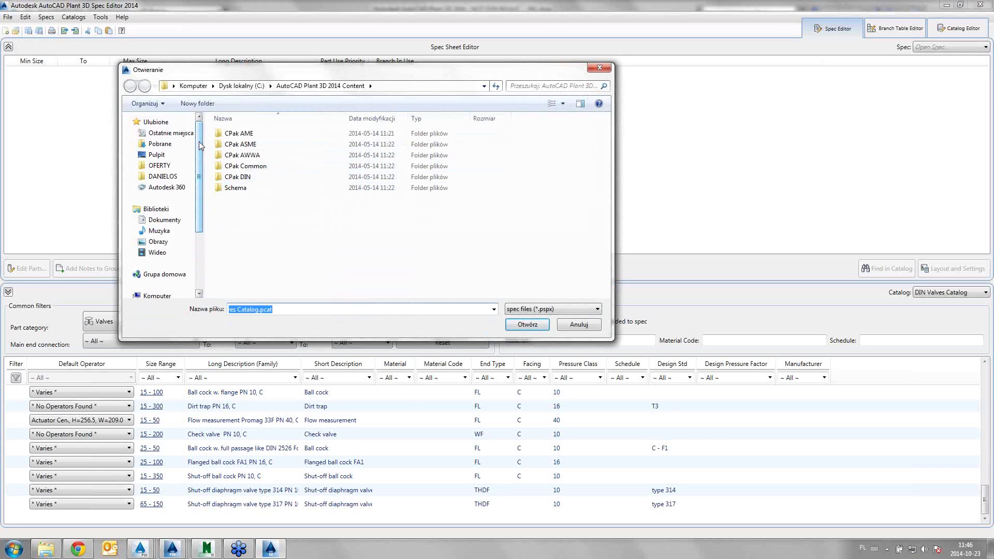
scroll(199, 163, down, 3)
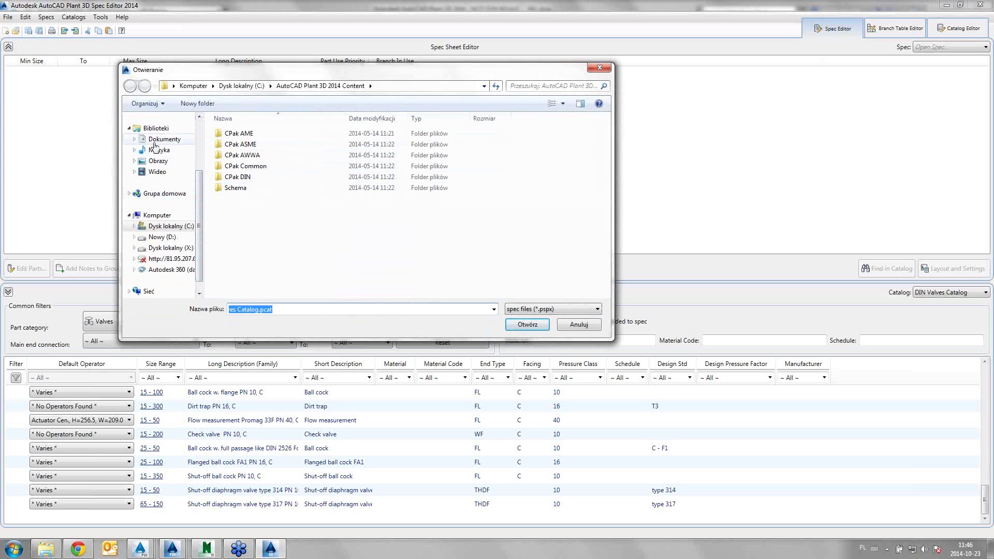
click(154, 142)
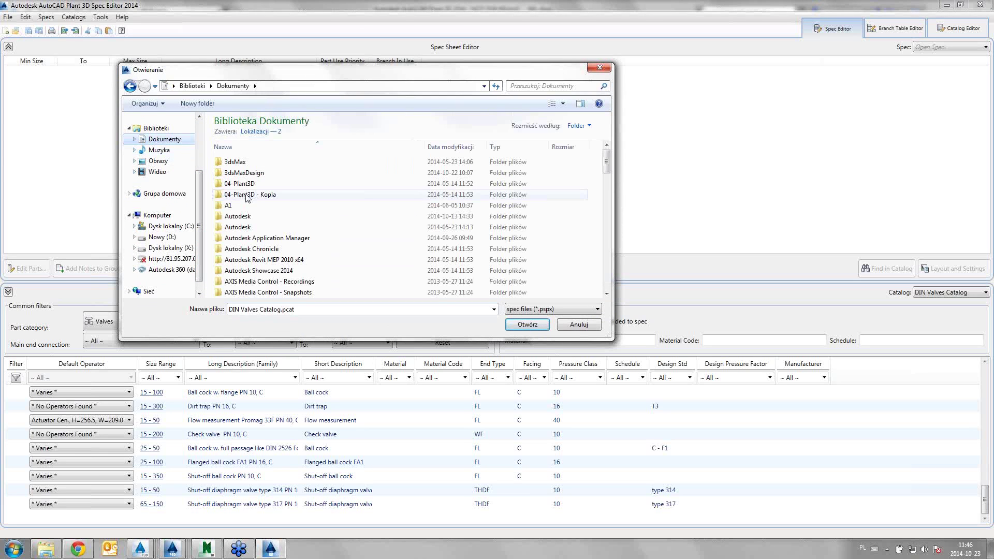
scroll(264, 208, down, 3)
scroll(265, 208, down, 3)
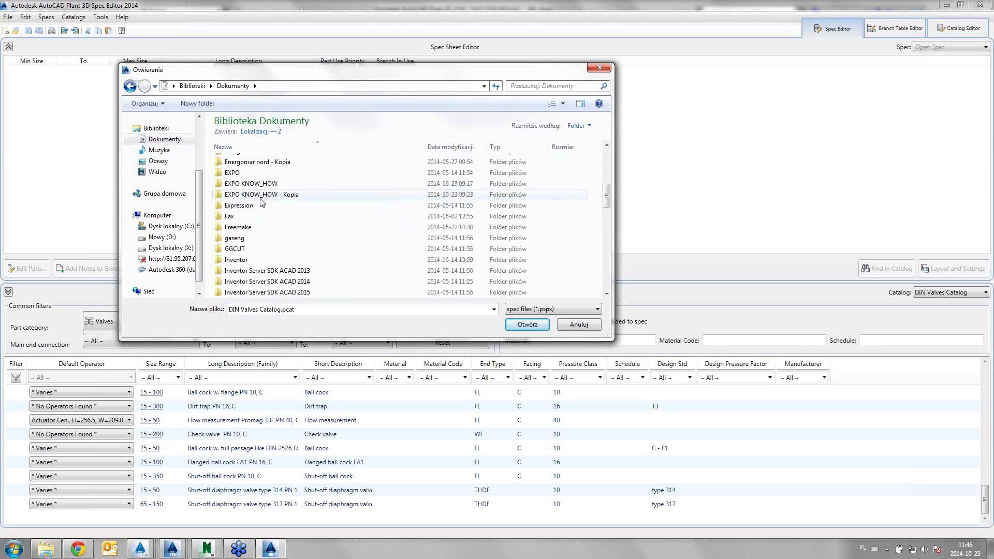
scroll(264, 208, down, 3)
scroll(264, 217, down, 3)
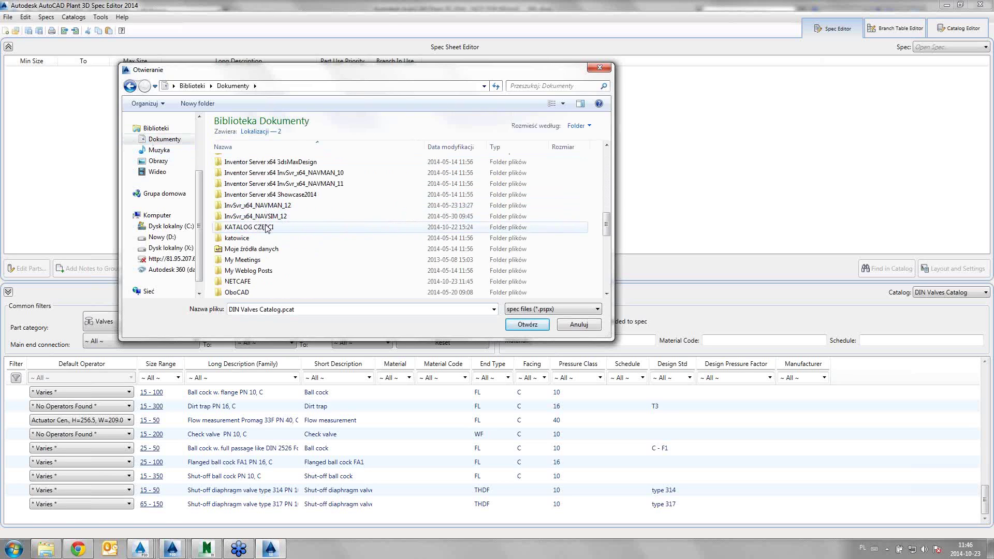
scroll(262, 234, down, 1)
double_click(239, 249)
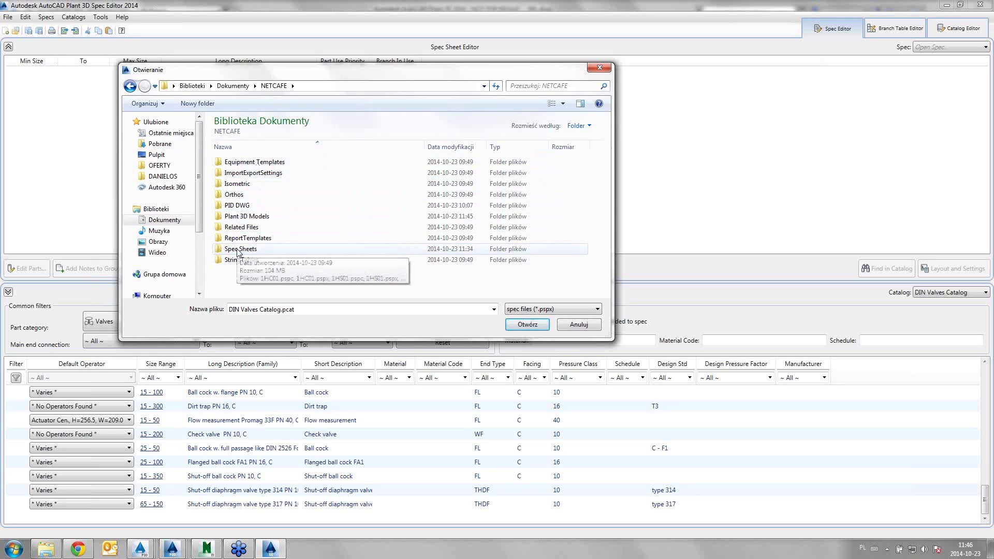
double_click(240, 249)
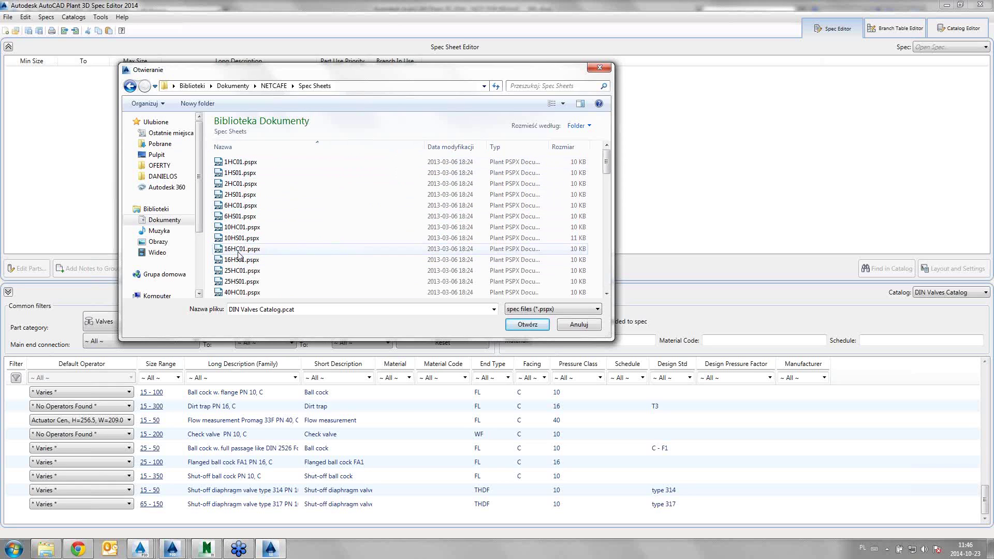
click(241, 227)
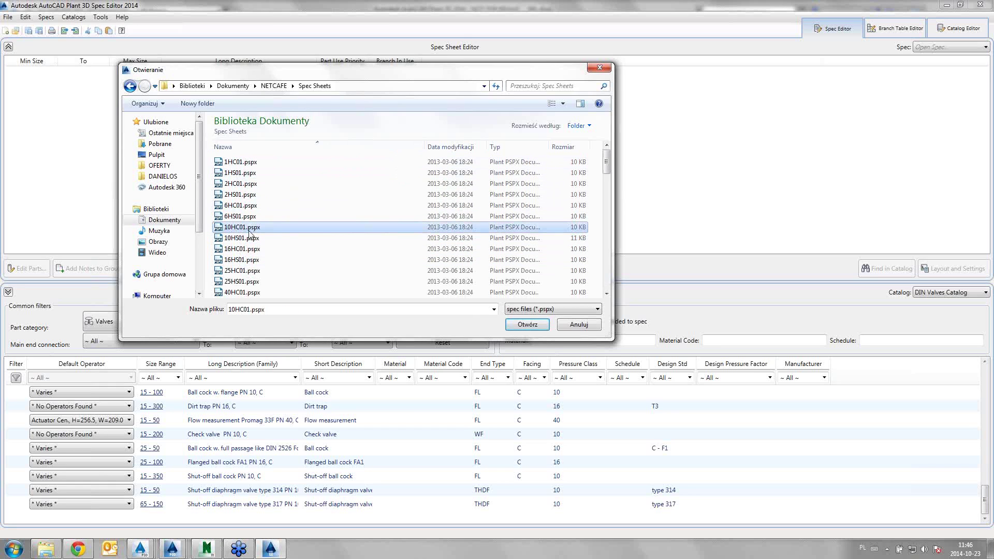
Step: Open 10HC01.pspx and scroll its spec sheet down to the valve entries
click(527, 324)
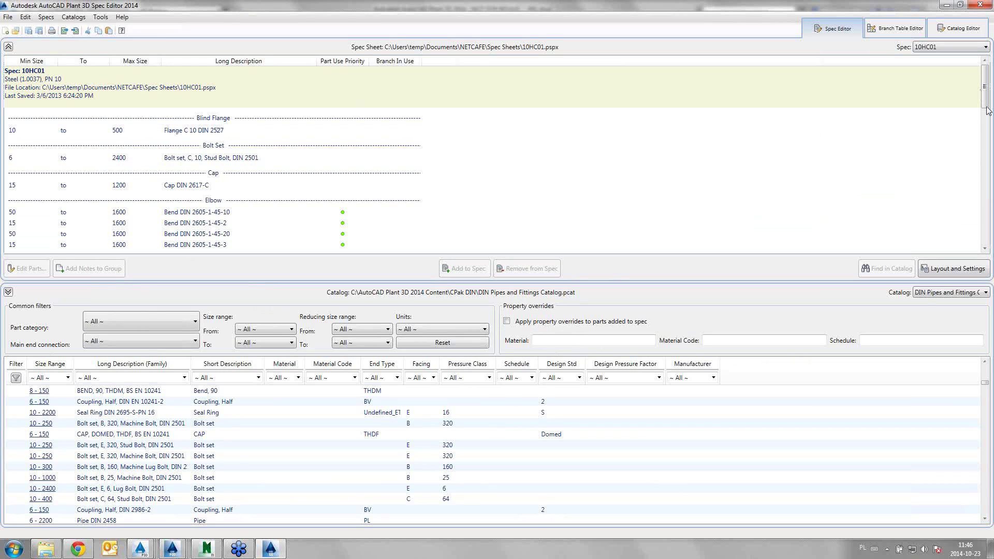
drag(986, 92, 987, 218)
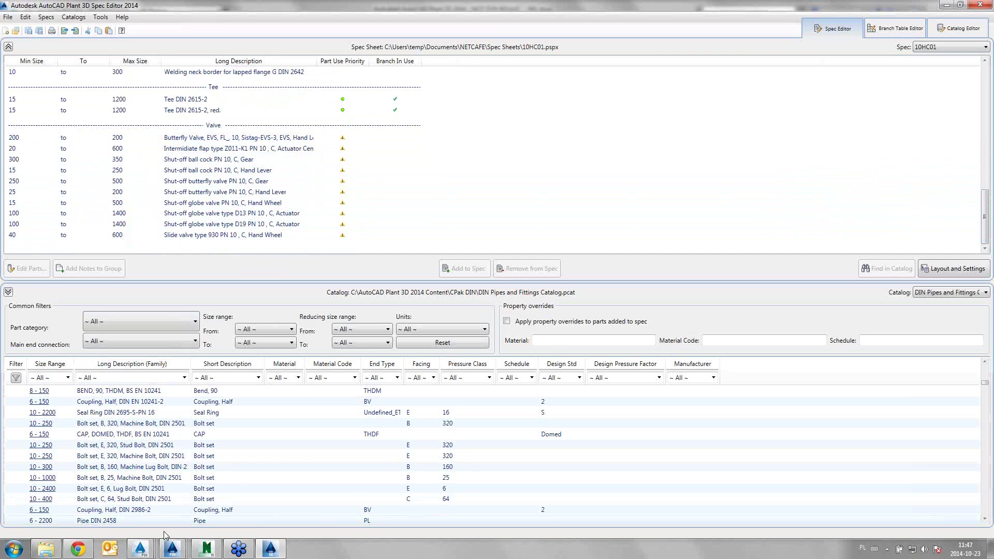
mouse_move(172, 549)
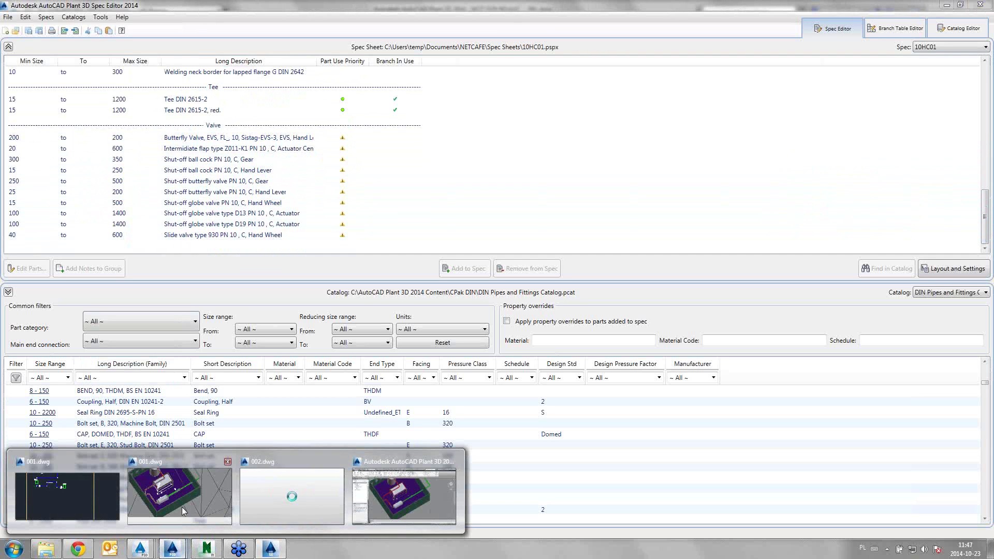
click(182, 508)
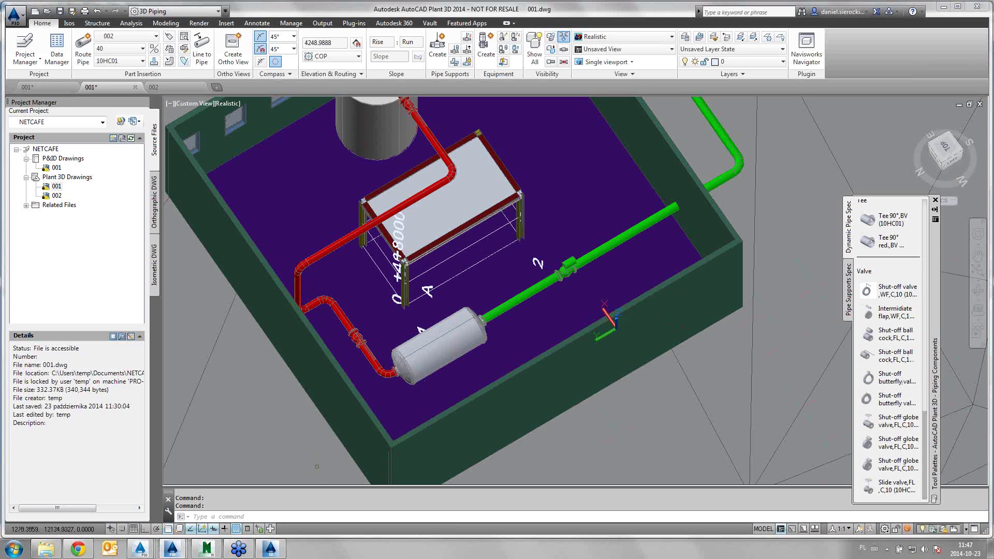
key(alt+Tab)
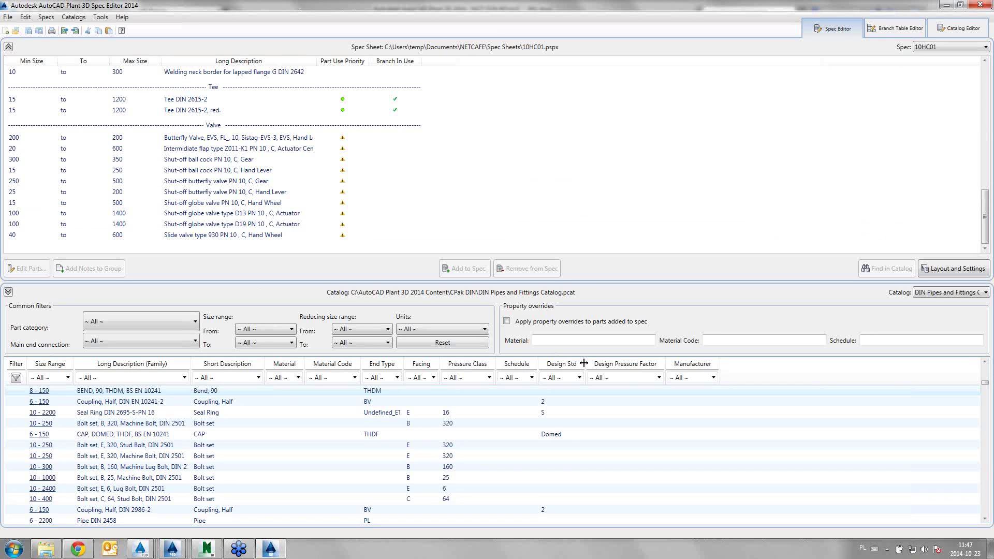
Step: Open DIN Valves Catalog.pcat from AutoCAD Plant 3D 2014 Content > CPak DIN
click(968, 293)
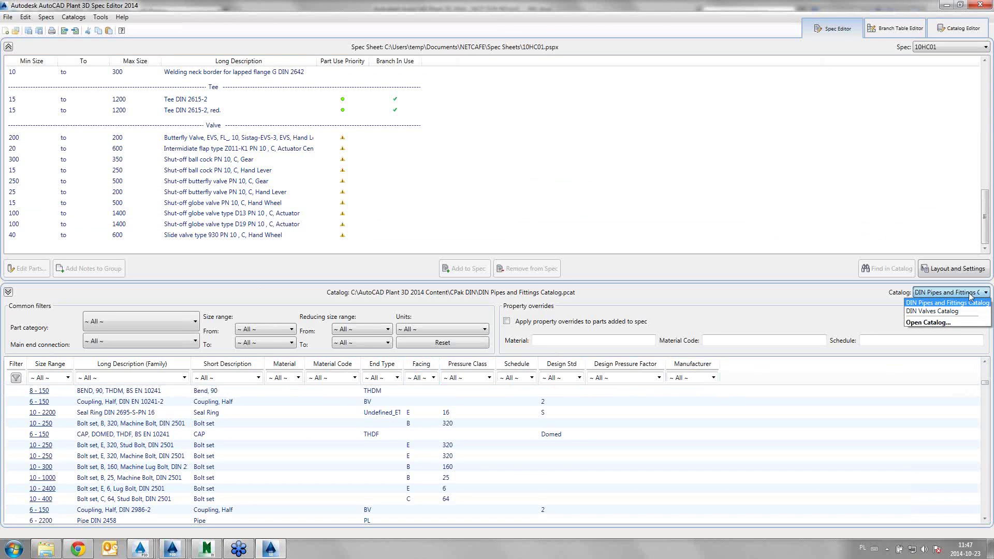
click(929, 322)
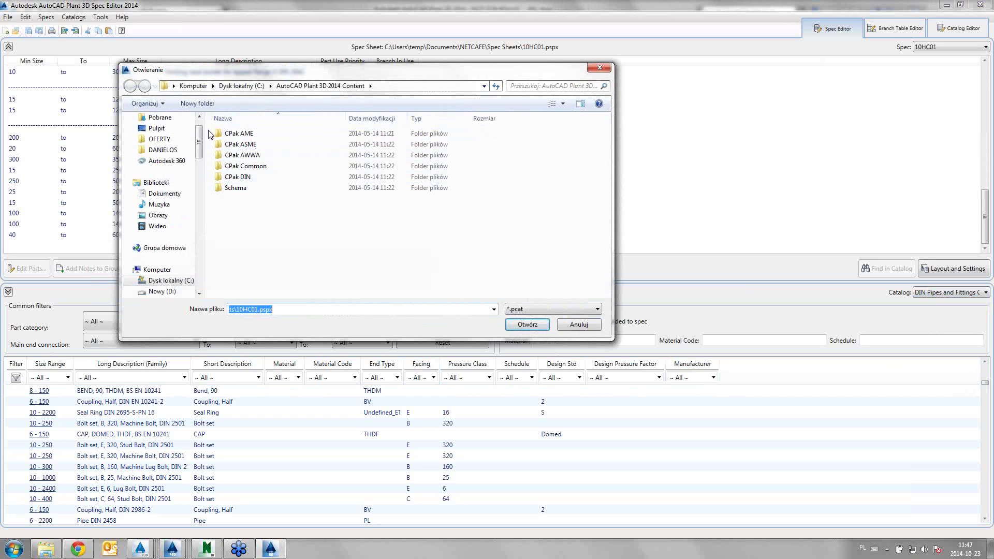
click(241, 86)
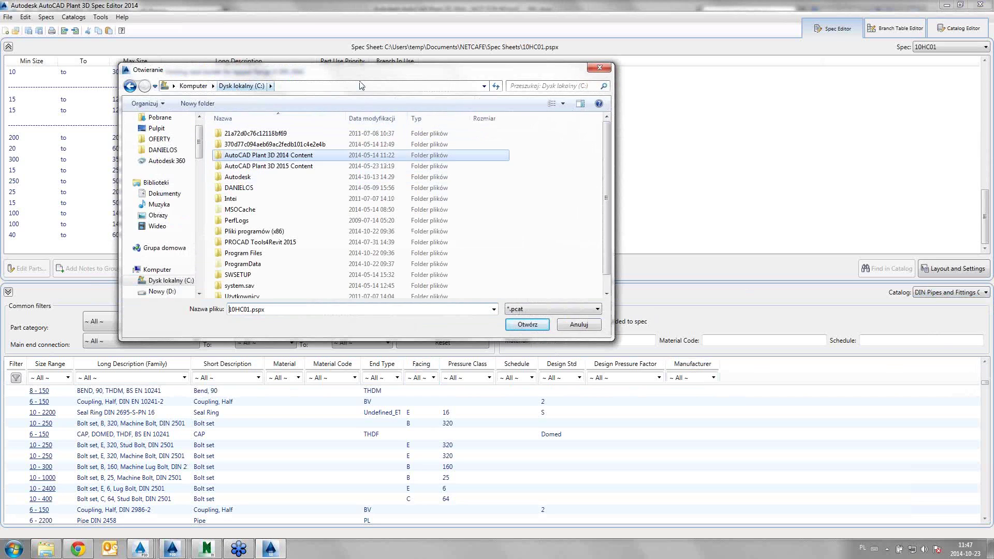
double_click(230, 157)
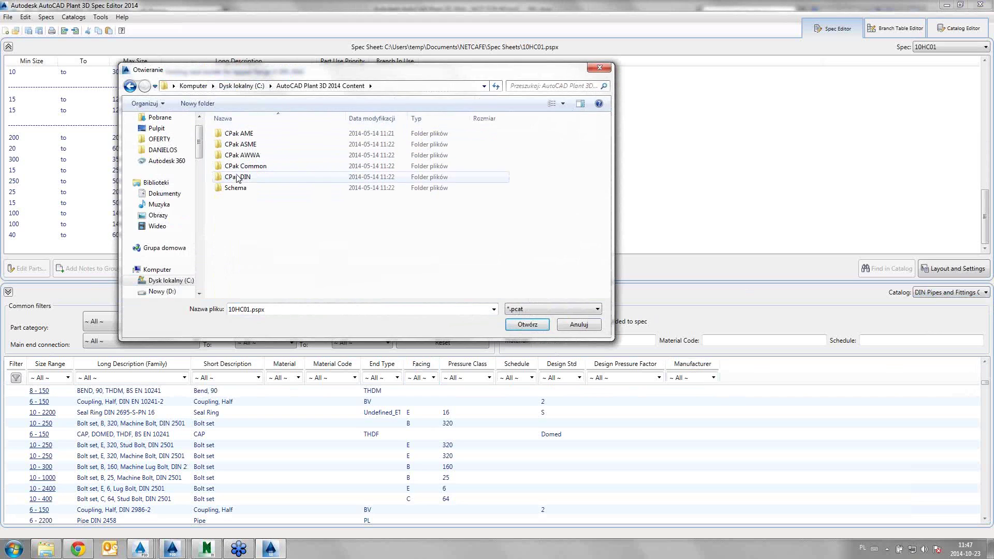
click(239, 180)
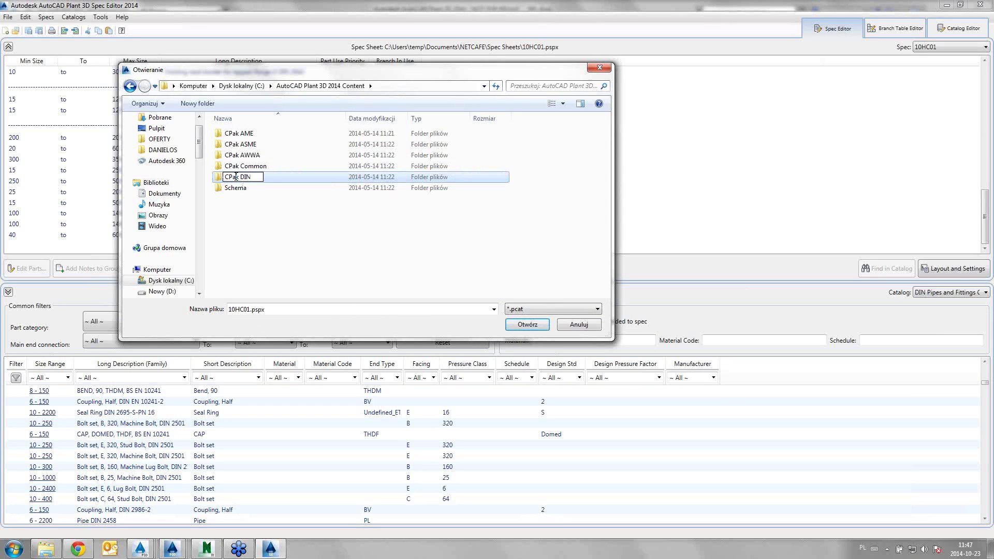
double_click(238, 177)
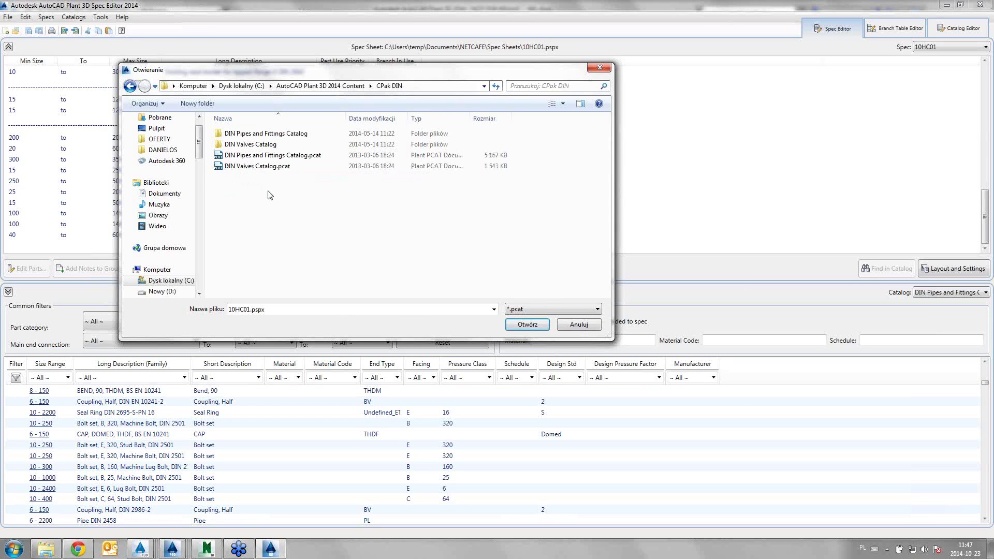
click(246, 169)
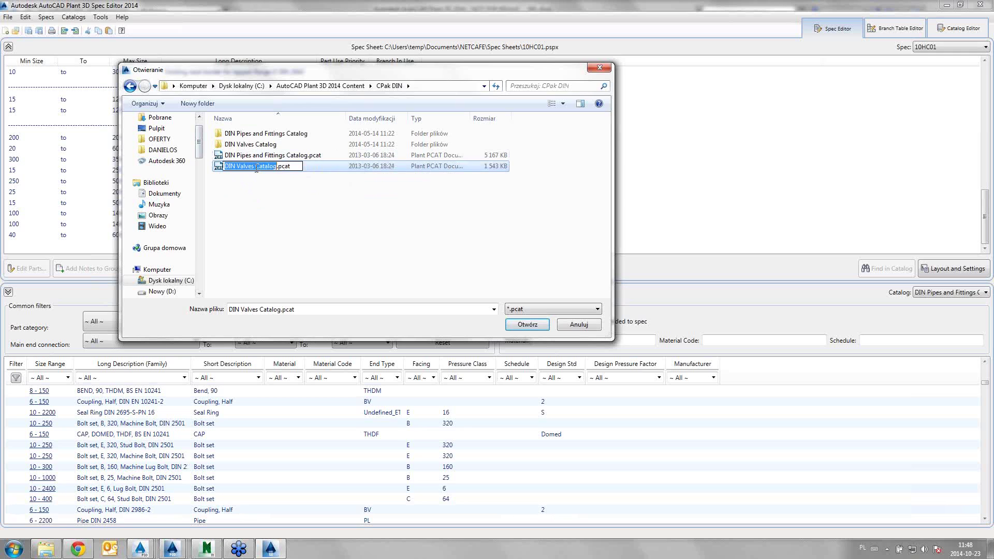
click(527, 325)
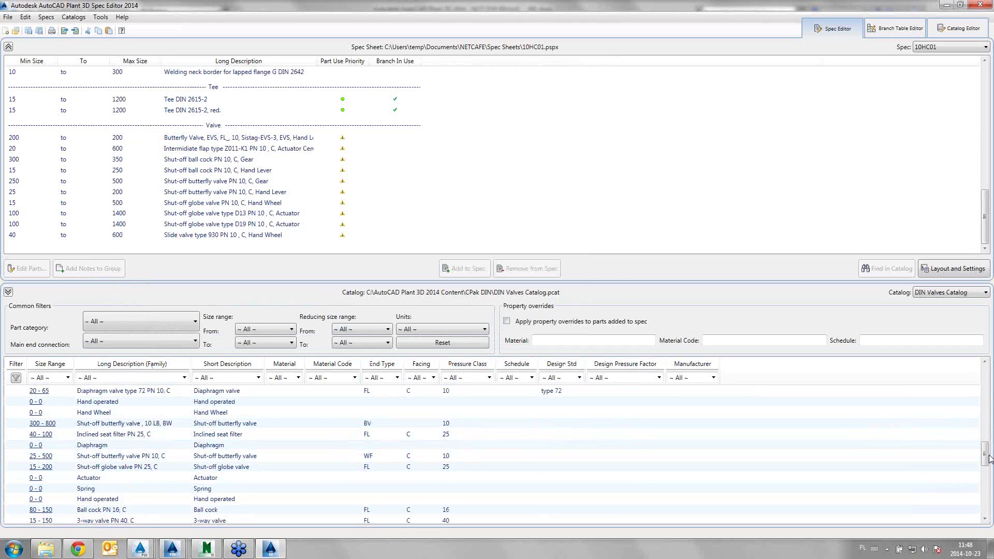
scroll(217, 427, up, 2)
scroll(217, 426, up, 3)
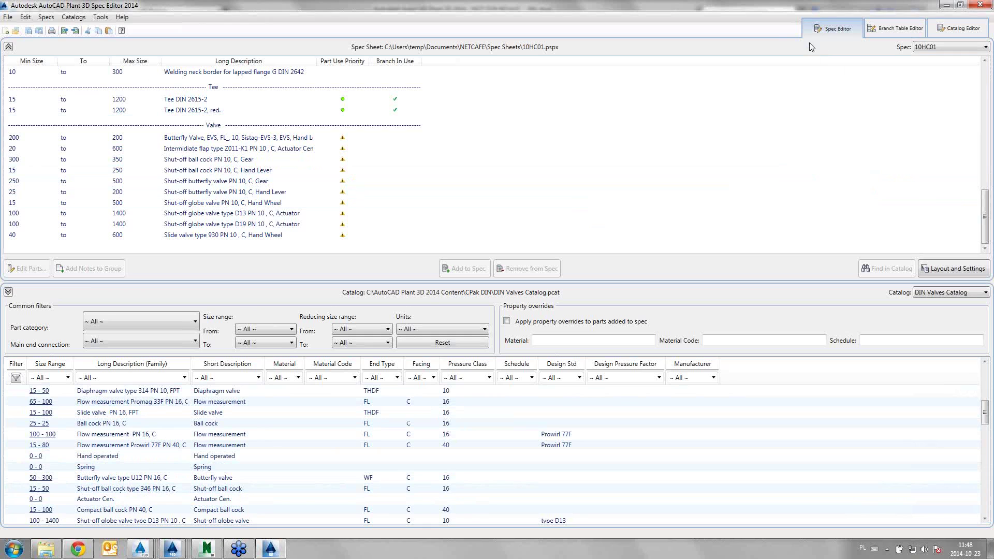
Step: In the Catalog Editor, filter the part category to Valves and select shut-off diaphragm valve type 314
click(955, 31)
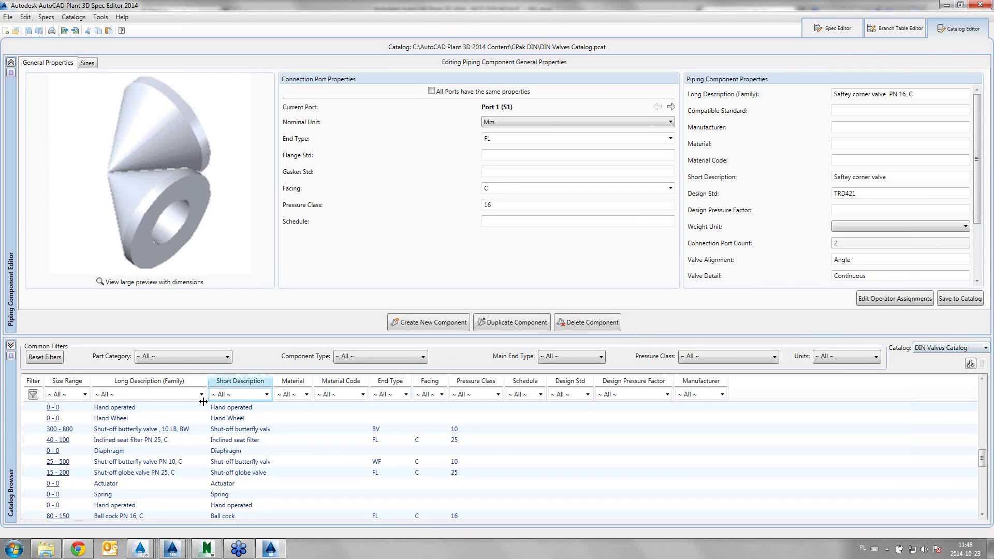
click(155, 439)
click(177, 358)
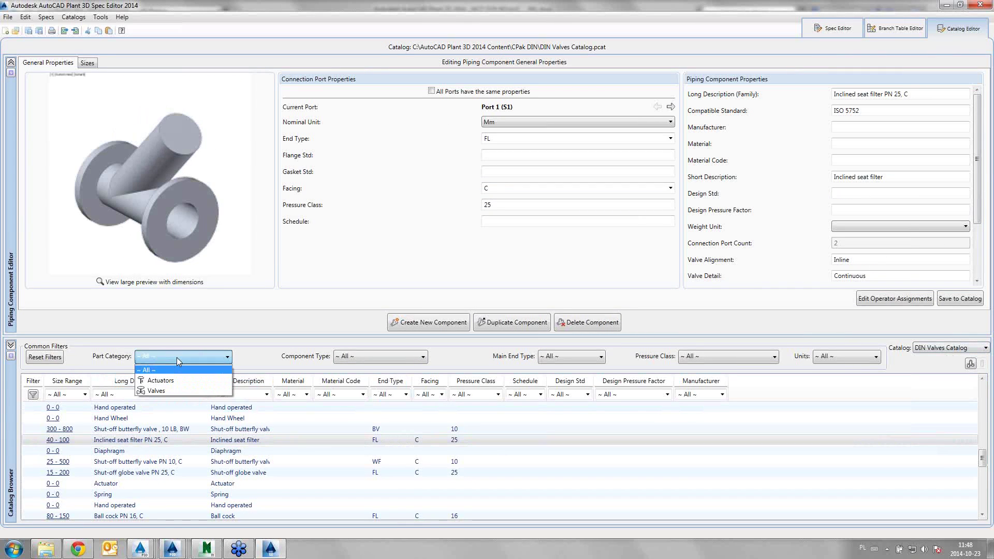
click(166, 391)
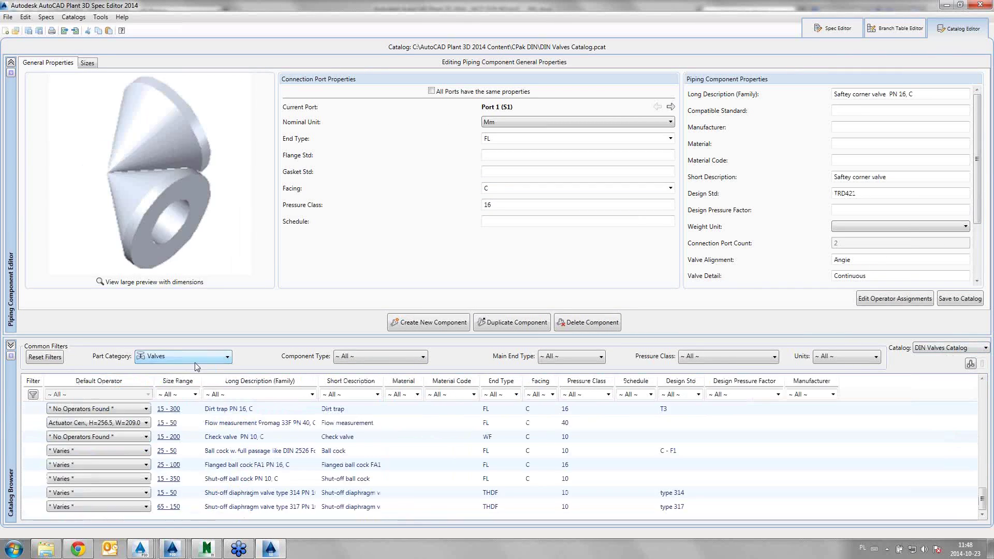
click(239, 451)
click(234, 465)
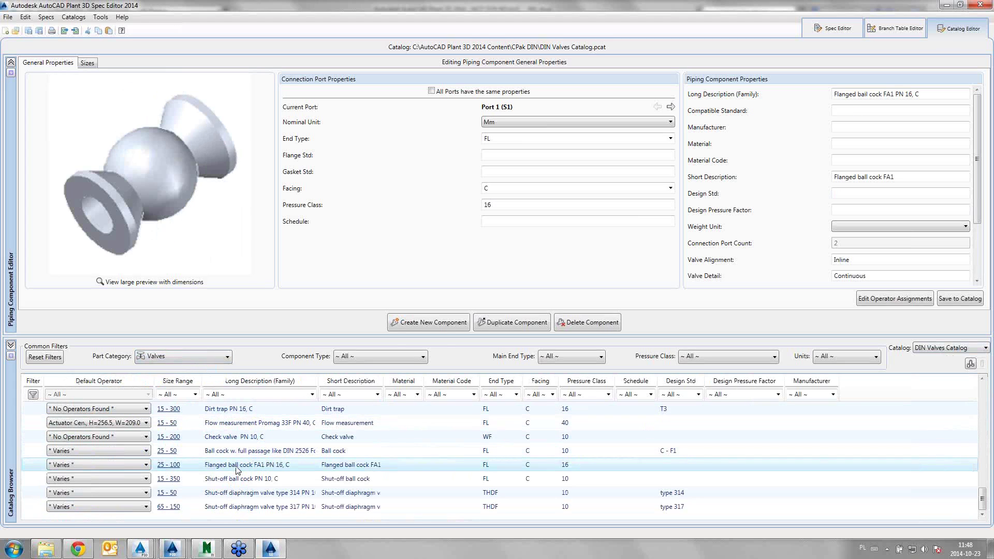
click(233, 493)
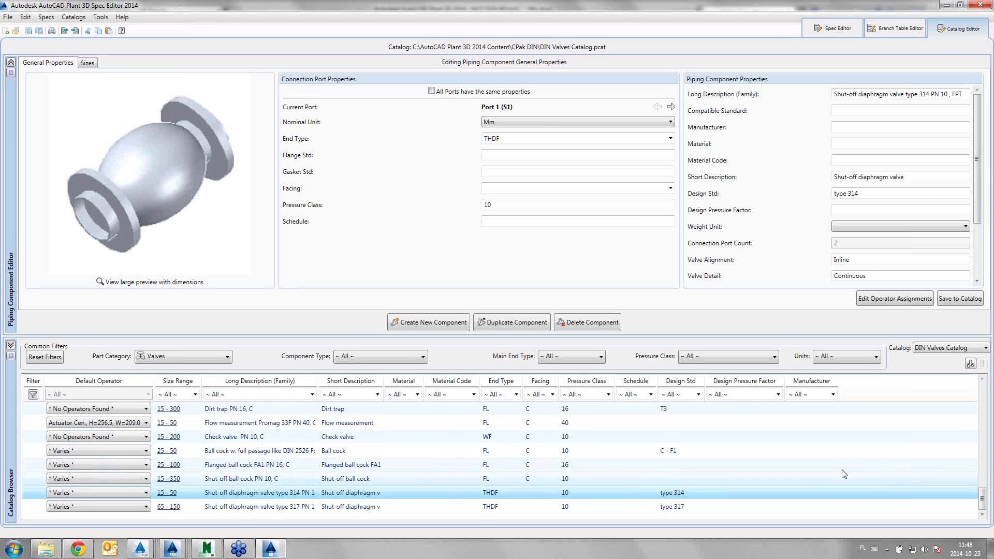
Step: Review the type 314 valve's size table and size 25 dimensions, then return to General Properties
click(904, 52)
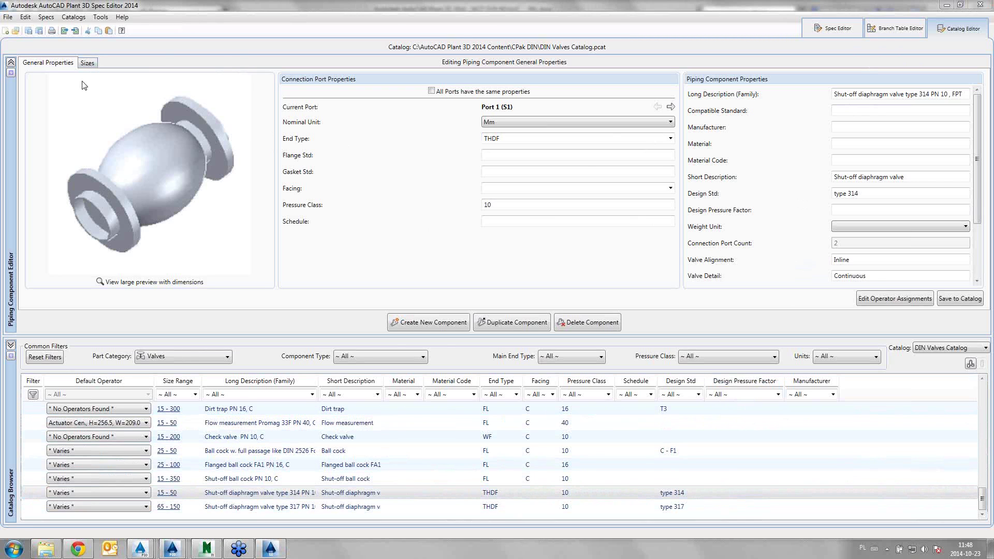
click(87, 62)
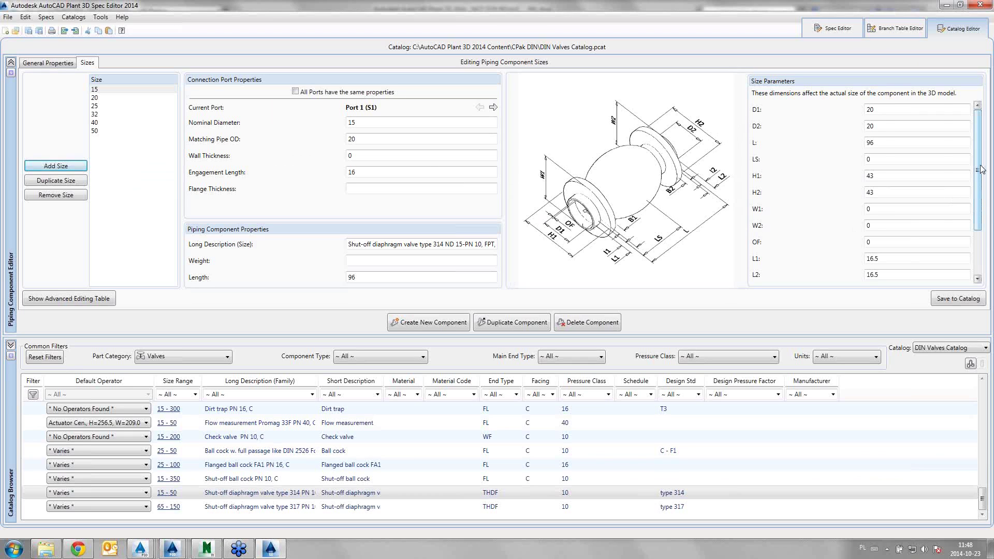
drag(981, 180, 980, 224)
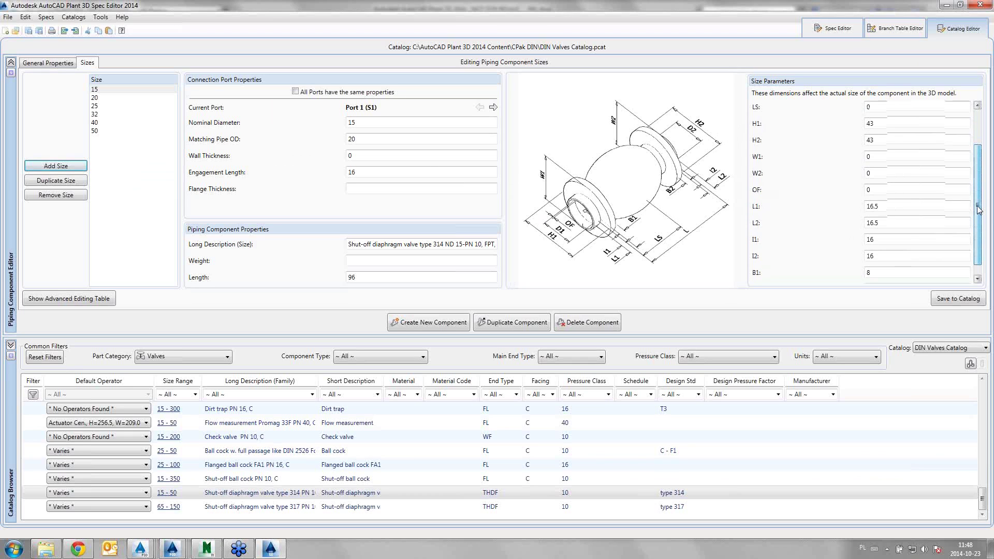
click(111, 97)
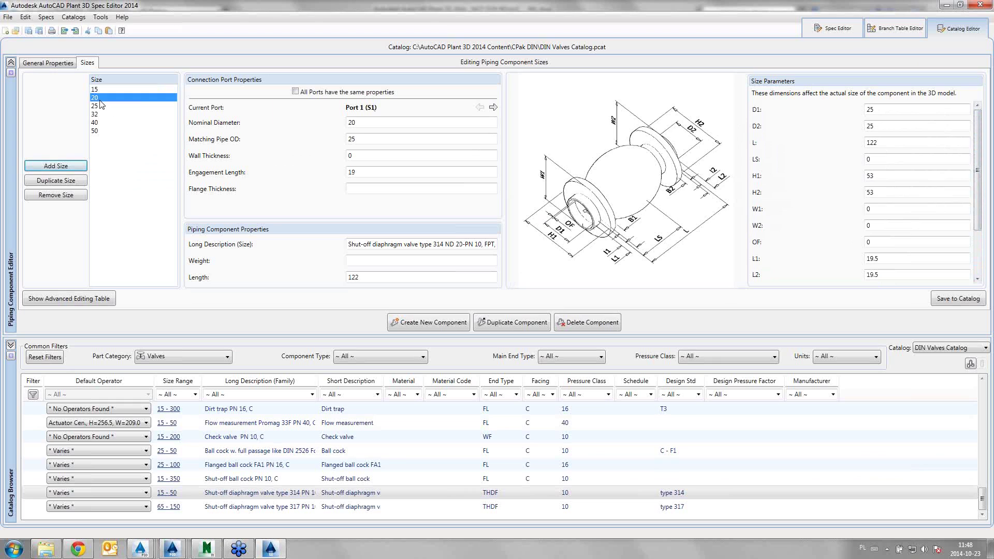
click(55, 64)
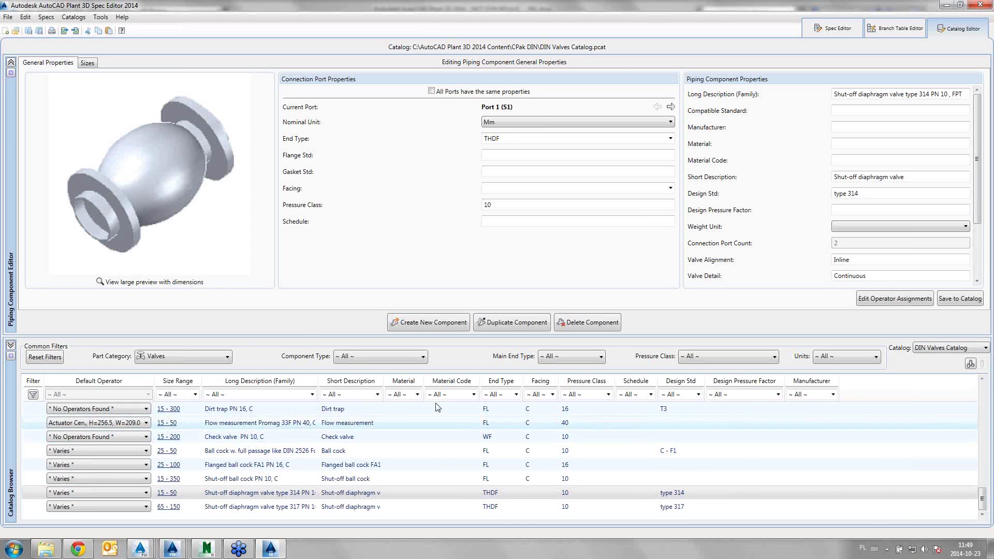
Step: Start a new catalog component and switch it to Custom DWG Block graphics
click(414, 325)
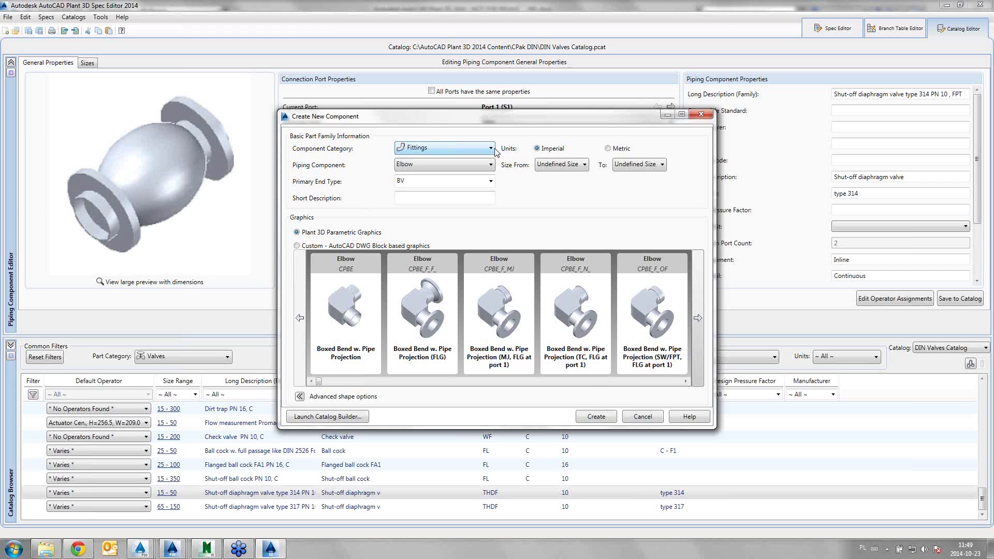
drag(498, 117, 464, 98)
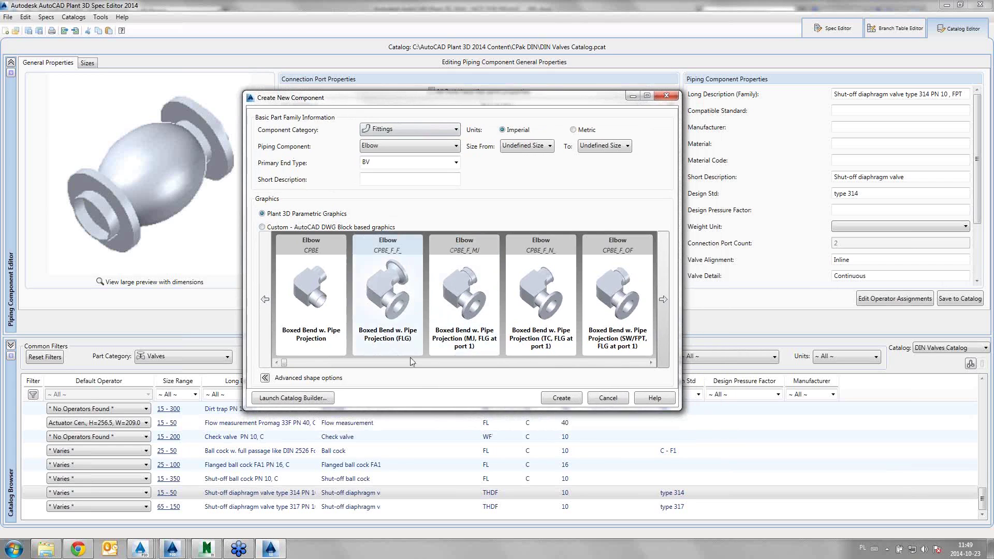
mouse_move(285, 363)
mouse_down()
mouse_move(612, 363)
mouse_move(280, 364)
mouse_up()
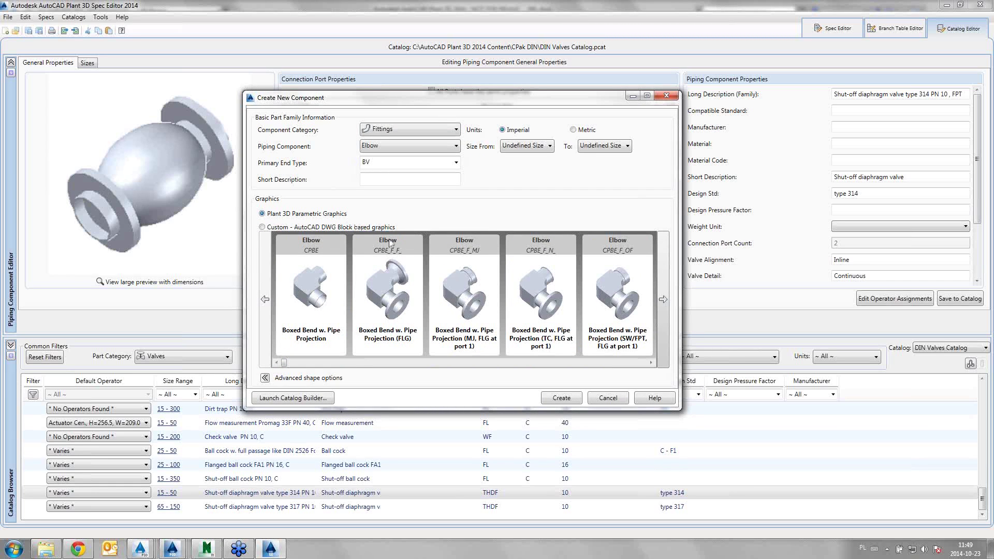
click(538, 333)
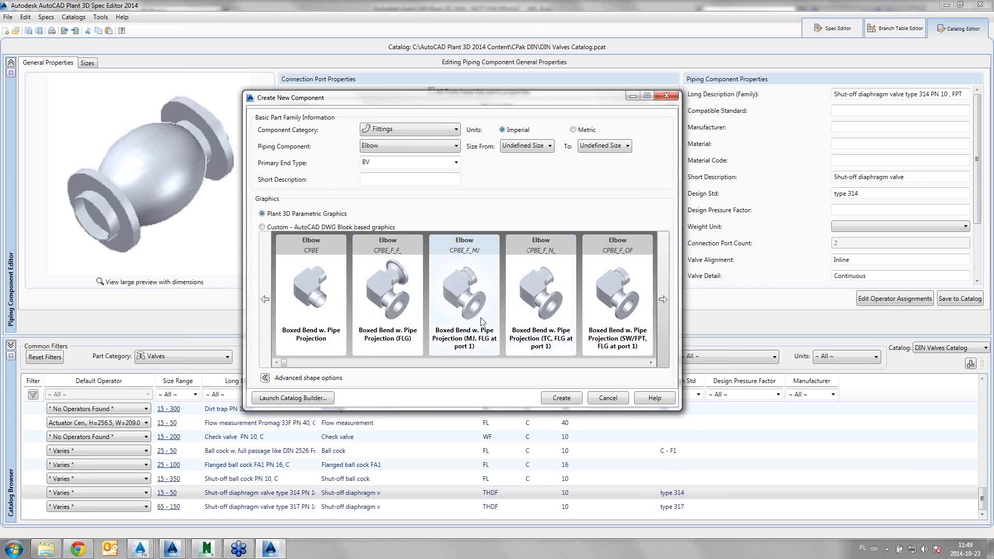
click(320, 228)
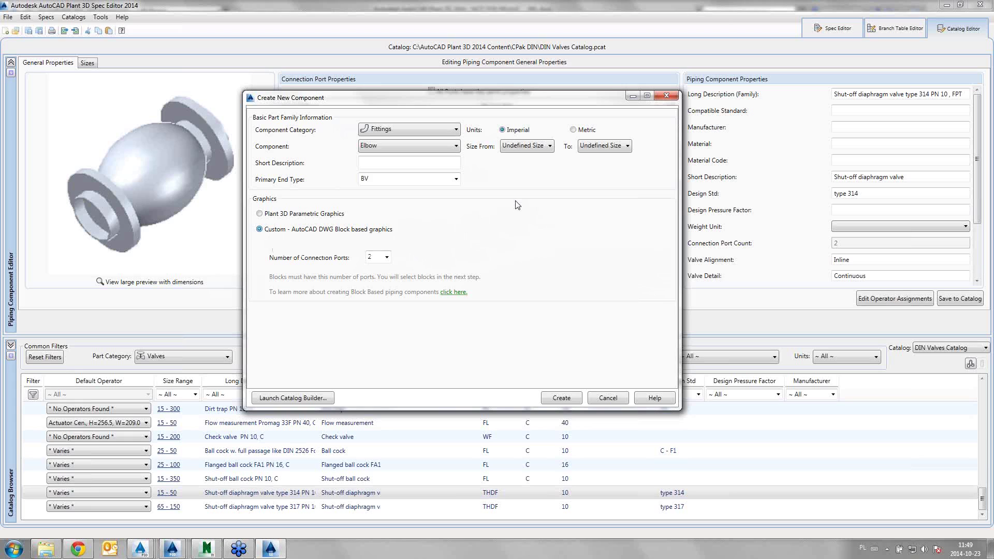
Step: Set the new component's category to Valves, units to Metric, and sizes from 25 to 40
click(415, 132)
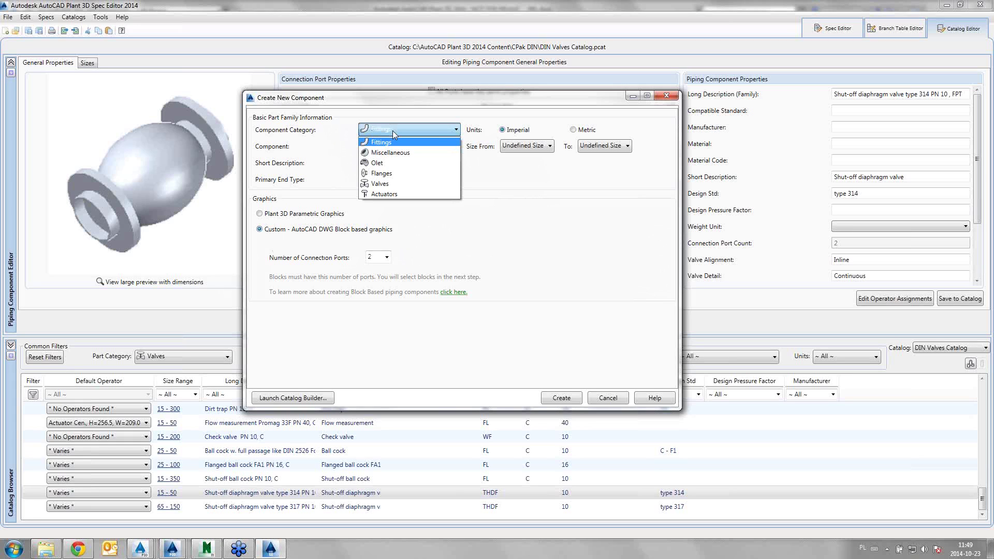
click(393, 183)
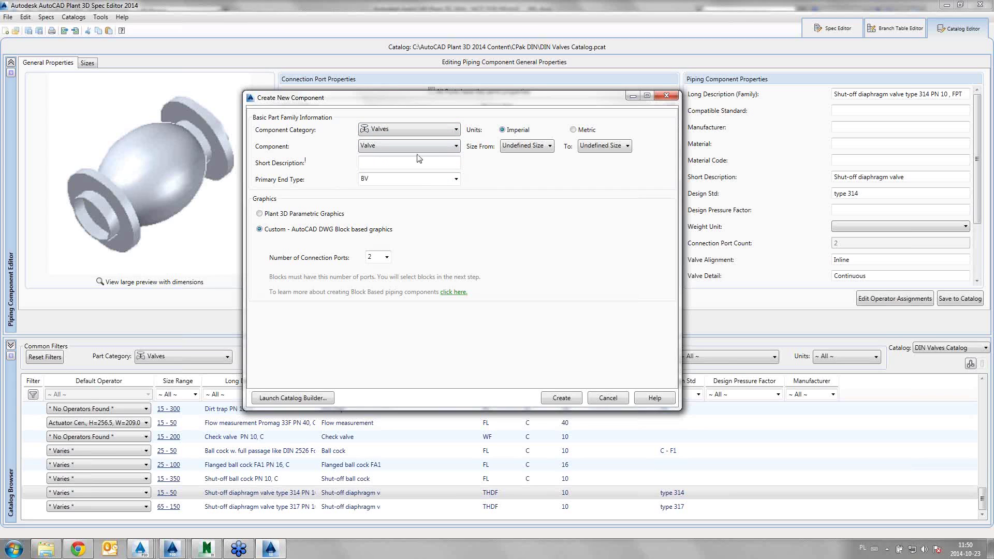
click(579, 130)
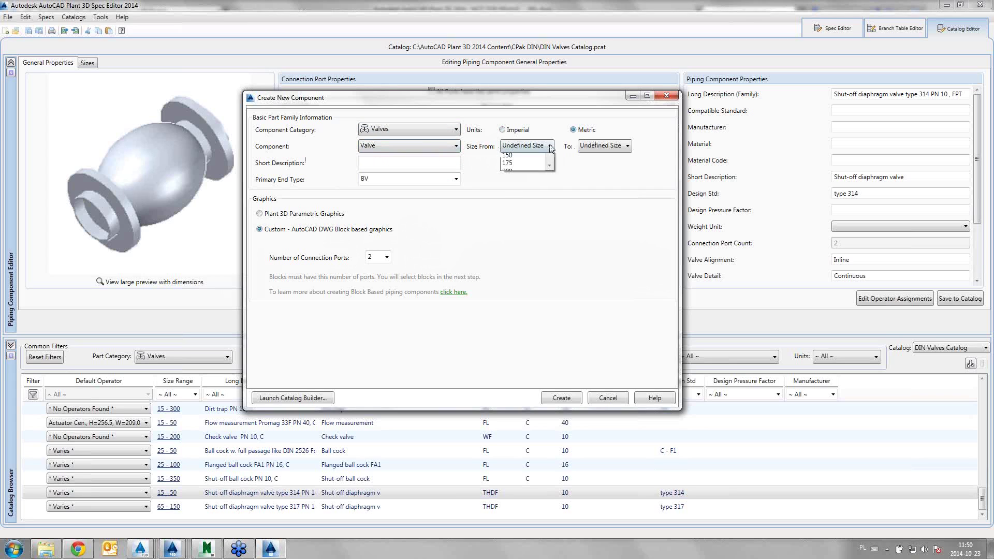
click(550, 146)
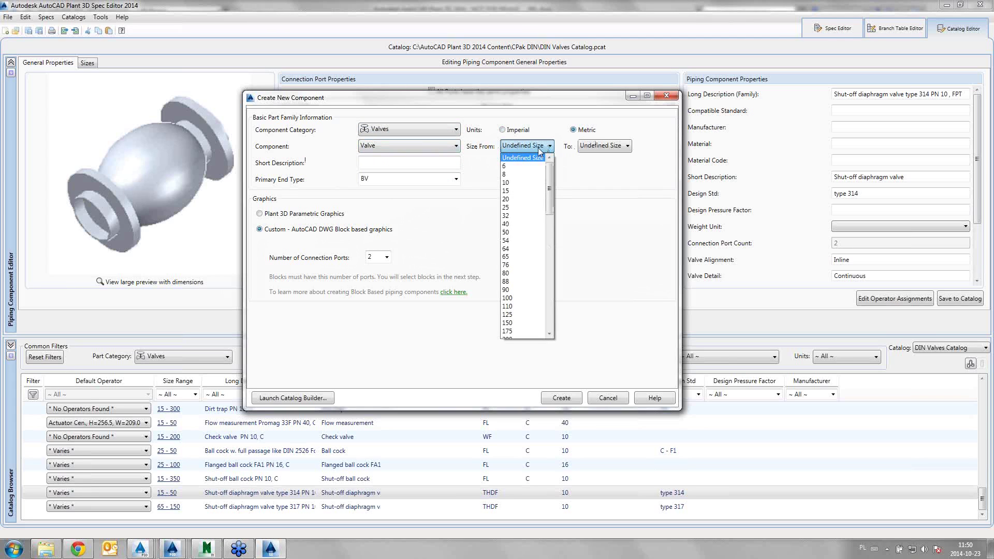
click(505, 207)
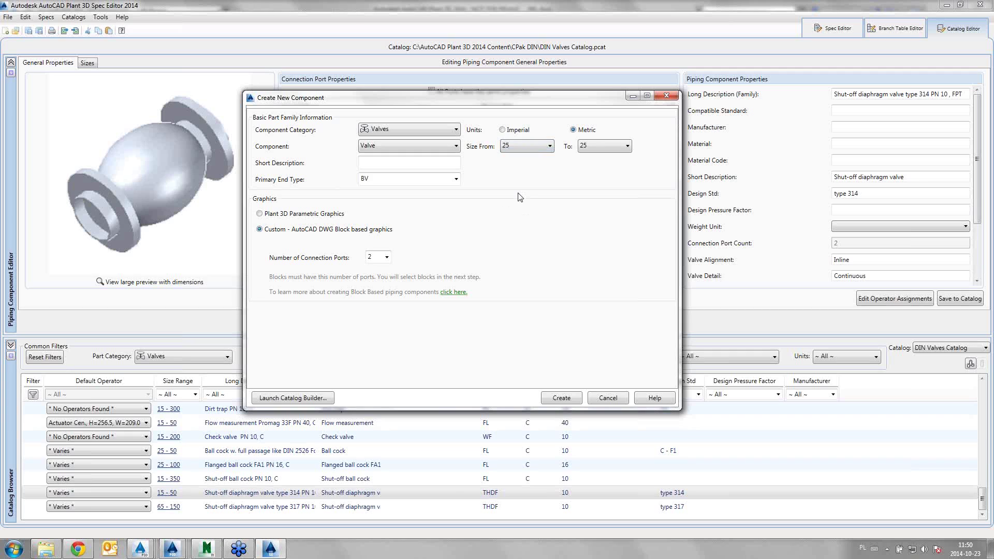
click(601, 146)
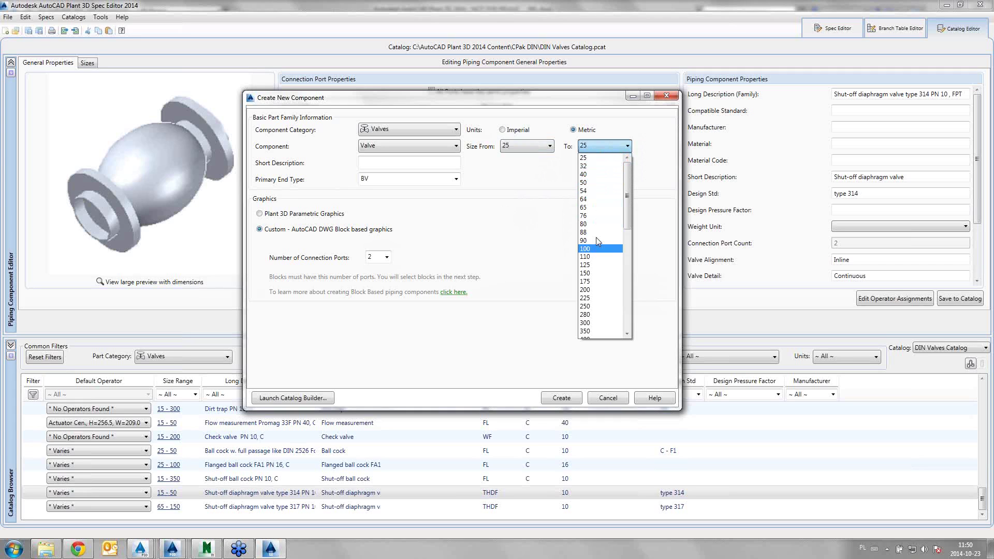
click(599, 176)
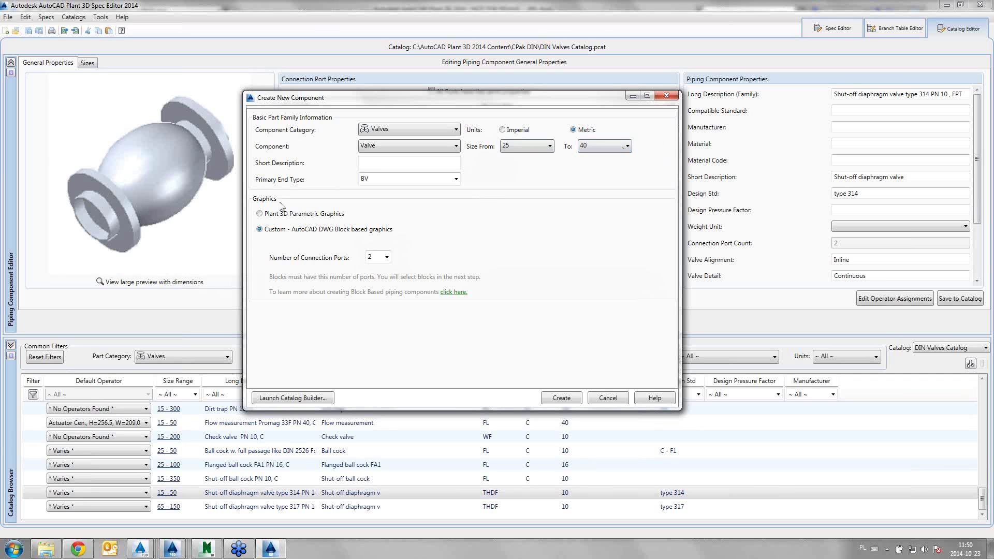
click(394, 163)
Step: Set primary end type FL, create the valve, and discard the pending catalog changes
click(398, 179)
click(371, 199)
click(561, 398)
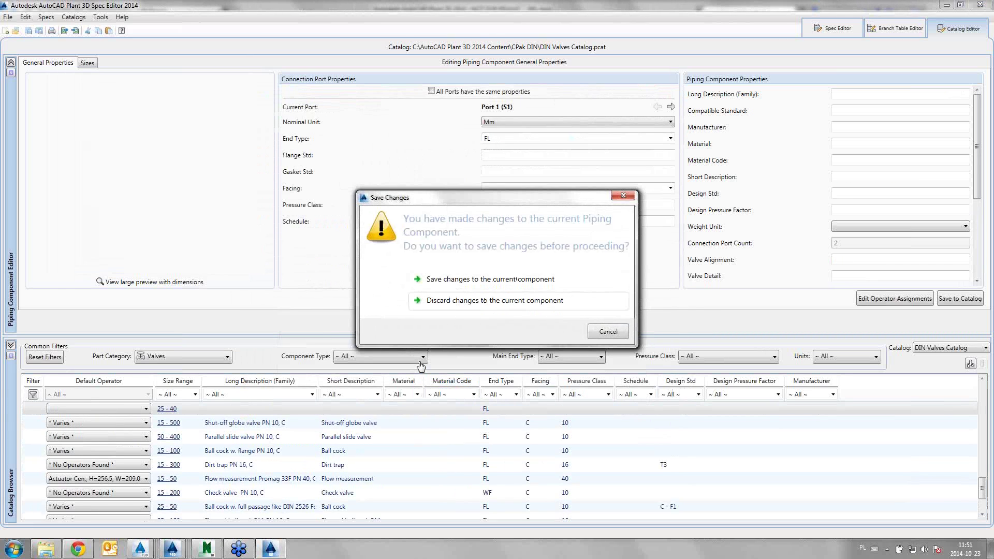
click(448, 300)
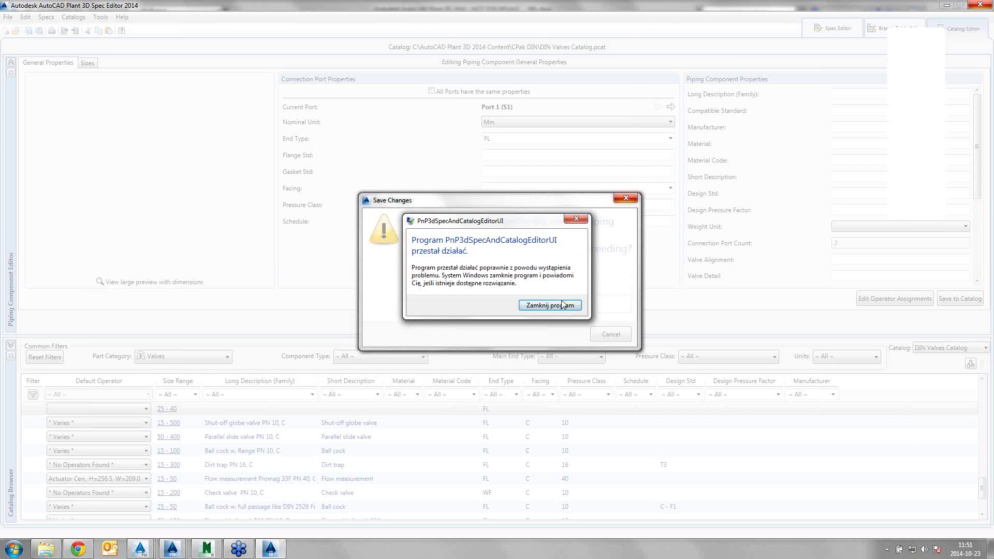
Step: Close the crash dialog, relaunch Spec Editor from the Start menu, reopen 10HC01 and the Catalog Editor
click(558, 306)
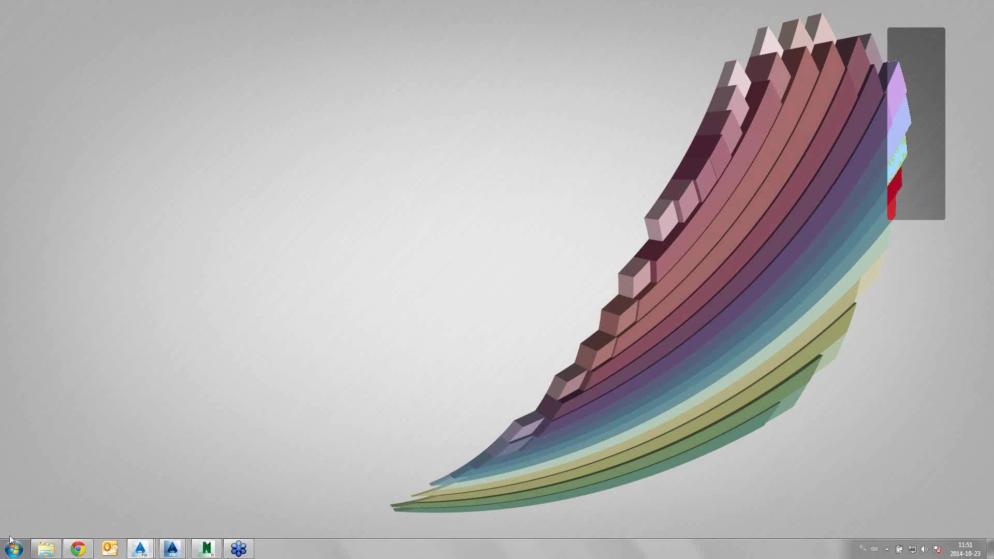
click(10, 541)
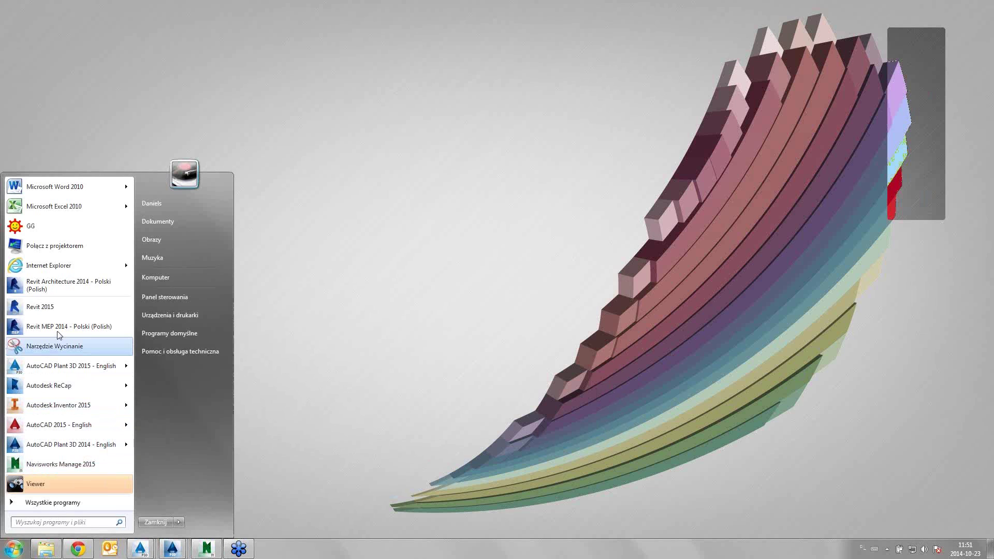
click(58, 507)
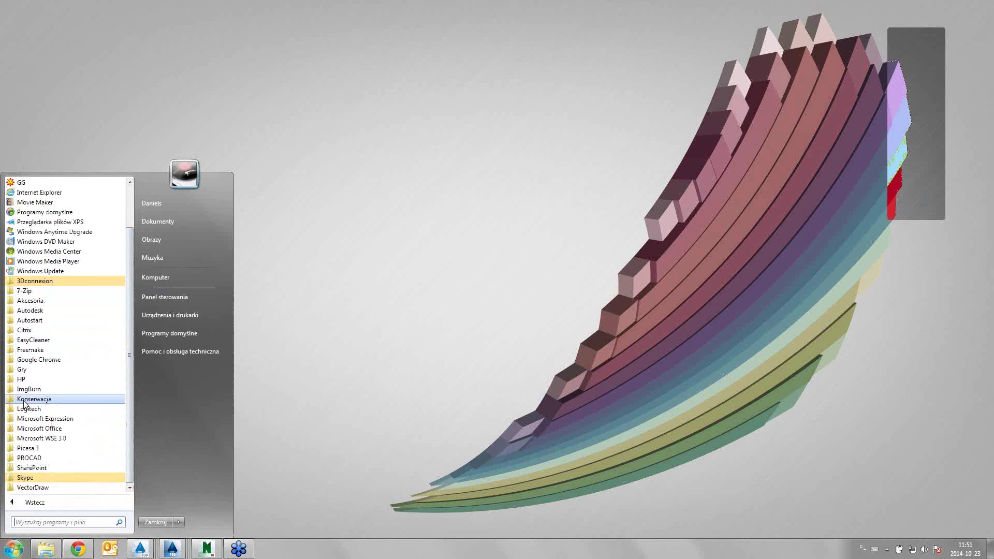
click(51, 310)
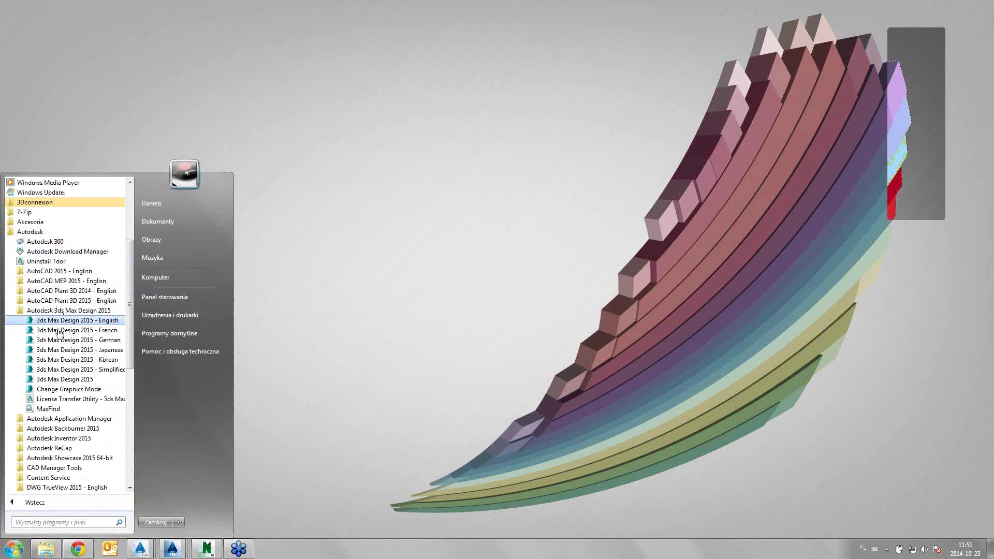
click(52, 292)
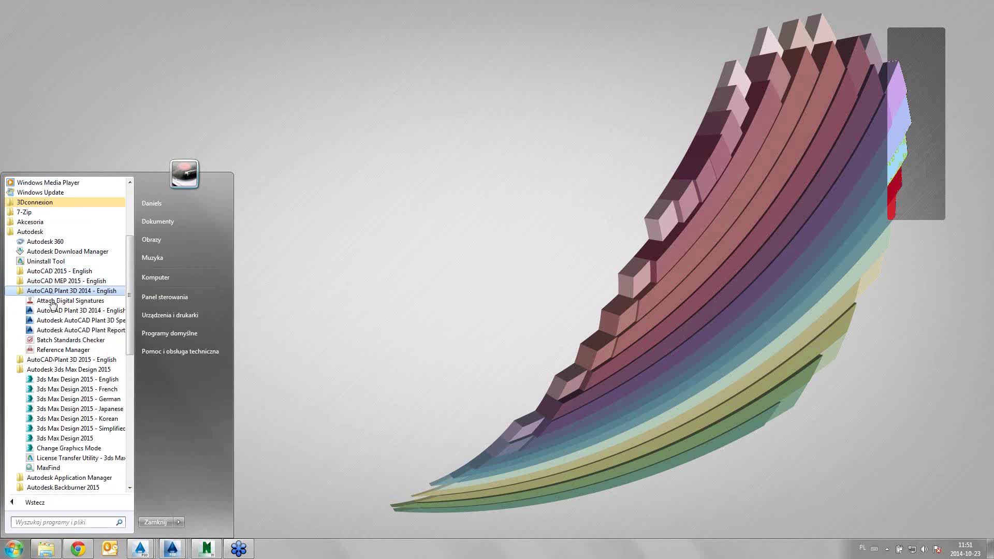
click(67, 321)
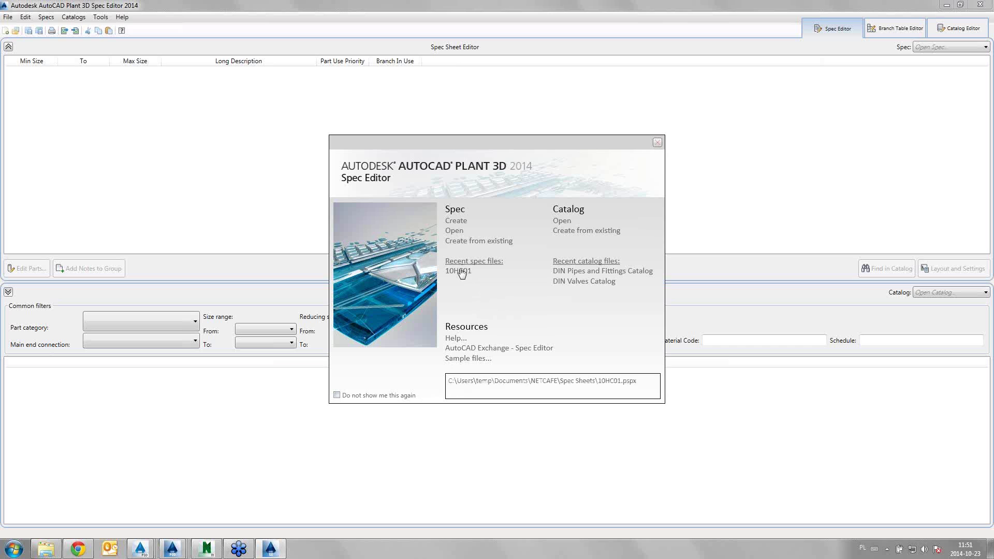
click(464, 304)
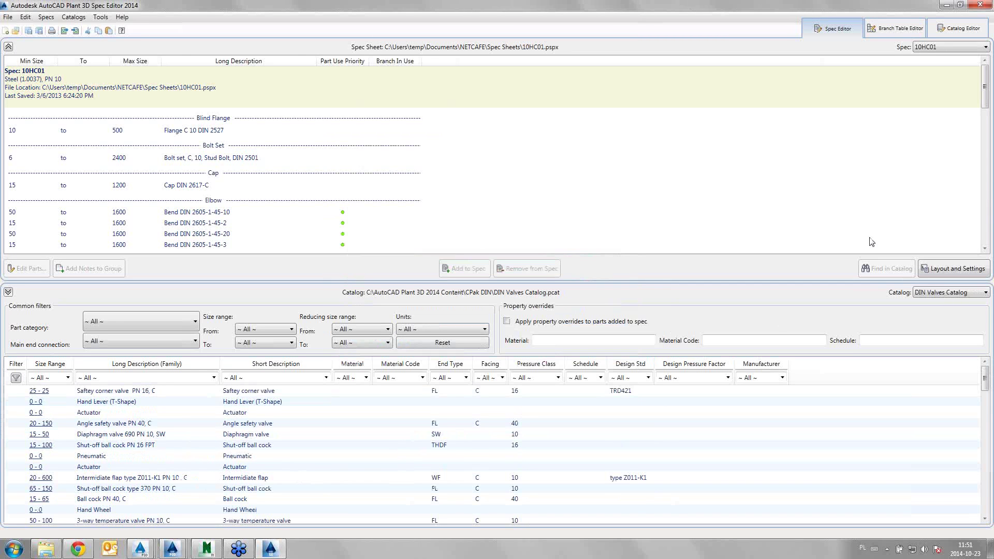
click(958, 28)
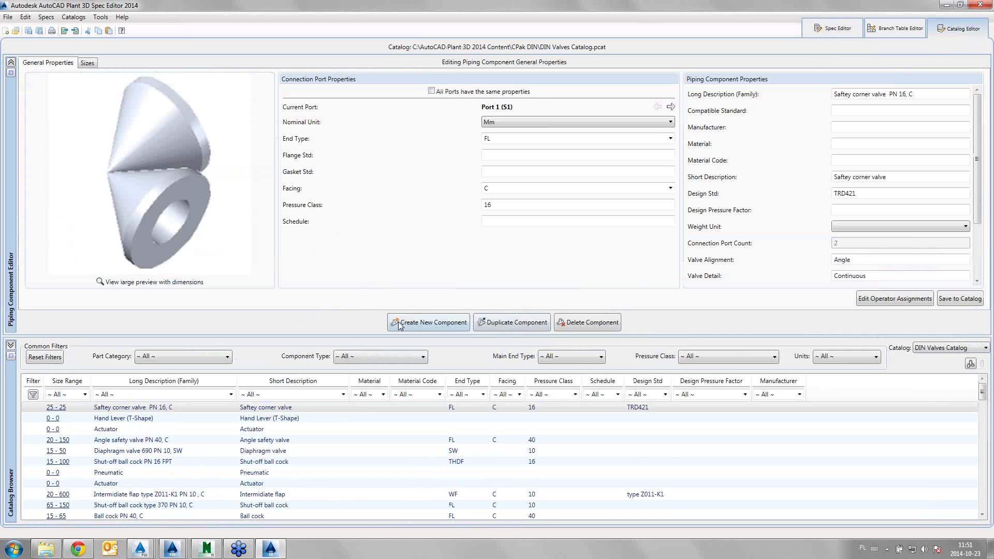
Step: Start a new component using Custom DWG Block graphics in the Valves category
click(430, 322)
click(648, 417)
click(445, 322)
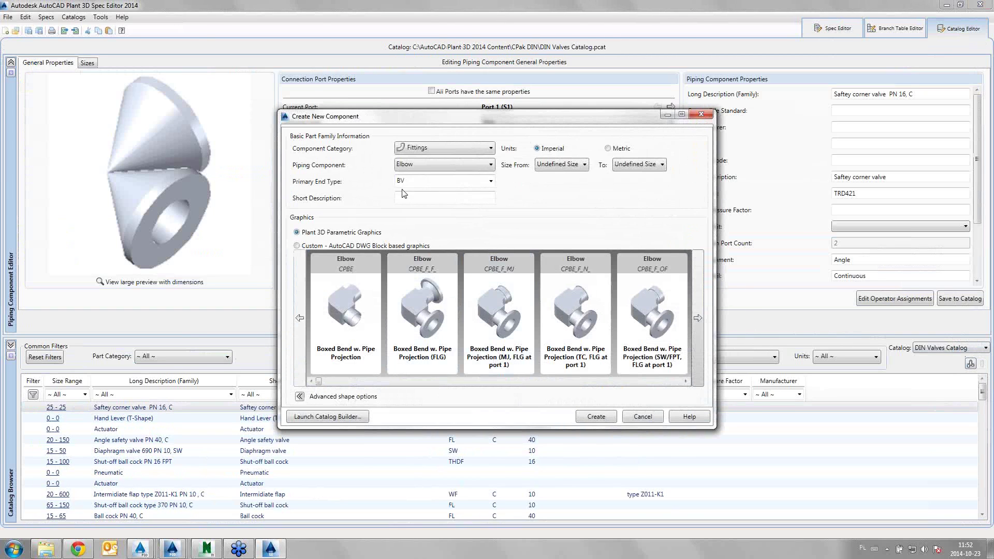
click(331, 247)
click(425, 148)
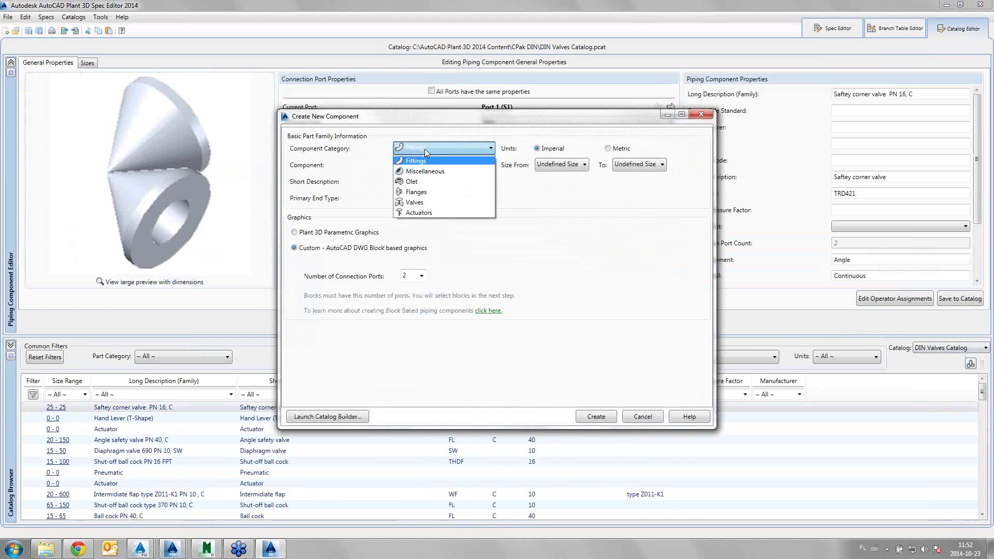
click(414, 205)
Step: Set metric sizes 25 to 40 with FL primary ends and create the valve
click(615, 149)
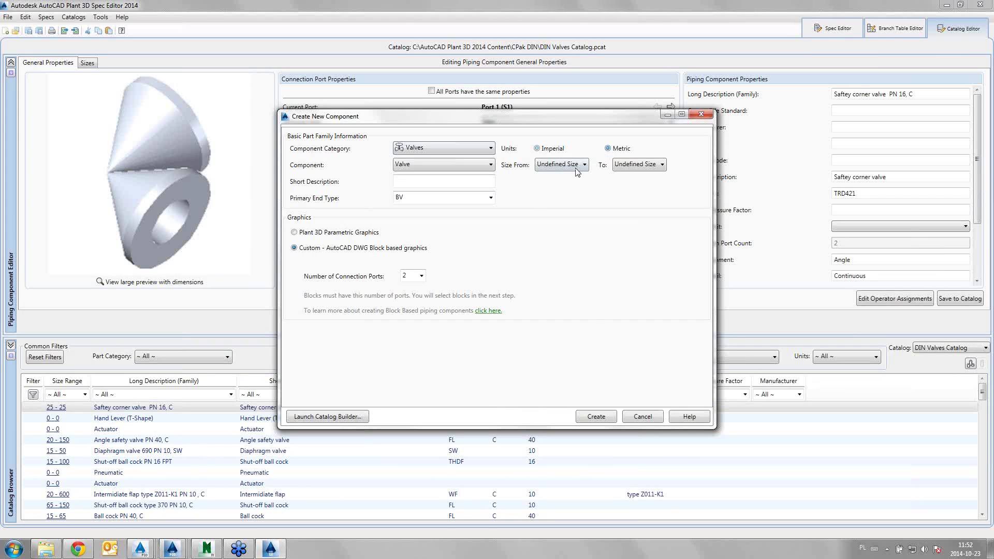
click(560, 165)
click(546, 225)
click(639, 164)
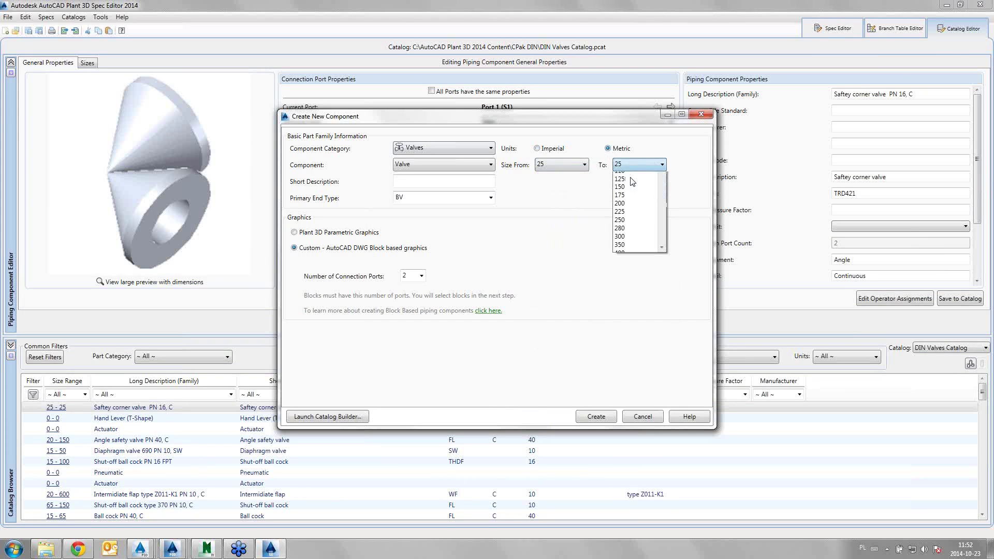
click(622, 192)
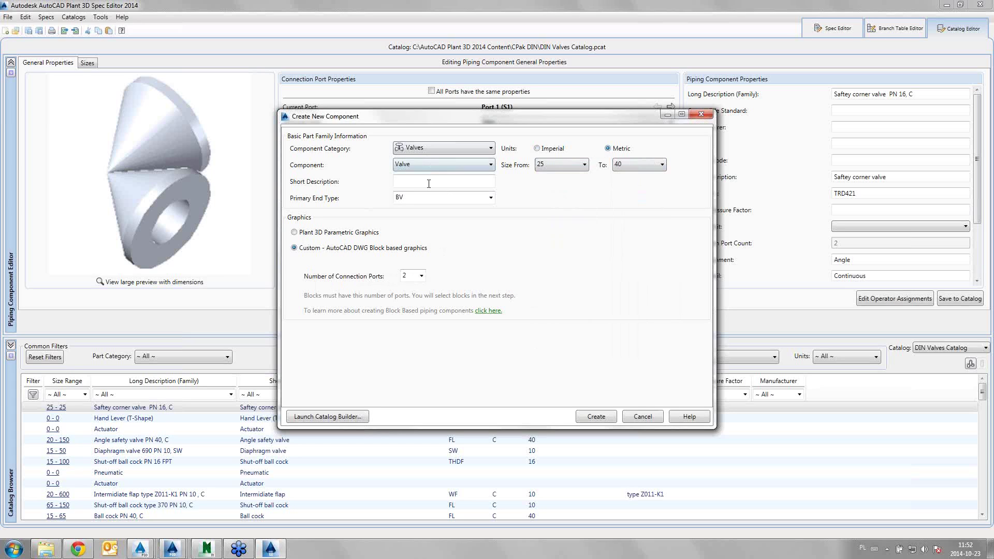
click(491, 198)
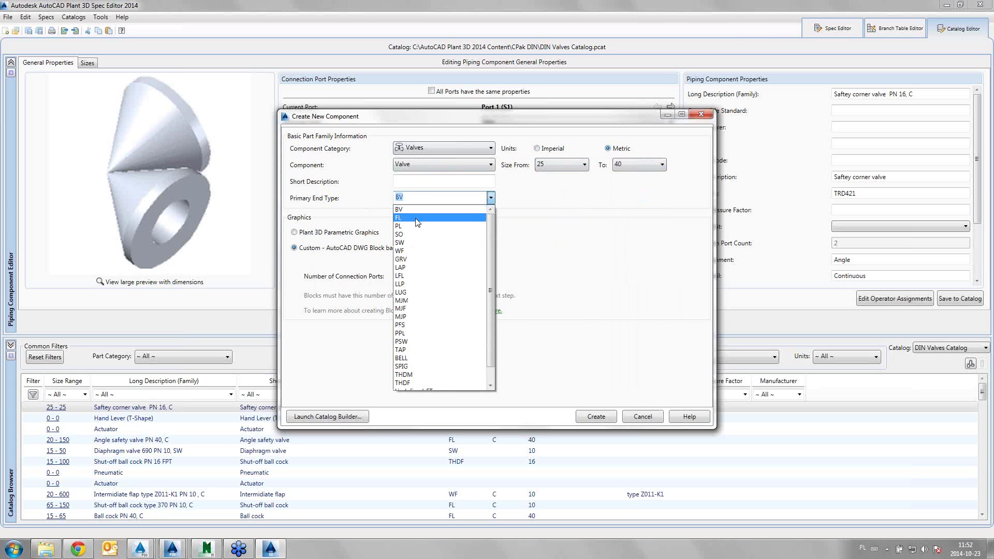
click(400, 217)
click(596, 417)
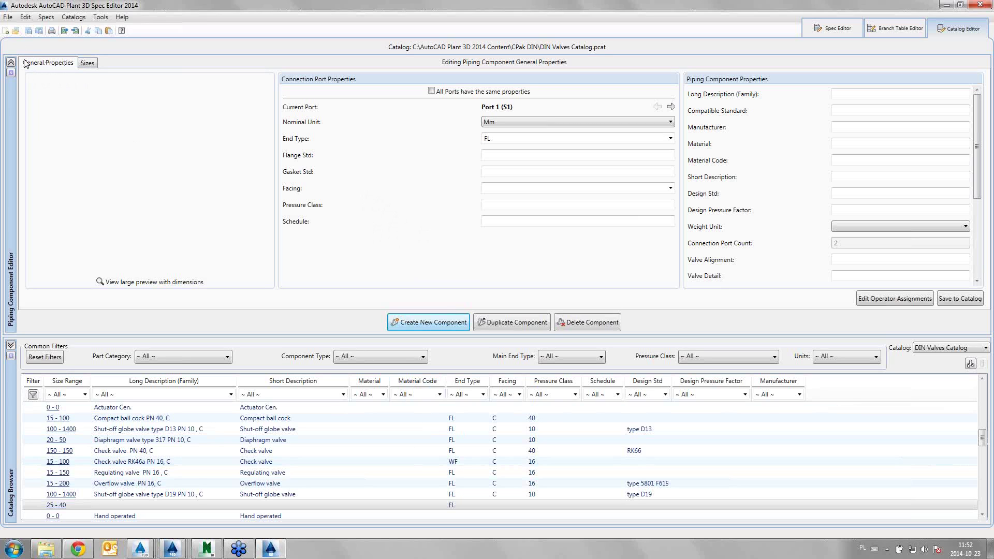
Step: Make all ports share properties, set family long description KSB-1, and view the size list
click(431, 91)
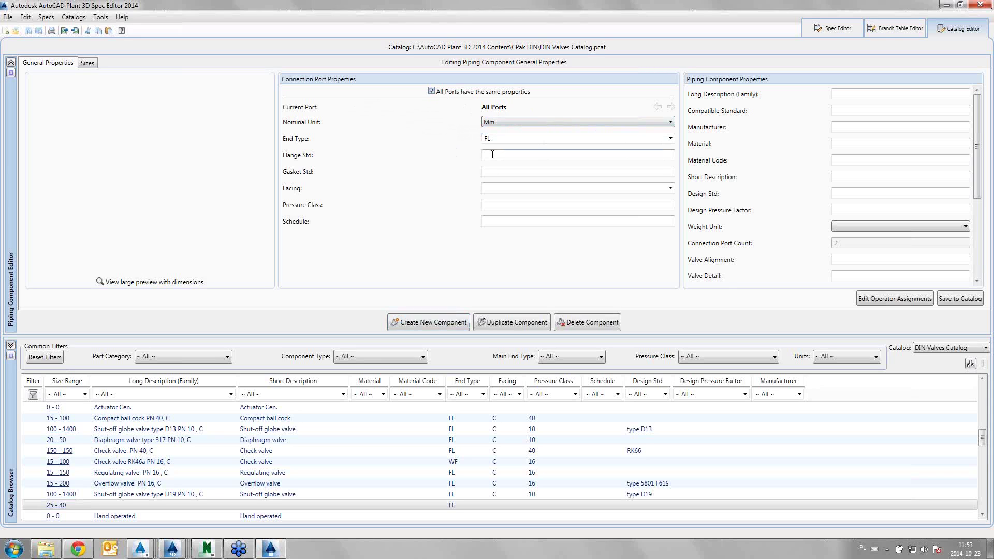
click(494, 189)
click(487, 154)
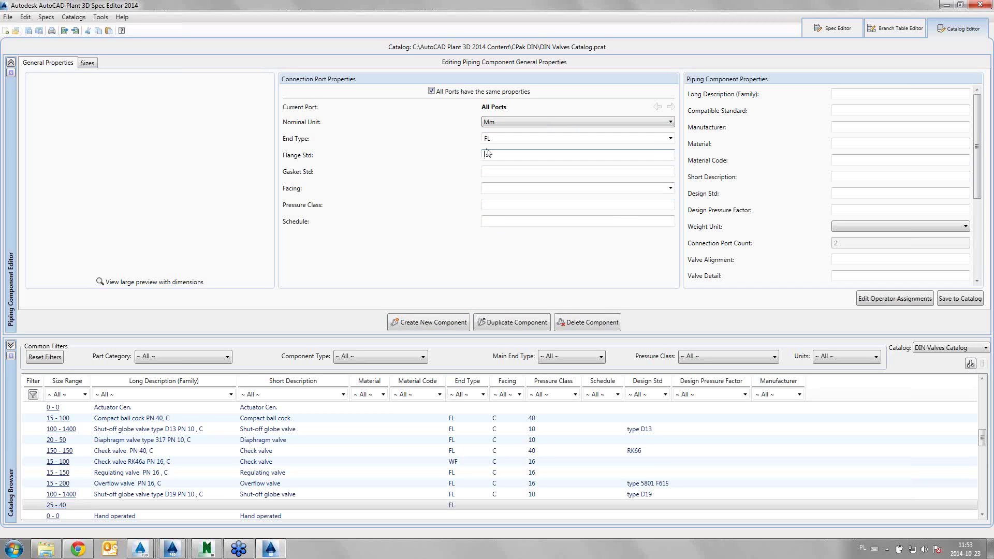
click(849, 94)
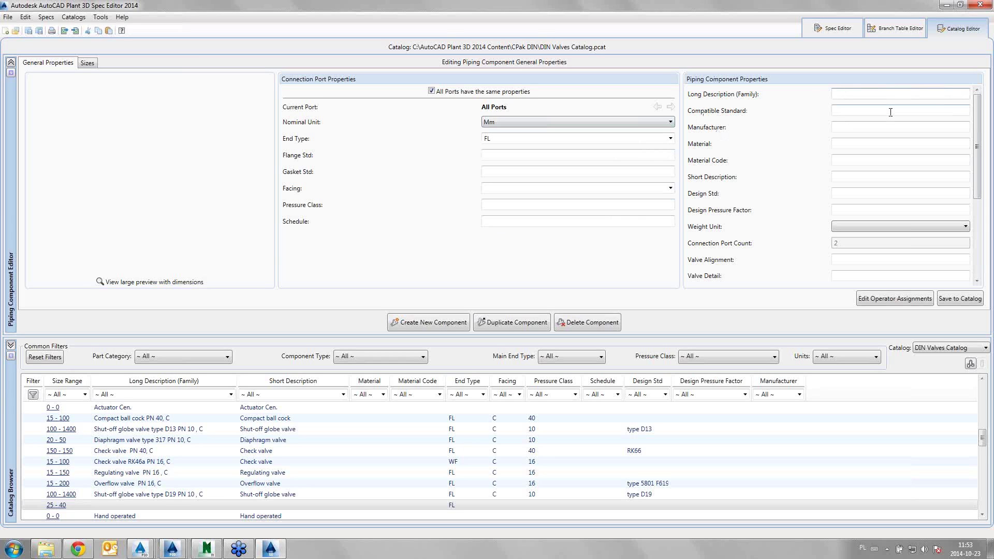
text(KSB-)
text(1)
click(846, 129)
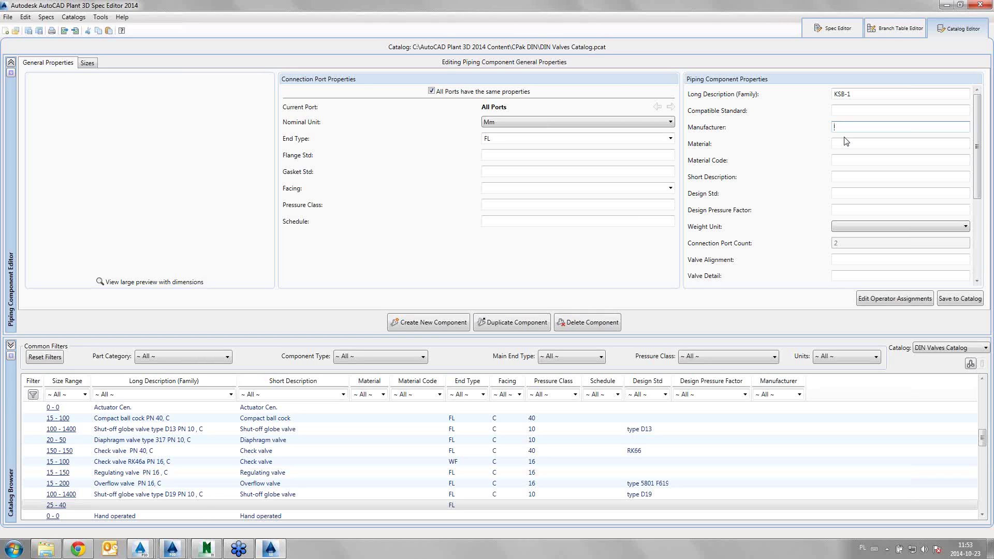
mouse_move(978, 179)
mouse_down()
mouse_move(979, 257)
mouse_move(978, 129)
mouse_up()
mouse_move(977, 176)
mouse_down()
mouse_move(976, 273)
mouse_move(978, 192)
mouse_up()
click(88, 63)
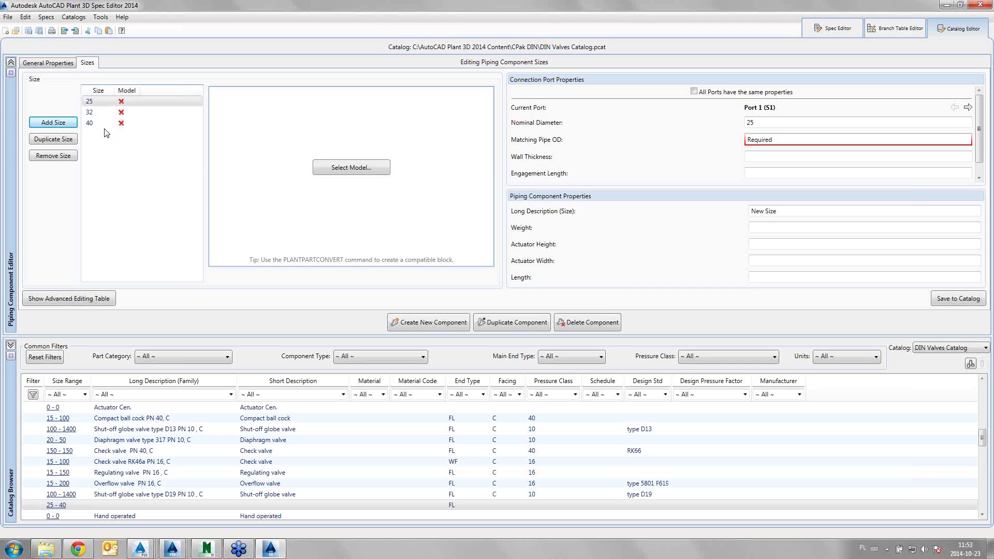
Step: Browse to Documents > NETCAFE > Plant 3D Models and open 002.dwg to list its valve blocks
click(694, 91)
click(350, 168)
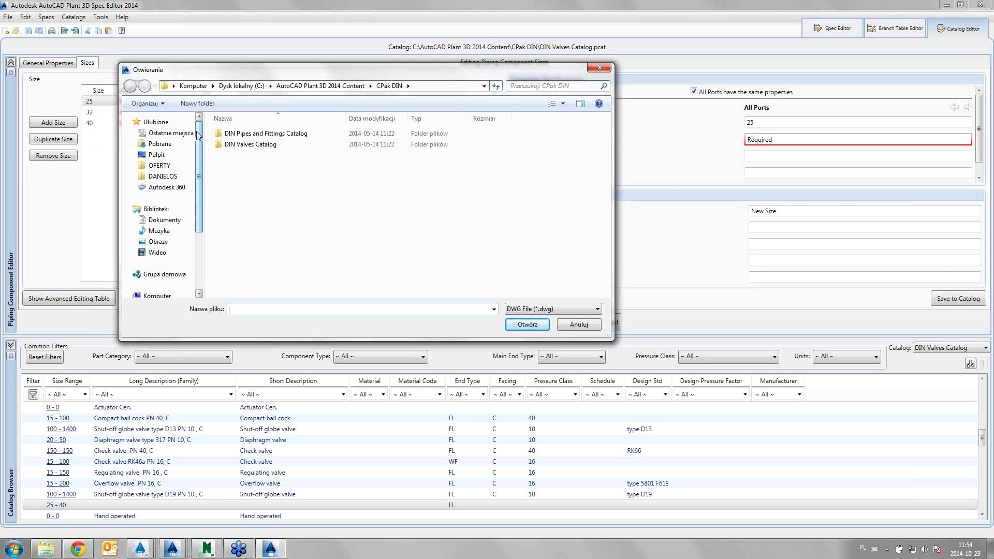
click(164, 221)
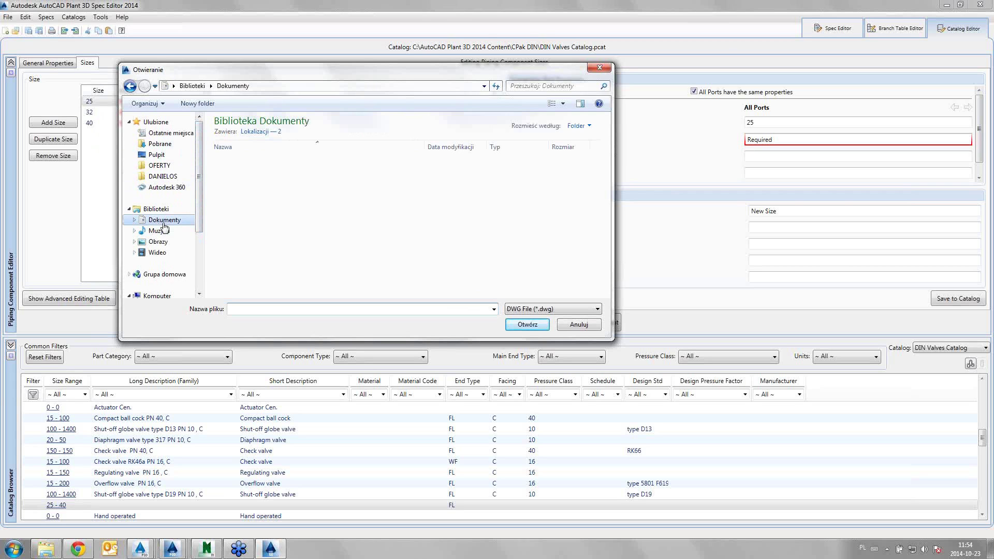
scroll(248, 227, down, 5)
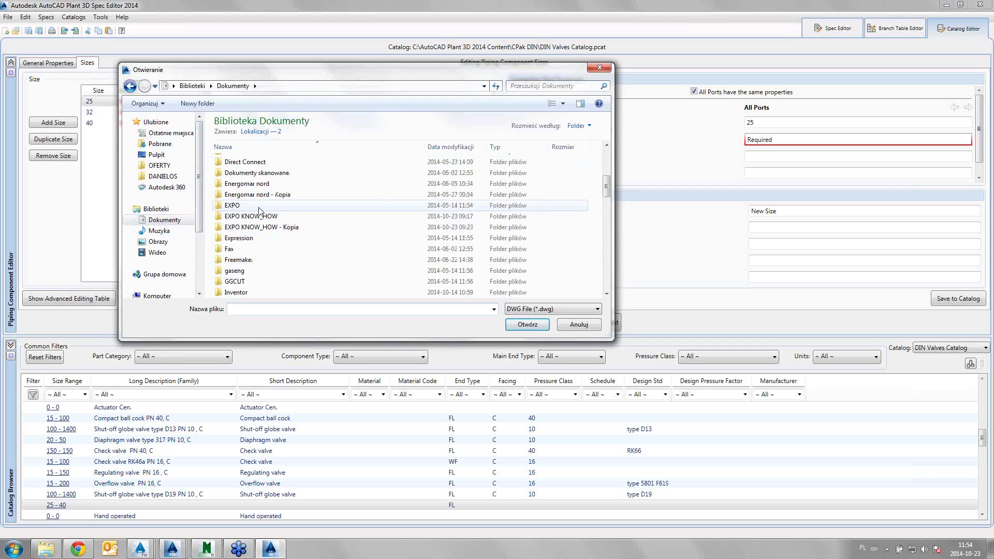
scroll(267, 226, down, 2)
scroll(269, 225, down, 3)
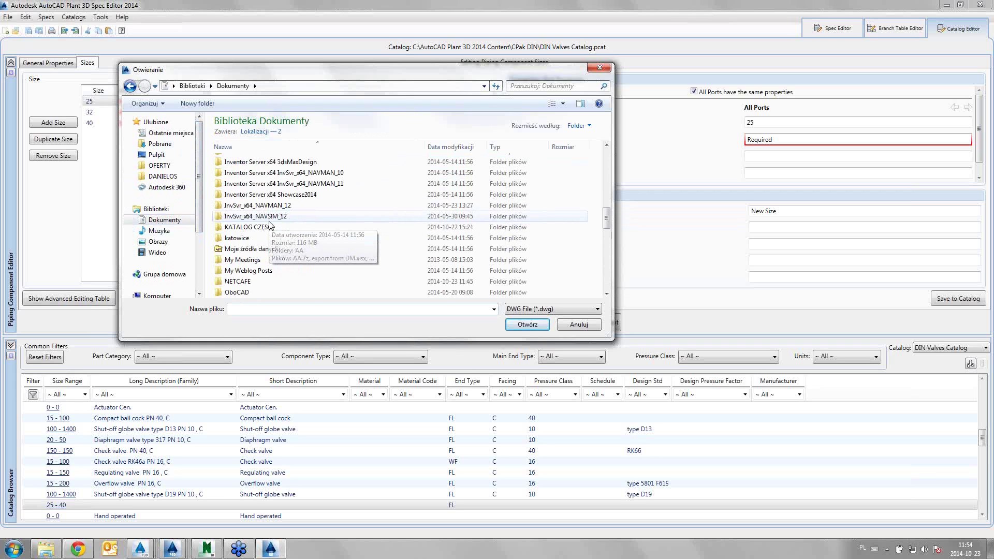
double_click(249, 281)
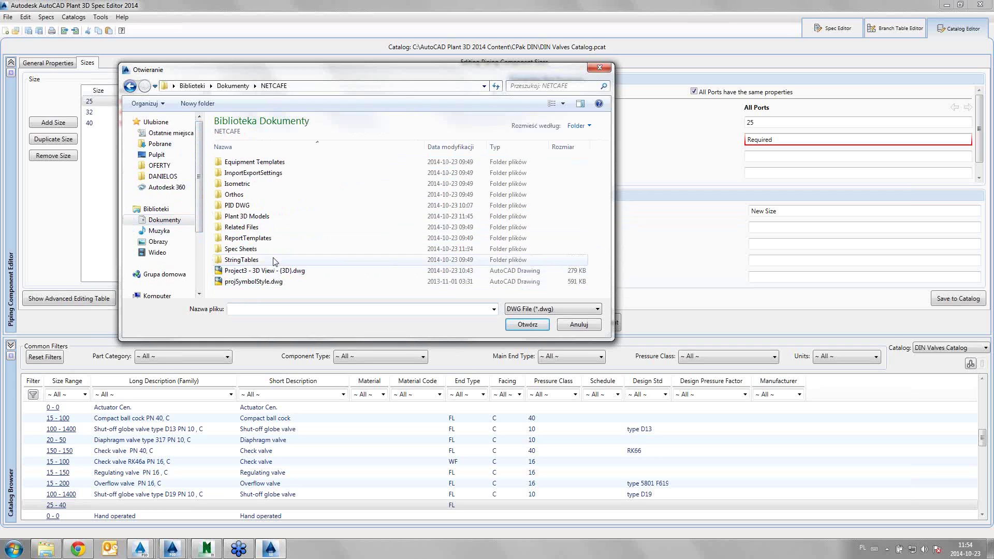
double_click(241, 217)
click(235, 177)
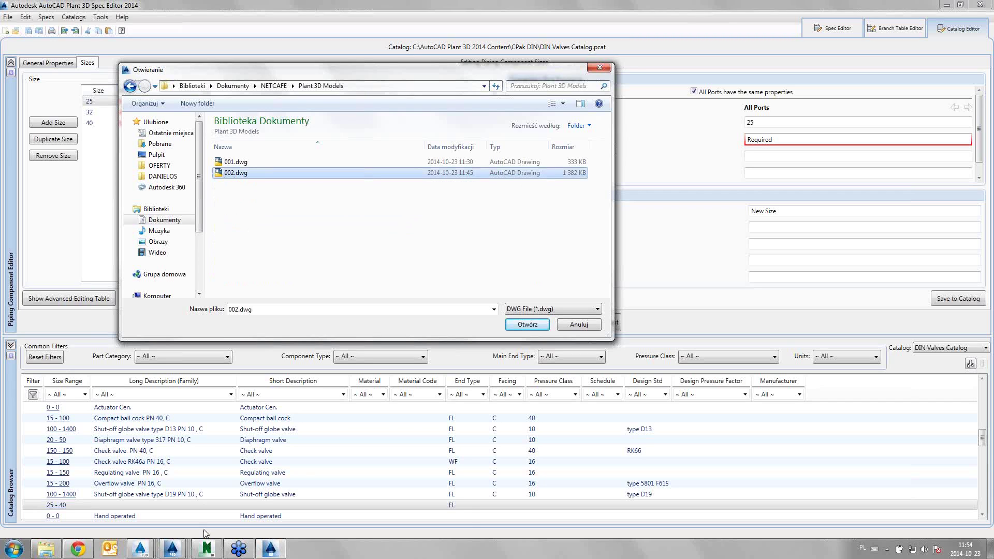
mouse_move(172, 549)
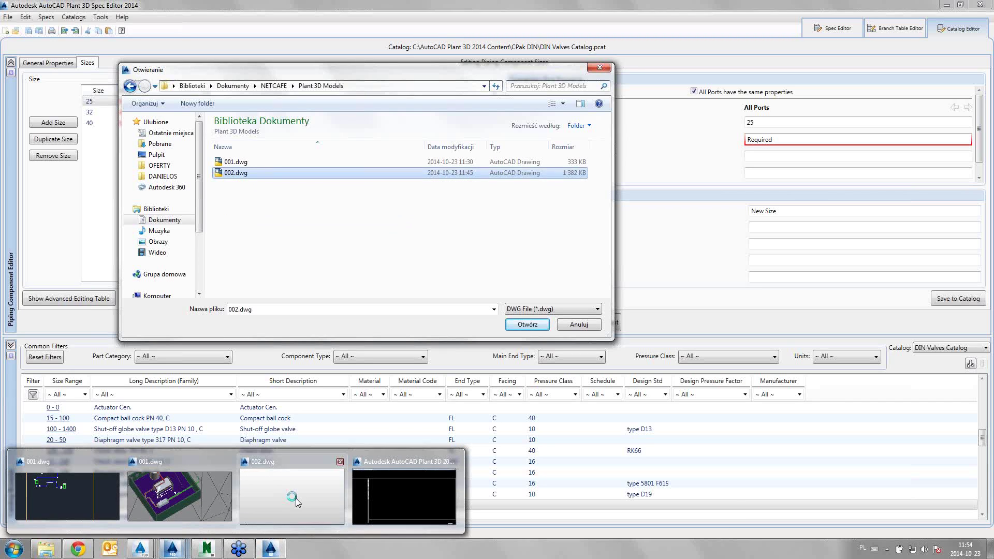
click(306, 500)
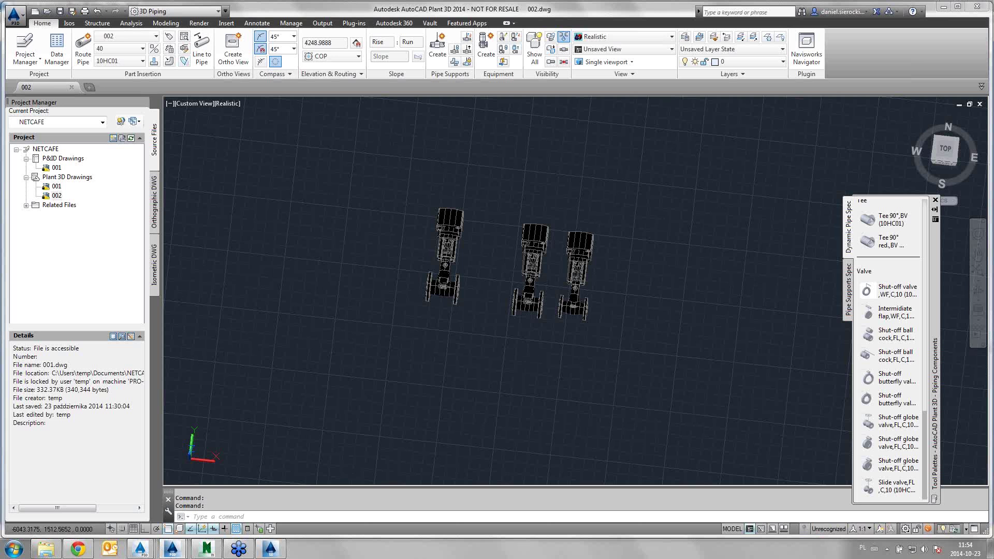
key(alt+Tab)
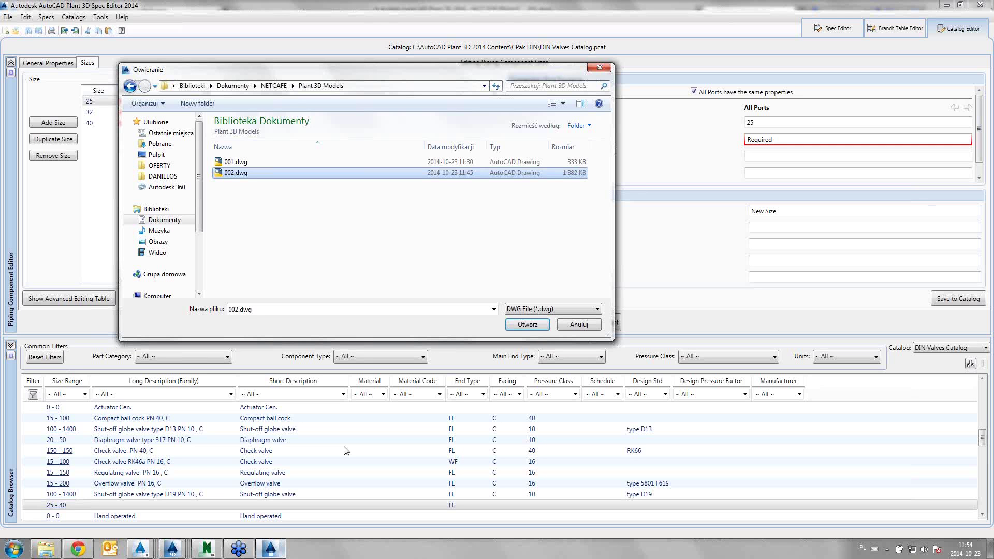
click(510, 327)
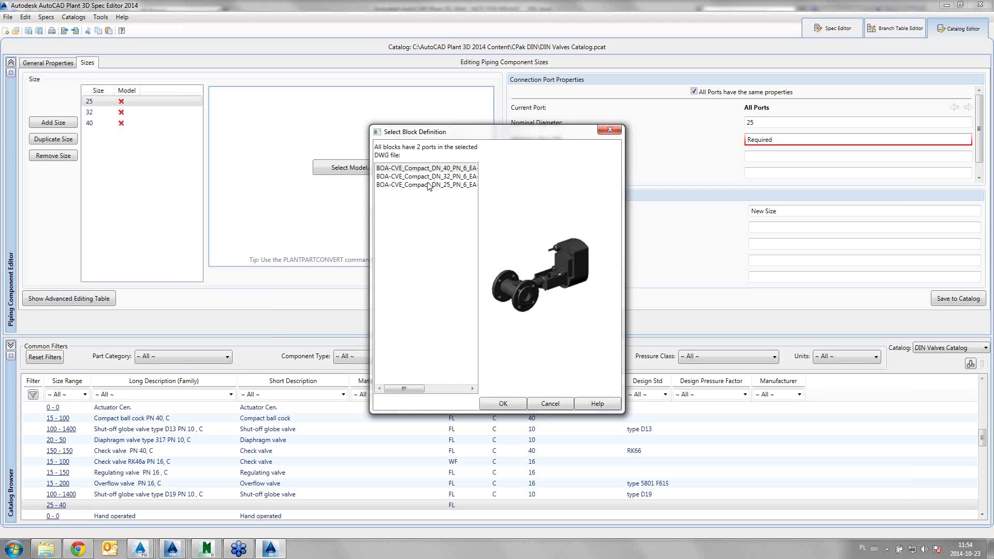
Step: Compare the block previews and assign the DN 25 valve block to size 25
click(410, 185)
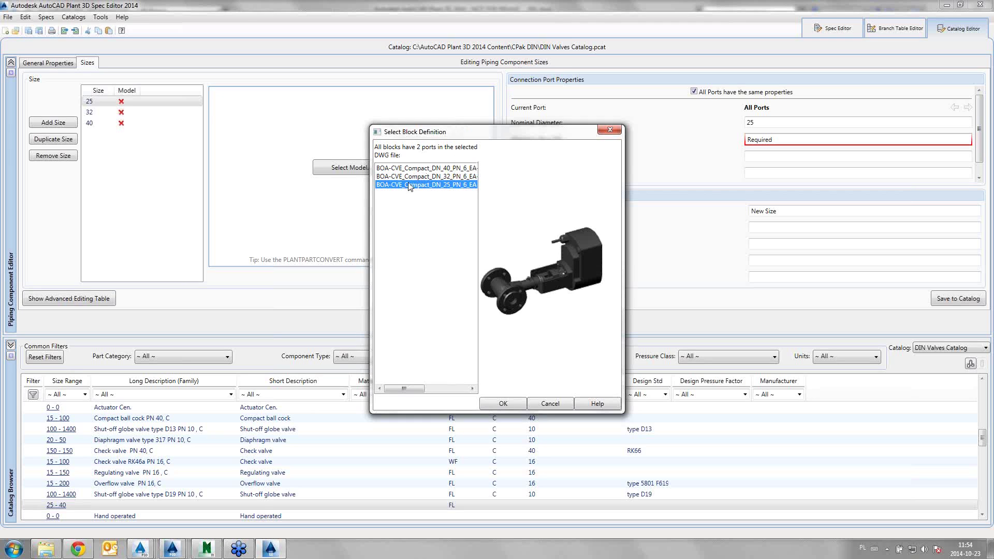
click(411, 170)
click(409, 168)
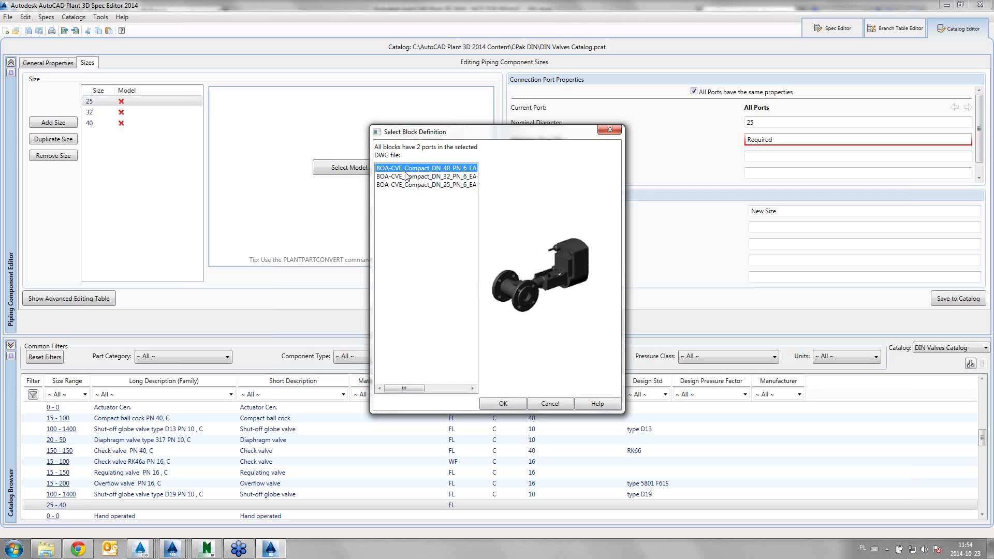
click(407, 185)
click(408, 169)
click(437, 186)
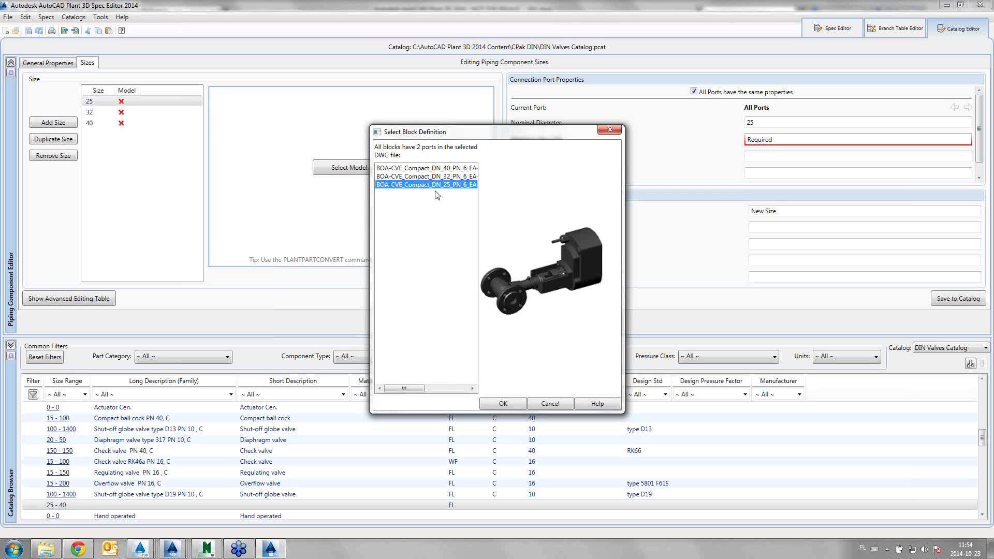
click(502, 403)
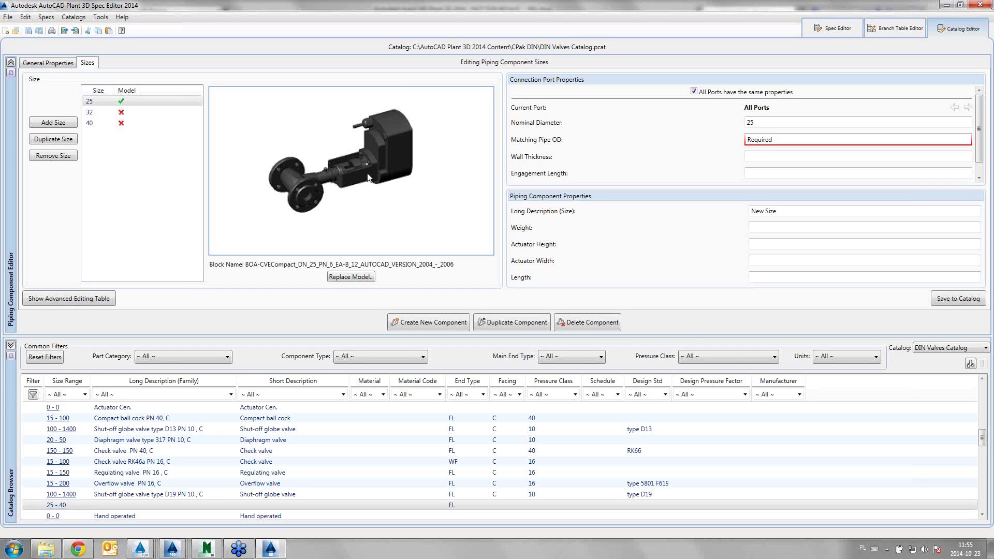
Step: Set Matching Pipe OD to 1 for all ports and size description KSB_DN25
double_click(760, 140)
text(1)
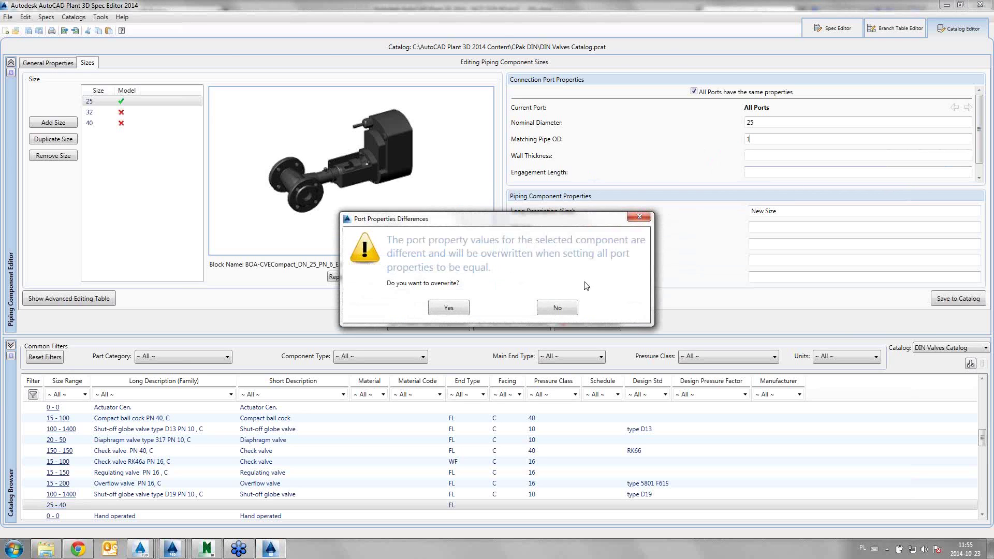
click(449, 307)
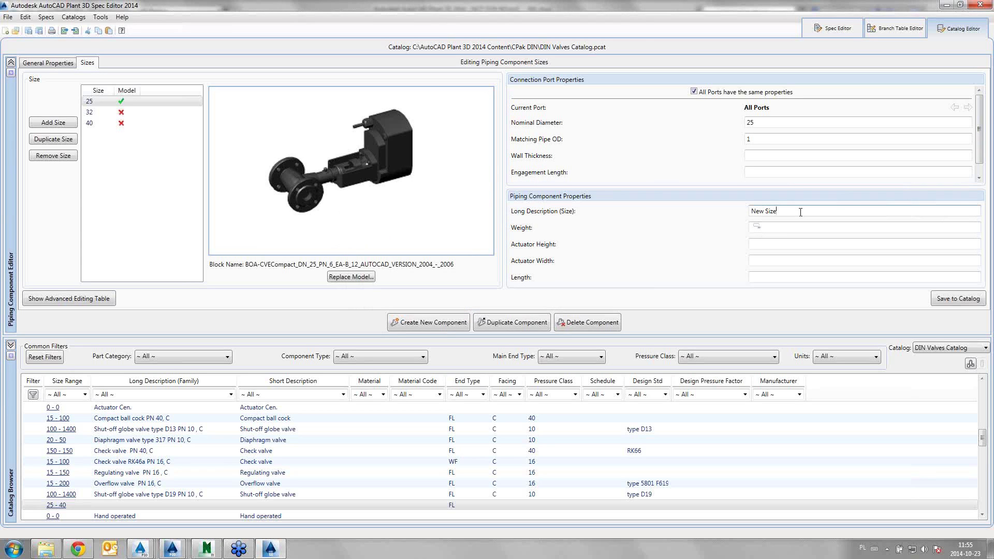
triple_click(840, 211)
text(K)
text(SB_)
text(D)
text(N25)
scroll(981, 154, down, 1)
scroll(981, 154, up, 1)
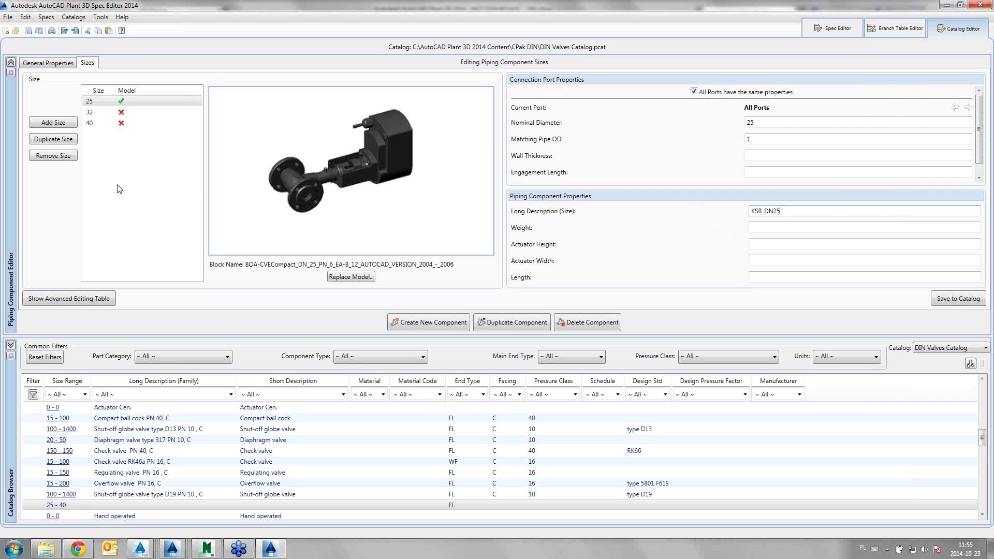
Step: Link size 32 to the DN 32 block from 002.dwg with Matching Pipe OD 1 and description KSB_DN32
click(101, 113)
click(337, 174)
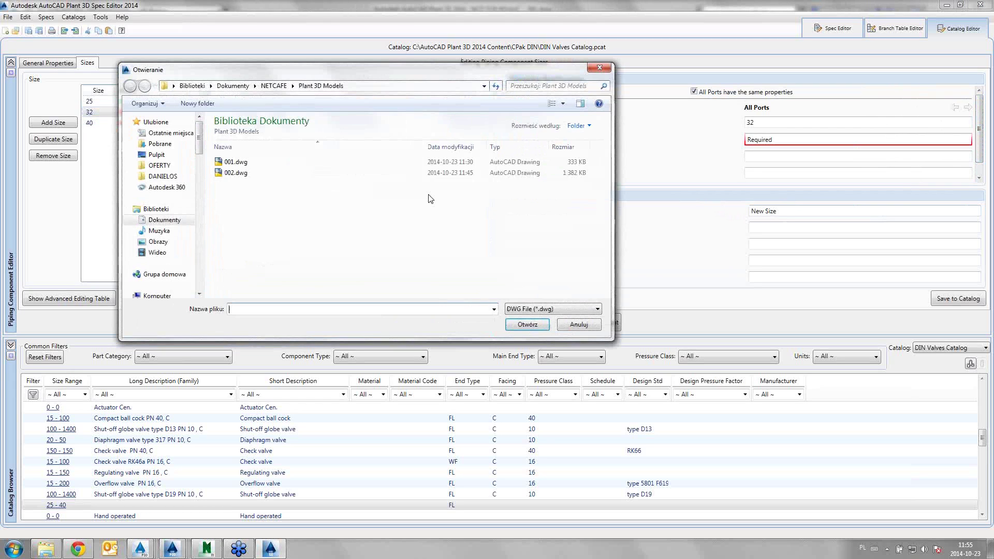
click(414, 173)
click(527, 325)
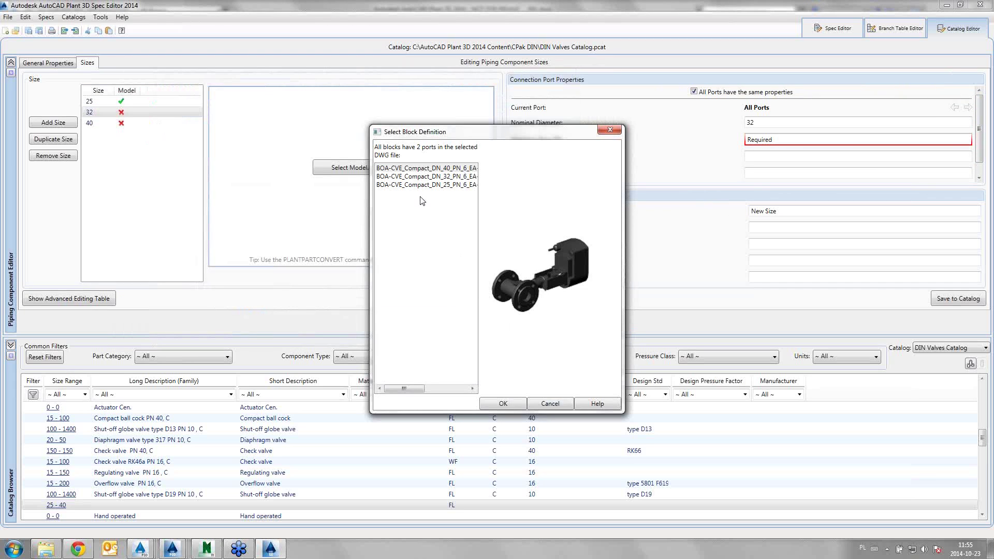
click(426, 177)
click(503, 406)
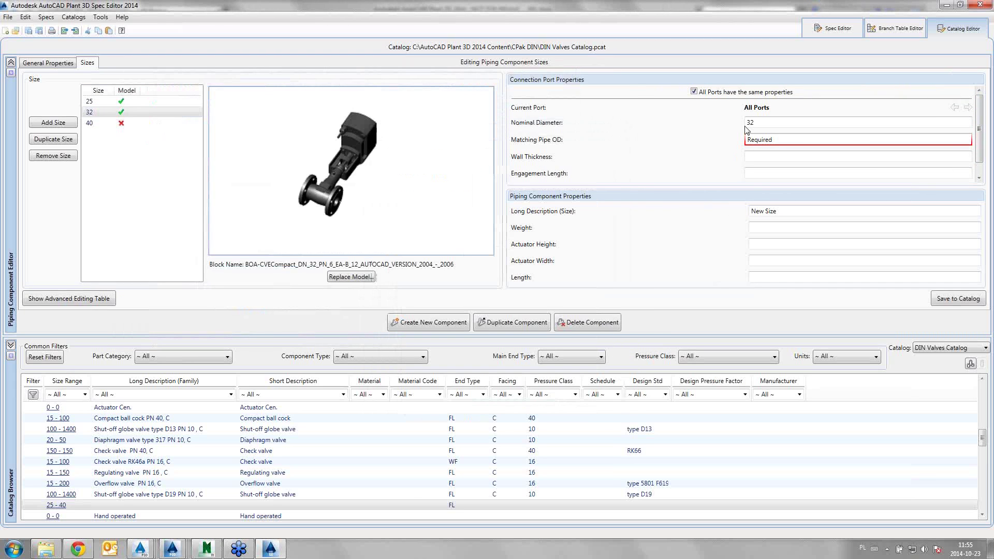
double_click(753, 140)
text(1)
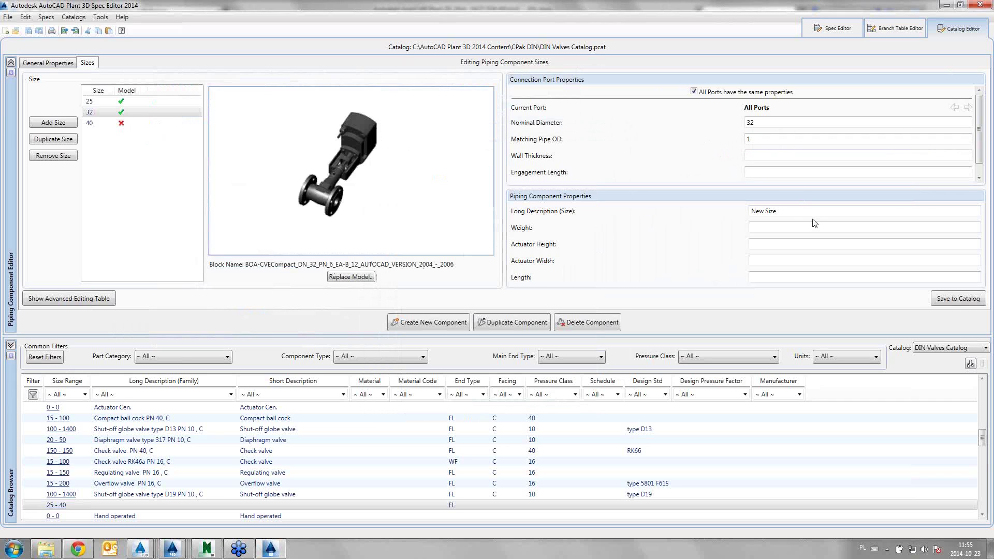
triple_click(813, 212)
text(KSB_)
text(DN)
text(32)
Step: Link size 40 to the DN 40 block with Matching Pipe OD 1 and description KSB_DN40
click(125, 123)
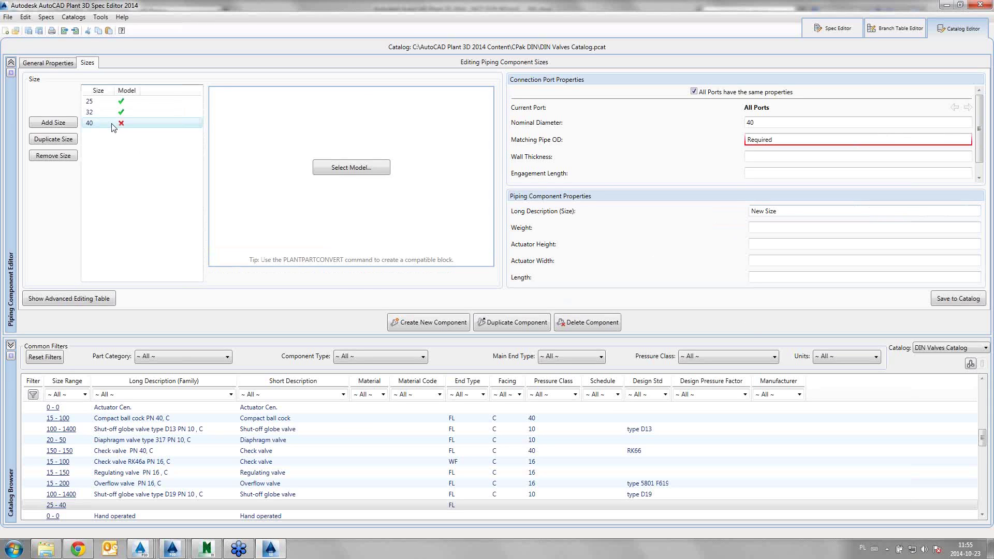
click(351, 167)
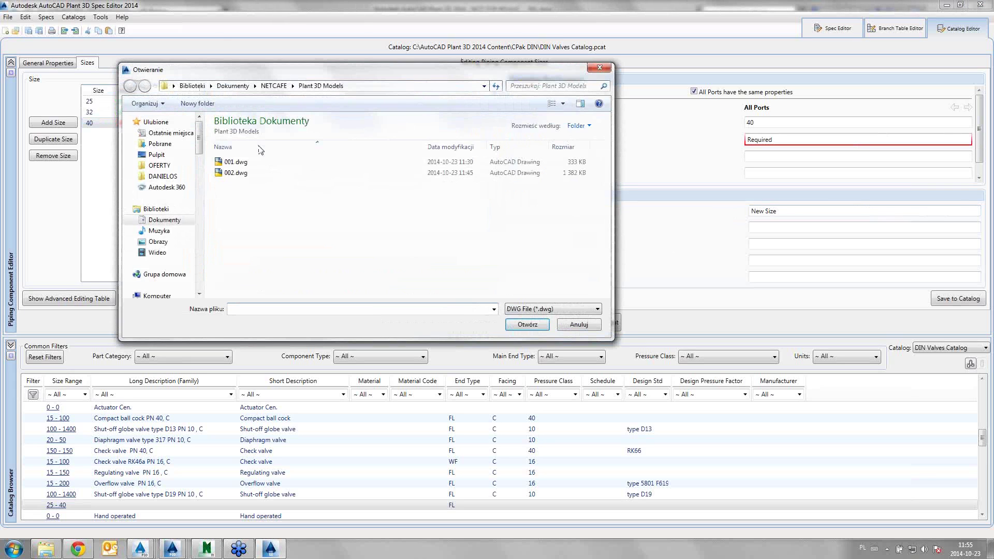
click(236, 172)
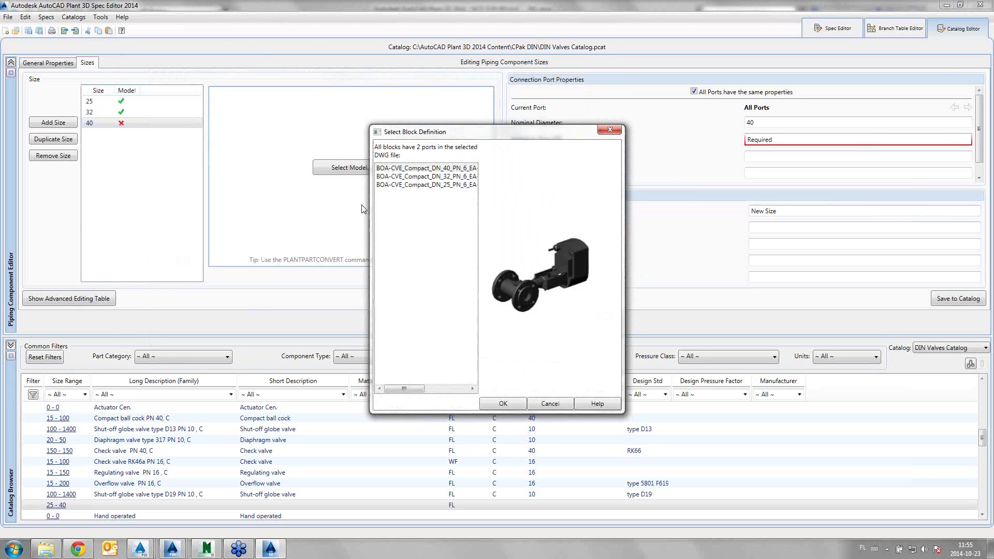
click(434, 169)
key(Return)
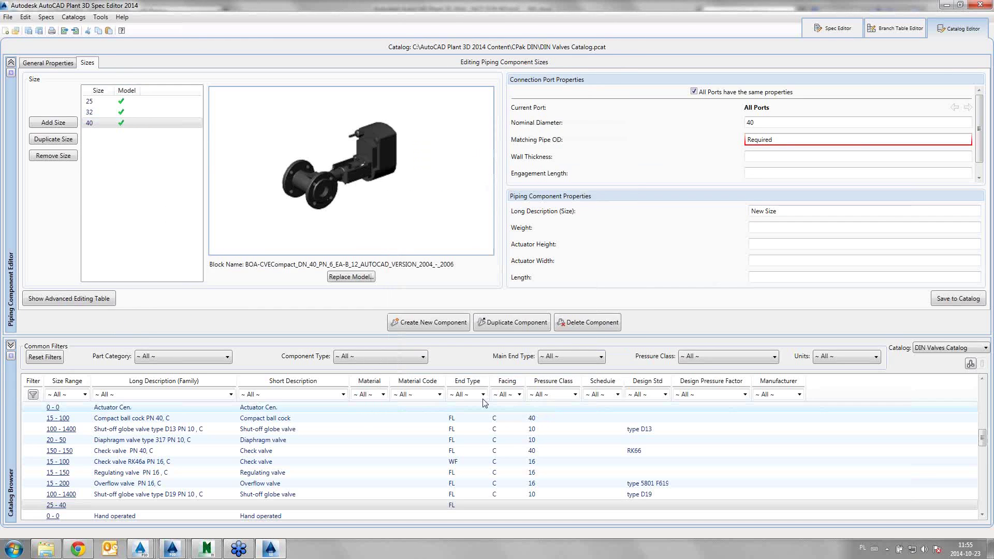
text(1)
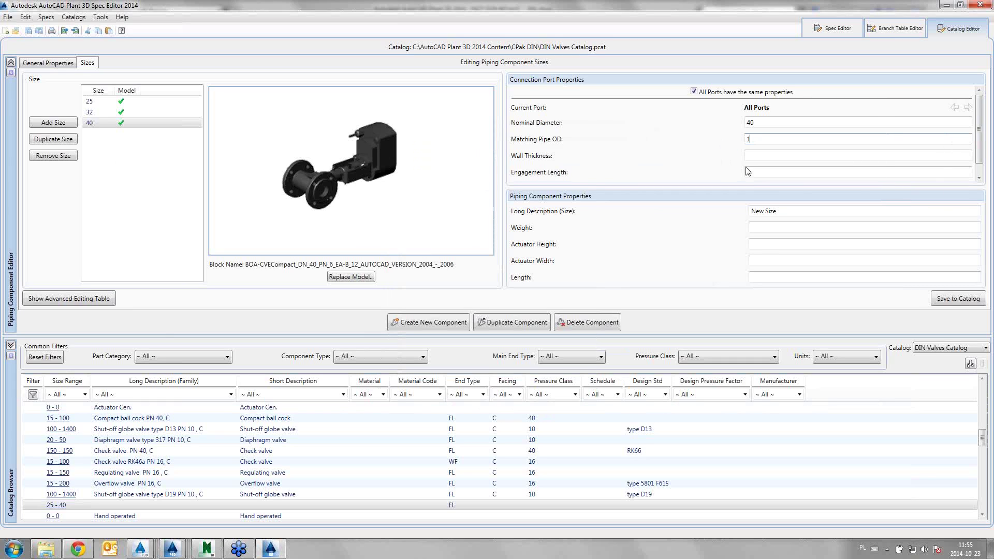
key(Tab)
key(Tab)
key(Tab)
text(K)
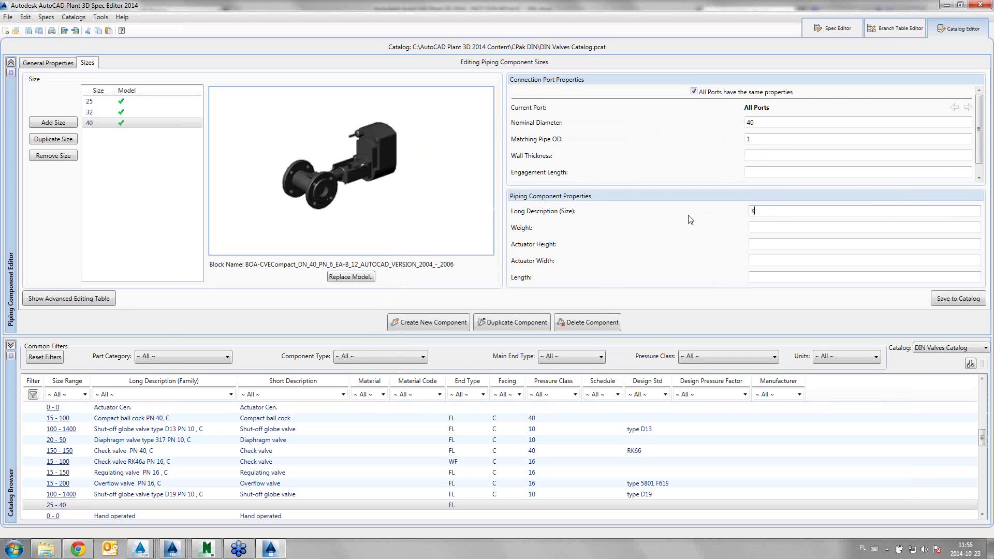
text(SB)
text(_)
text(DN40)
key(Tab)
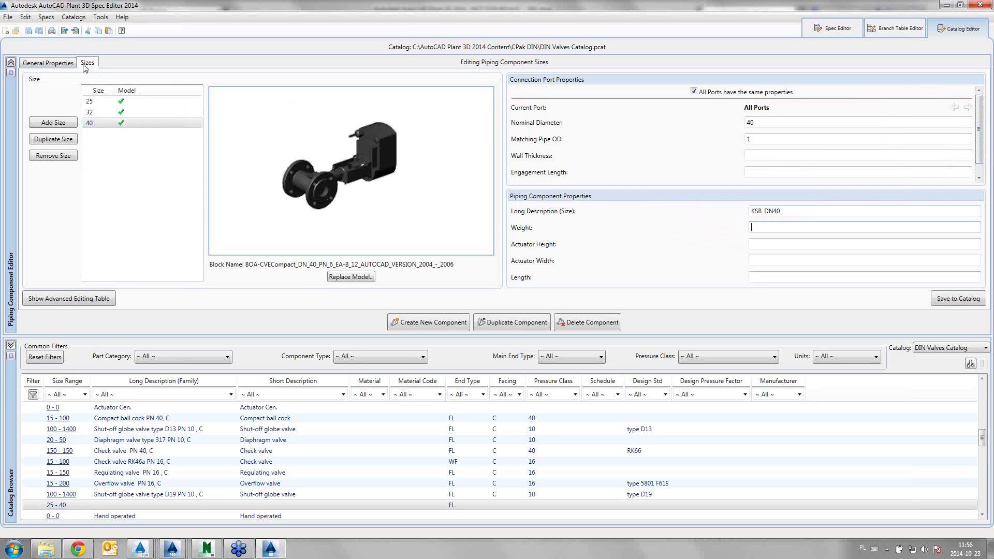
click(50, 62)
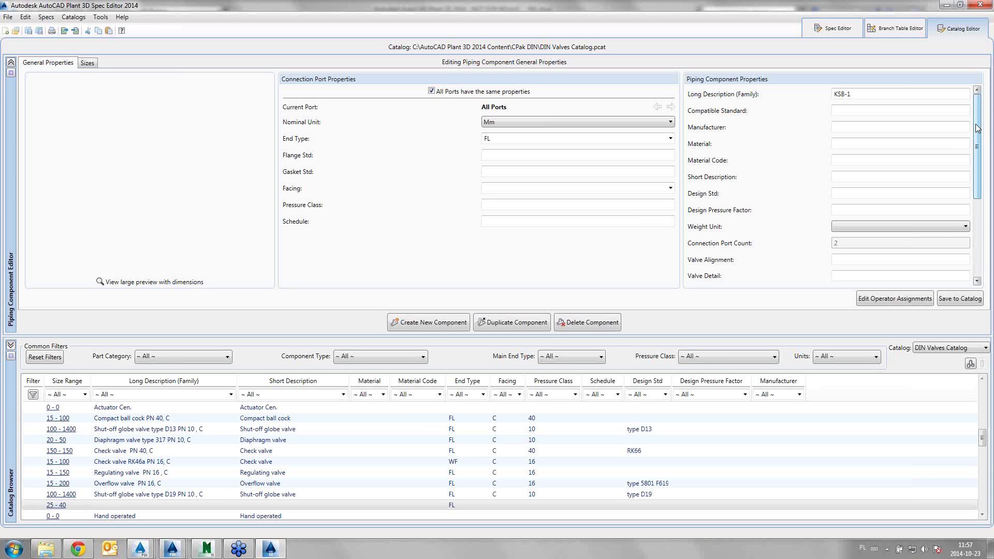
Step: Enter VALVE as the KSB-1 valve's Iso Symbol Type and BV as its Iso Symbol SKEY
drag(978, 128, 977, 207)
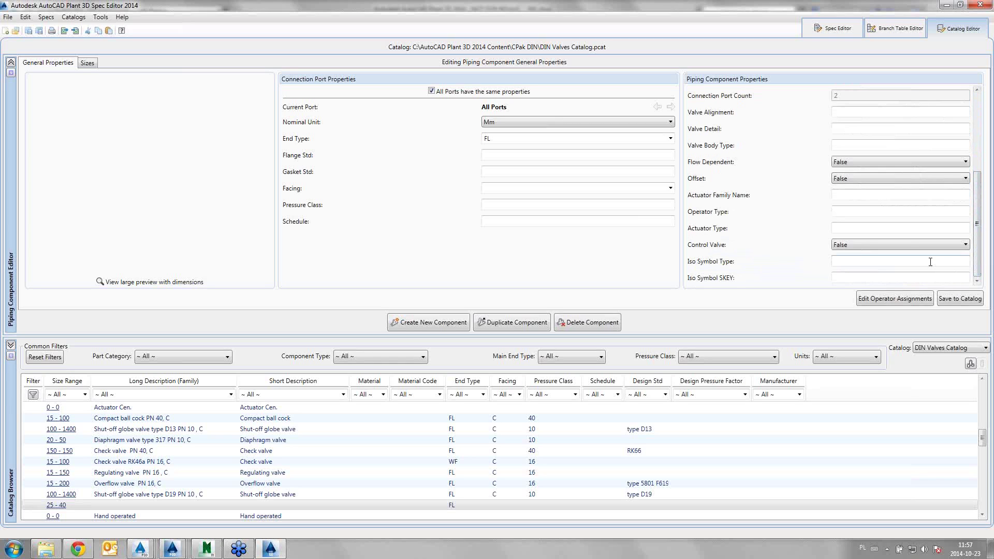
click(846, 277)
key(shift+Tab)
text(Va)
key(BackSpace)
text(ALVE)
key(Tab)
text(BV)
Step: Check the KSB-1 valve's sizes and save it to the DIN Valves Catalog
click(87, 63)
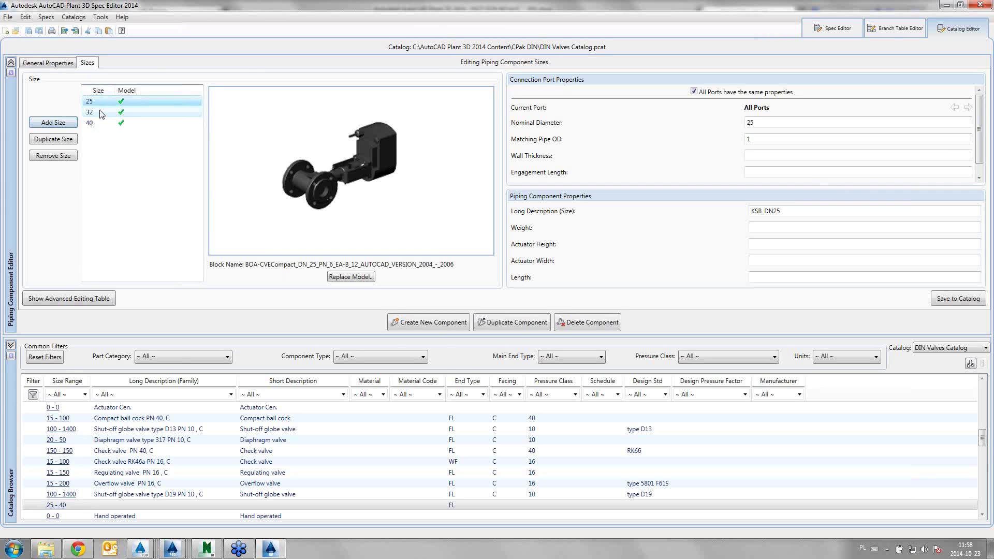
click(48, 62)
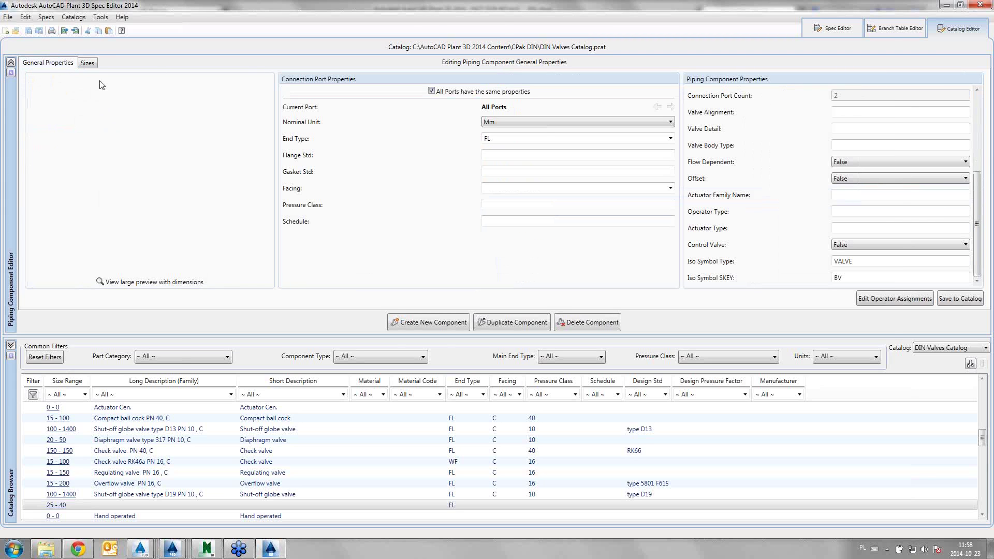
click(961, 304)
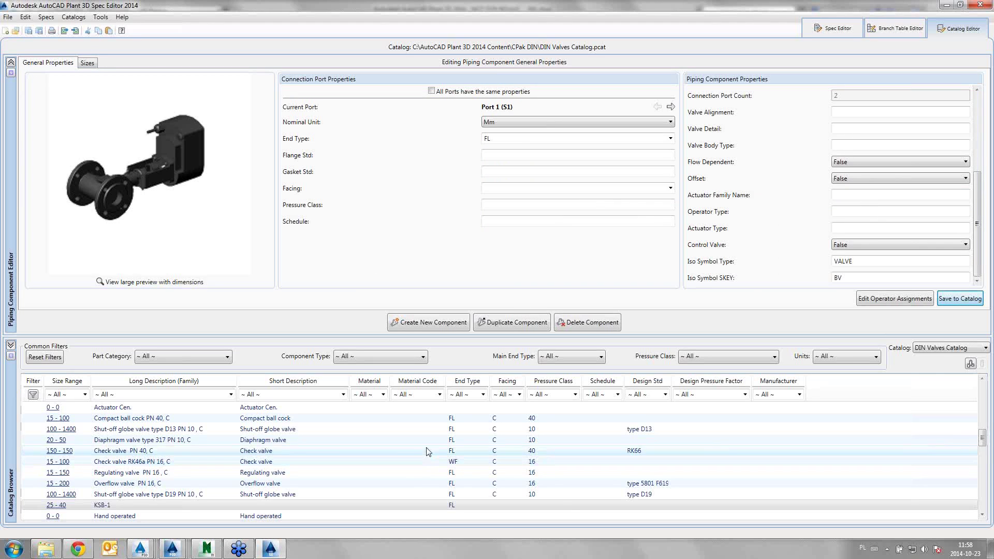
Step: Select the Hand Wheel component in the catalog list and review its sizes and general properties
scroll(466, 466, down, 1)
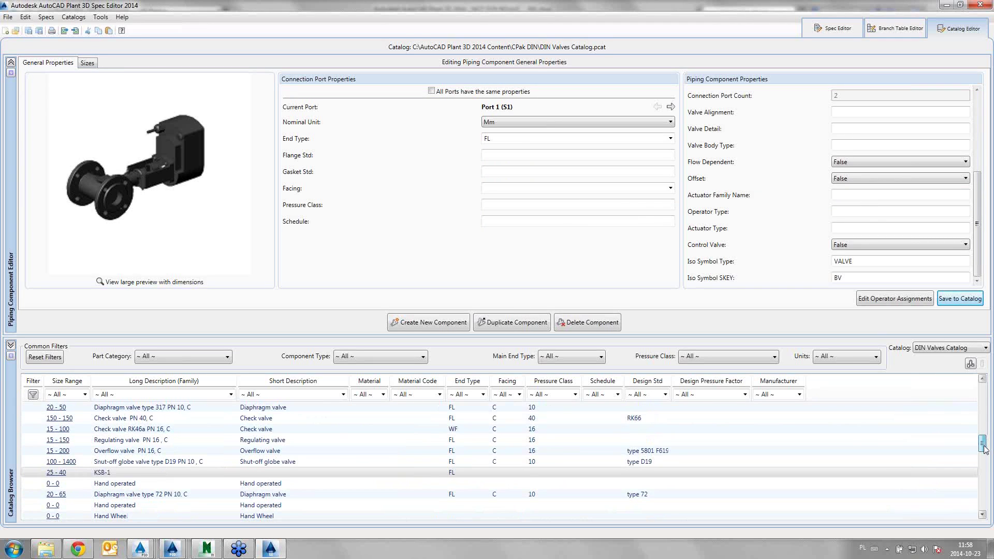
scroll(259, 482, down, 1)
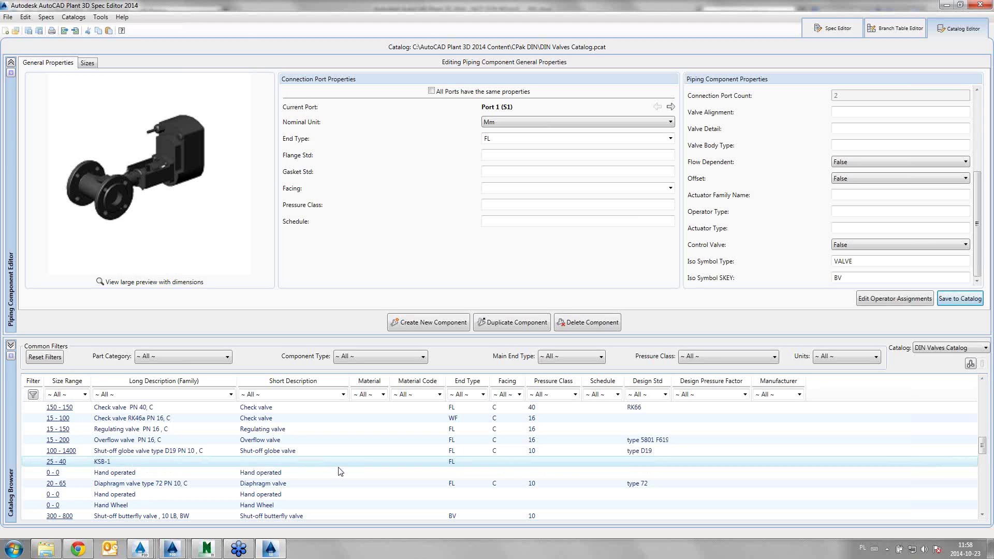
click(106, 471)
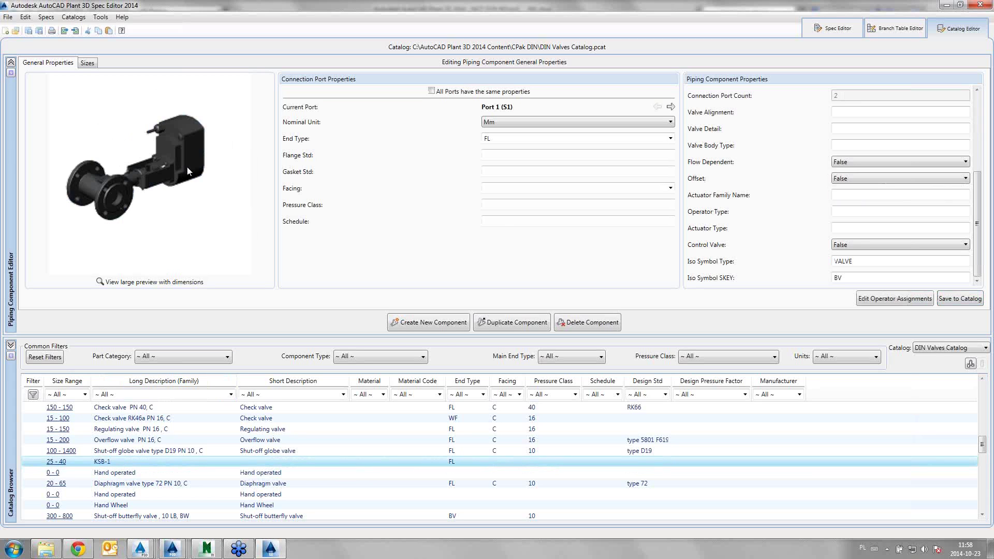
click(87, 63)
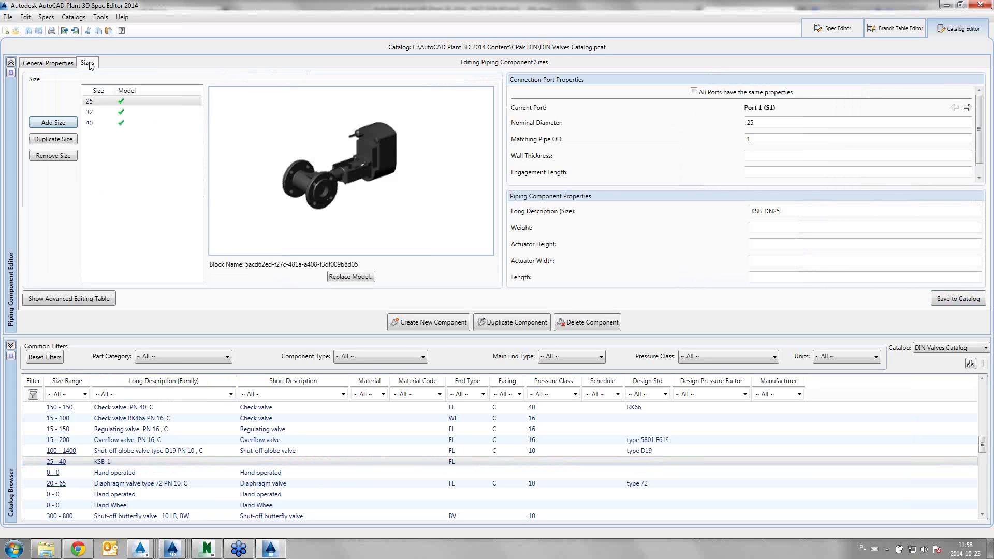
click(59, 66)
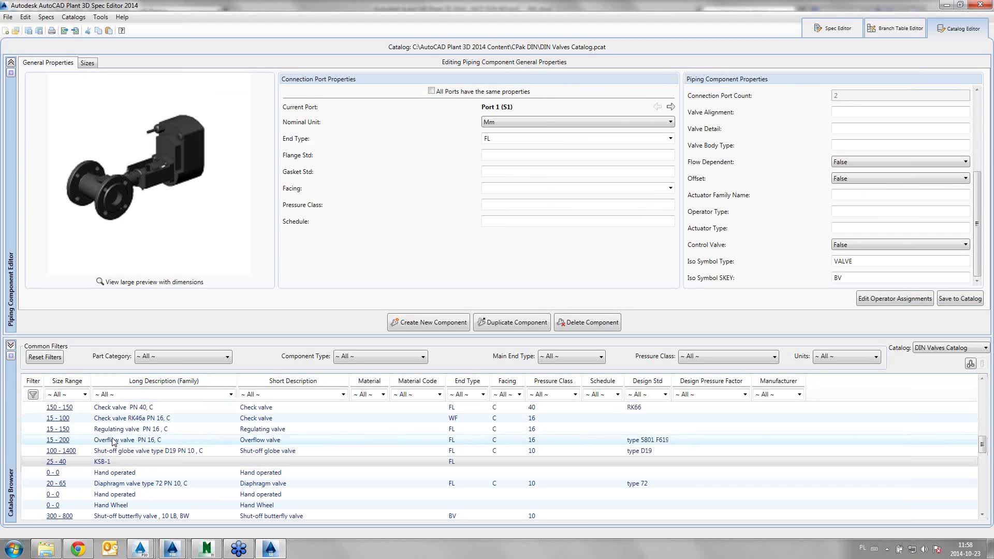
Step: Set the catalog's Part Category filter to Valves and inspect the Ball cock w. flange valve
click(110, 506)
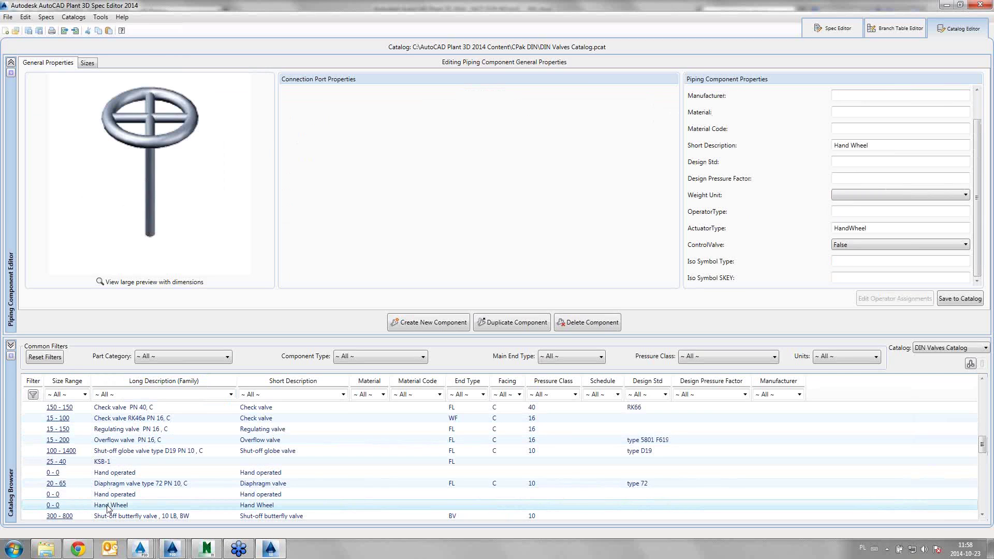
click(168, 357)
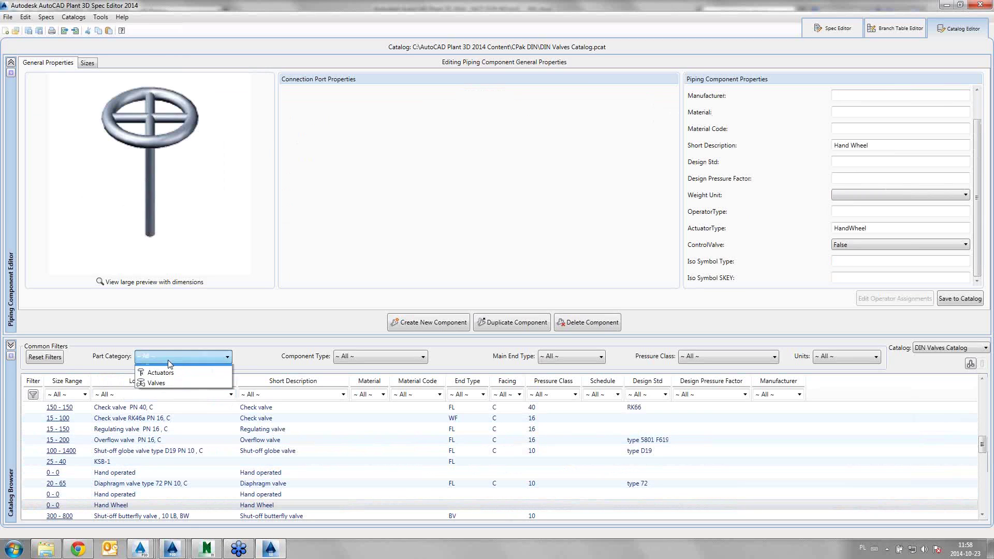
click(155, 391)
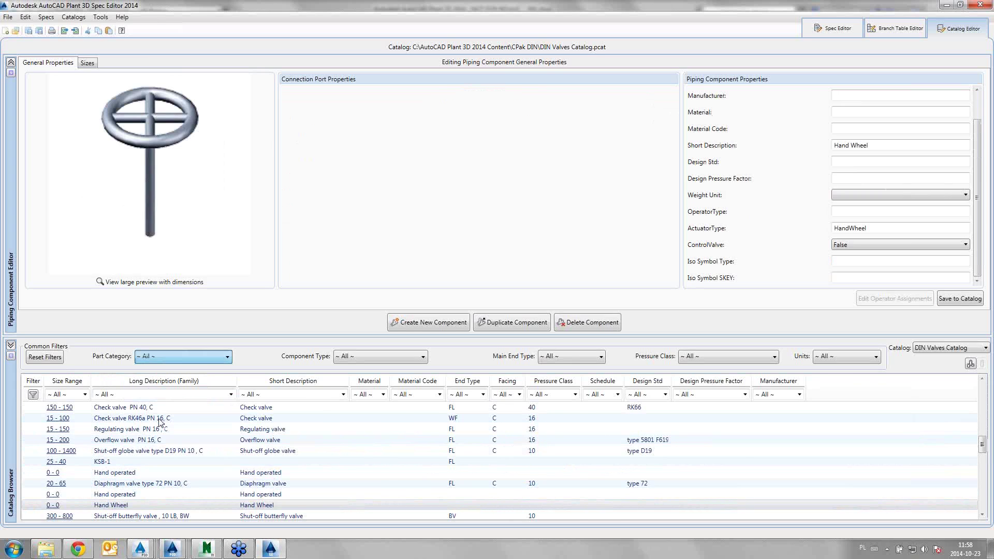
scroll(218, 451, down, 1)
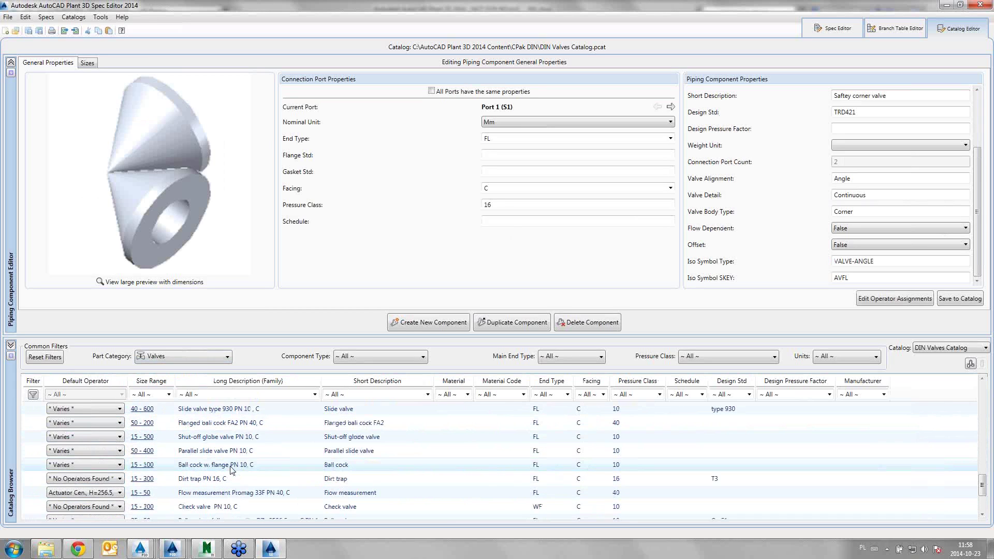
click(240, 461)
scroll(240, 460, down, 1)
scroll(240, 459, down, 1)
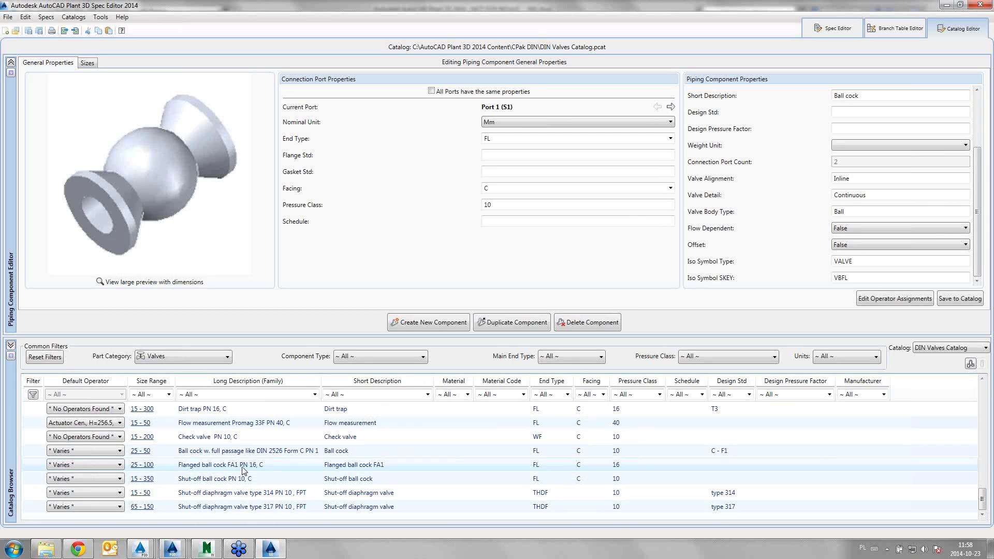
drag(982, 500, 984, 426)
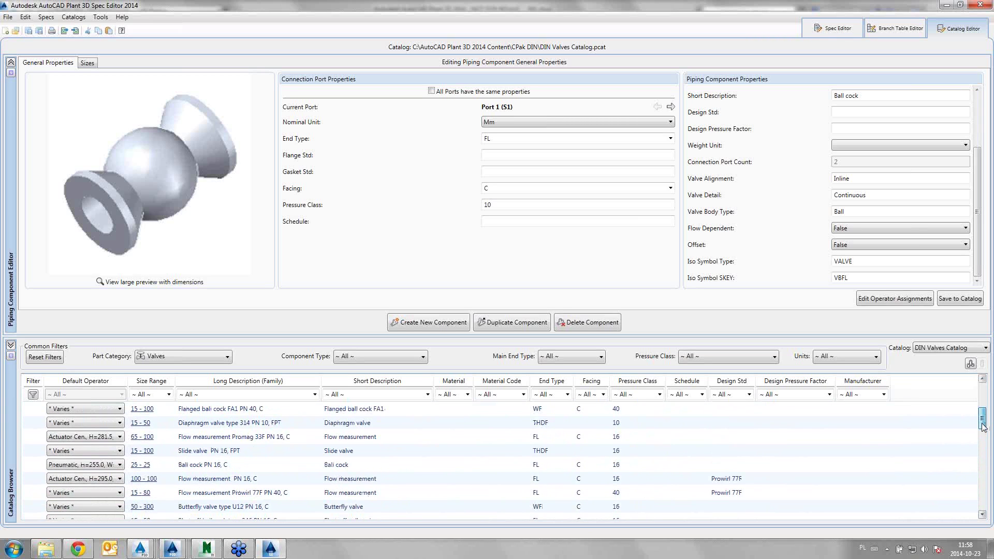
scroll(266, 473, up, 1)
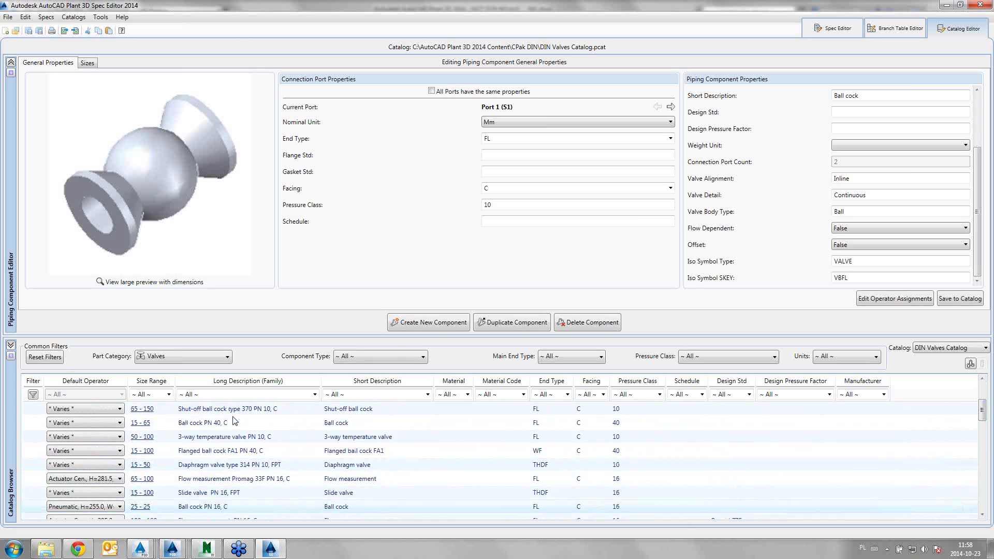
scroll(266, 472, up, 1)
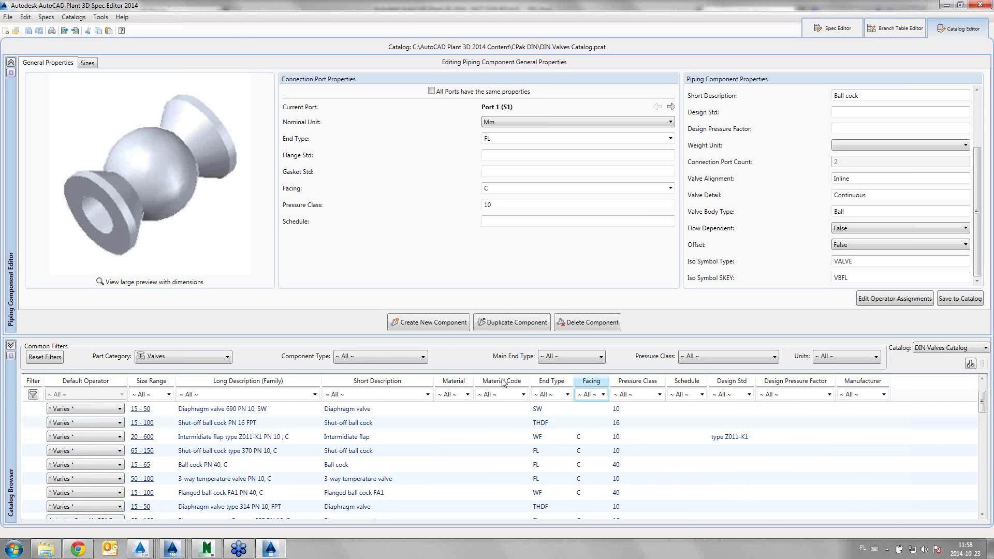
Step: Filter the Component Type to Ball and scroll through the ball valves
click(394, 356)
text(Ball)
key(Return)
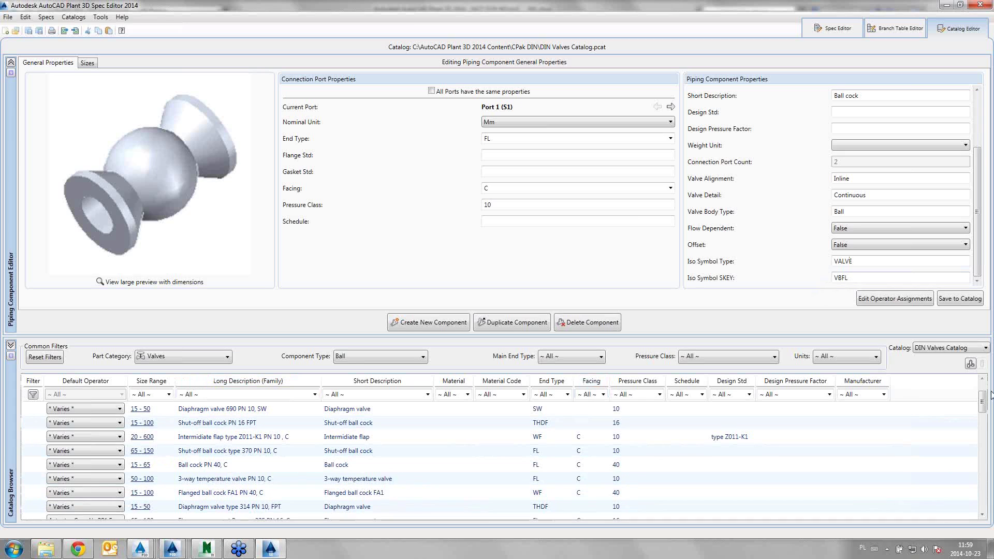
click(976, 409)
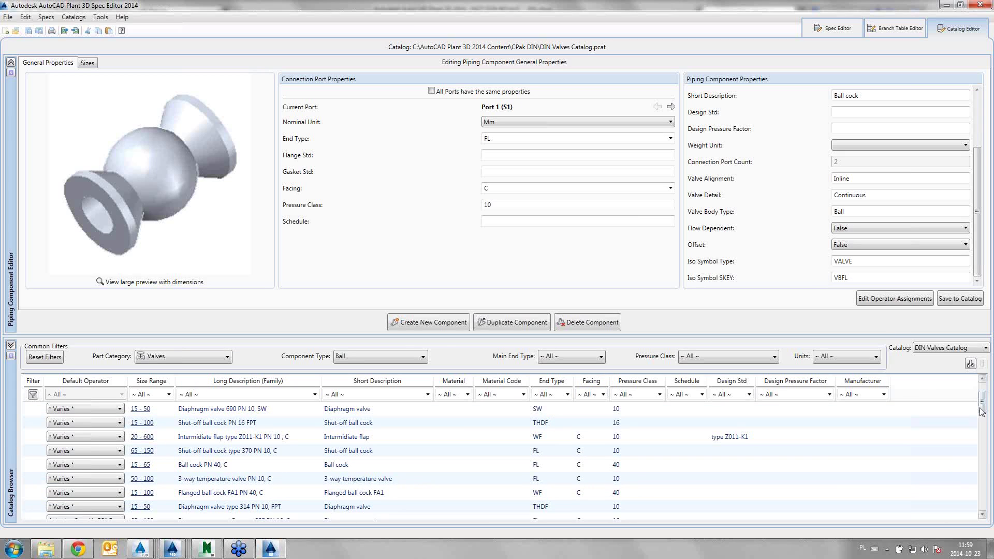
scroll(979, 440, down, 1)
scroll(978, 450, down, 2)
scroll(981, 461, down, 2)
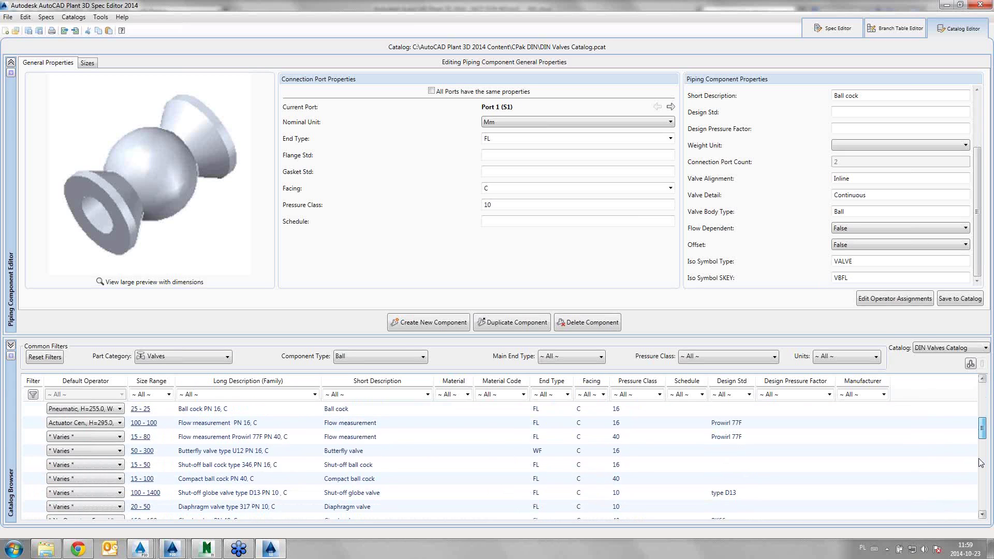
scroll(980, 469, down, 3)
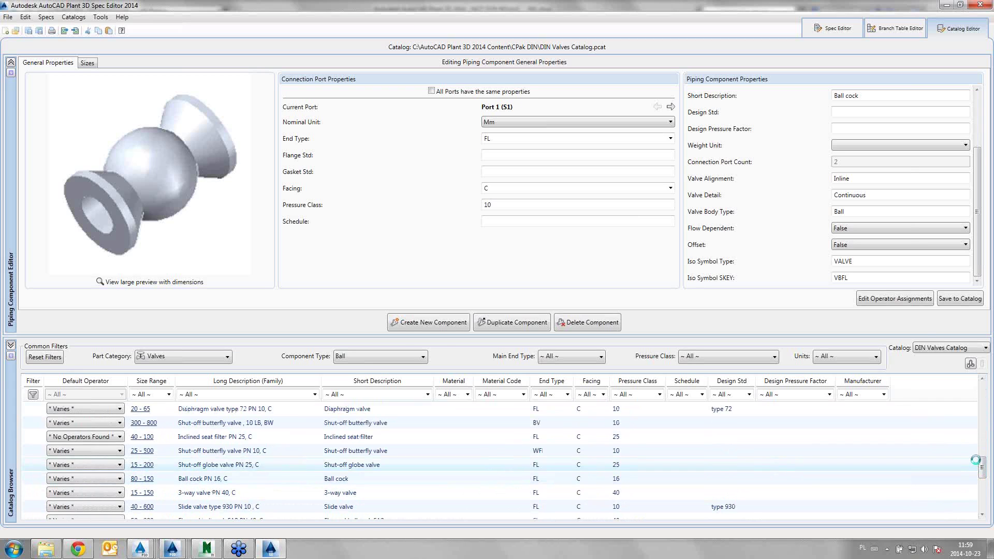
scroll(984, 484, down, 1)
scroll(984, 497, down, 2)
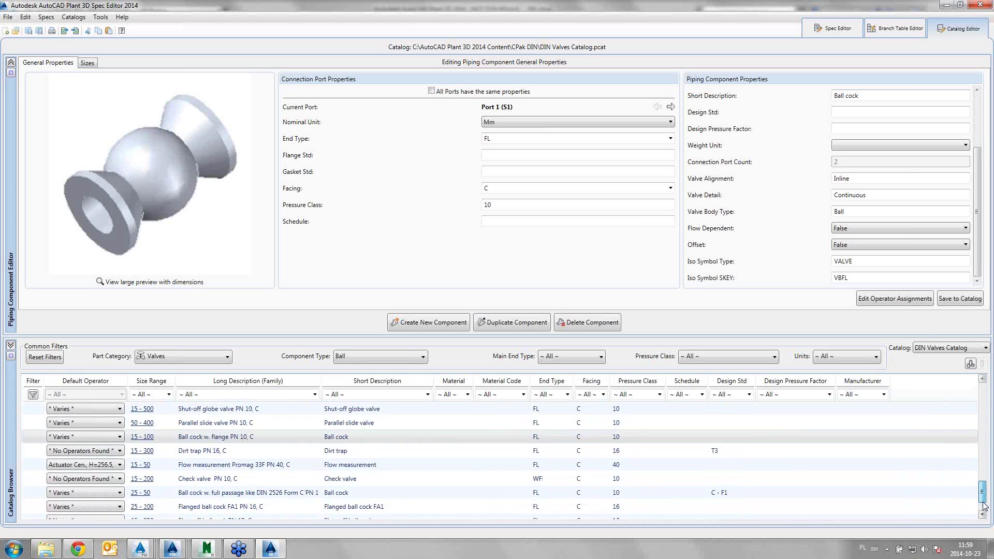
scroll(984, 510, down, 2)
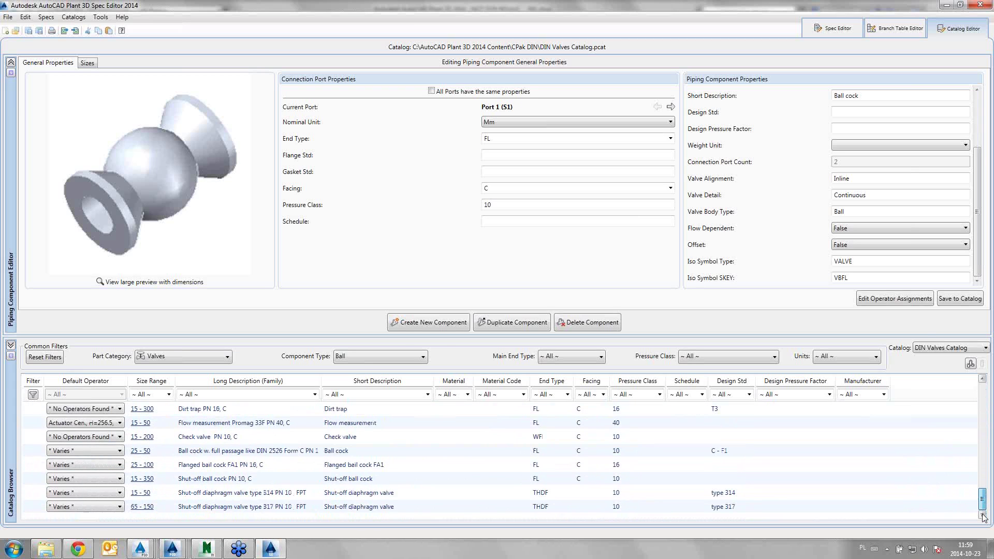
Step: Reset the Component Type filter to All and browse the valve list
click(415, 356)
click(386, 369)
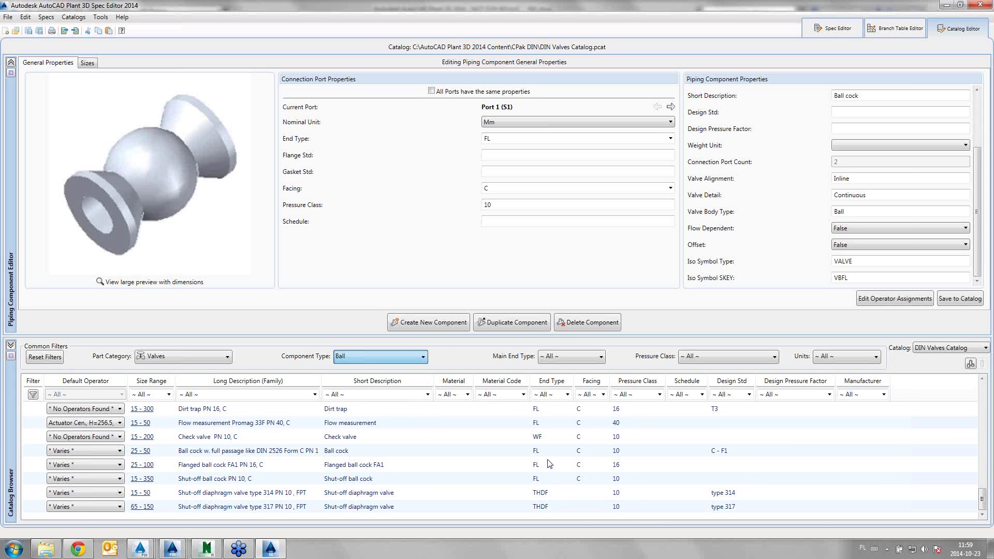
scroll(985, 484, up, 1)
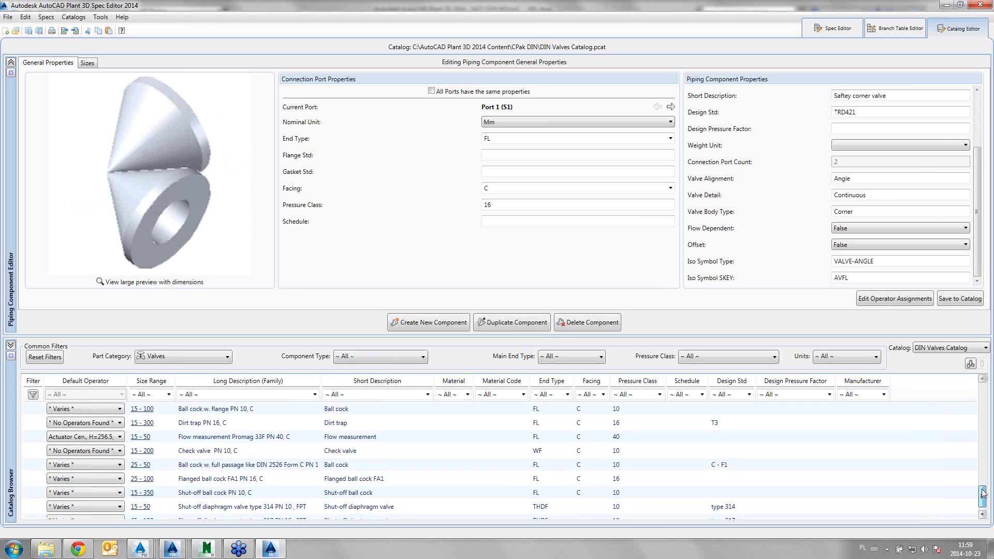
scroll(984, 472, up, 1)
scroll(982, 462, up, 1)
scroll(982, 461, up, 2)
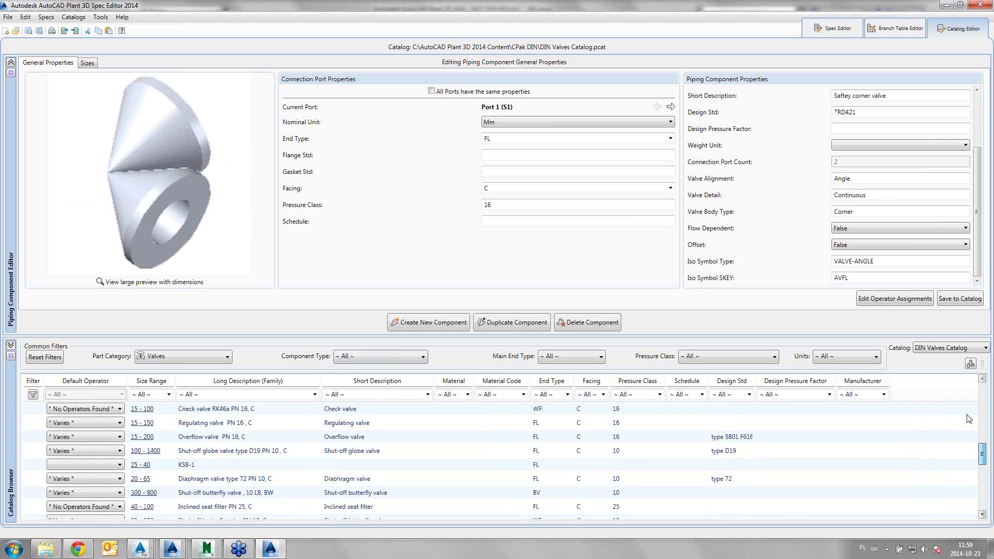
scroll(466, 476, up, 2)
scroll(210, 484, up, 1)
scroll(213, 483, down, 1)
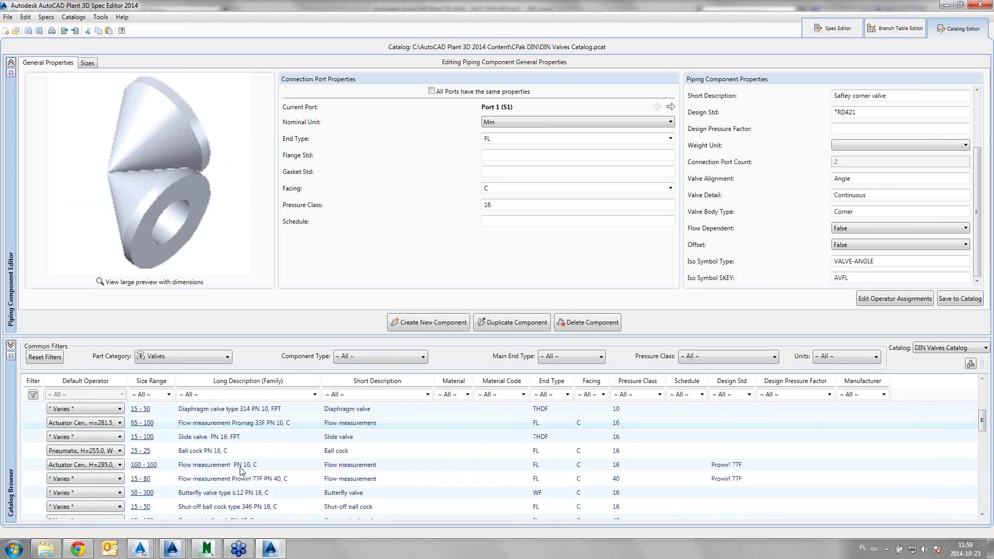
scroll(223, 479, down, 1)
scroll(238, 472, down, 2)
scroll(239, 471, down, 1)
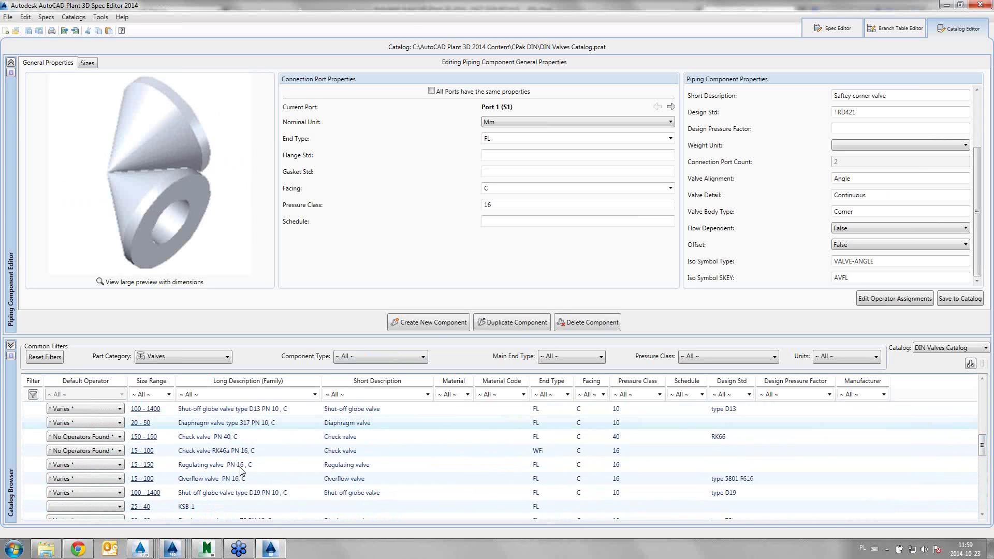
scroll(240, 470, down, 1)
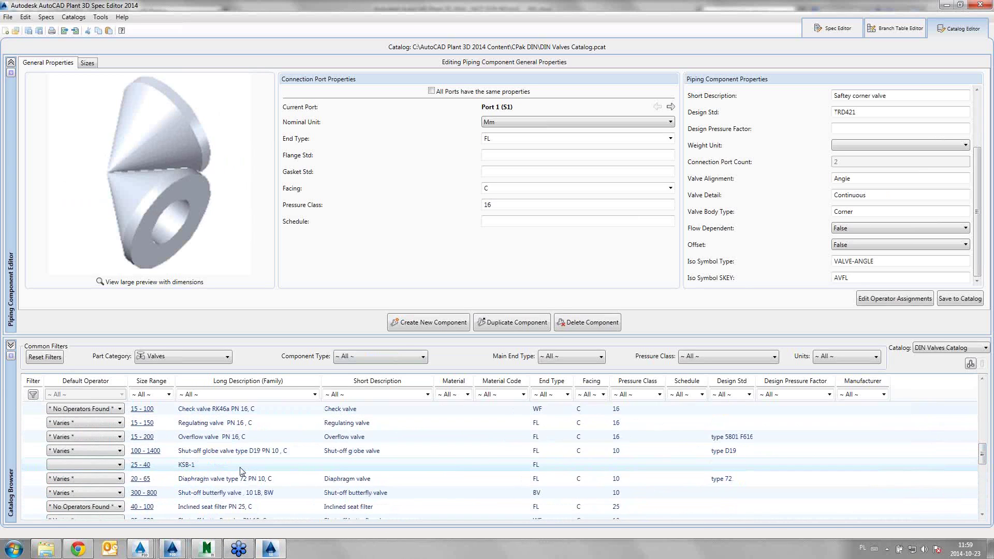
Step: Change the KSB-1 valve's Iso Symbol SKEY from BV to VBFL and save it to the catalog
click(209, 465)
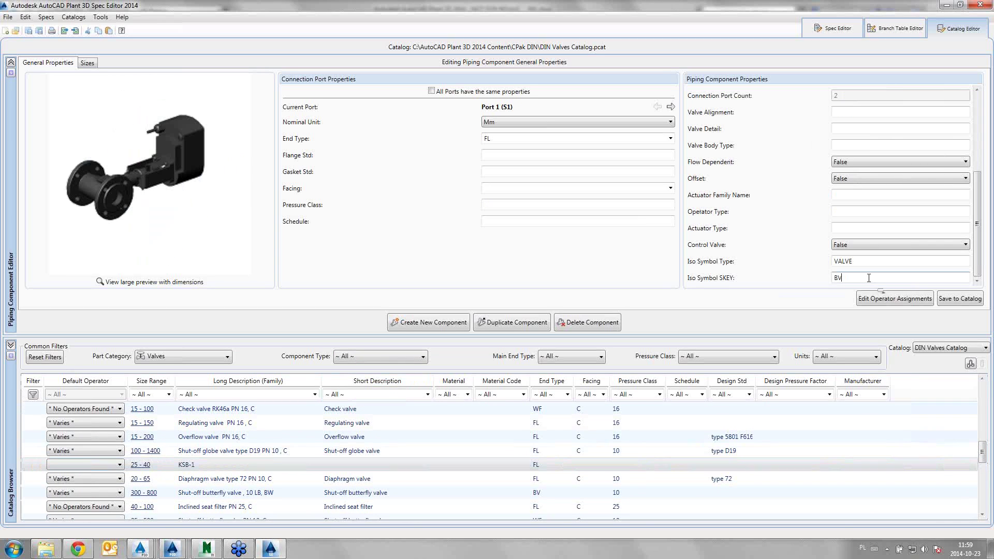
click(844, 278)
key(BackSpace)
key(BackSpace)
text(v)
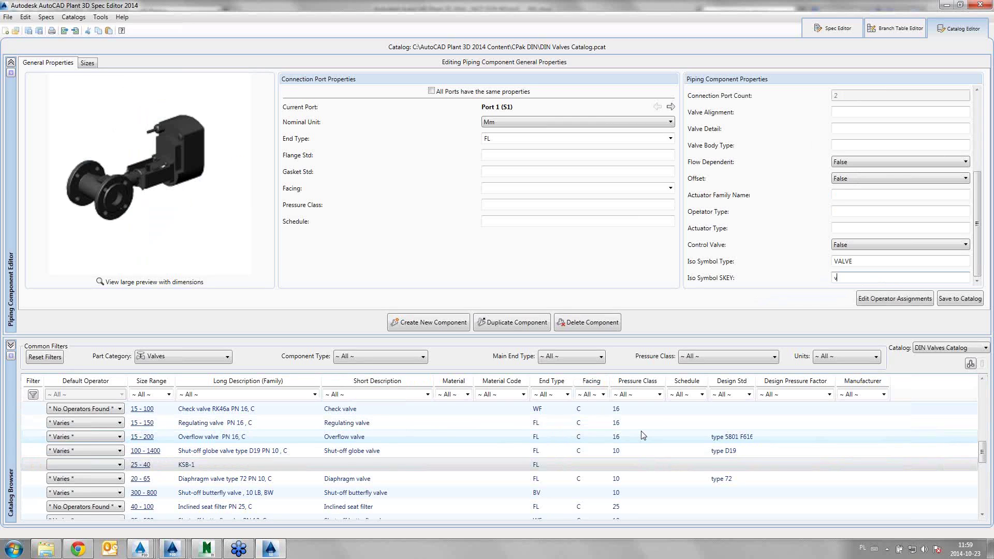
text(bf)
key(BackSpace)
key(BackSpace)
key(BackSpace)
text(VB)
text(FL)
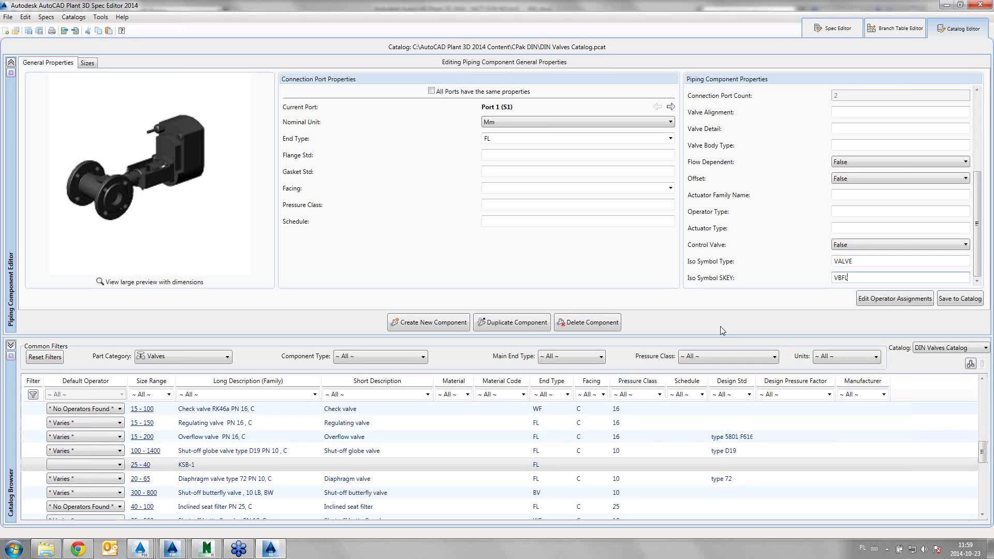
click(965, 300)
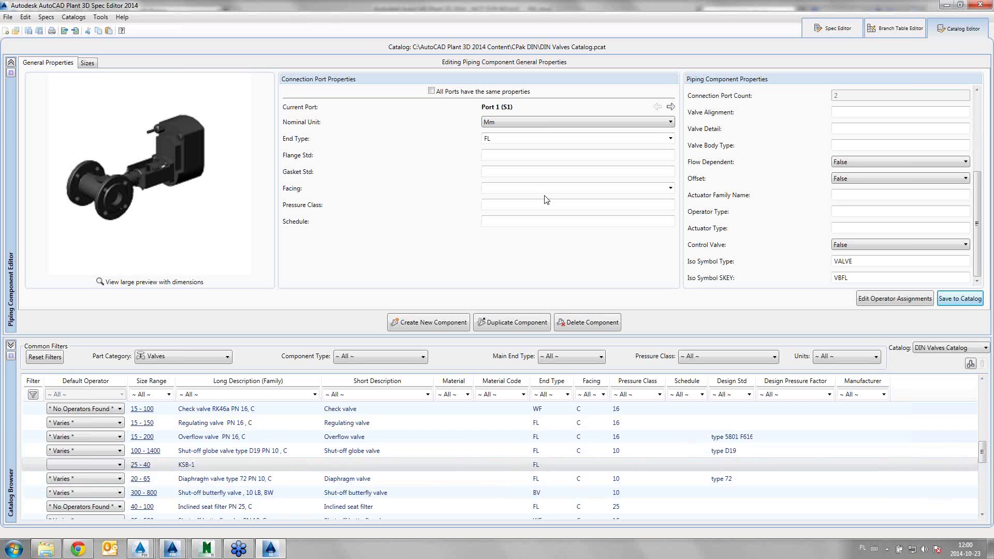
Step: Add the KSB-1 valve (sizes 25–40) from the catalog to the 10HC01 spec sheet's Valve group
click(837, 28)
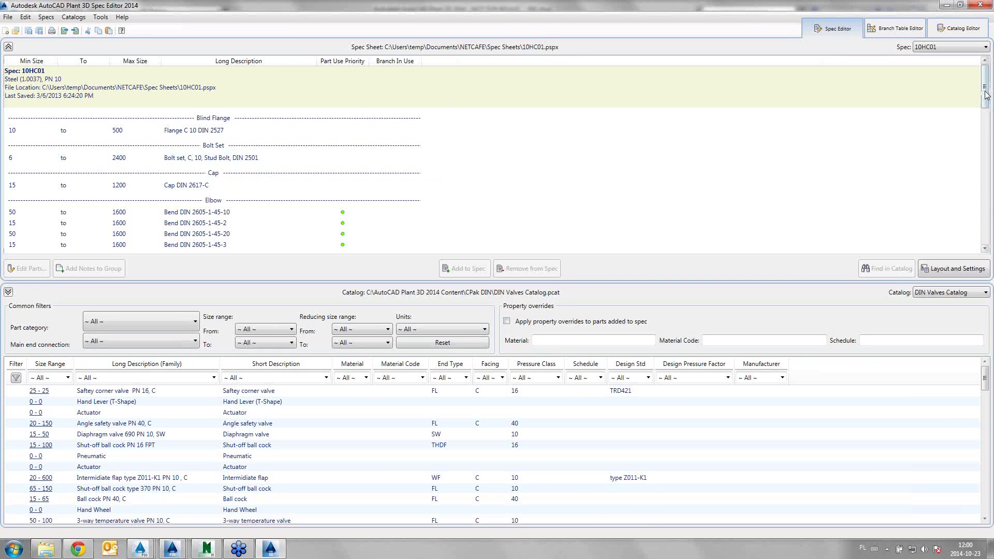
click(986, 248)
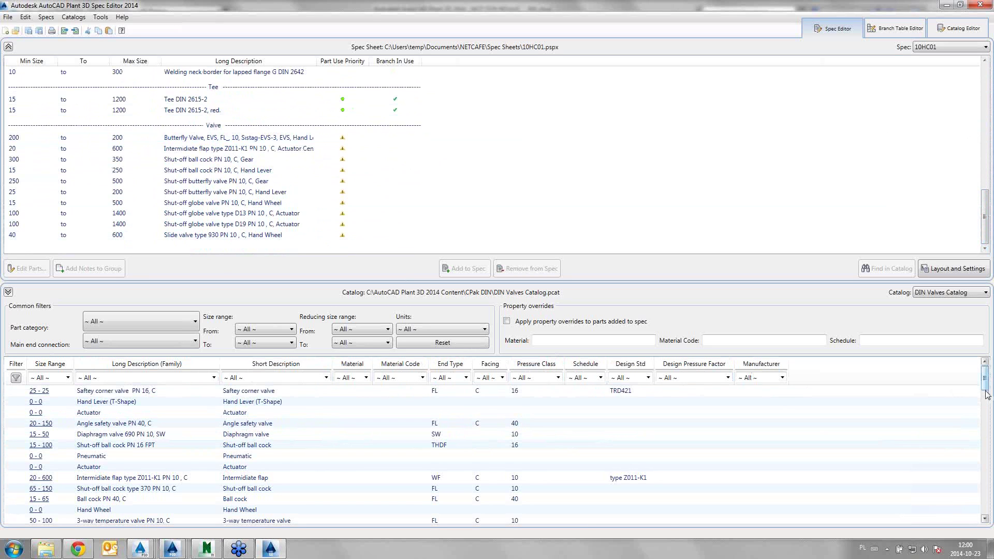
drag(985, 387, 986, 435)
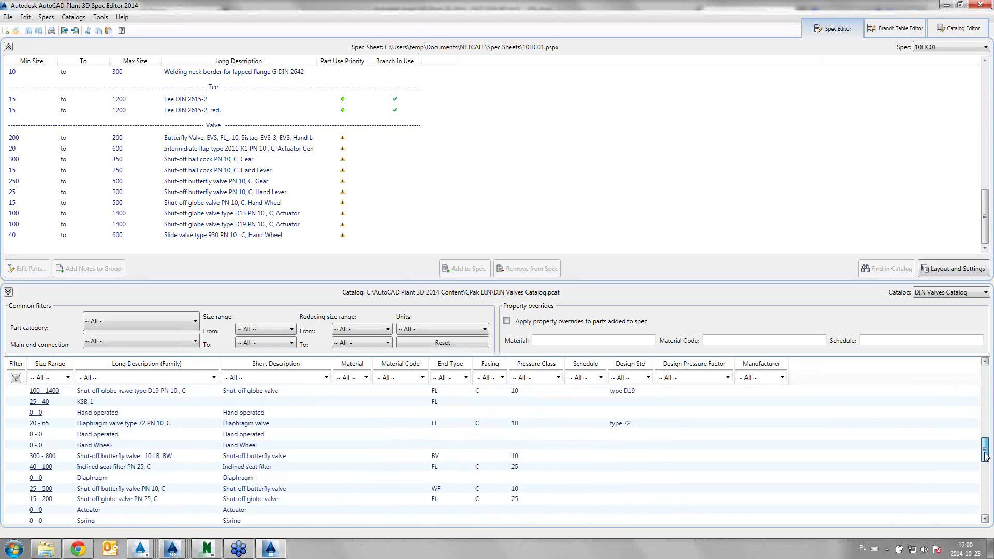
scroll(706, 443, down, 5)
click(183, 414)
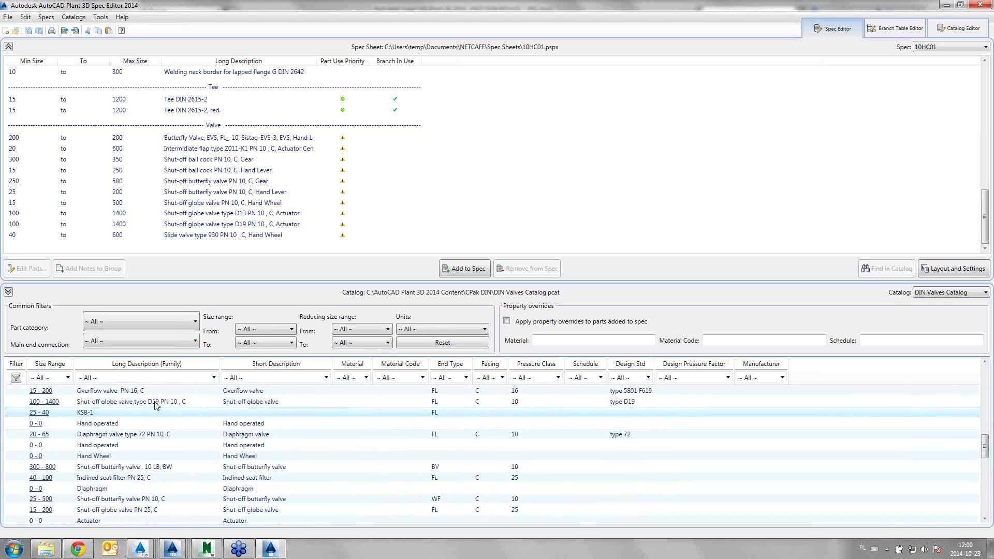
click(465, 269)
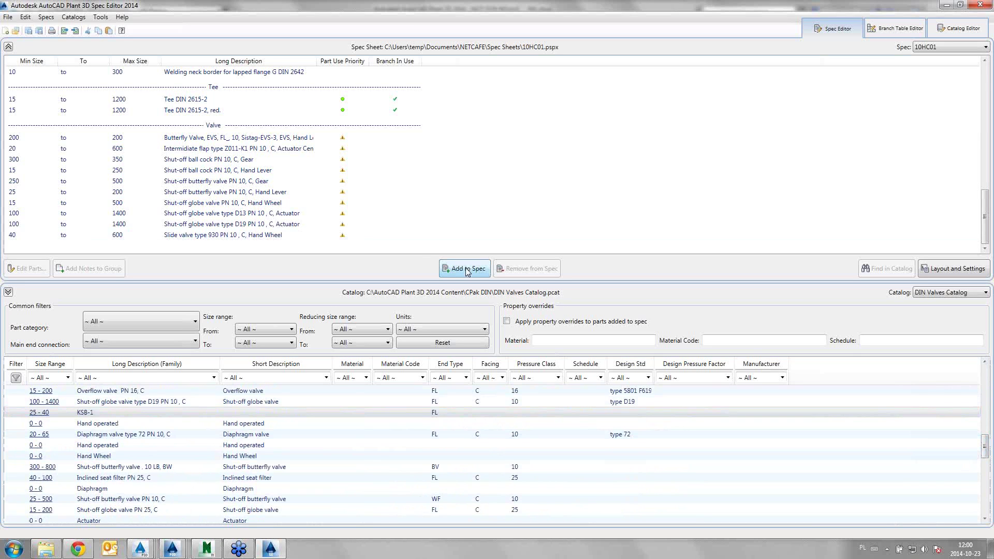
click(468, 270)
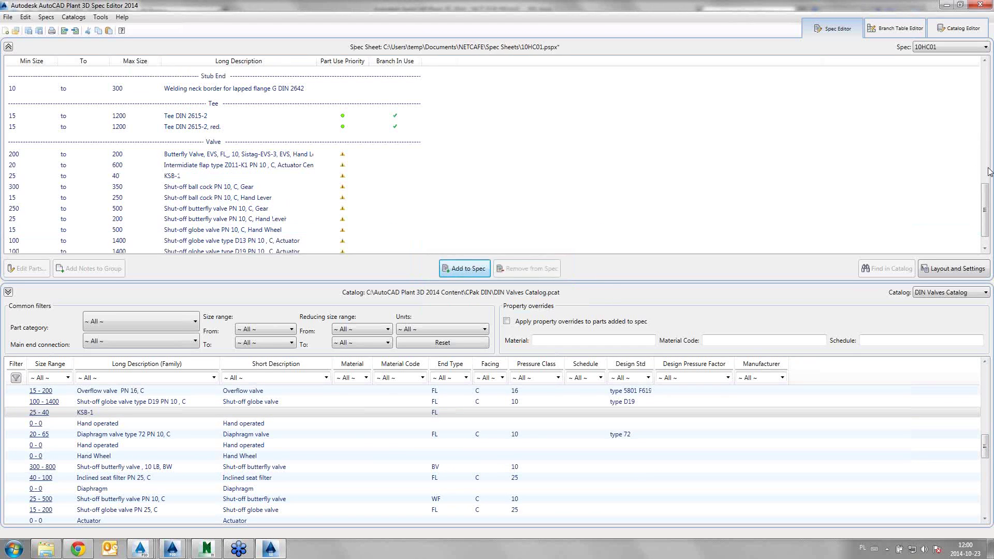
drag(987, 200, 917, 222)
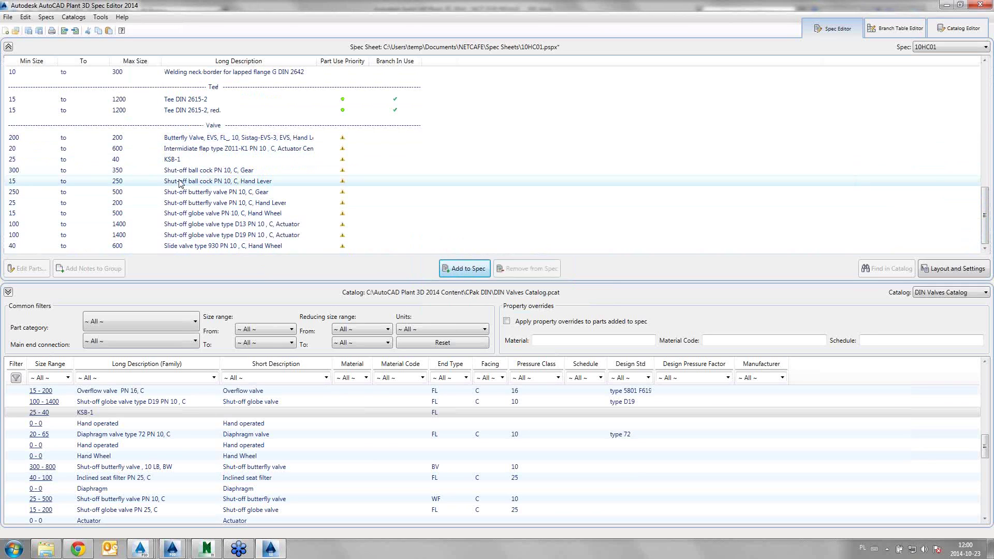
click(8, 17)
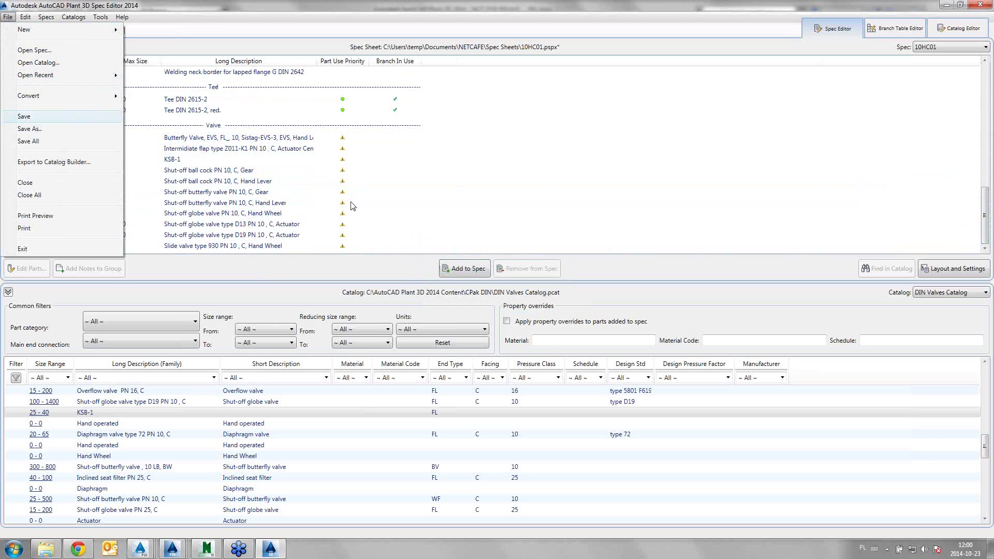
Step: Save the edited spec as a new file 10HC01A.pspx in the NETCAFE\Spec Sheets folder
click(24, 117)
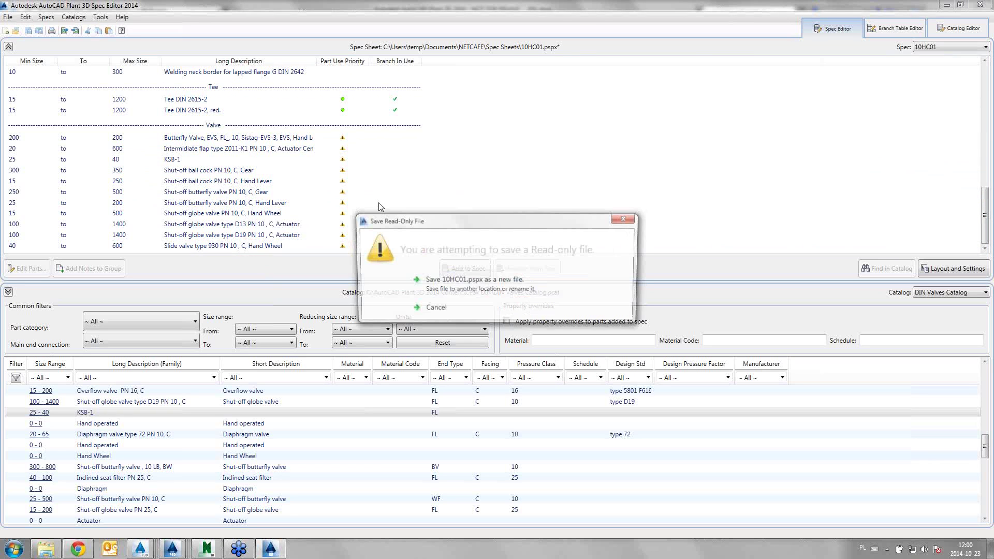
click(476, 283)
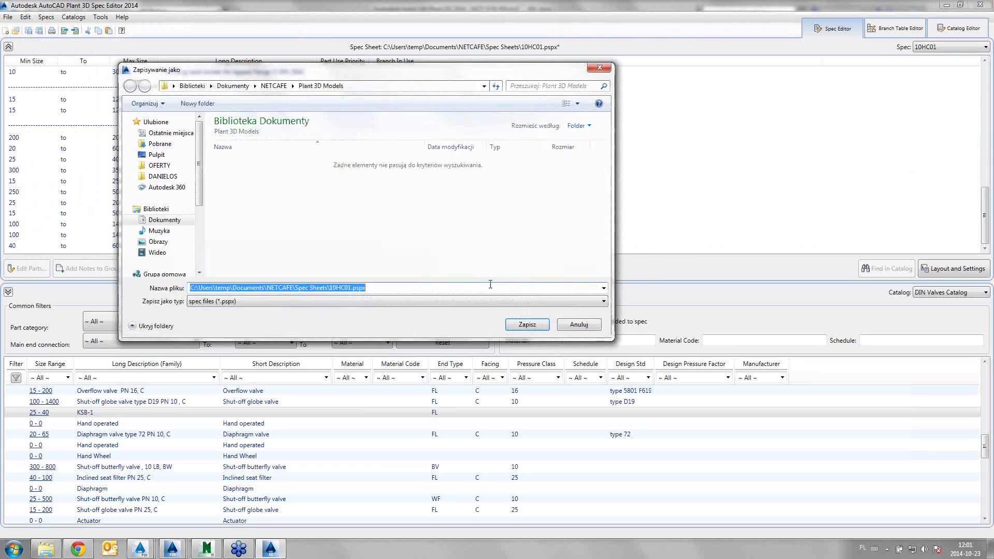
click(352, 287)
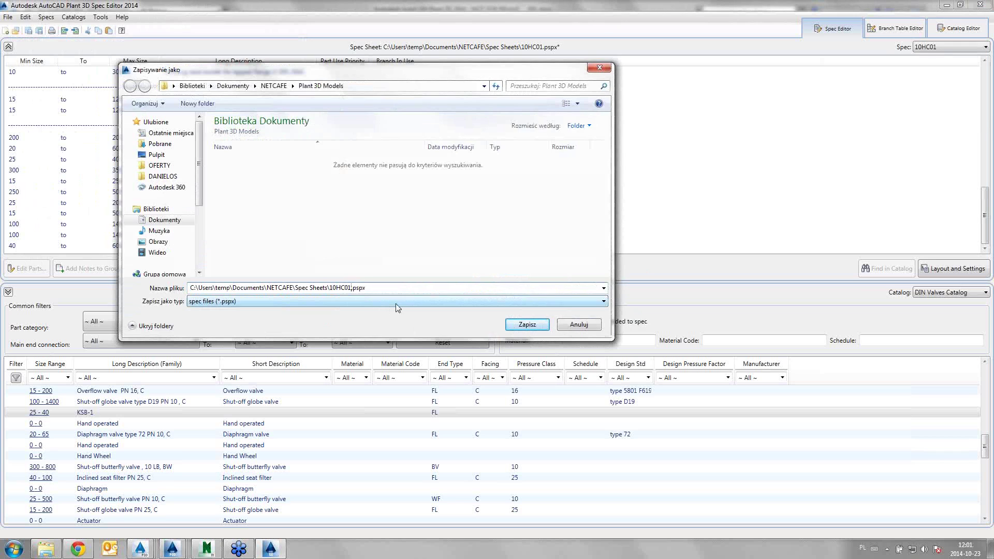
text(a)
key(BackSpace)
text(A)
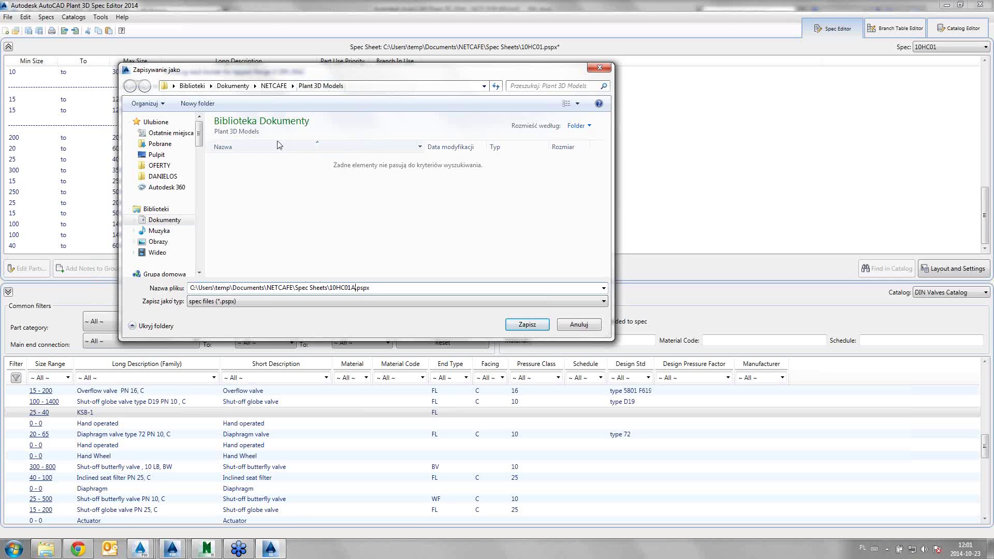
click(287, 87)
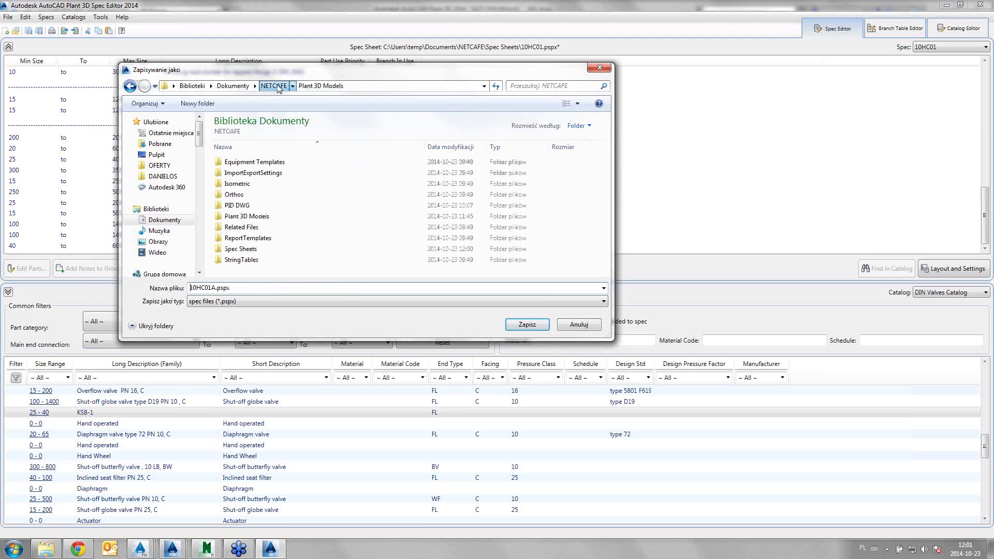
double_click(242, 249)
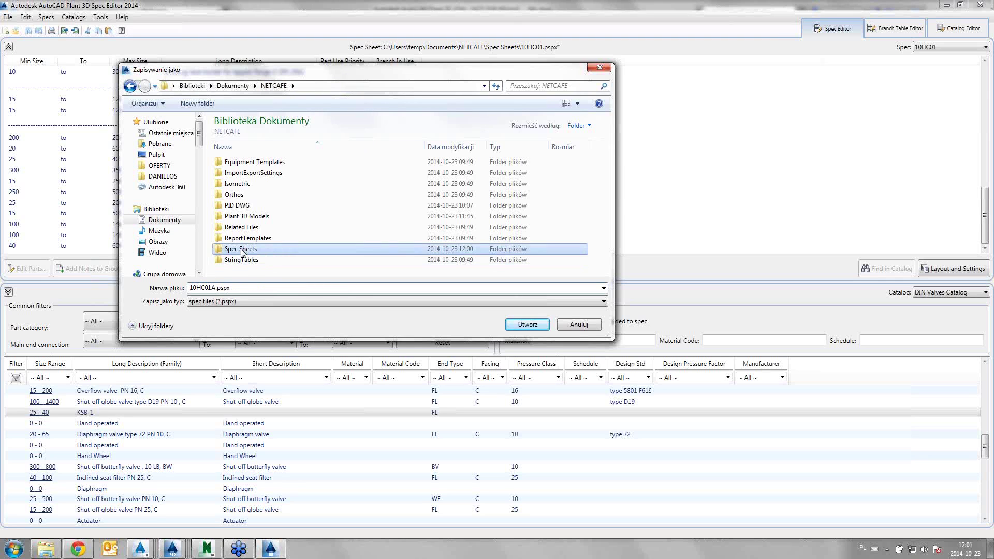
scroll(608, 179, down, 1)
mouse_move(609, 185)
mouse_down()
mouse_move(610, 255)
mouse_move(607, 158)
mouse_up()
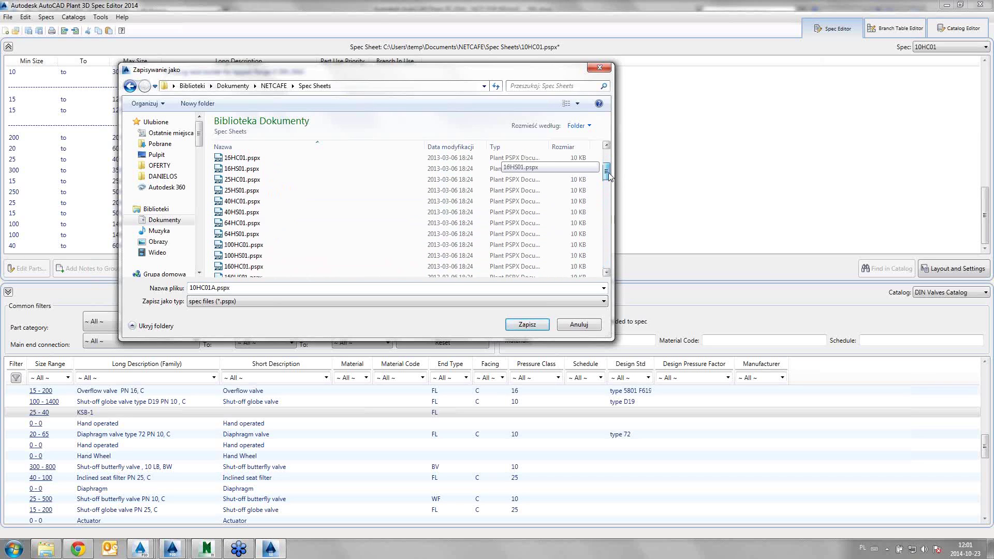
click(527, 327)
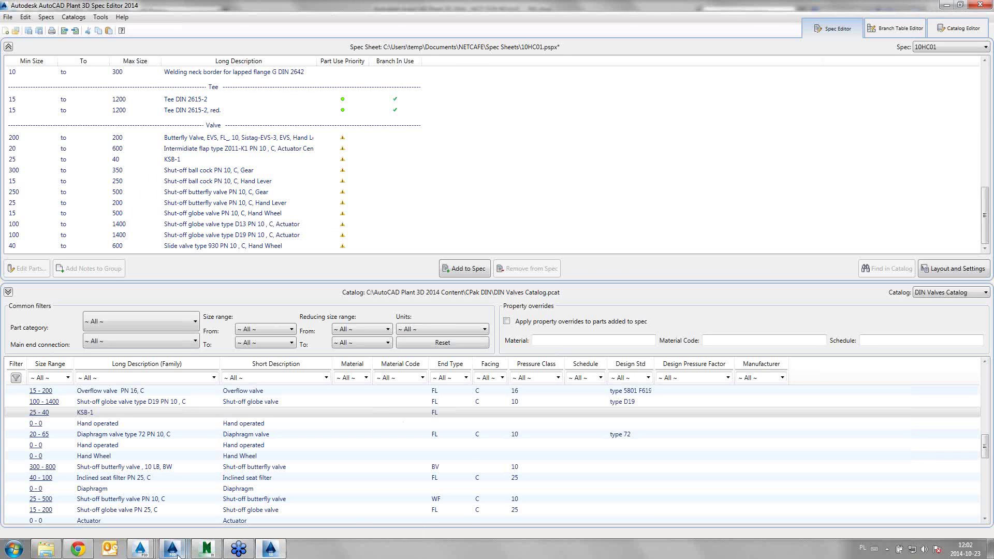
Step: Return to Plant 3D's 001 drawing and orbit and zoom in on the vessel and its pipes
mouse_move(172, 549)
click(303, 489)
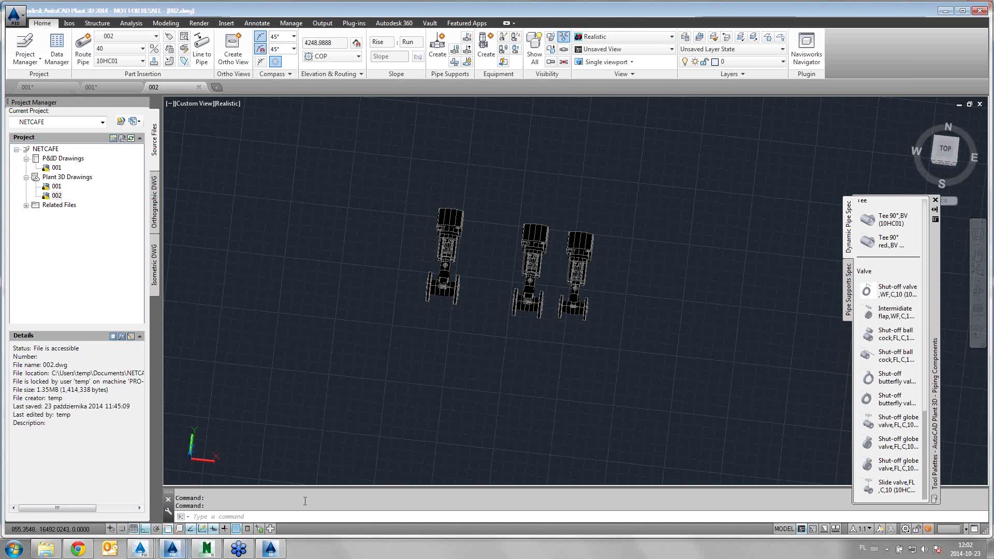
click(101, 86)
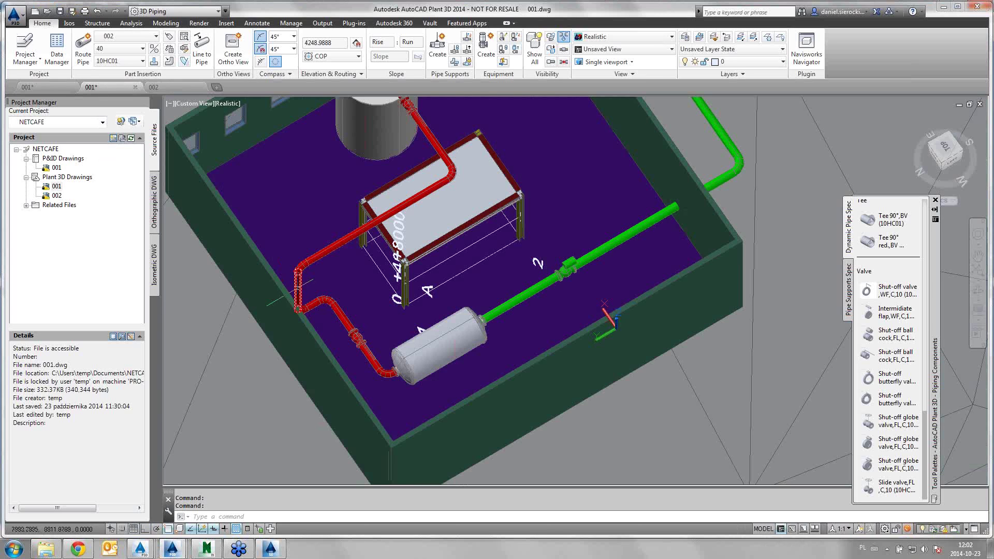
mouse_move(423, 362)
shift+middle_down()
mouse_move(367, 267)
mouse_move(493, 345)
mouse_move(387, 326)
mouse_move(399, 314)
shift+middle_up()
scroll(493, 345, down, 5)
scroll(399, 313, down, 3)
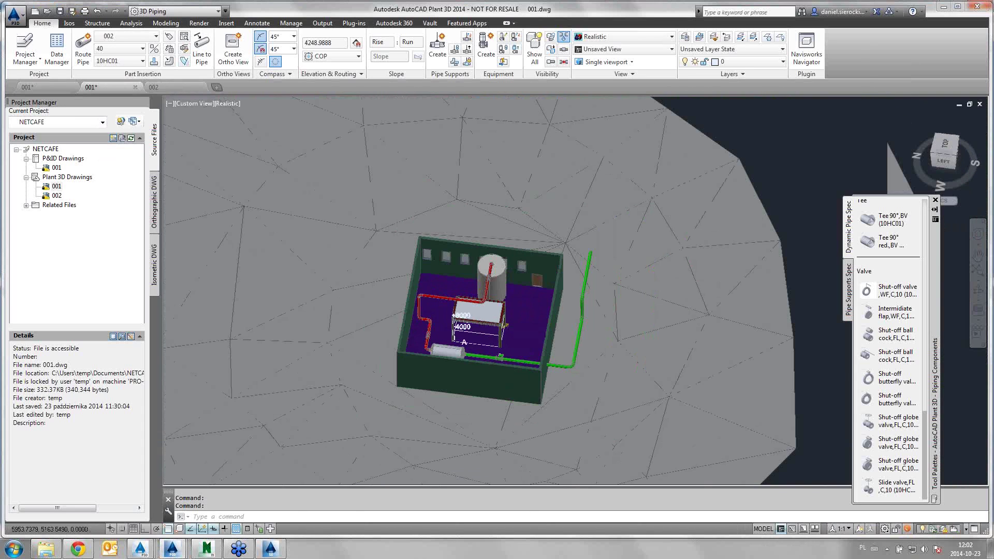
scroll(403, 310, up, 5)
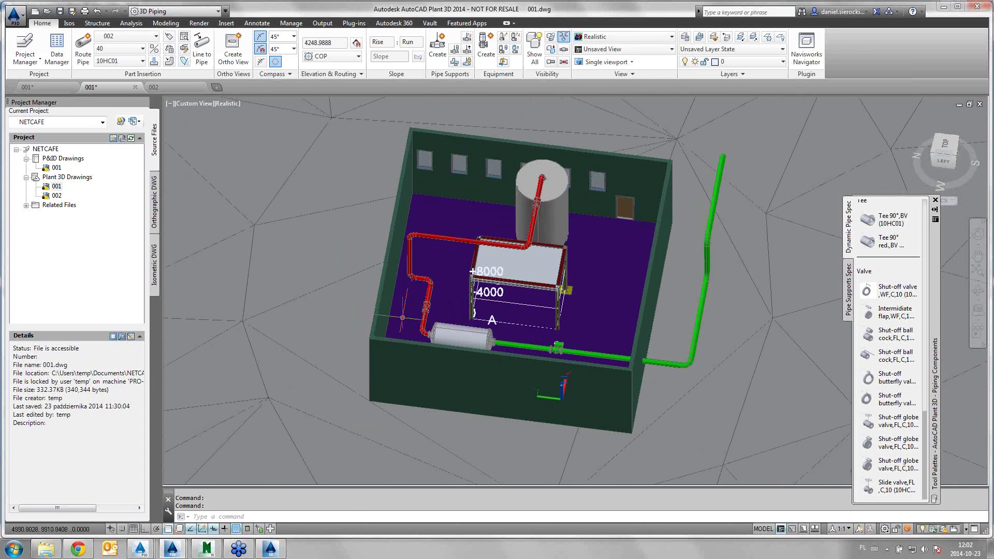
mouse_move(403, 309)
shift+middle_down()
mouse_move(472, 377)
mouse_move(456, 332)
mouse_move(467, 316)
shift+middle_up()
scroll(523, 370, up, 3)
scroll(497, 342, up, 3)
scroll(470, 319, up, 2)
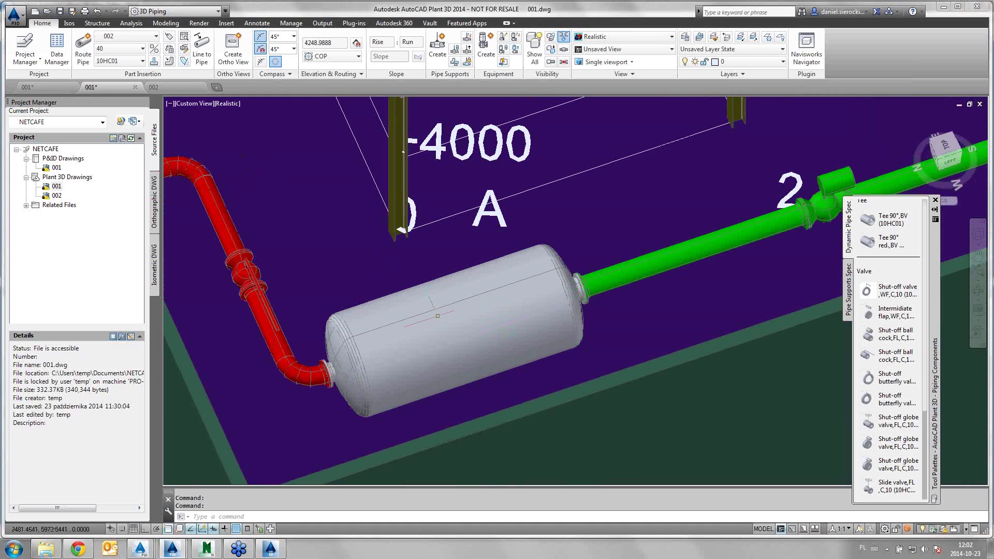
Step: Choose 10HC01A in the Part Insertion spec dropdown so the palette lists its parts
click(128, 61)
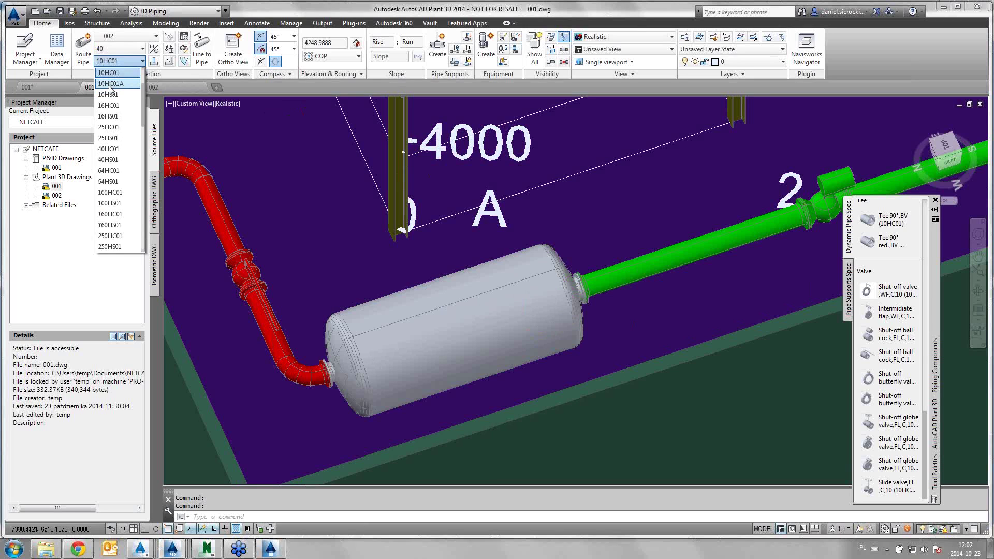
click(114, 84)
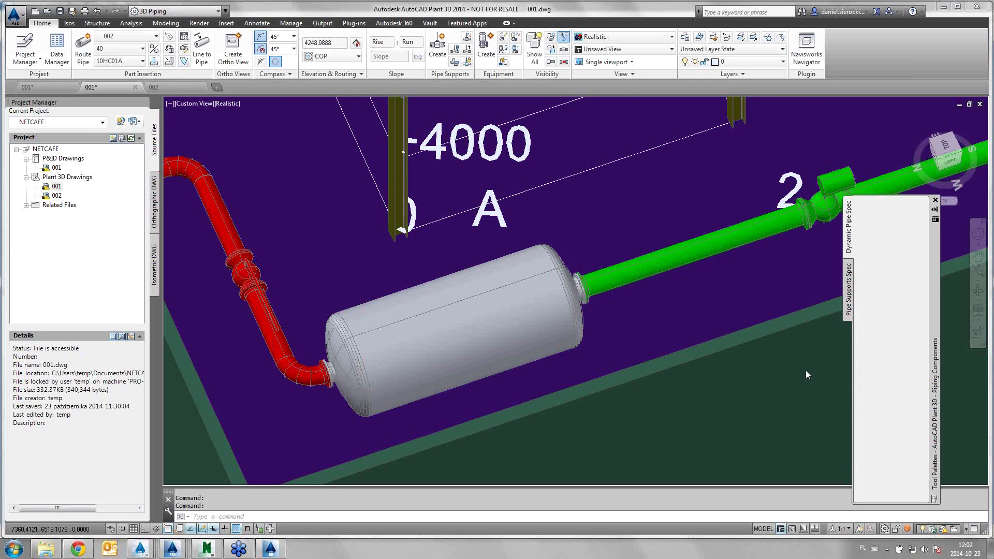
mouse_move(935, 347)
mouse_down()
mouse_move(928, 290)
mouse_move(922, 502)
mouse_up()
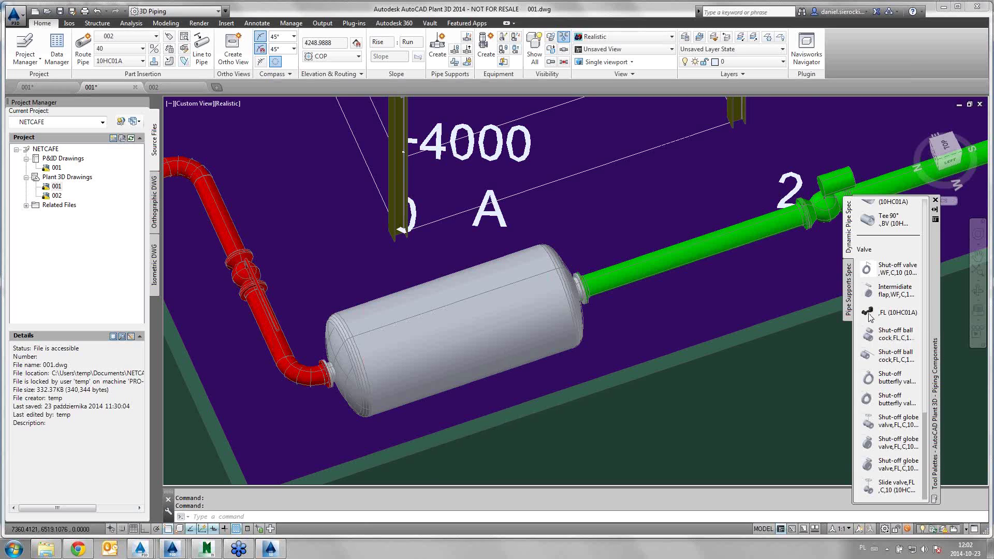
Step: Snap the FL (10HC01A) flanged ball valve inline onto the red pipe just past its bend
click(869, 314)
key(Escape)
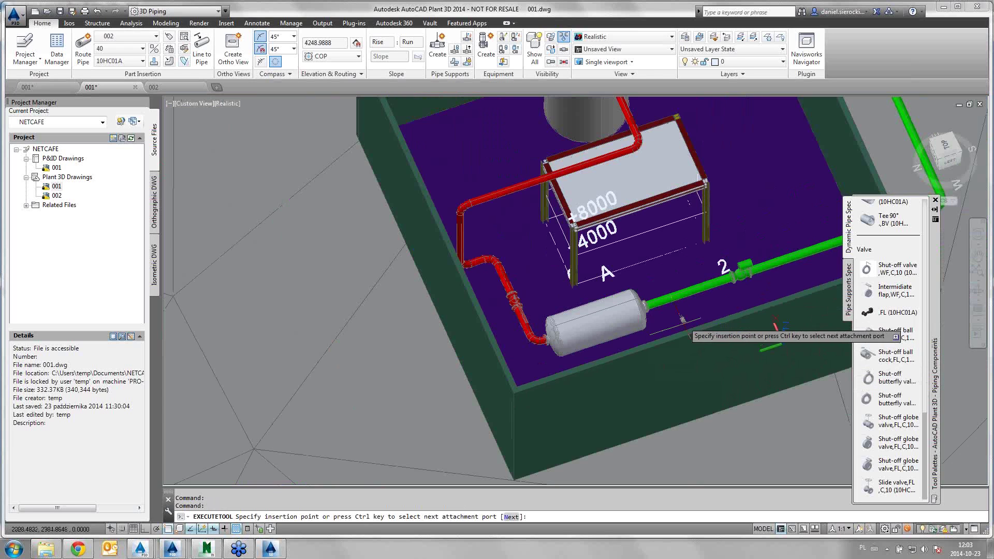
scroll(673, 363, down, 5)
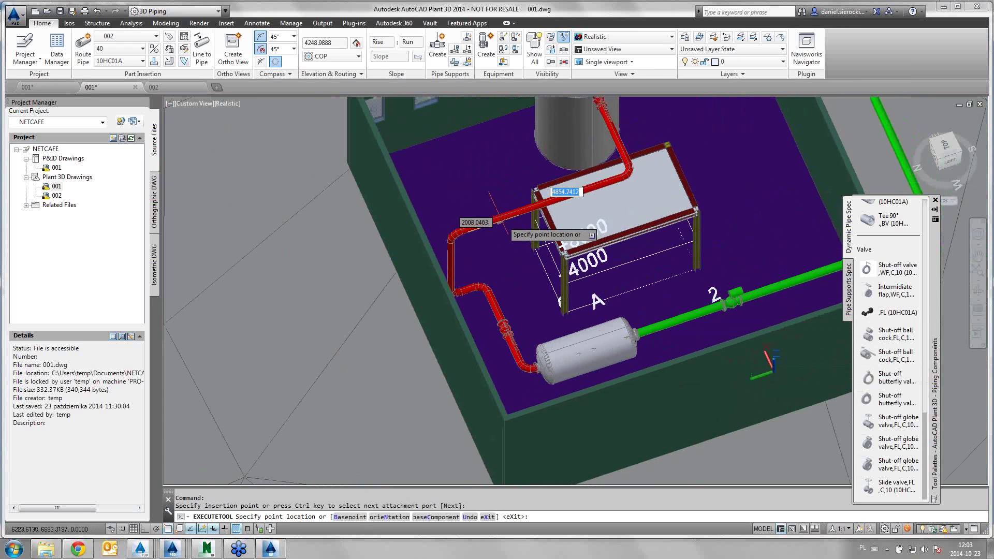
scroll(525, 247, up, 5)
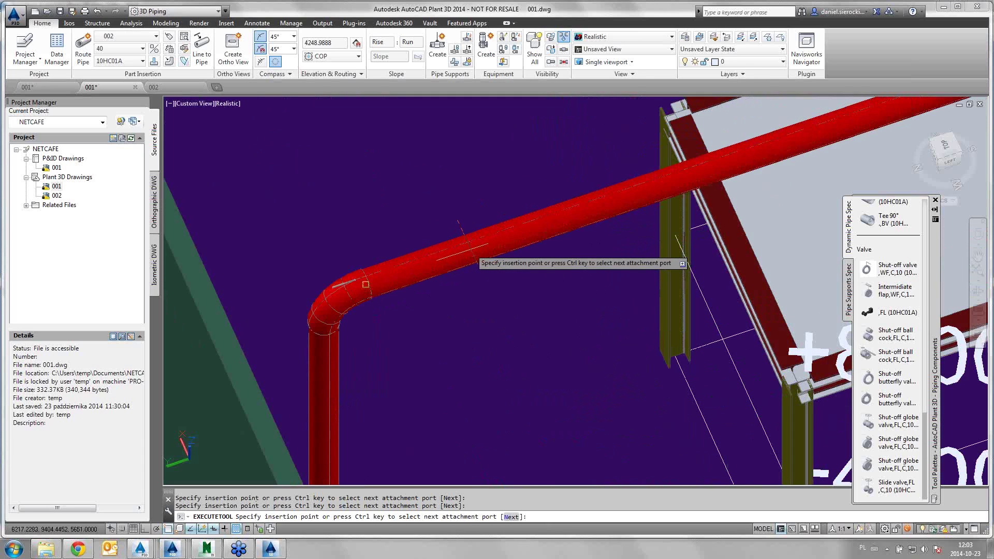
right_click(168, 531)
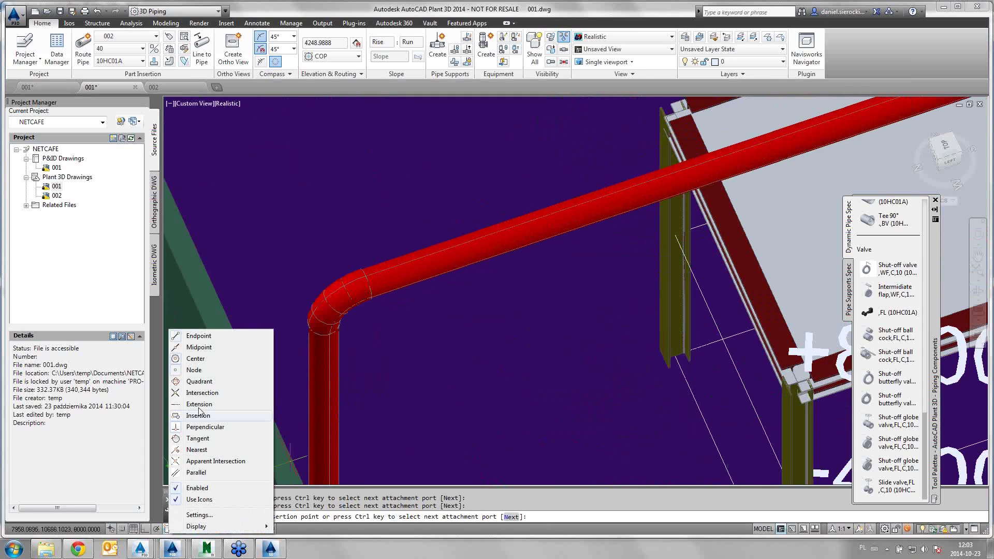
click(197, 450)
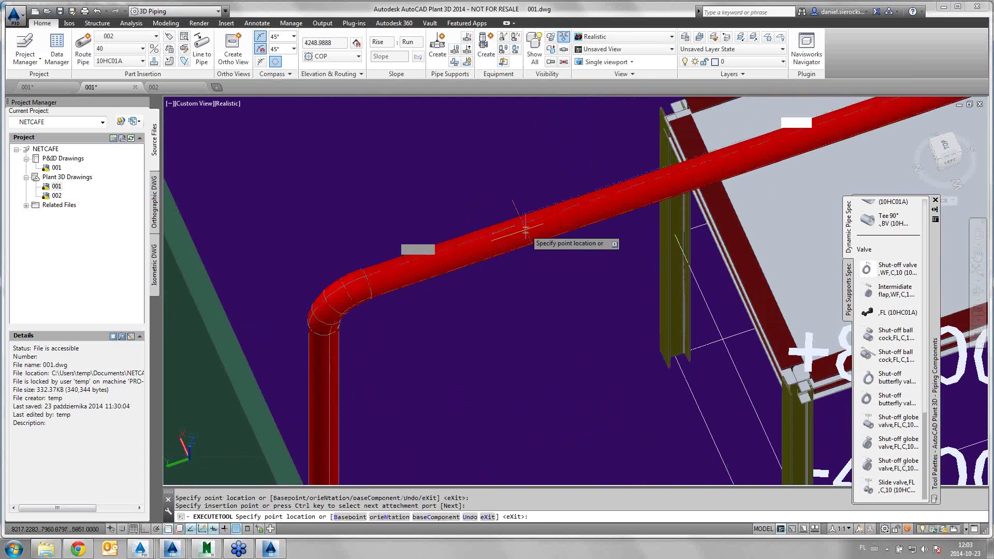
click(459, 251)
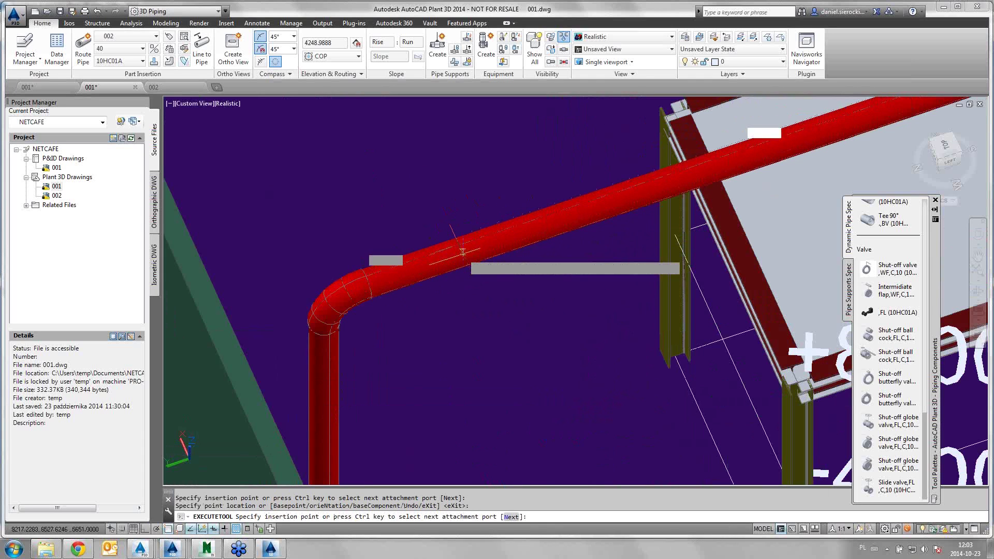
click(505, 237)
click(505, 238)
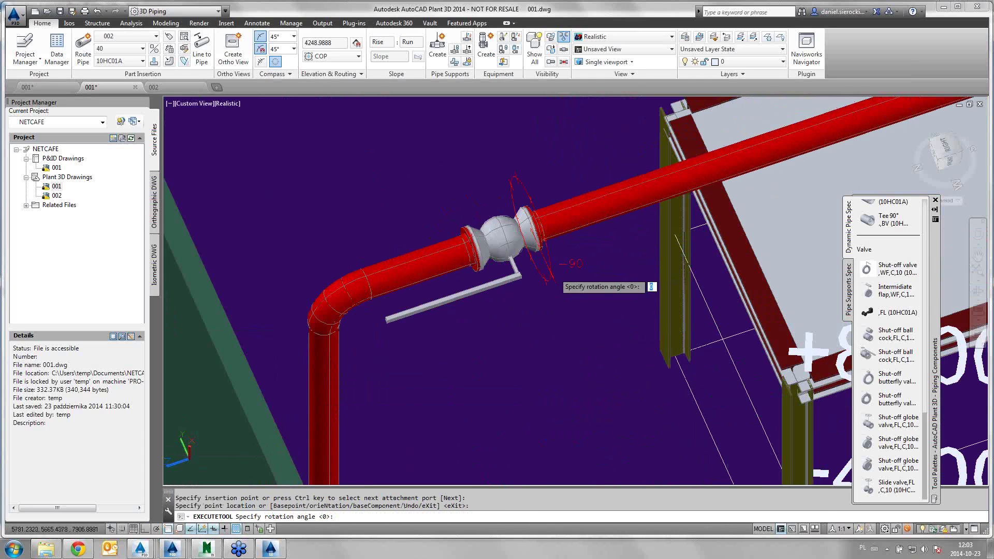
click(539, 181)
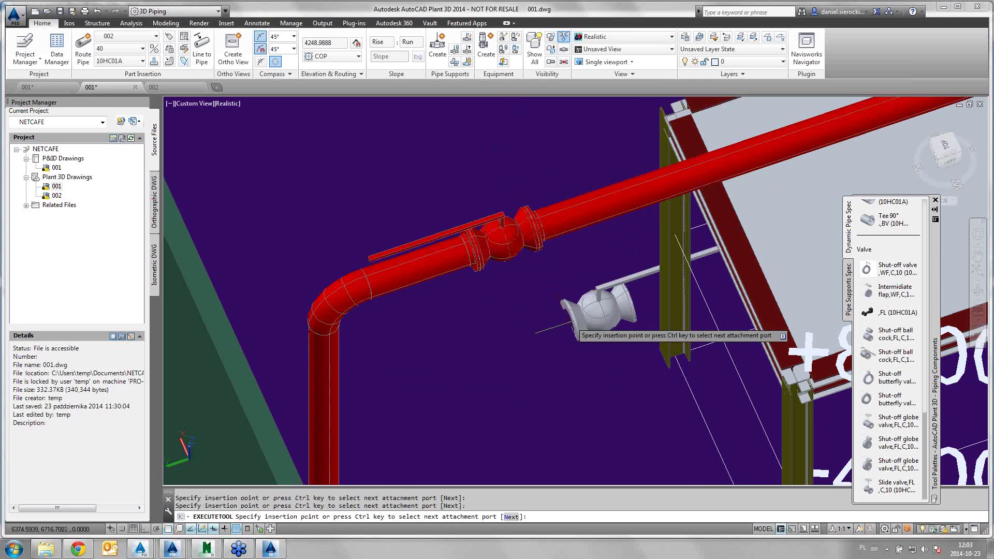
key(Escape)
scroll(480, 232, down, 5)
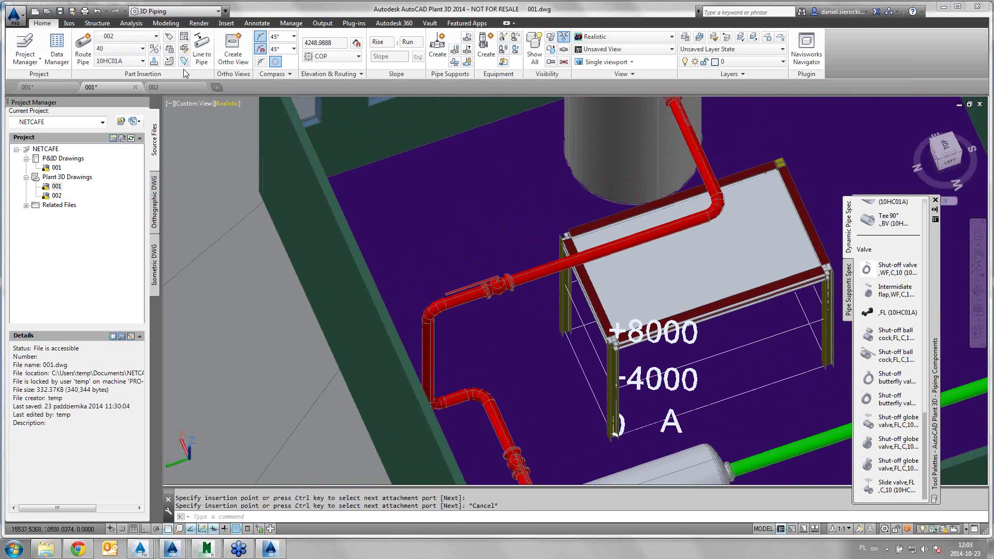
Step: Set pipe size 150 and route a short new blue pipe segment
click(127, 51)
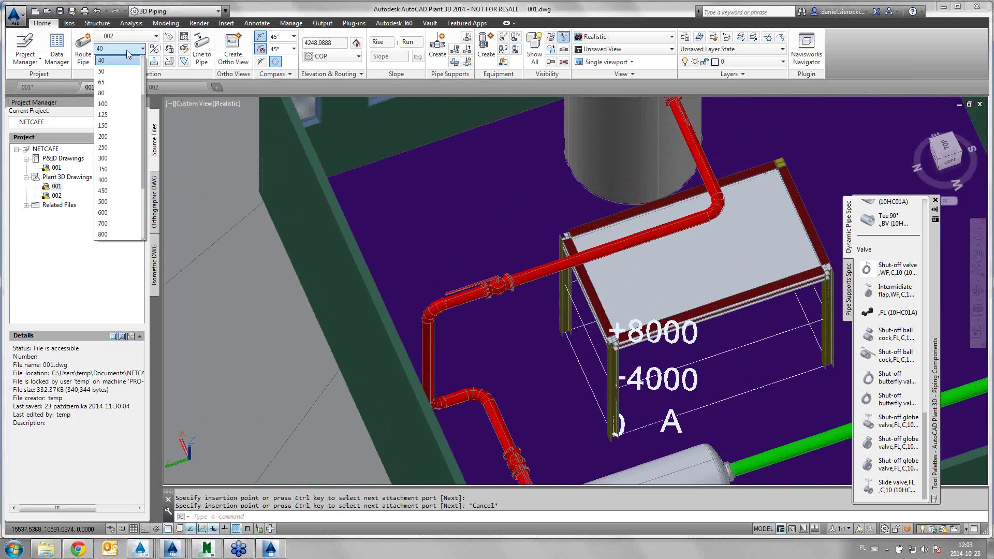
click(116, 126)
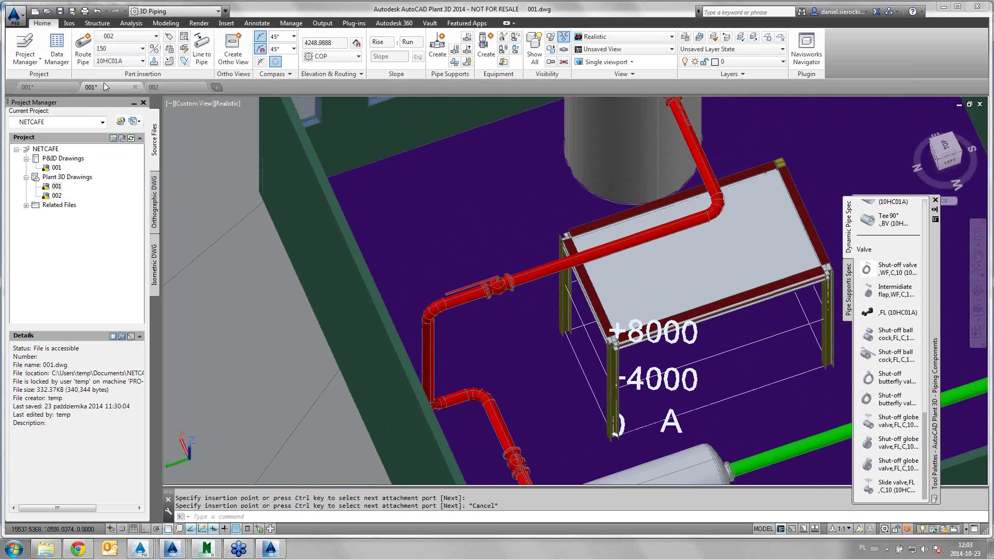
click(83, 47)
click(407, 249)
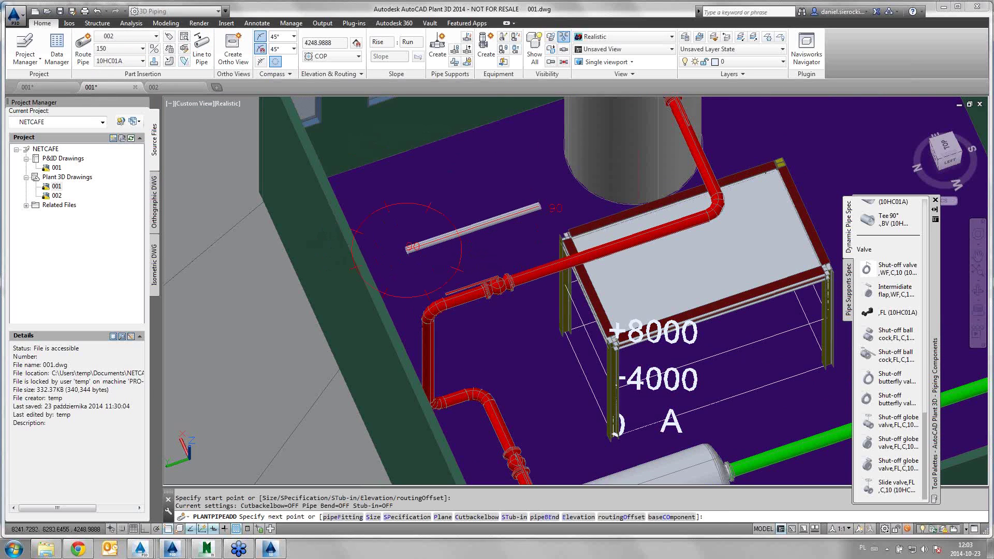
click(542, 208)
key(Escape)
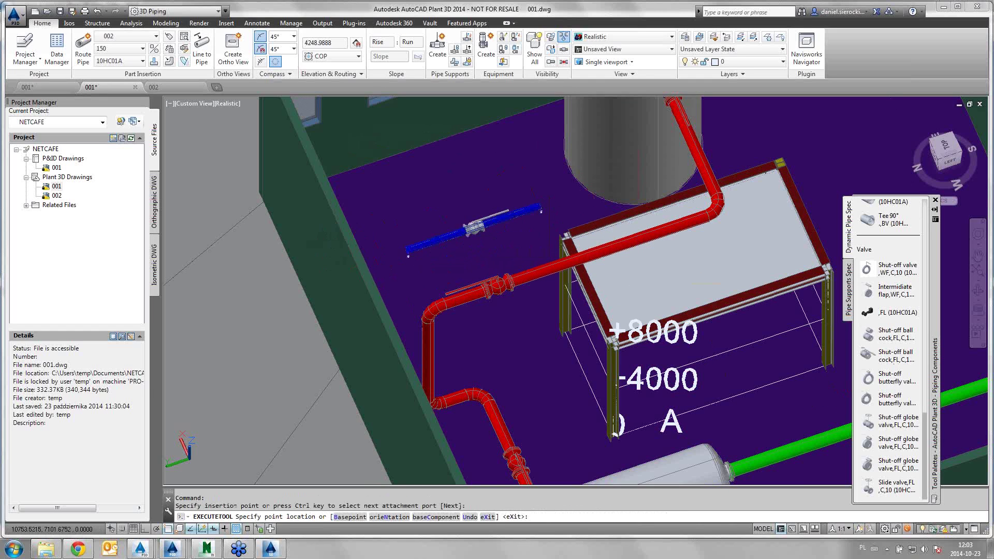
Step: Place a valve on the new blue pipe with its default rotation
click(474, 227)
click(481, 266)
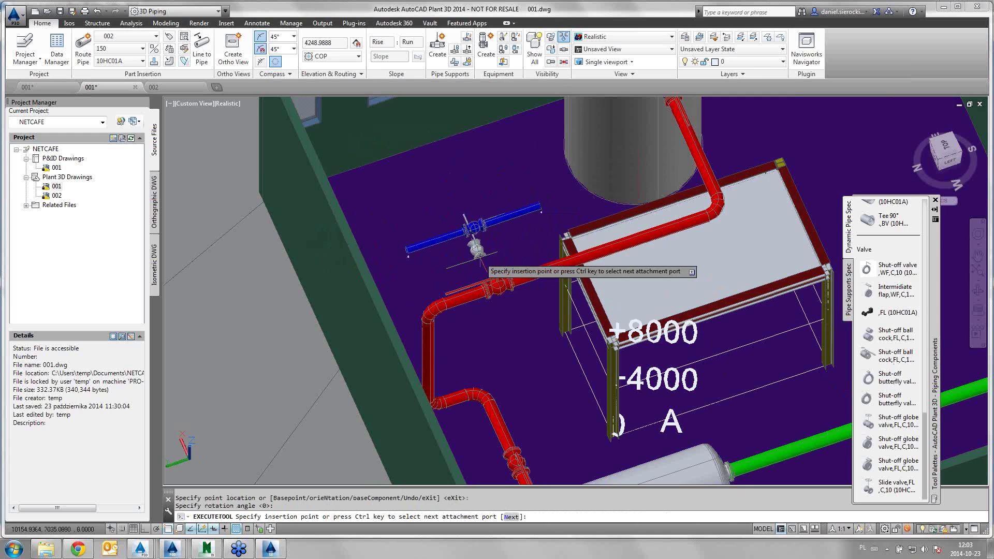
key(Escape)
scroll(484, 248, up, 5)
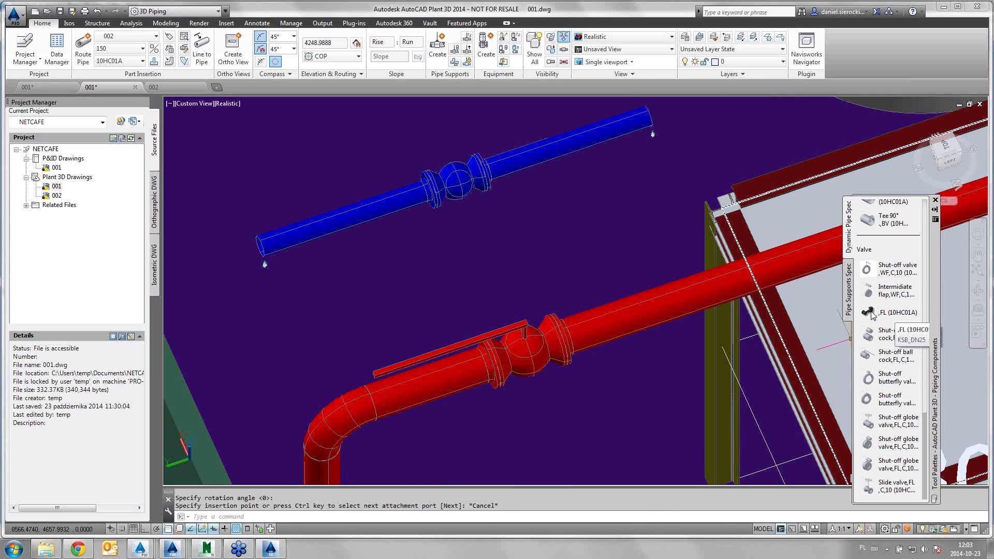
Step: Attach a flanged fitting at the end of the blue pipe
click(873, 313)
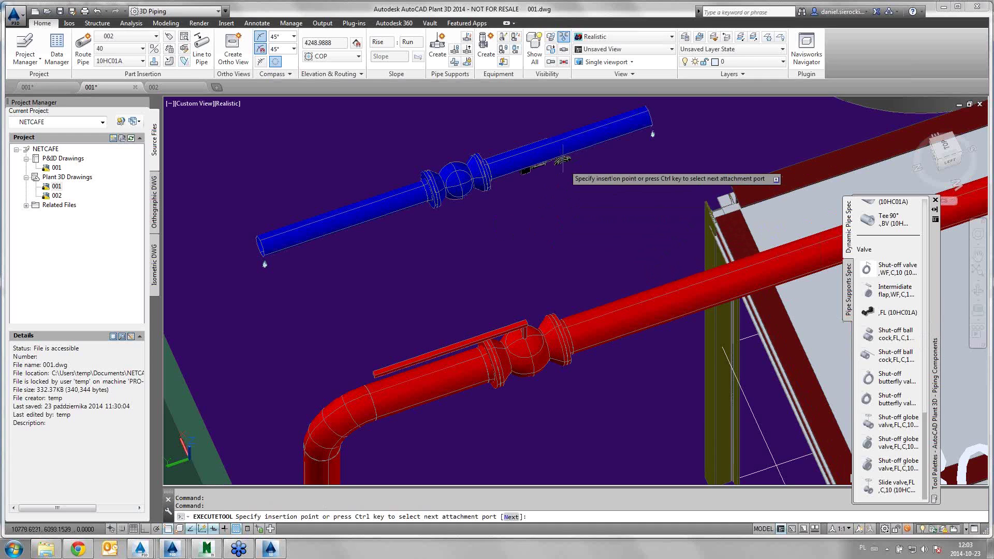
click(534, 129)
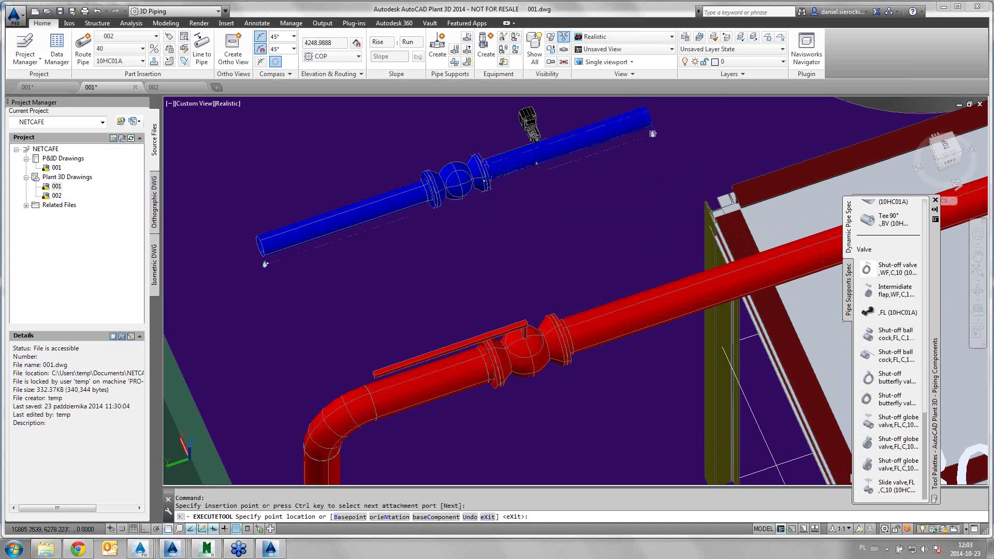
click(499, 205)
shift+middle_drag(500, 205, 471, 228)
scroll(472, 213, up, 3)
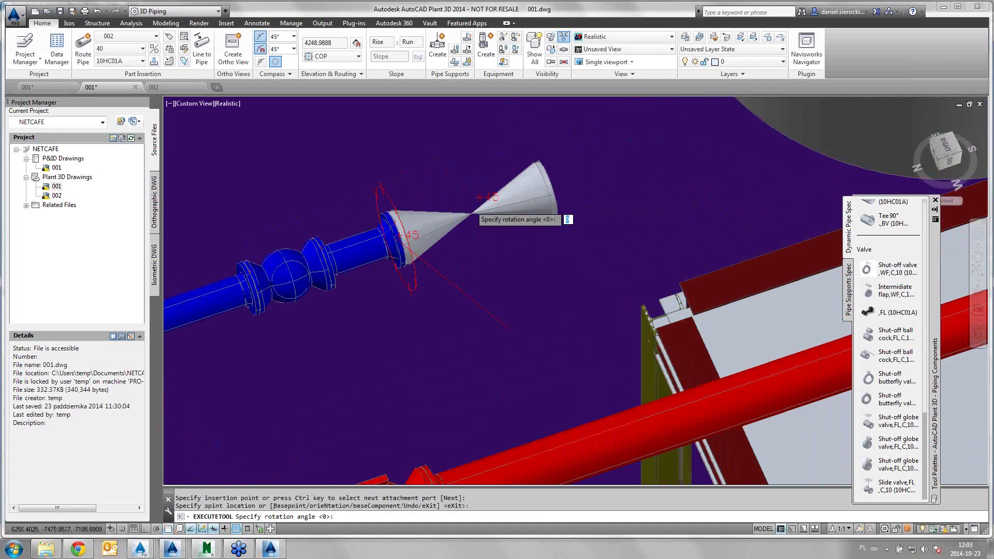
scroll(472, 213, up, 5)
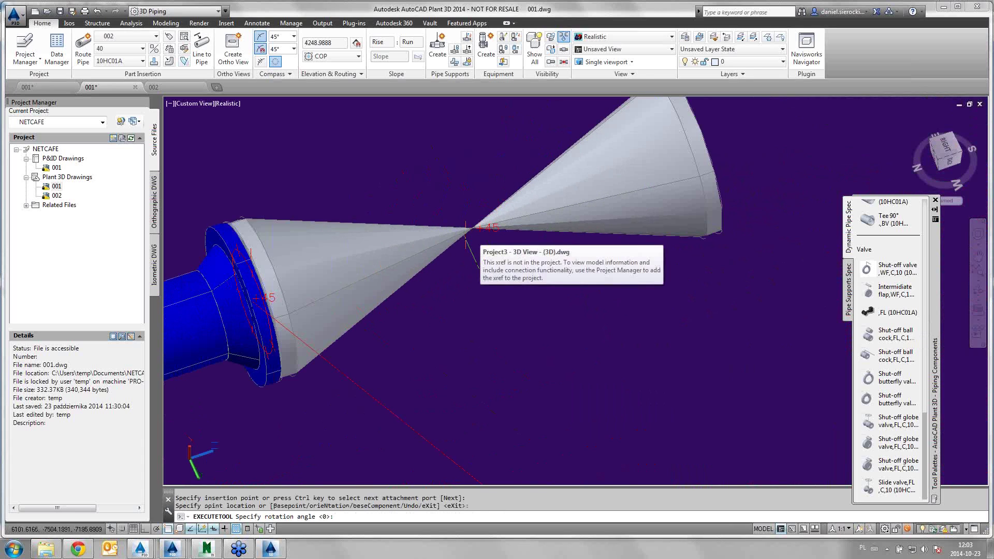
key(Escape)
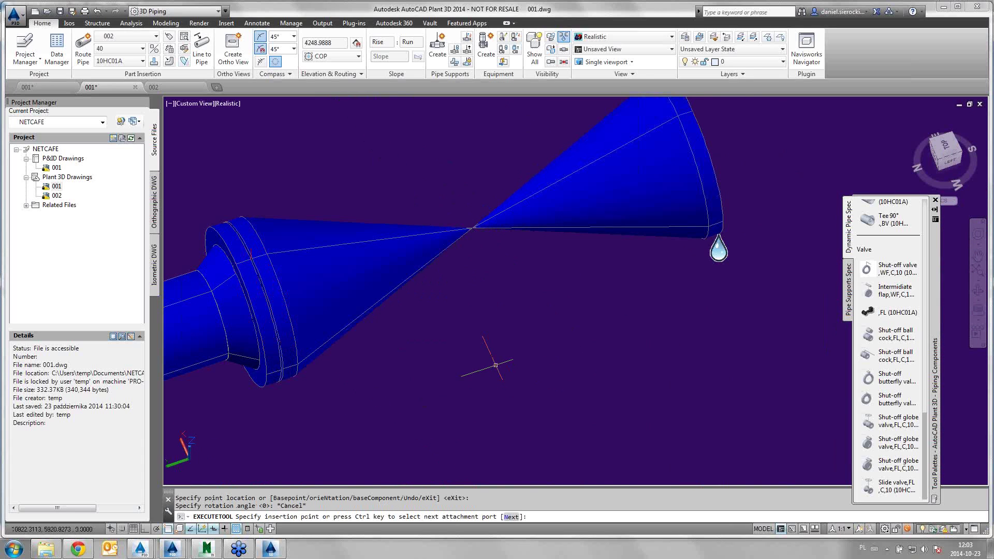
key(Escape)
Step: Extend a new length of pipe from the reducer at the blue pipe's end
scroll(471, 352, down, 4)
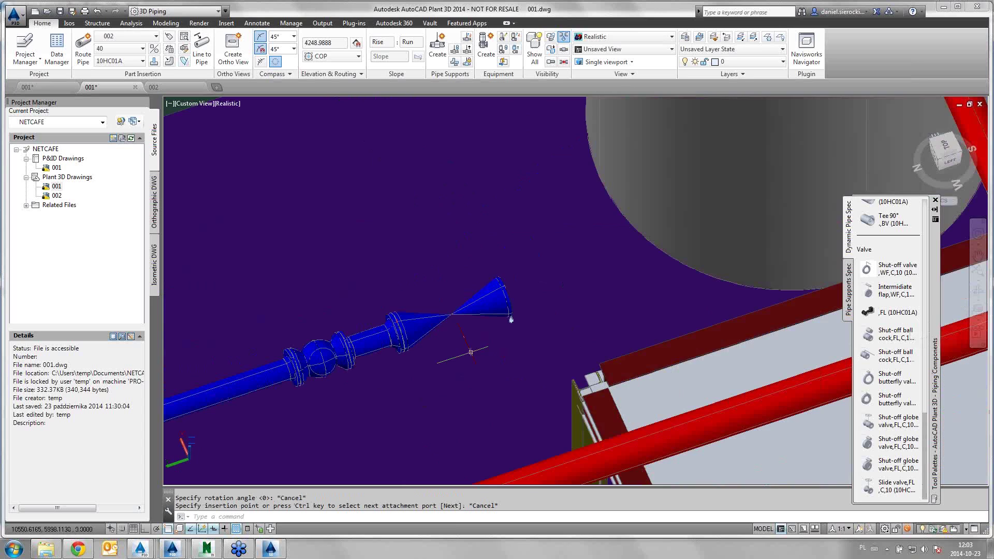
mouse_move(470, 352)
shift+middle_down()
mouse_move(461, 368)
mouse_move(477, 337)
shift+middle_up()
click(510, 334)
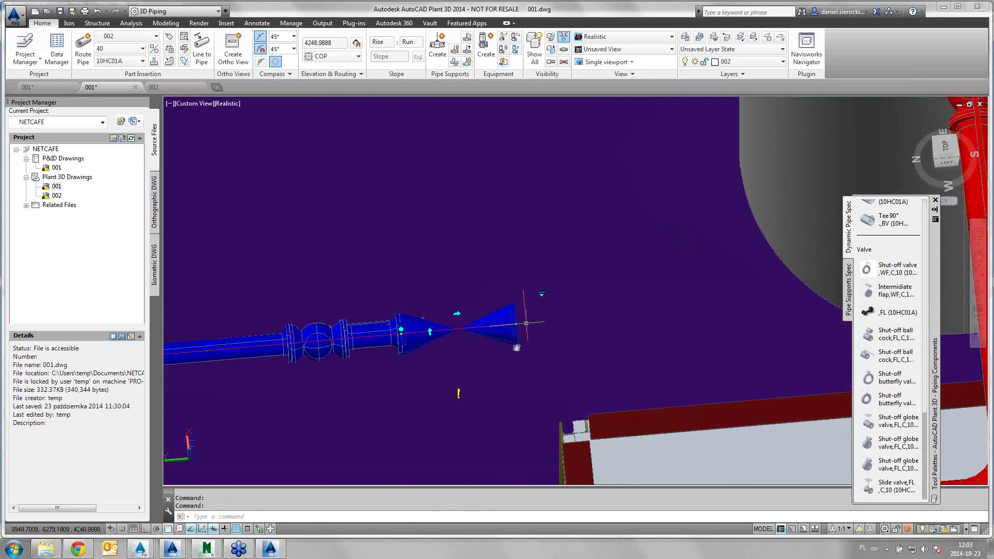
click(526, 323)
click(688, 312)
key(Escape)
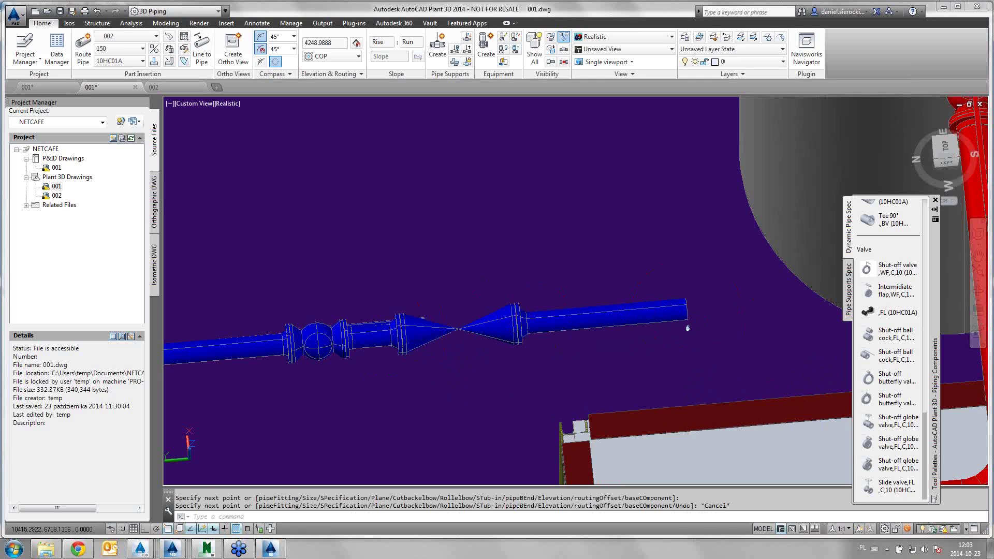
Step: Orbit around the blue branch to inspect it, ending on a top-down room view
click(455, 332)
shift+middle_drag(455, 366, 449, 383)
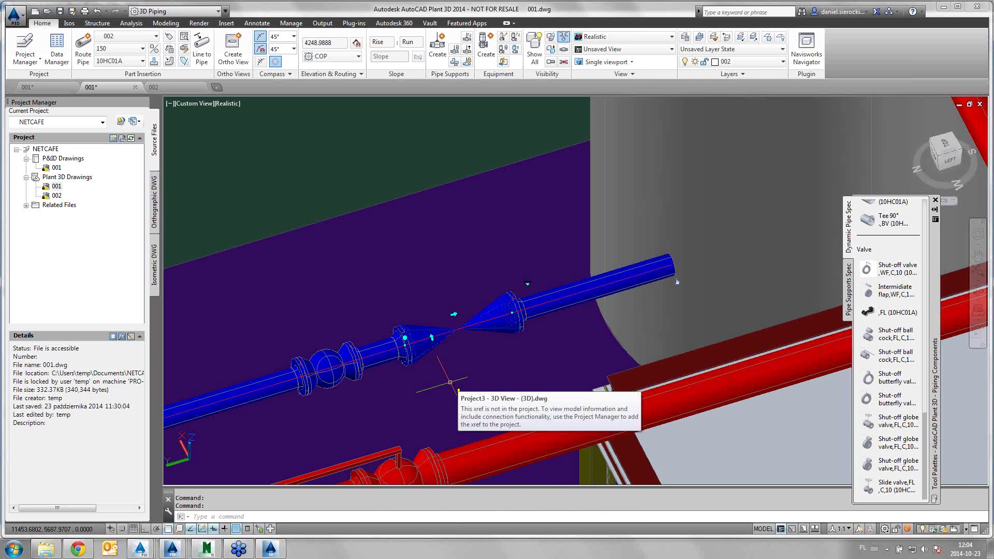
mouse_move(450, 383)
shift+middle_down()
mouse_move(375, 418)
mouse_move(424, 382)
shift+middle_up()
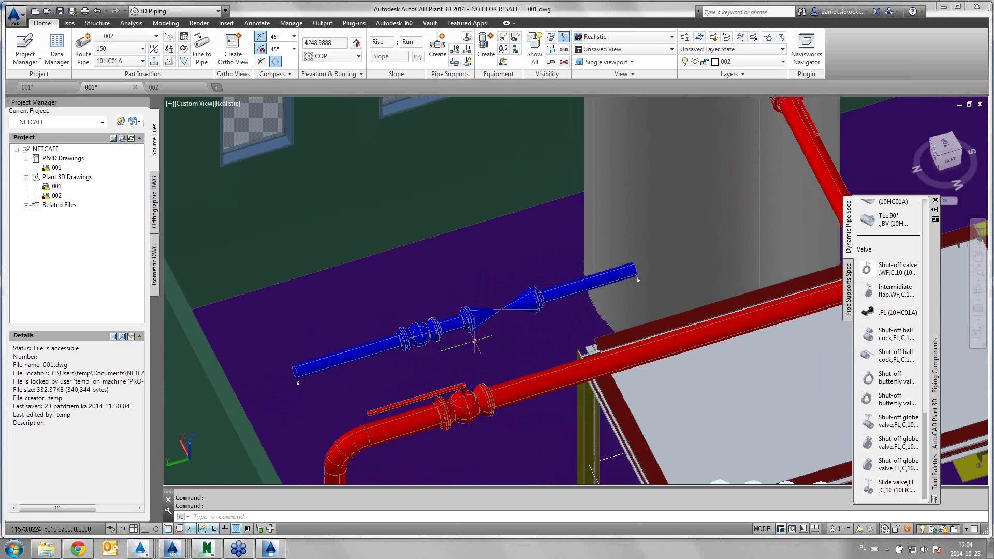
key(Escape)
scroll(505, 341, down, 5)
scroll(534, 368, down, 3)
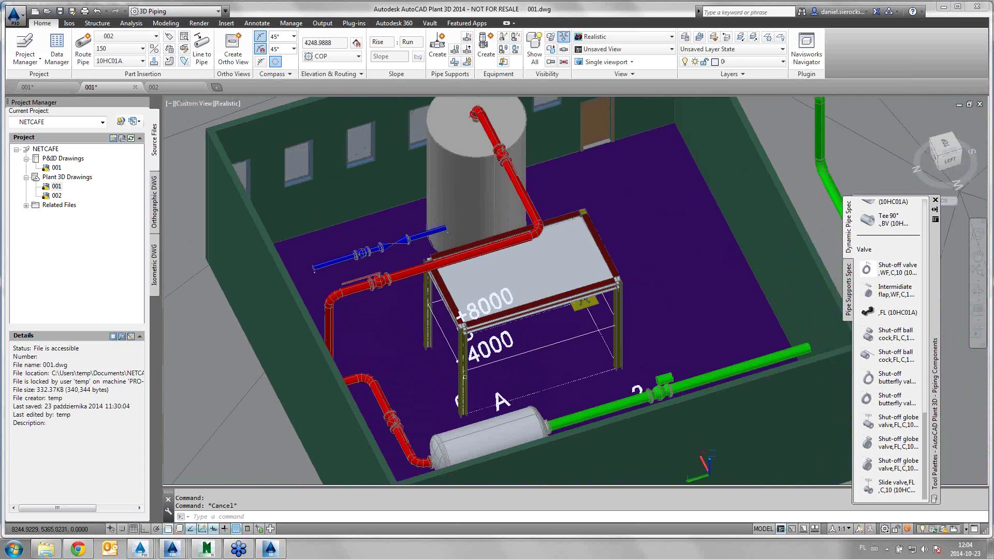
shift+middle_drag(557, 396, 549, 435)
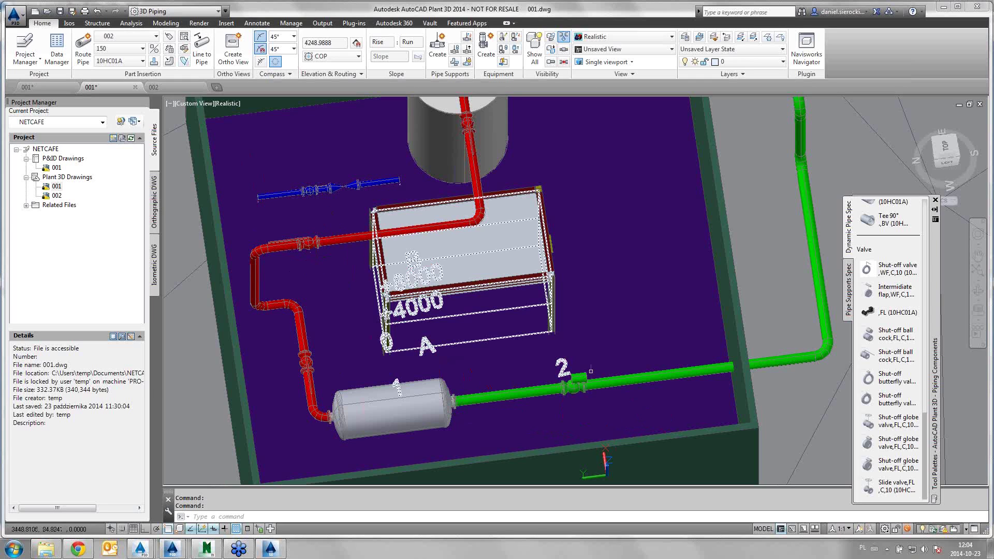
Step: Create a new line number 003 with size 40 and start routing it
click(134, 39)
click(116, 48)
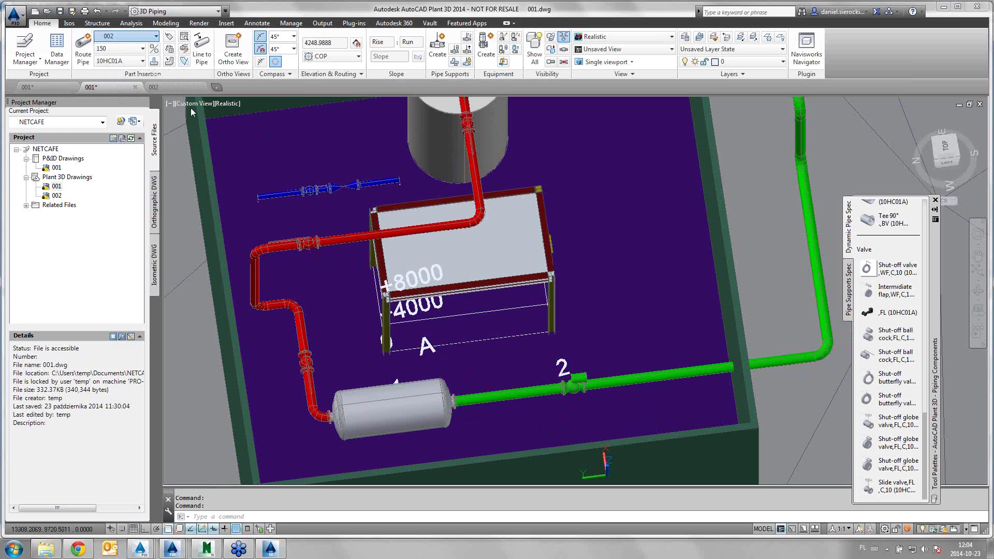
text(003)
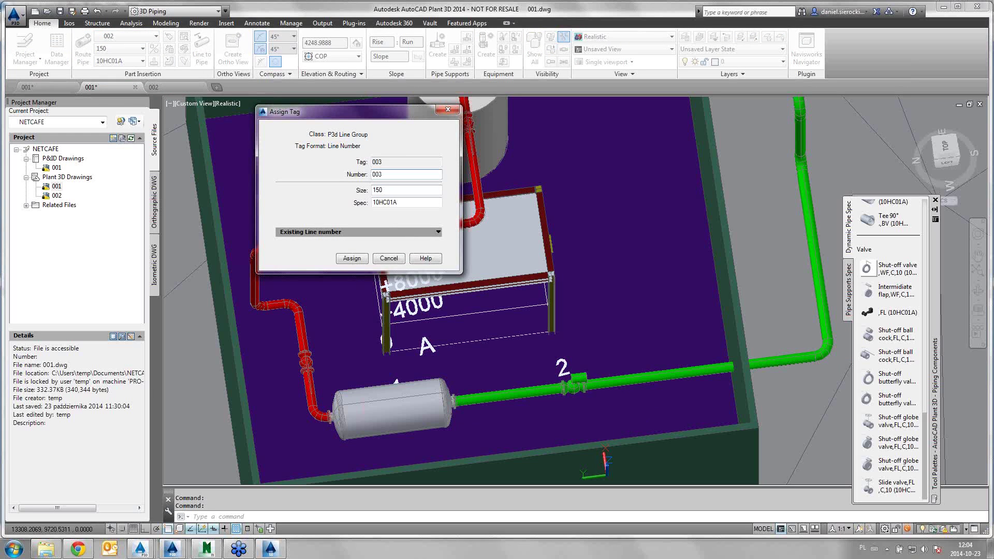
click(386, 190)
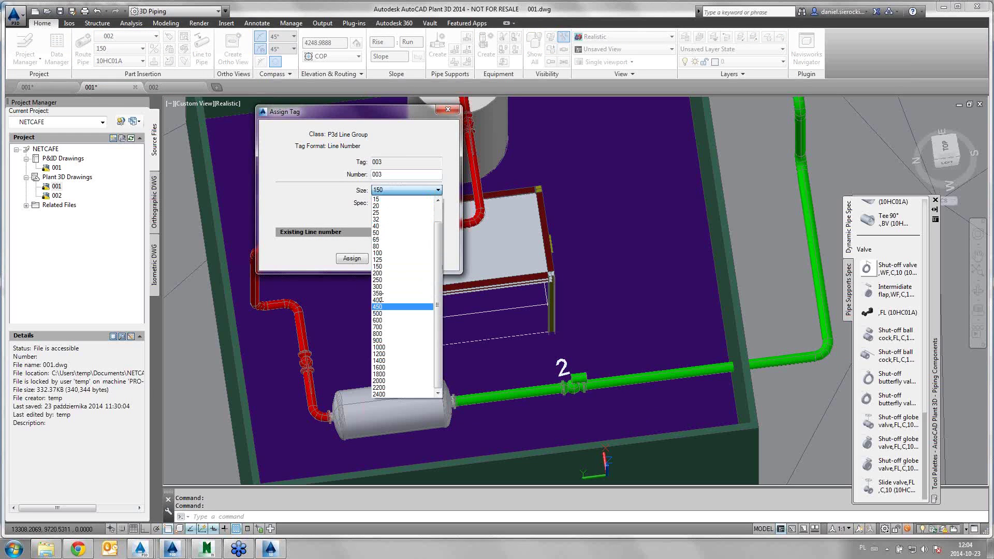
click(383, 227)
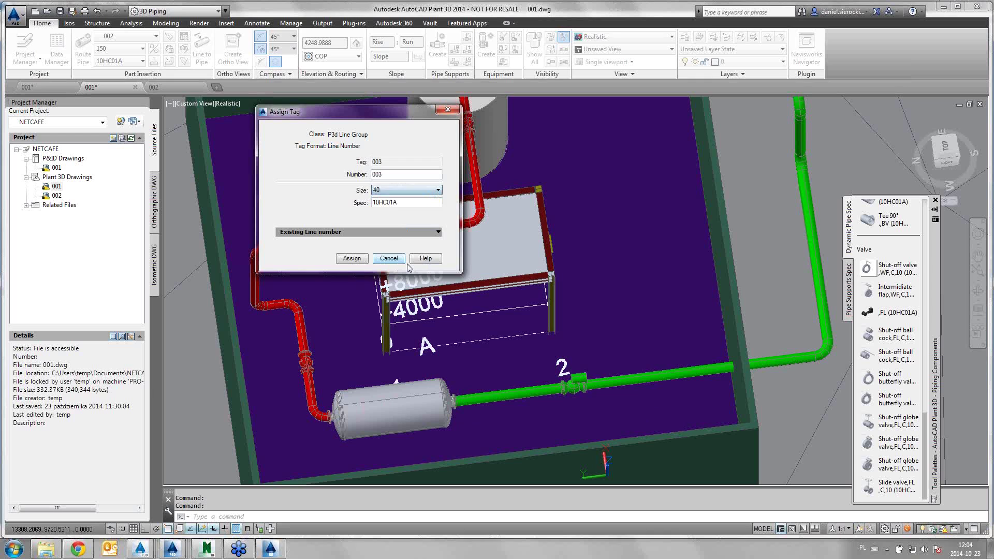
click(352, 258)
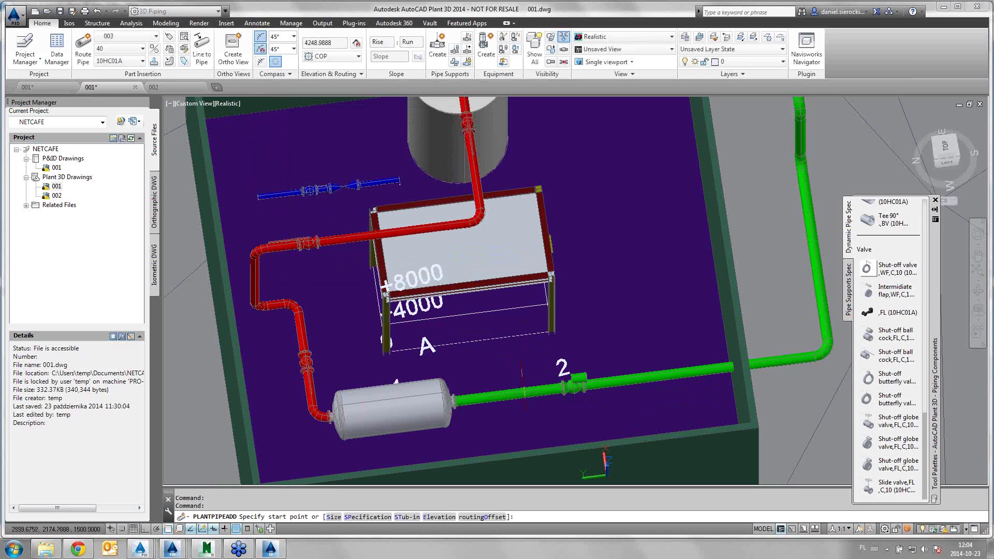
Step: Start the branch on the green pipe, fix it at elevation 1500, and add corners
click(527, 389)
scroll(530, 363, up, 3)
scroll(531, 365, up, 1)
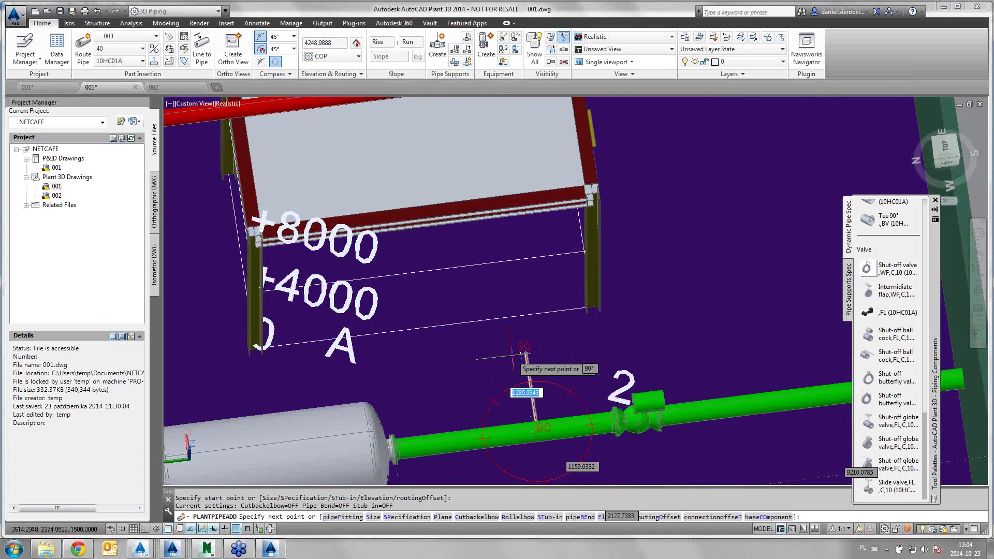
click(528, 331)
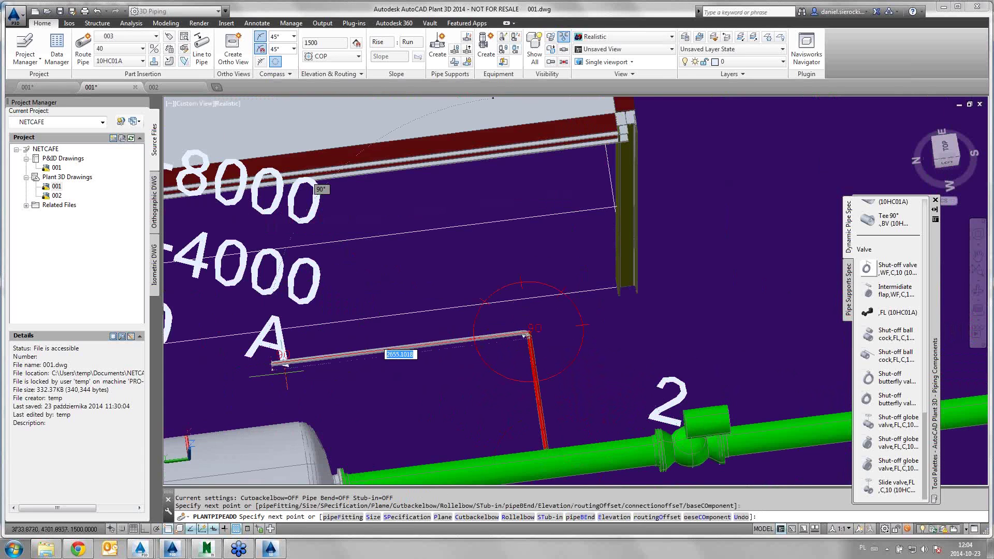
middle_drag(459, 365, 787, 362)
click(398, 384)
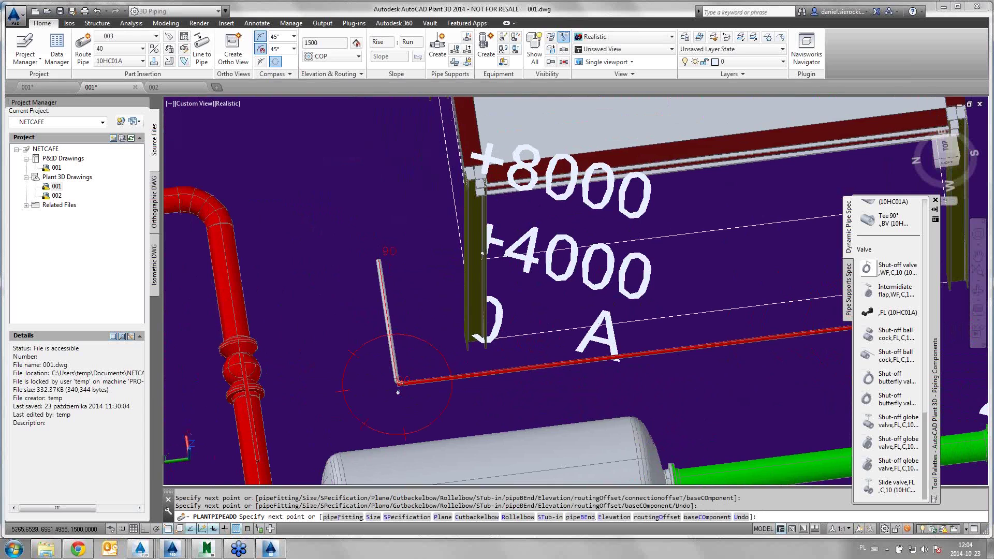
click(375, 262)
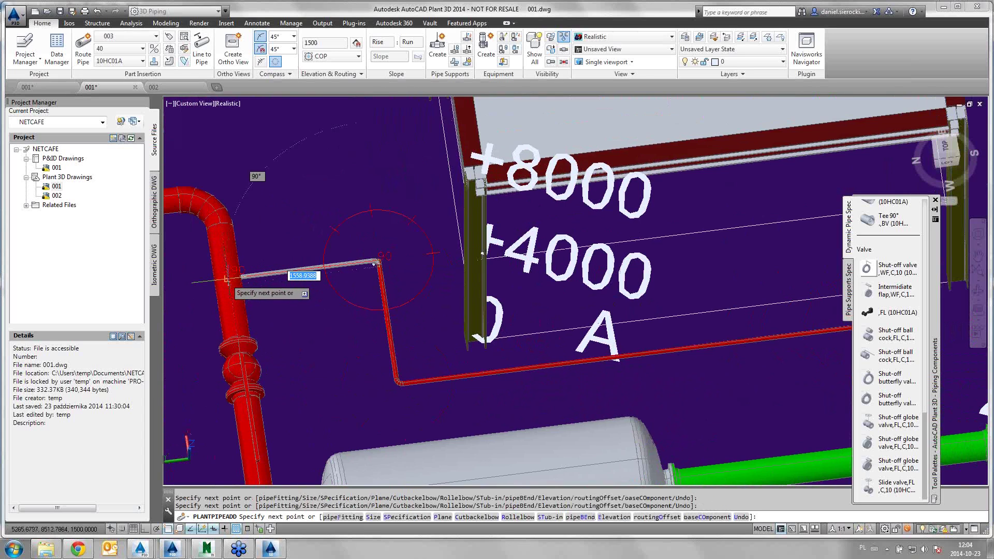
Step: End the branch run on the large vertical red pipe using the Nearest snap
right_click(168, 528)
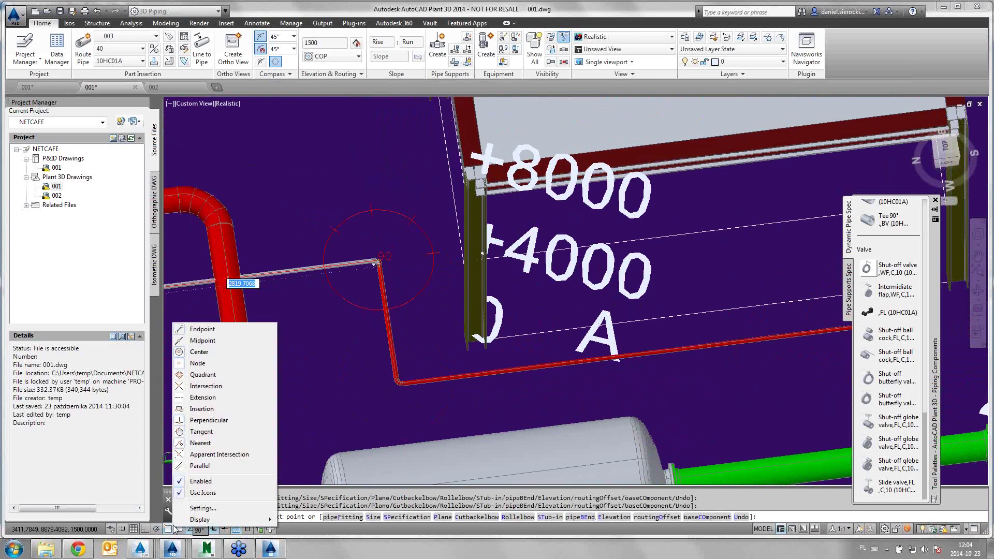
click(202, 443)
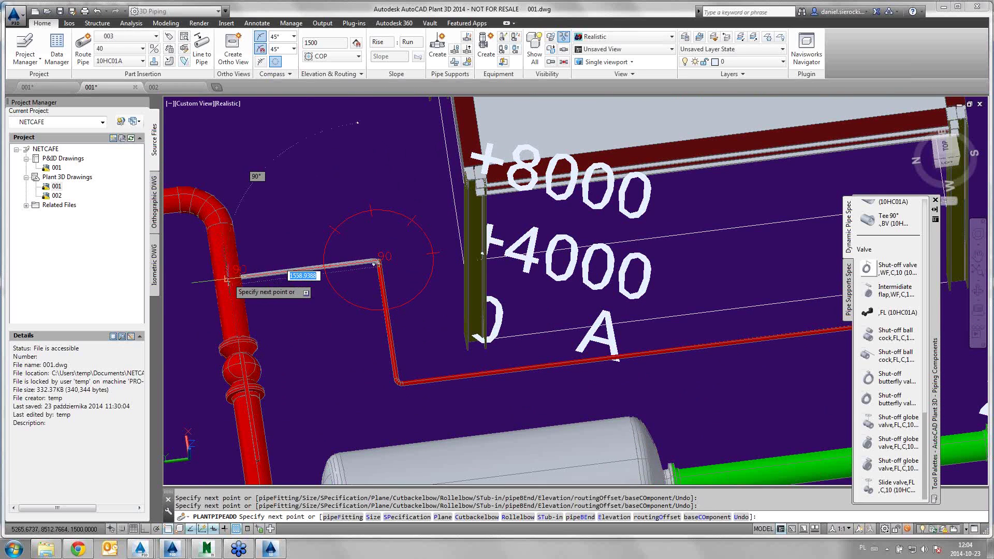
click(228, 278)
key(Return)
Step: Pan, zoom and orbit to inspect the new branch around the pipes and table
scroll(482, 253, down, 5)
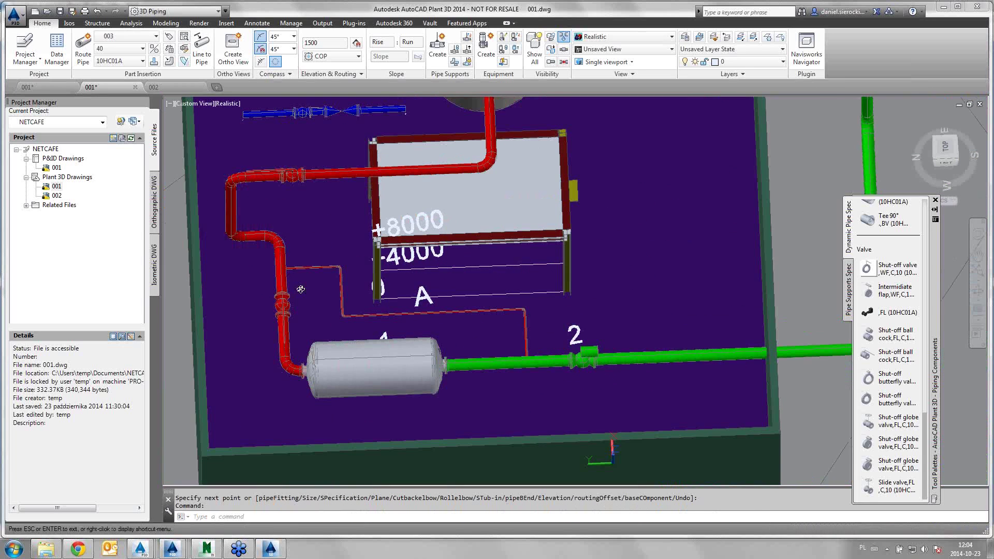
middle_drag(363, 259, 264, 276)
key(Escape)
scroll(263, 276, up, 10)
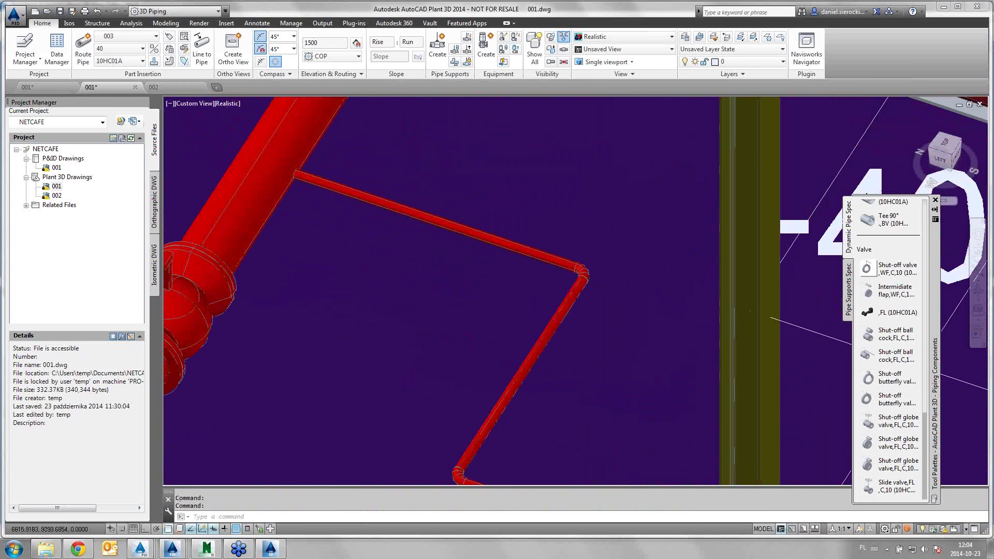
scroll(303, 229, down, 2)
scroll(304, 228, down, 4)
scroll(304, 229, up, 1)
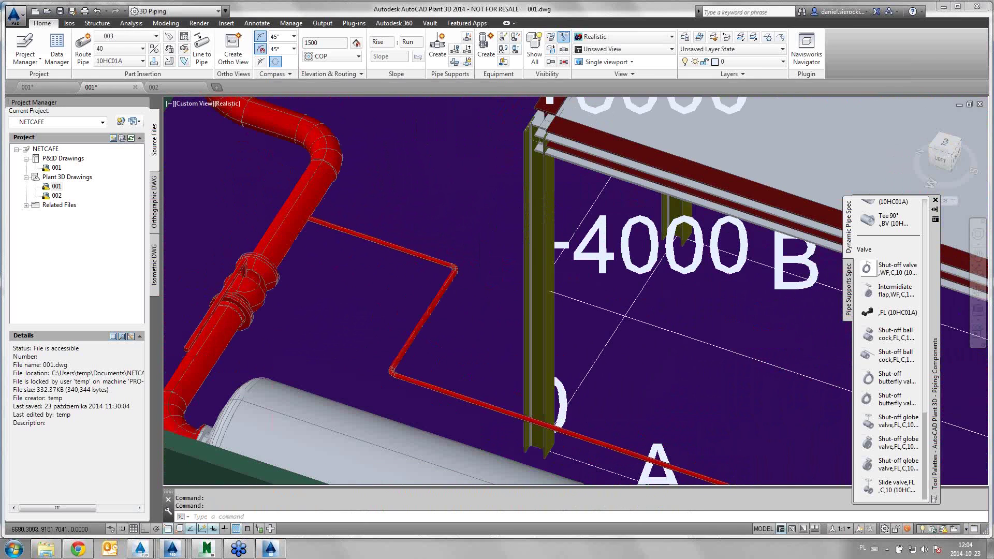
scroll(303, 228, up, 5)
scroll(322, 266, down, 2)
scroll(325, 272, down, 3)
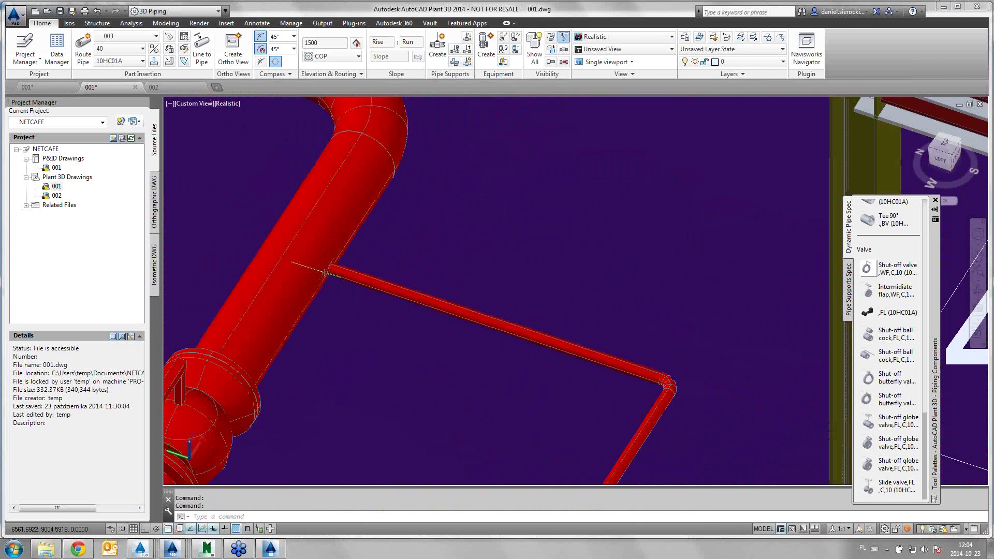
scroll(325, 272, down, 3)
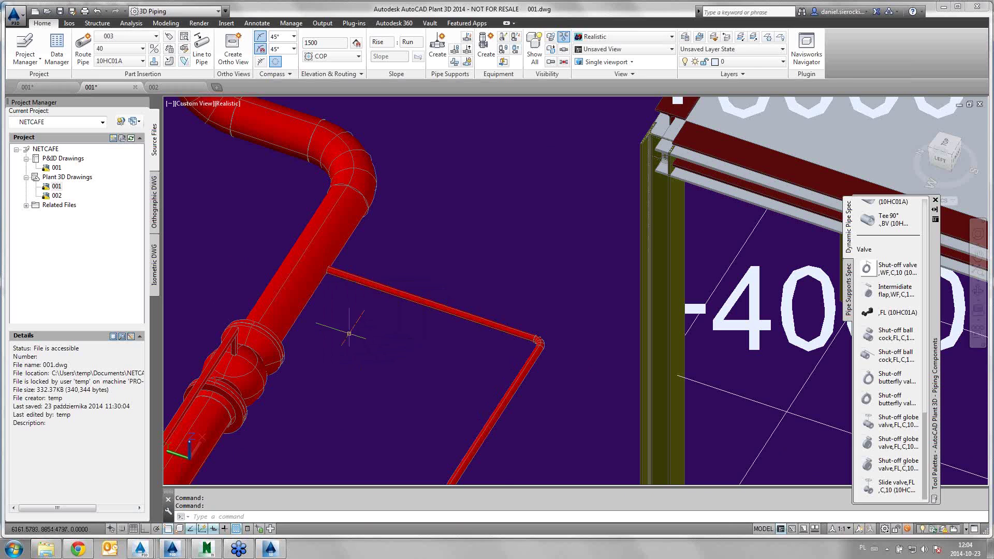
scroll(352, 363, down, 3)
shift+middle_drag(355, 373, 515, 388)
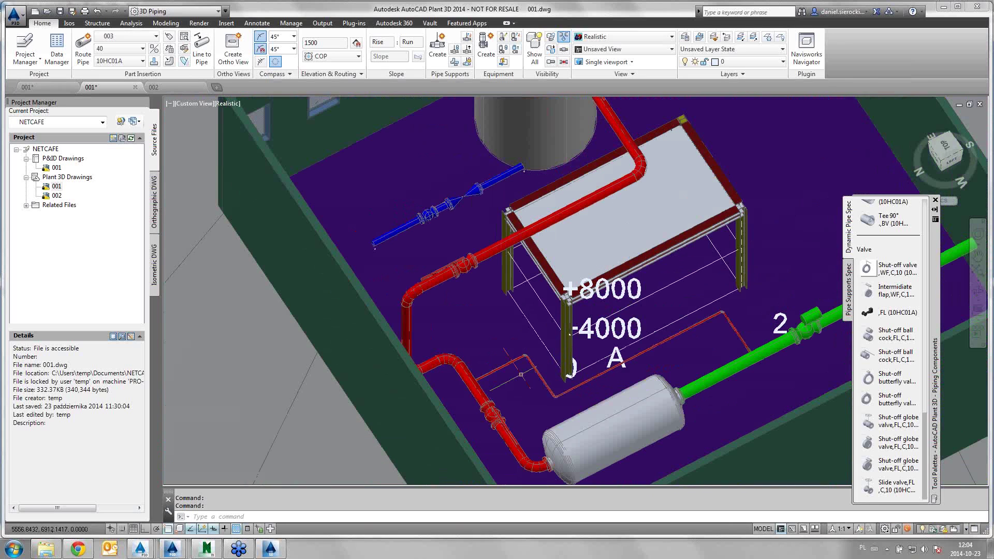
shift+middle_drag(515, 388, 481, 372)
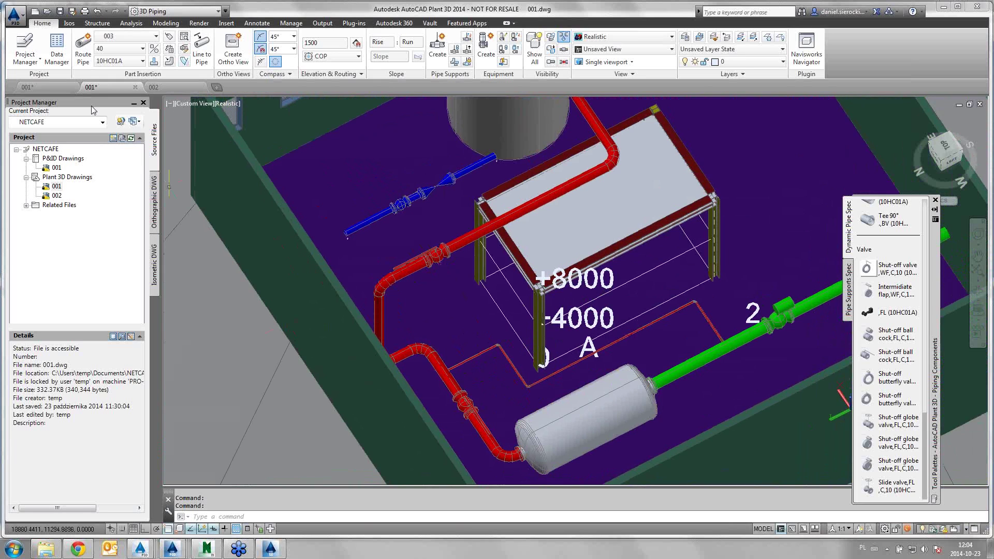
Step: Select pipe size 32 and try an insertion-point snap, cancelling the first routing attempt
click(118, 48)
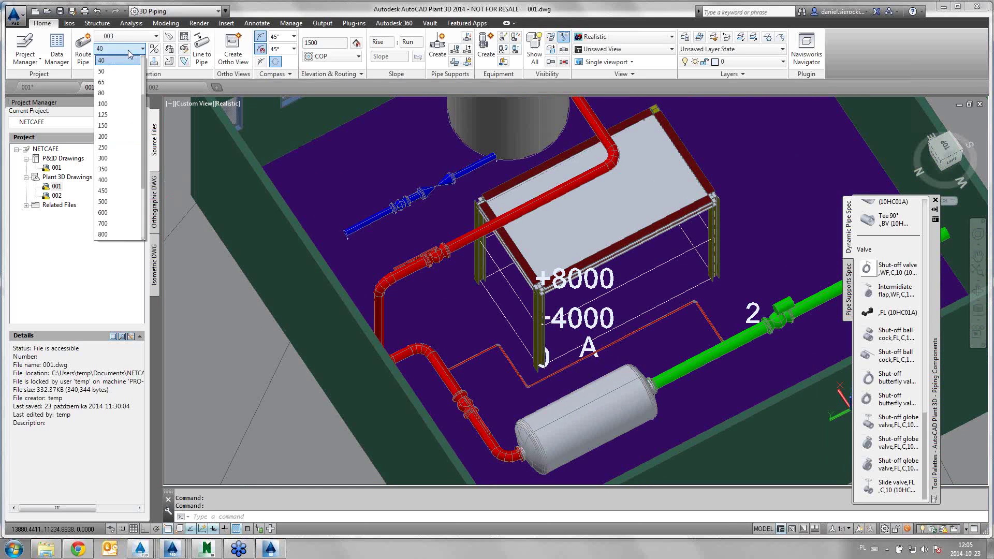
scroll(115, 71, up, 2)
click(108, 71)
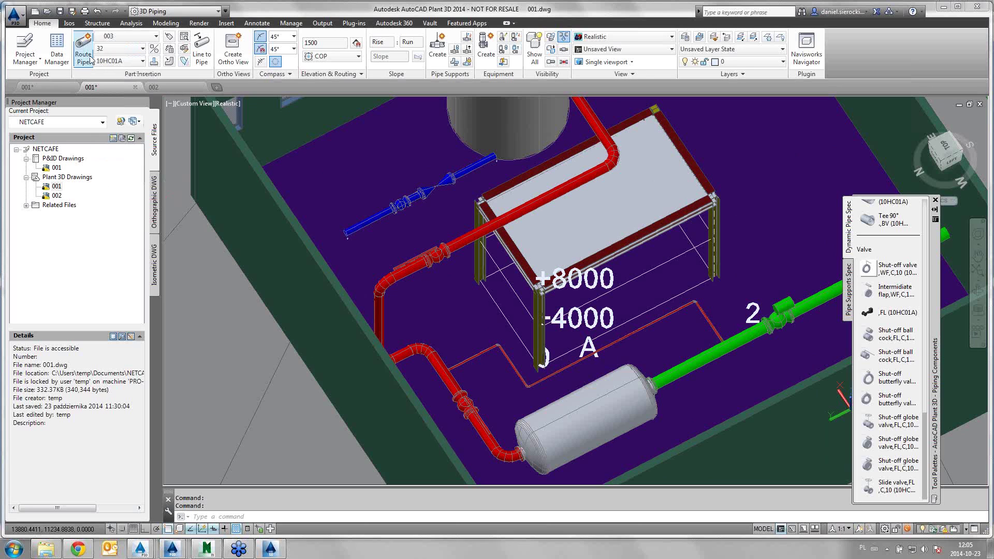
scroll(485, 344, up, 5)
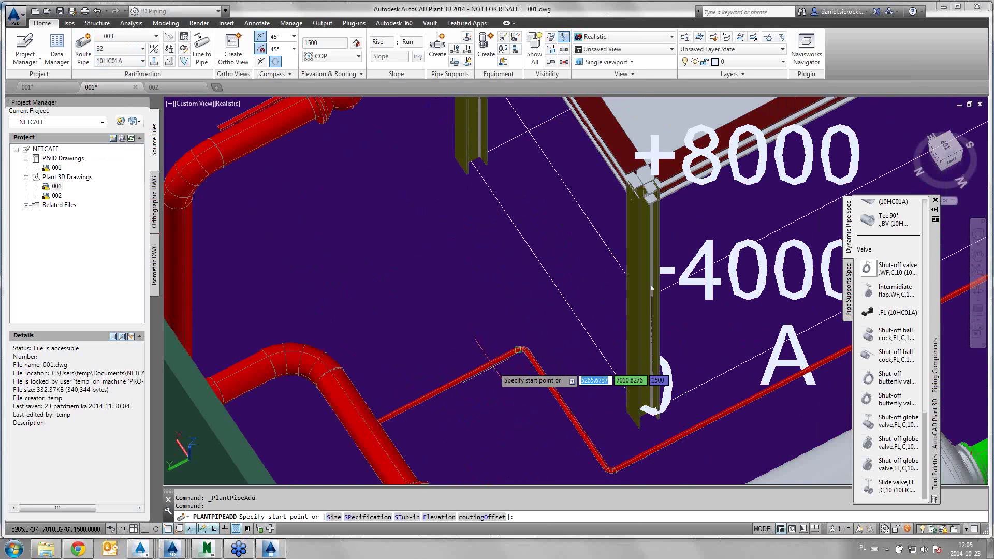
shift+right_click(443, 390)
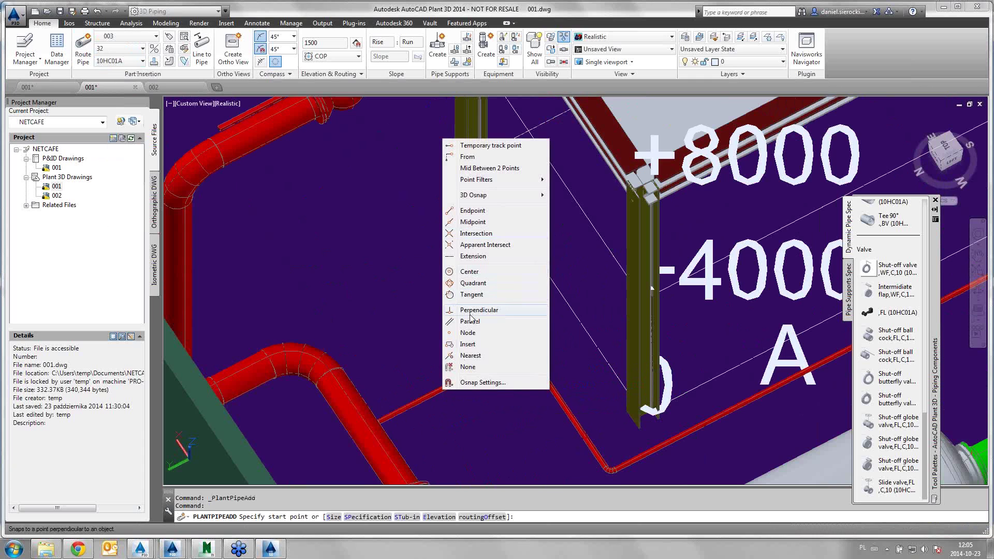
click(468, 344)
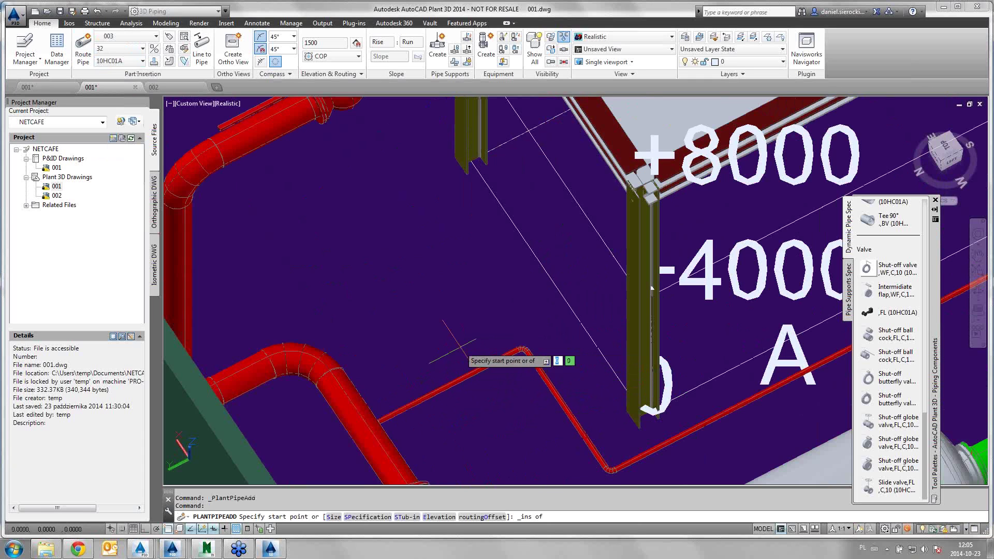
key(Escape)
shift+right_click(455, 343)
click(386, 291)
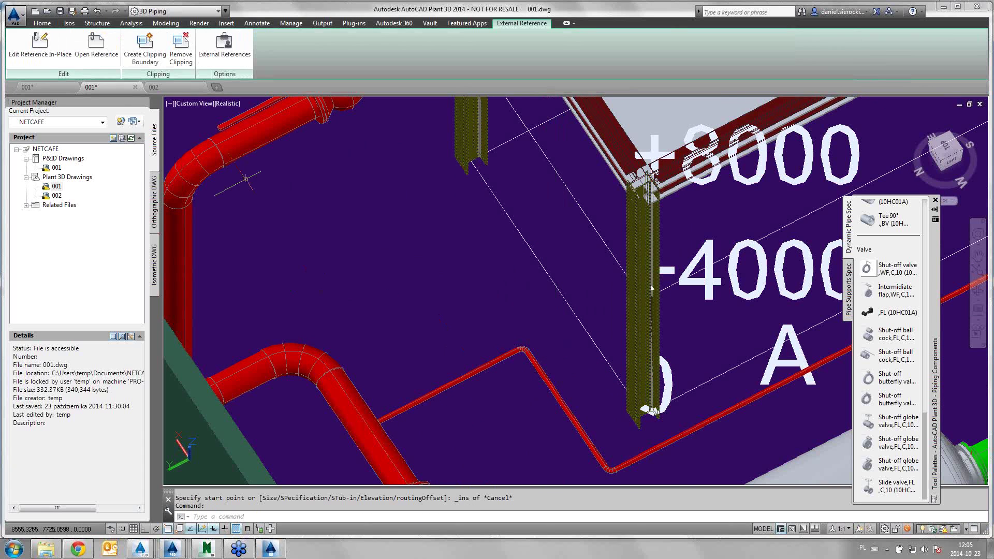
click(43, 22)
Step: Start a new size-32 pipe at the nearest point on the small red branch
click(82, 46)
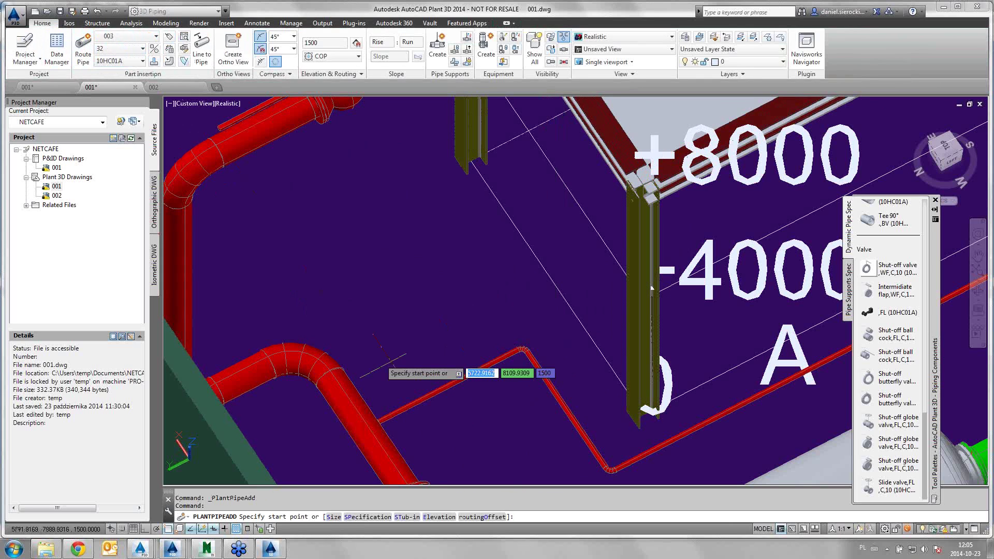
shift+right_click(450, 324)
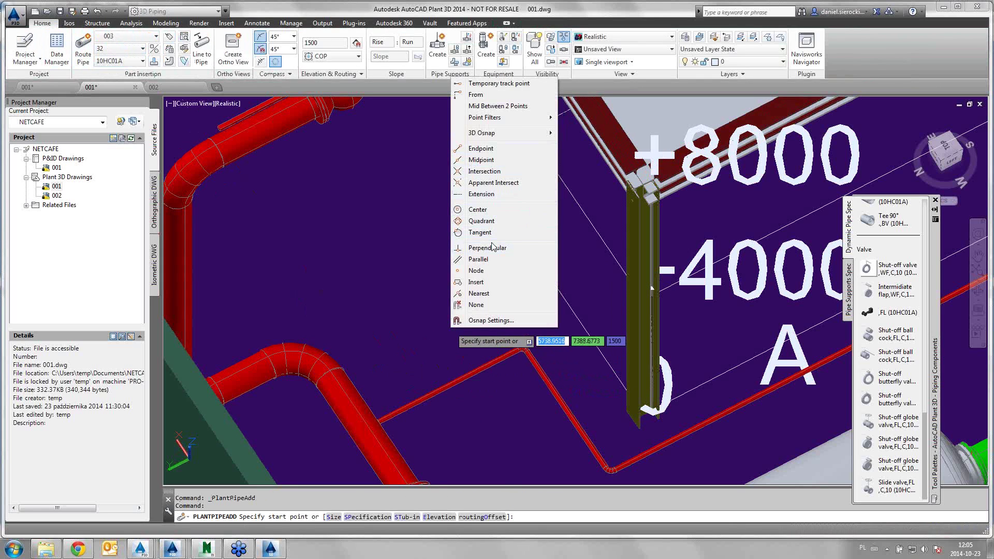
click(479, 294)
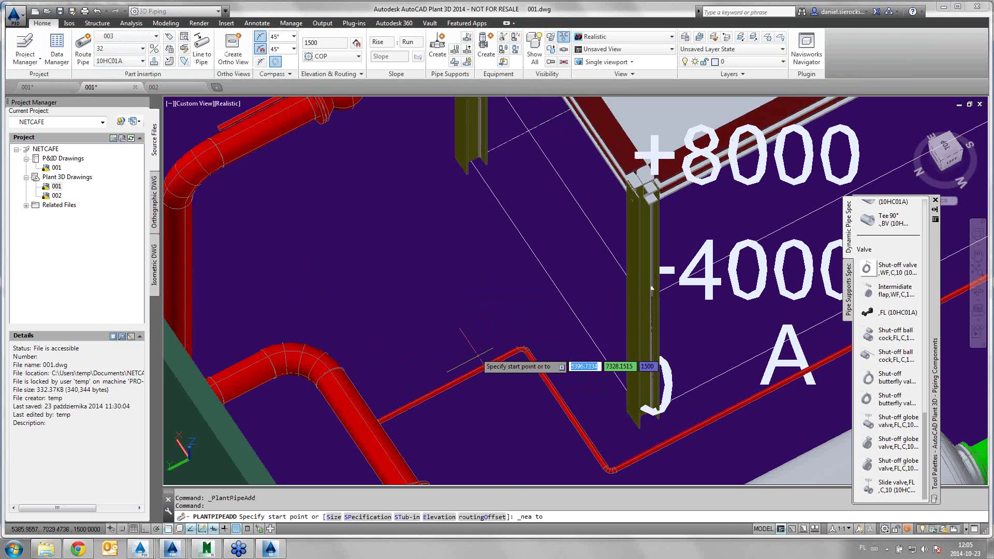
click(499, 356)
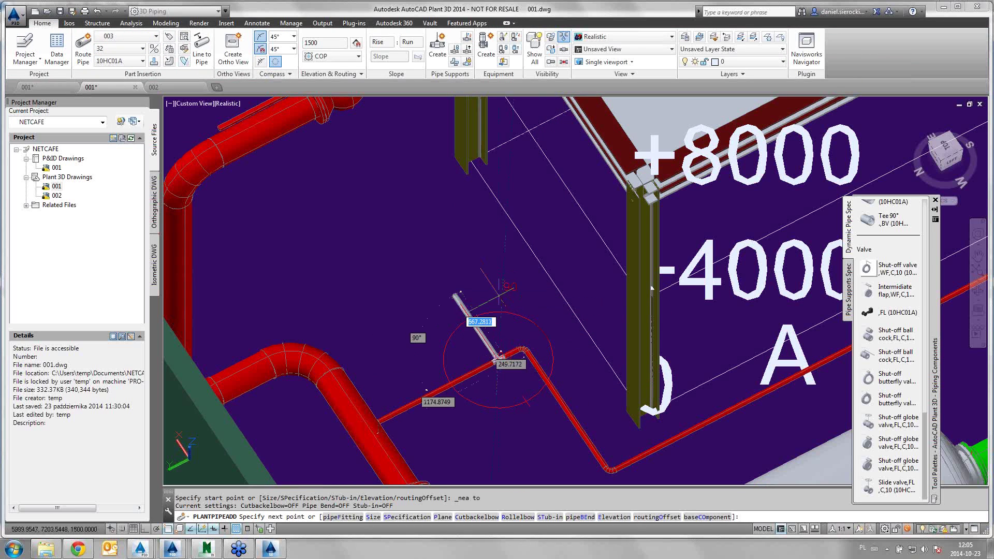
click(488, 311)
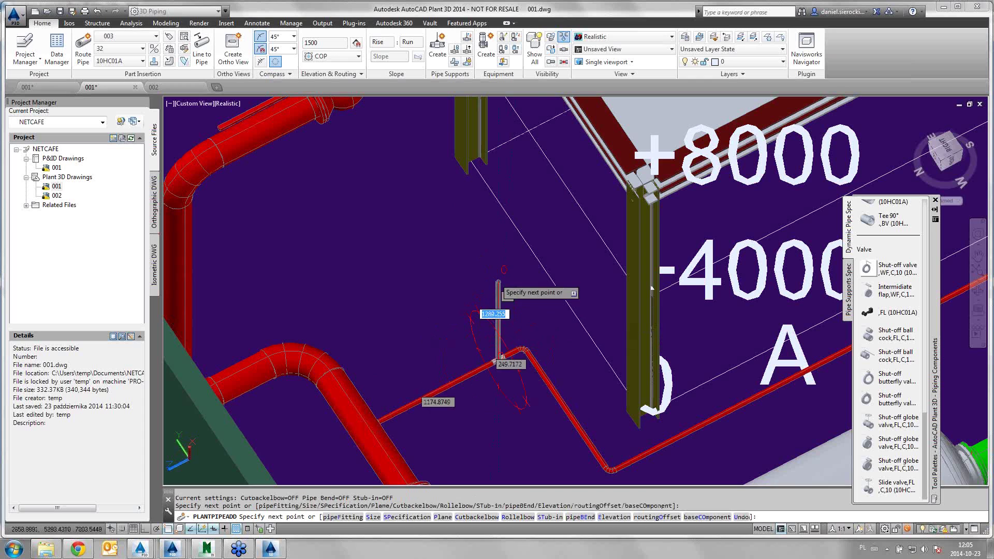
key(Return)
Step: With Ortho toggled, route the pipe straight up, then horizontally, and end routing
mouse_move(489, 310)
shift+middle_down()
mouse_move(556, 279)
mouse_move(515, 262)
shift+middle_up()
key(F8)
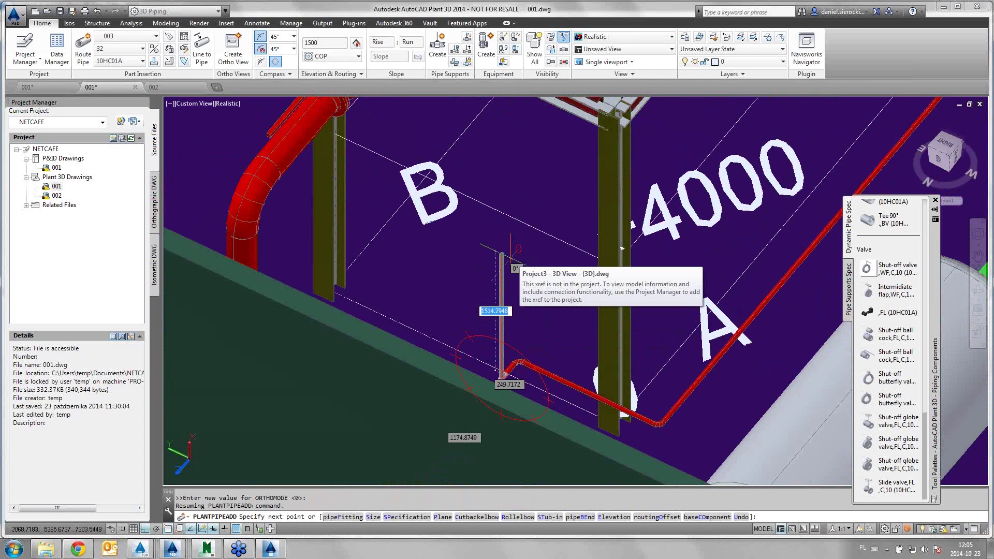
click(503, 163)
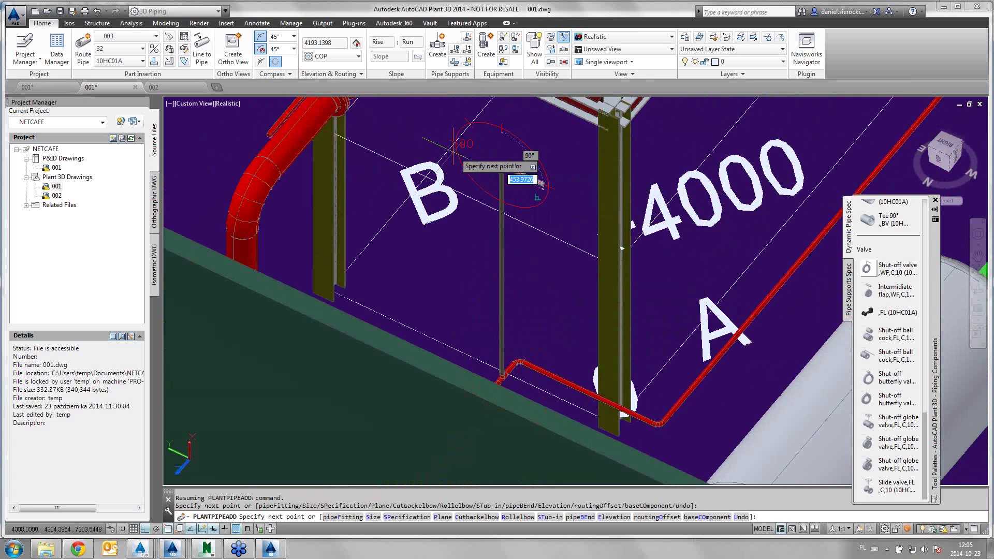
click(410, 123)
key(Escape)
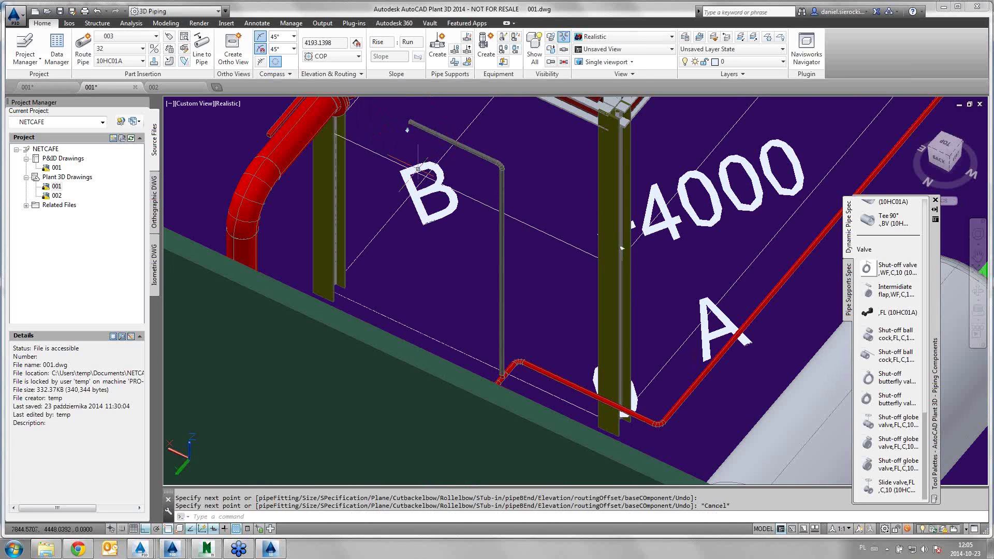
key(Escape)
mouse_move(449, 242)
middle_down()
mouse_move(425, 319)
mouse_move(396, 314)
middle_up()
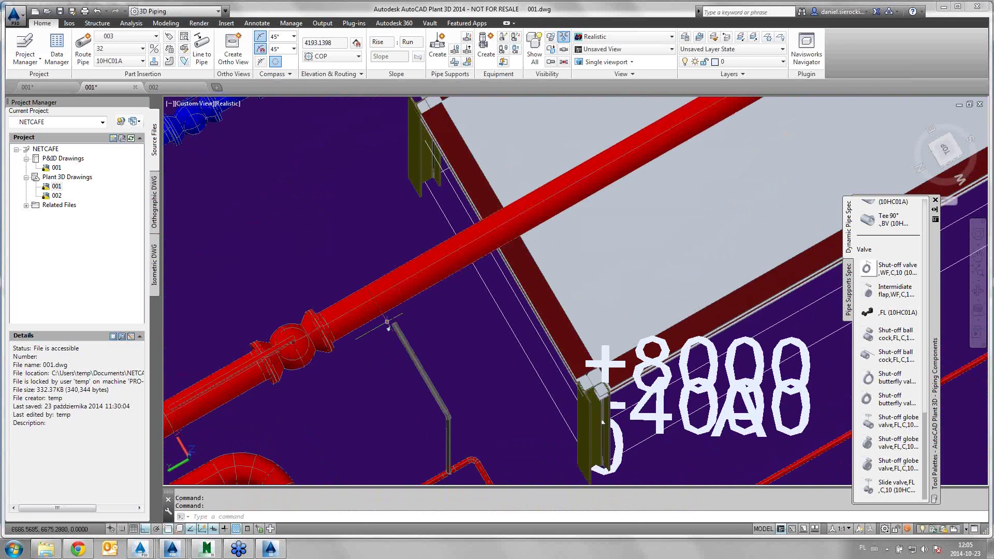
Step: Select the large red pipe, tab through its elevation grip values, then cancel the edit
click(404, 274)
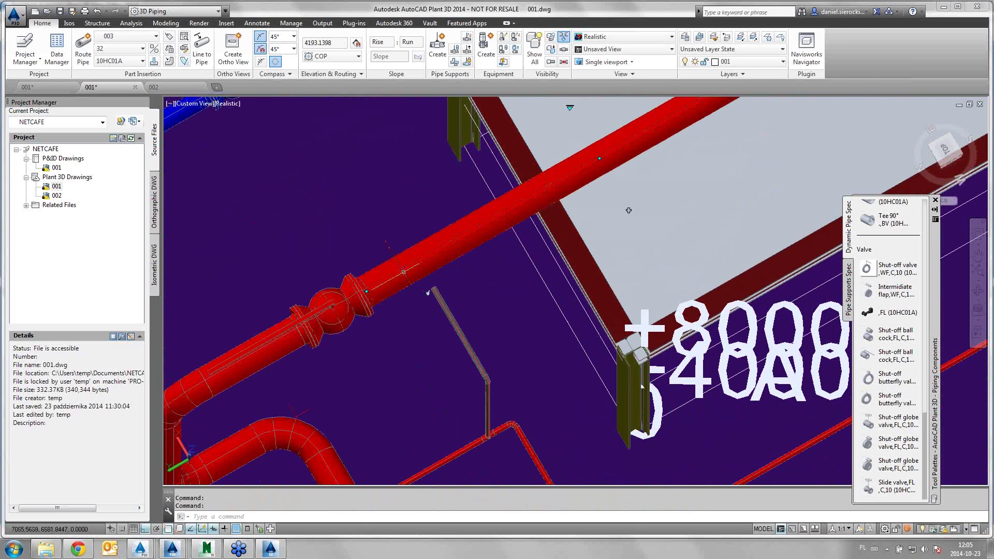
scroll(628, 210, down, 3)
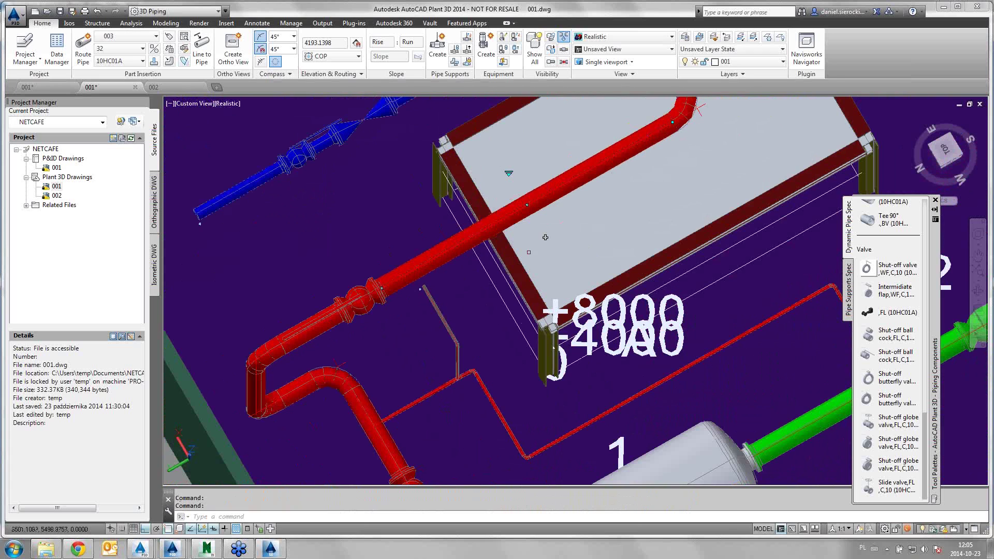
mouse_move(467, 280)
shift+middle_down()
mouse_move(478, 289)
mouse_move(486, 251)
mouse_move(463, 286)
shift+middle_up()
scroll(467, 282, up, 2)
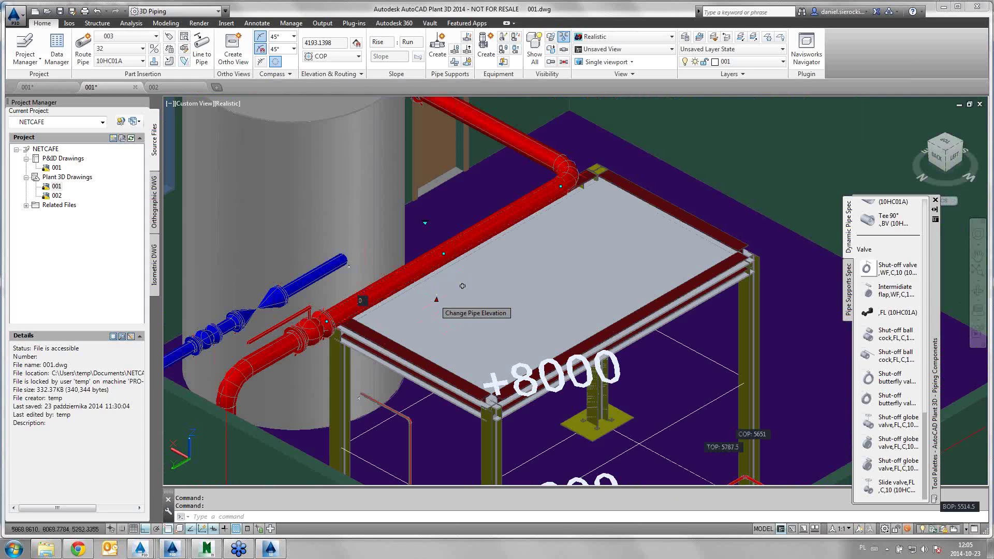
click(437, 299)
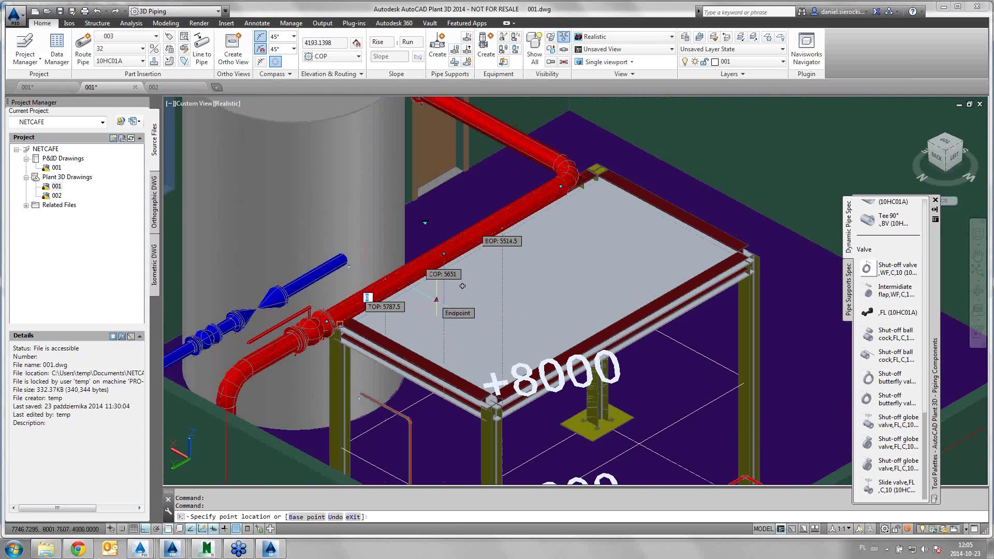
key(Tab)
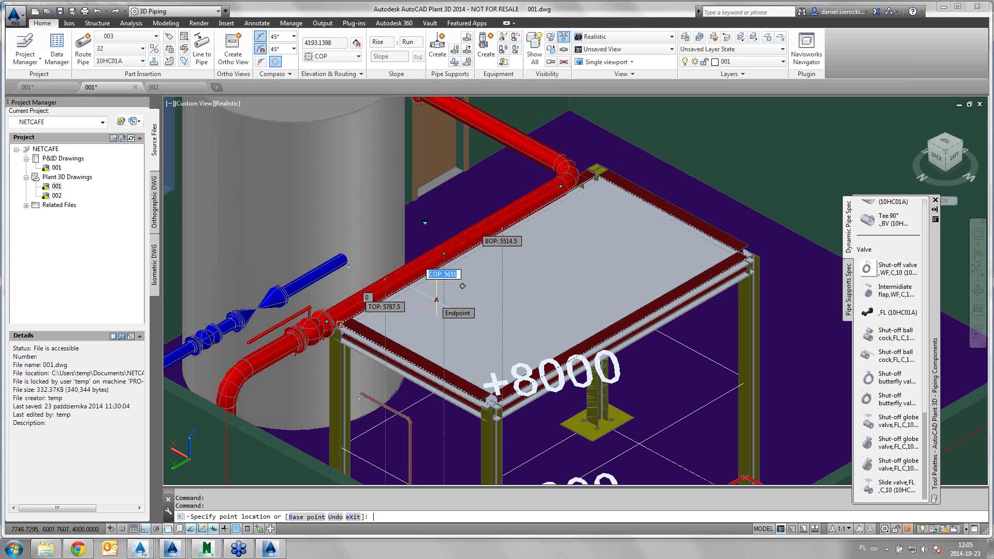
key(Tab)
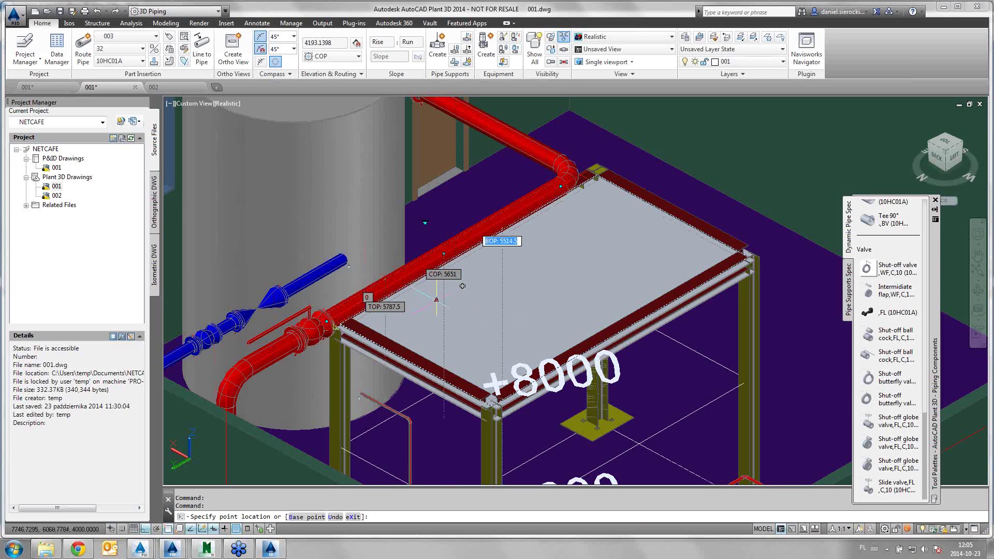
key(Tab)
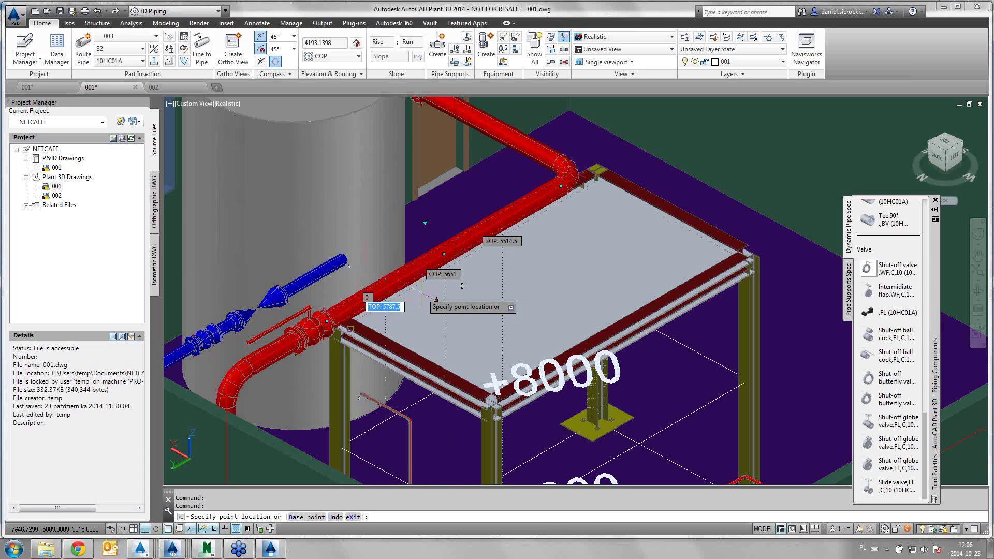
key(Escape)
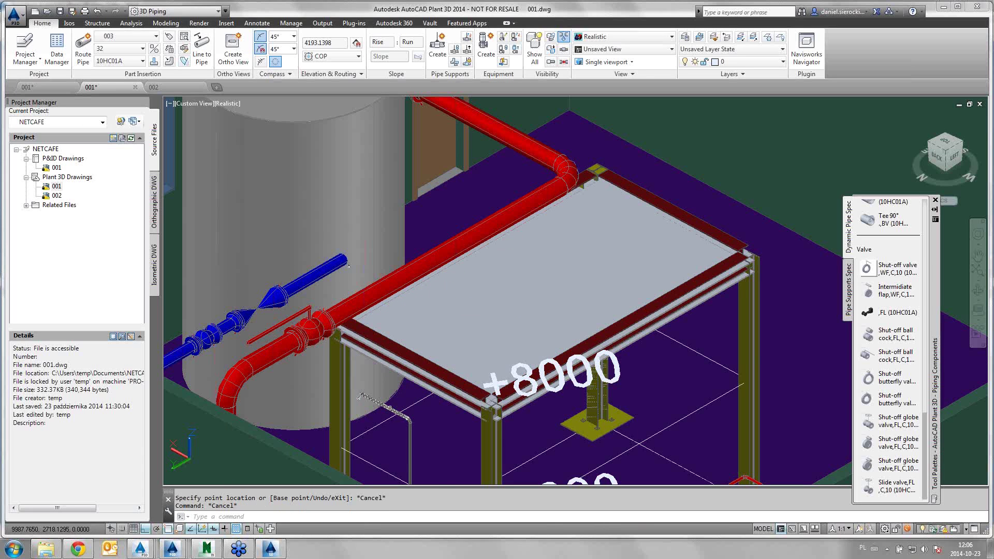
Step: Select the small grey pipe and set its centre-of-pipe elevation to 5651
click(384, 407)
scroll(382, 399, up, 3)
scroll(382, 395, up, 5)
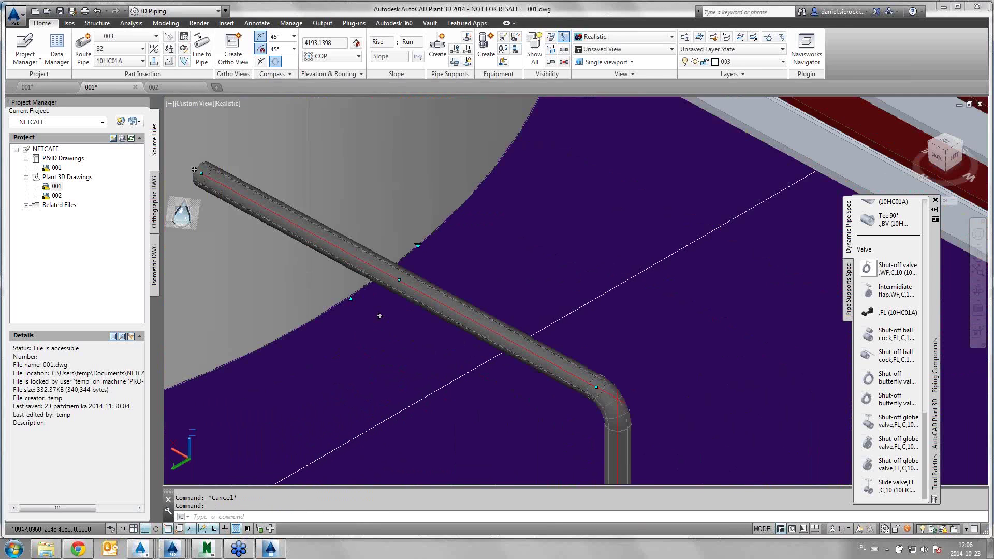
click(399, 279)
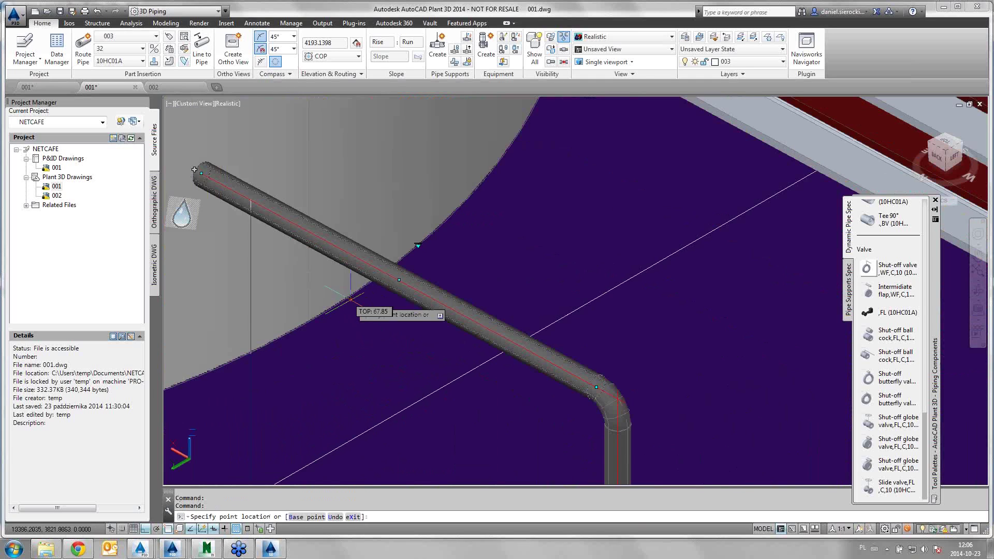
key(Tab)
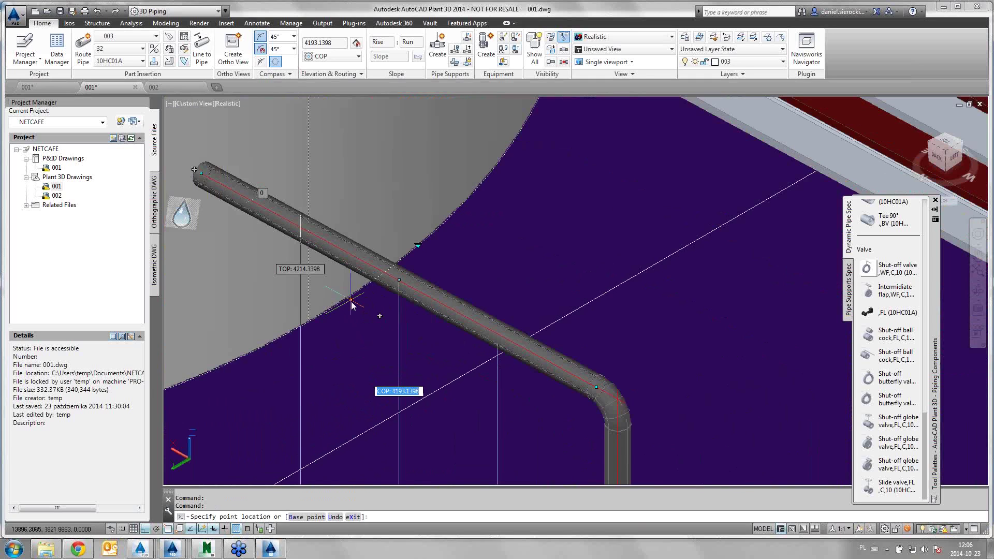
text(5651)
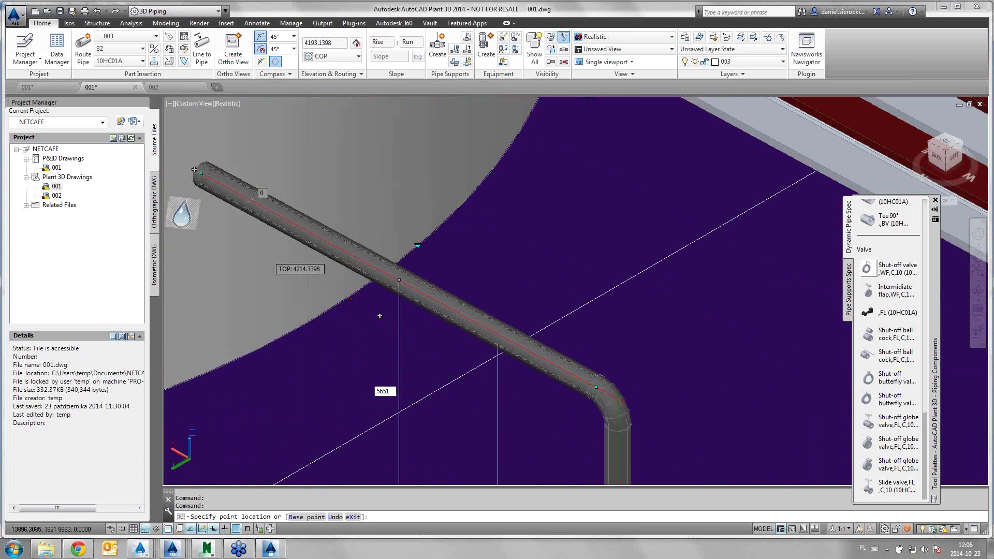
key(Return)
scroll(395, 331, down, 5)
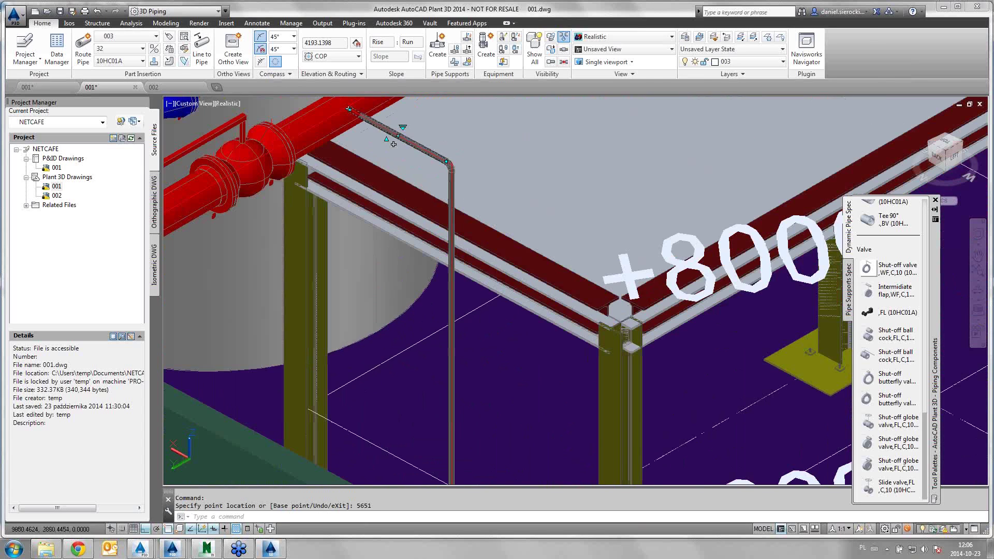
key(Return)
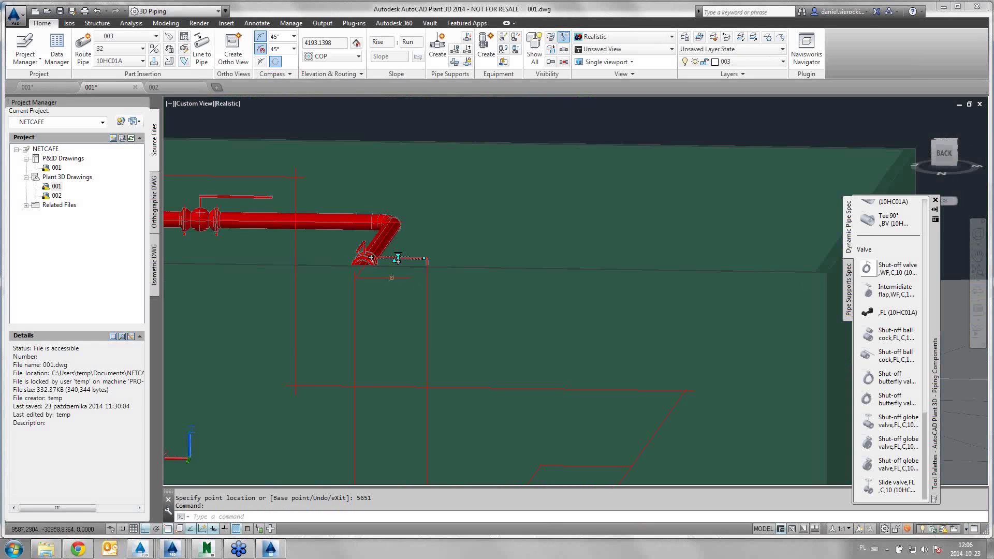
Step: Orbit to view from above and move the pipe's end beside the red pipe
scroll(422, 263, up, 3)
shift+middle_drag(422, 263, 468, 267)
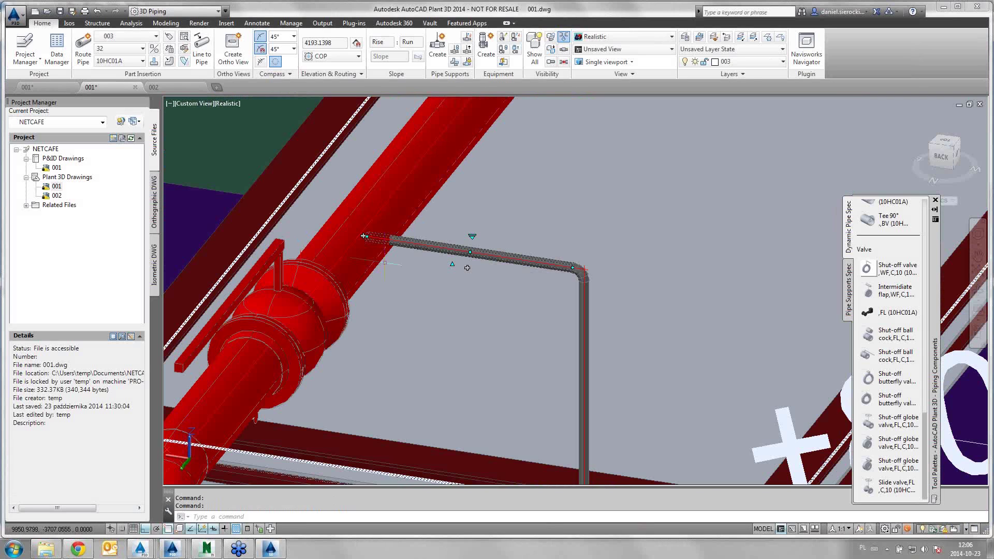
click(364, 235)
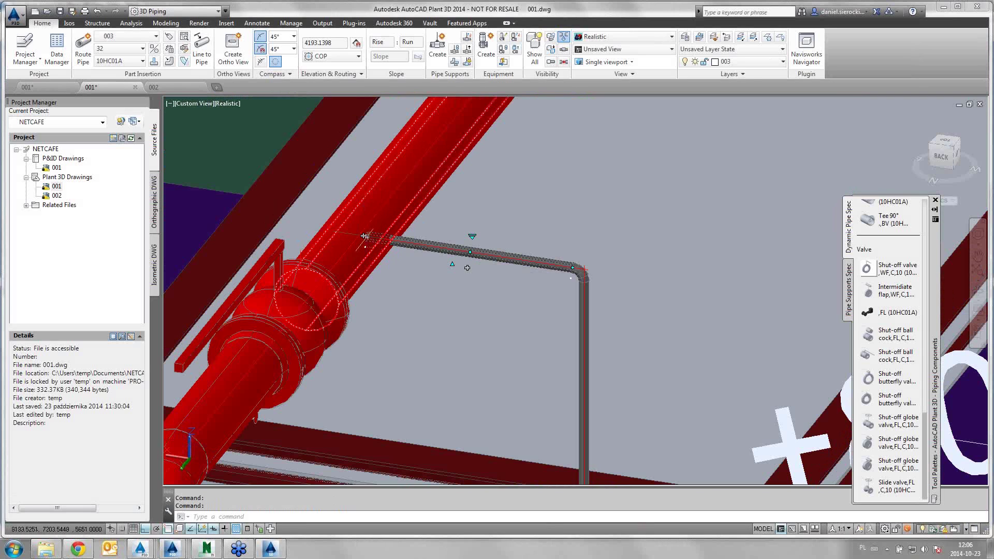
click(365, 235)
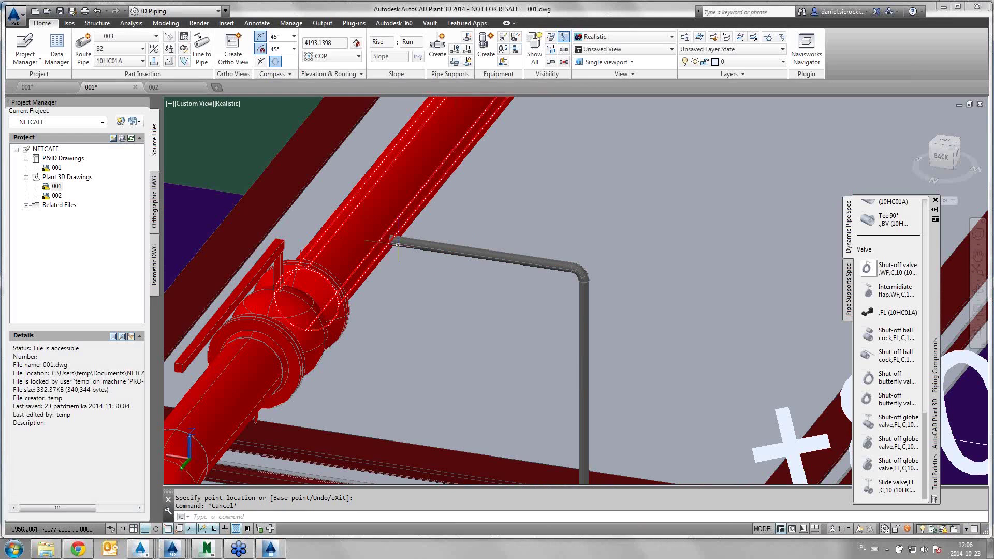
Step: Drag the grey pipe's end grip onto the red pipe with the Nearest snap, then stop routing
key(Escape)
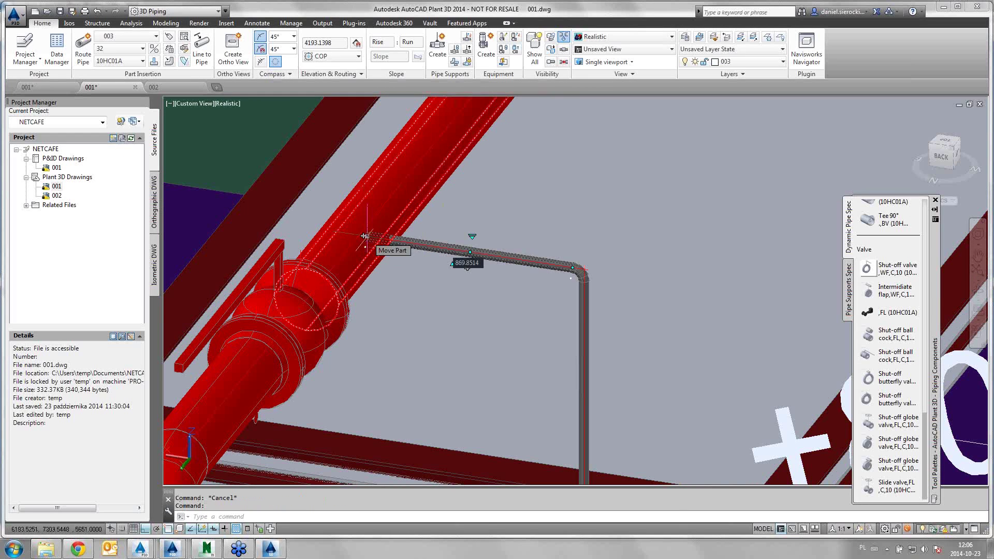
scroll(357, 235, up, 5)
scroll(356, 235, up, 3)
click(363, 235)
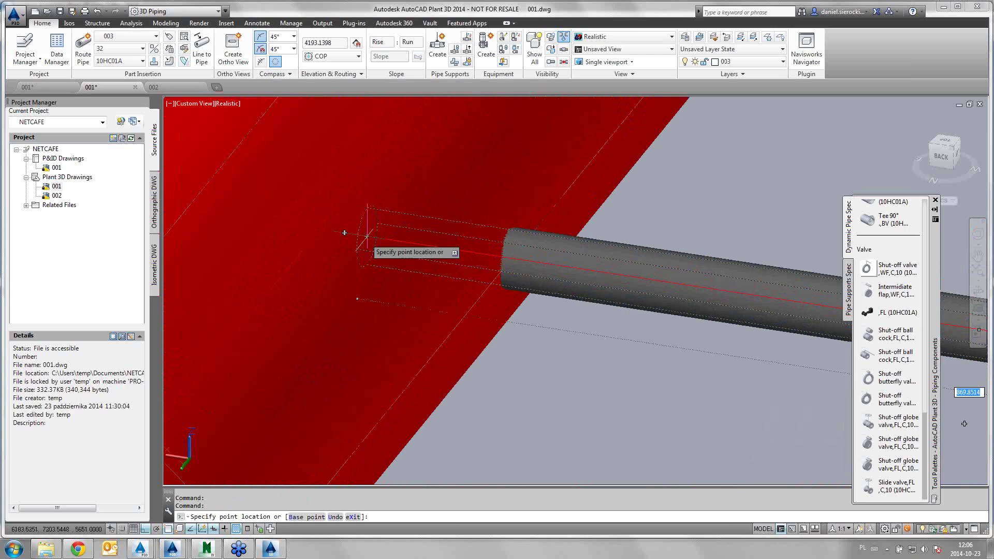
shift+right_click(715, 289)
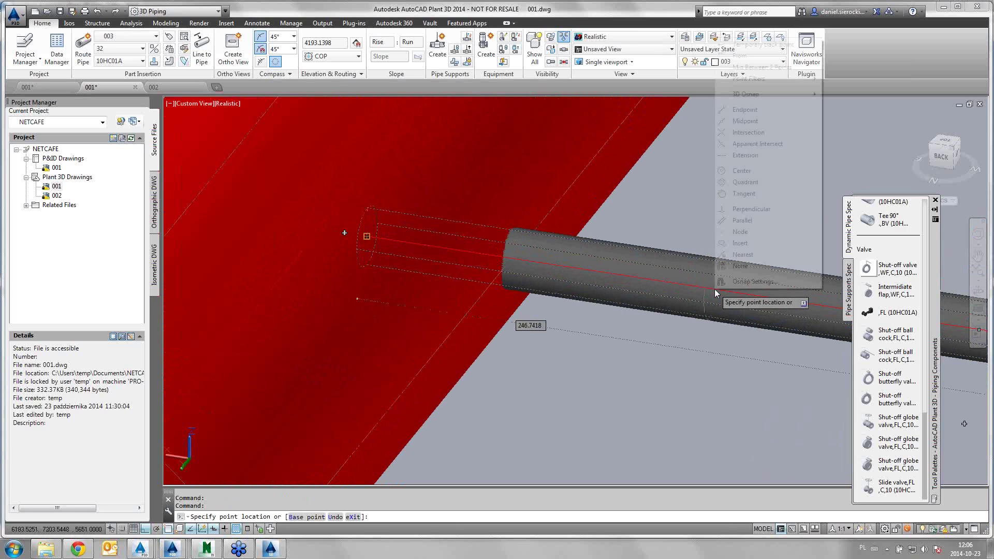
click(743, 254)
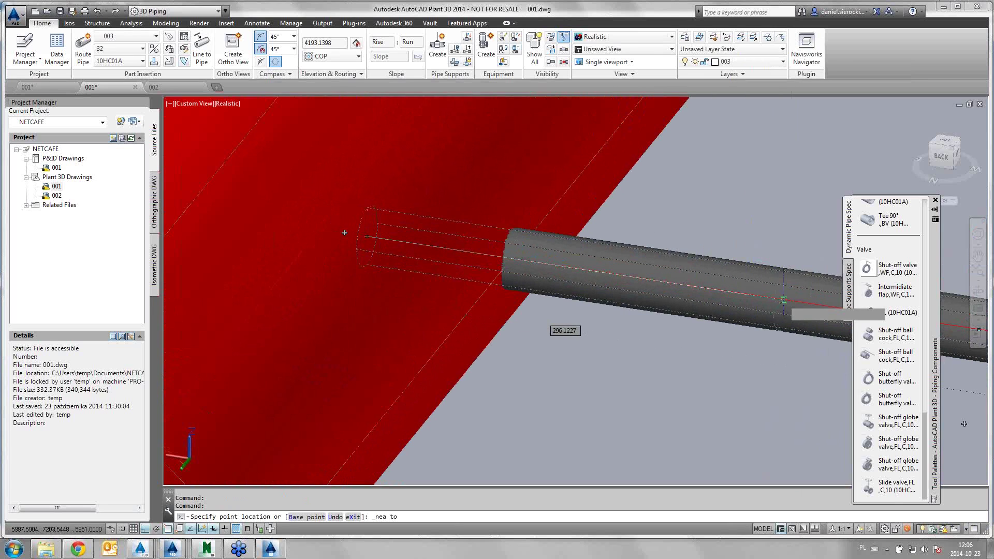
scroll(761, 297, down, 2)
scroll(574, 318, down, 2)
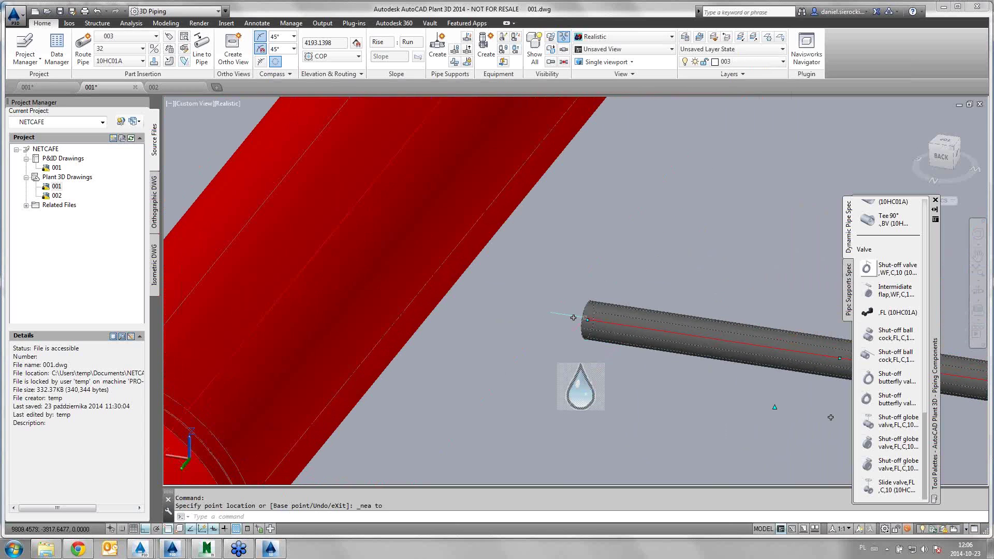
click(574, 318)
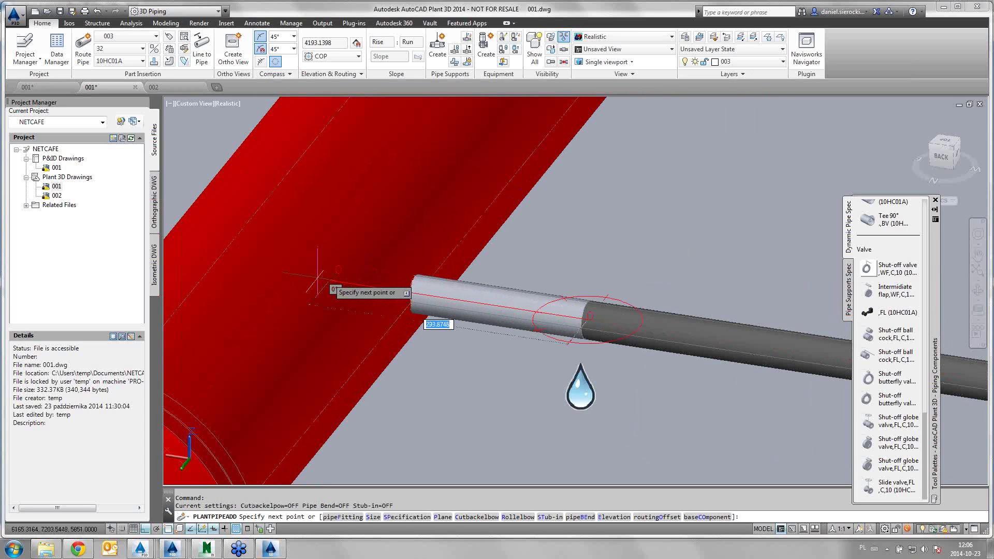
key(Escape)
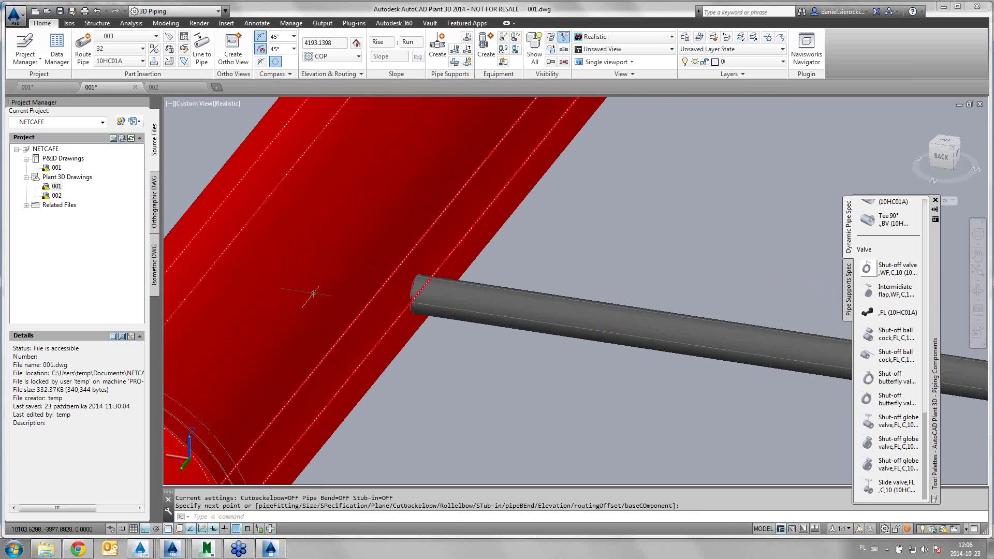
scroll(433, 375, down, 5)
scroll(432, 375, down, 2)
scroll(433, 375, up, 2)
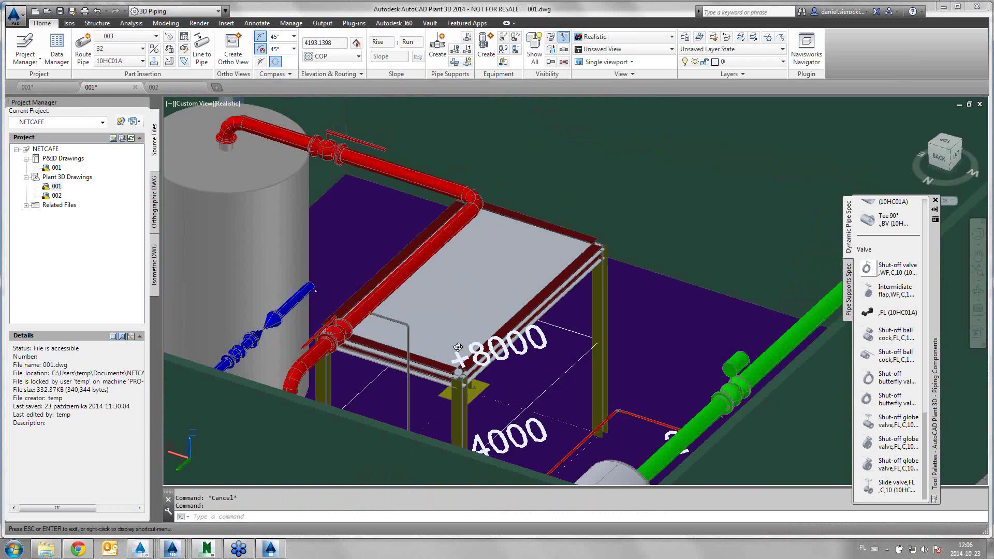
scroll(432, 375, up, 2)
Step: Start a size-25 pipe at the nearest point on the grey pipe and fix its first point
shift+middle_drag(433, 375, 477, 299)
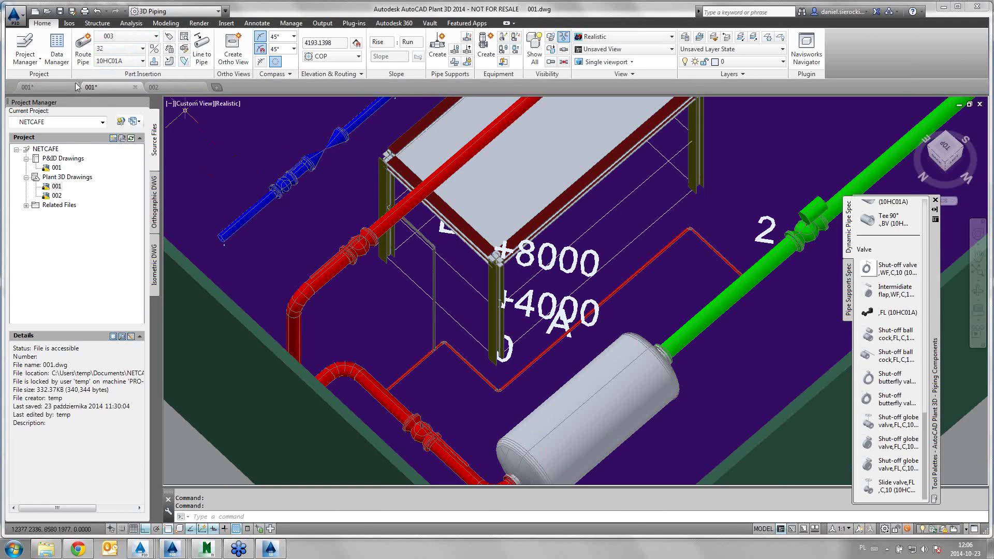
click(120, 50)
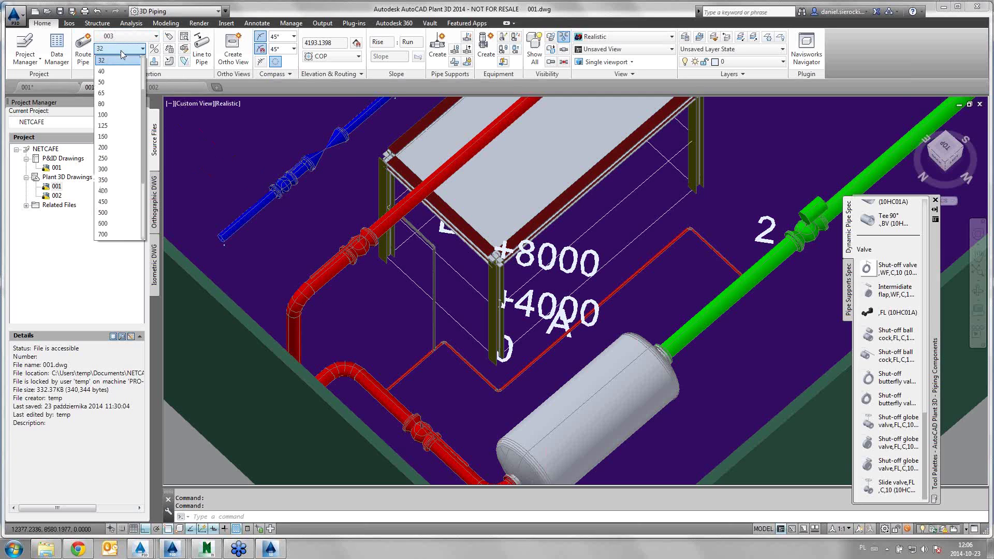
click(117, 115)
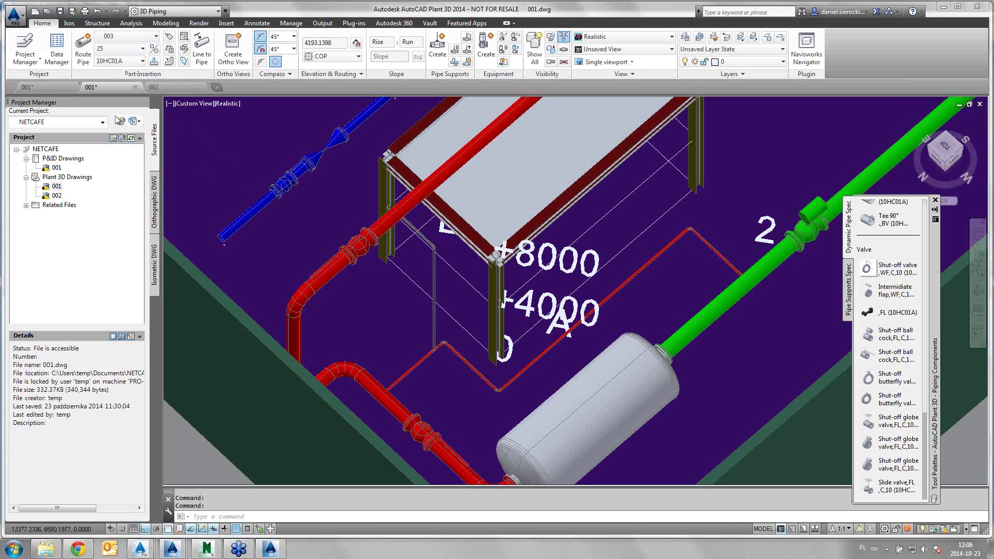
click(83, 46)
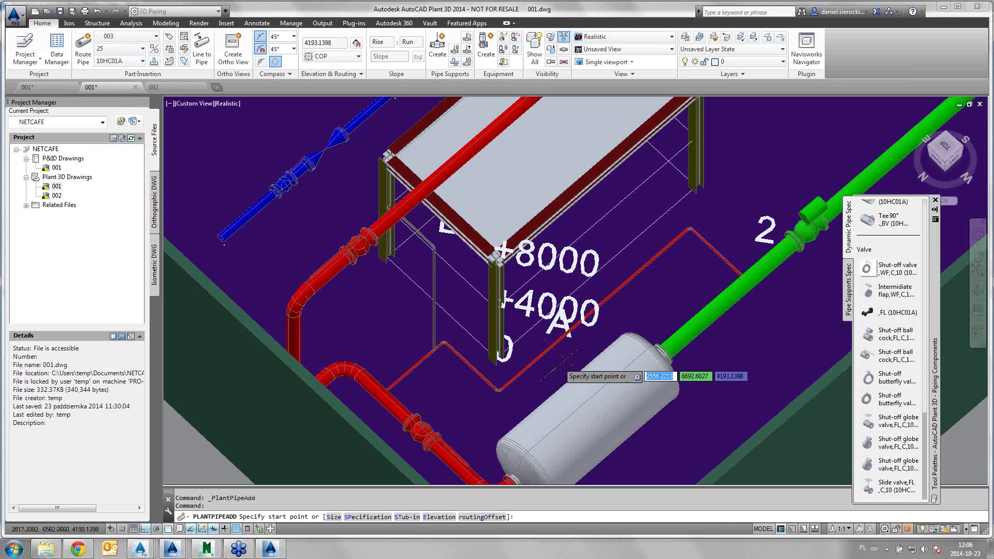
middle_drag(637, 290, 540, 304)
scroll(533, 295, down, 3)
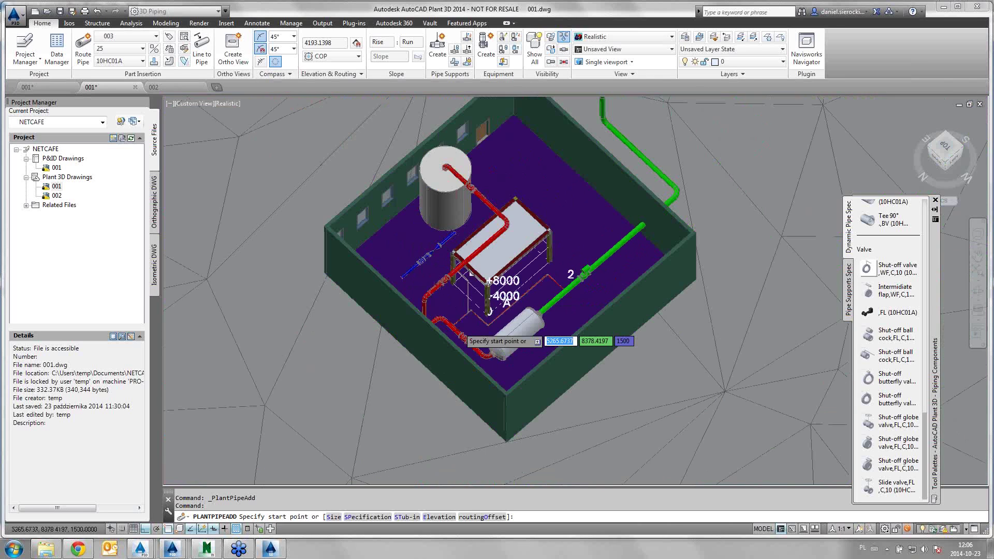
scroll(534, 295, down, 2)
scroll(560, 293, up, 3)
scroll(559, 293, up, 4)
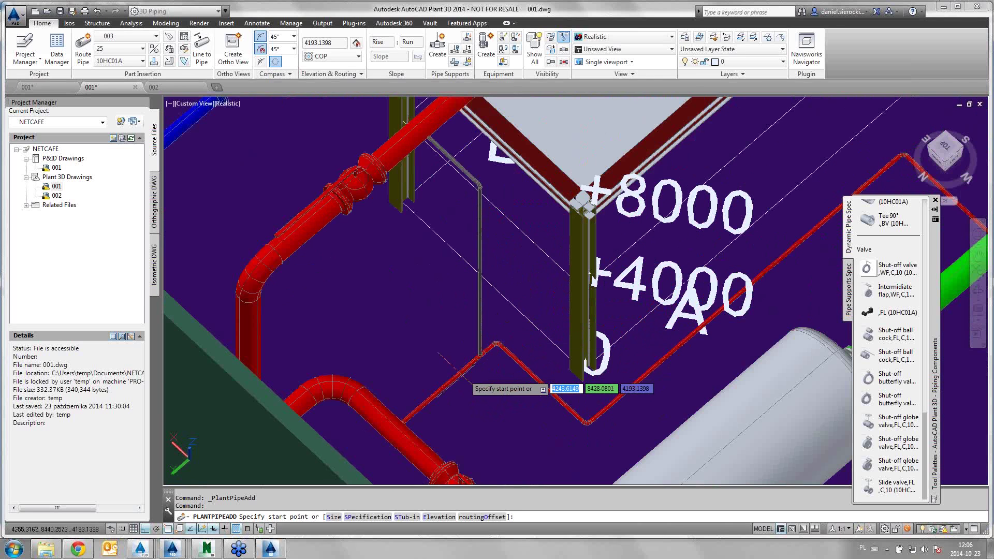
shift+right_click(452, 386)
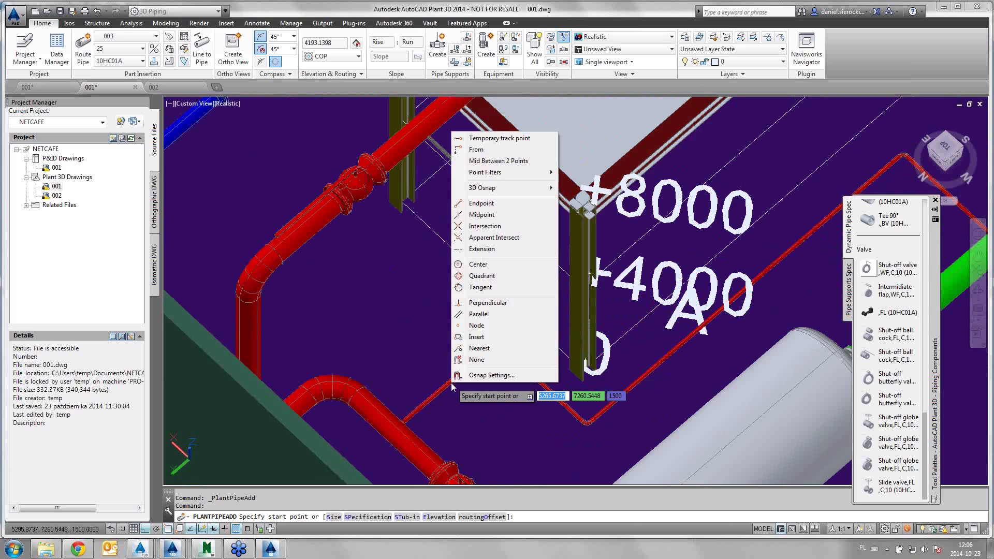
click(477, 347)
click(446, 385)
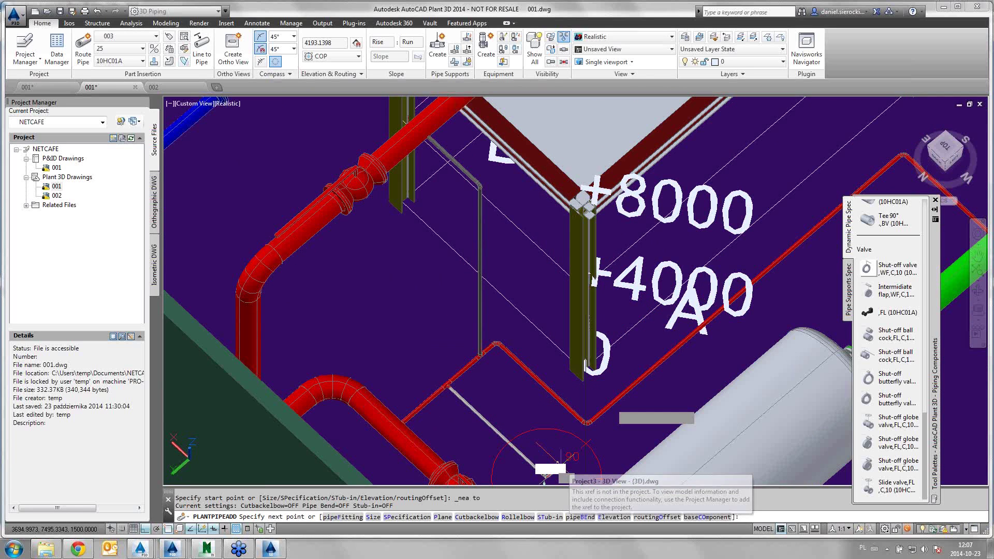
click(549, 476)
Step: Add a bend and route the new pipe across to the green pipe
scroll(565, 423, down, 5)
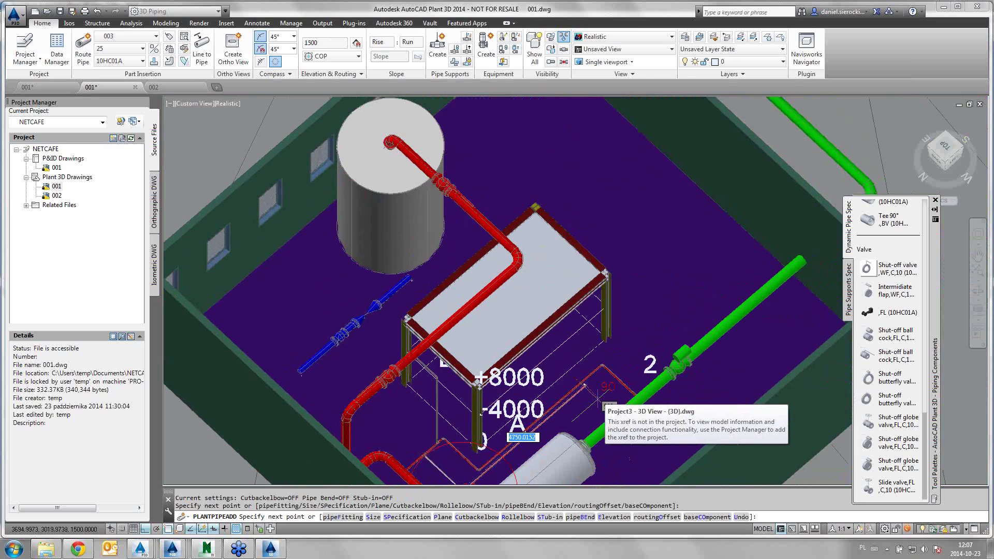
scroll(569, 420, up, 2)
scroll(581, 409, up, 2)
scroll(596, 394, up, 3)
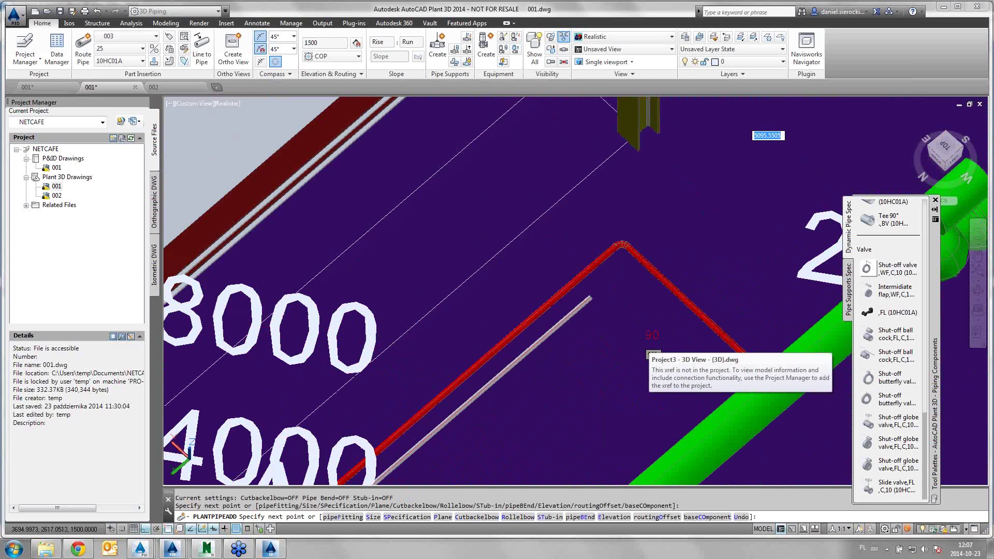
click(592, 300)
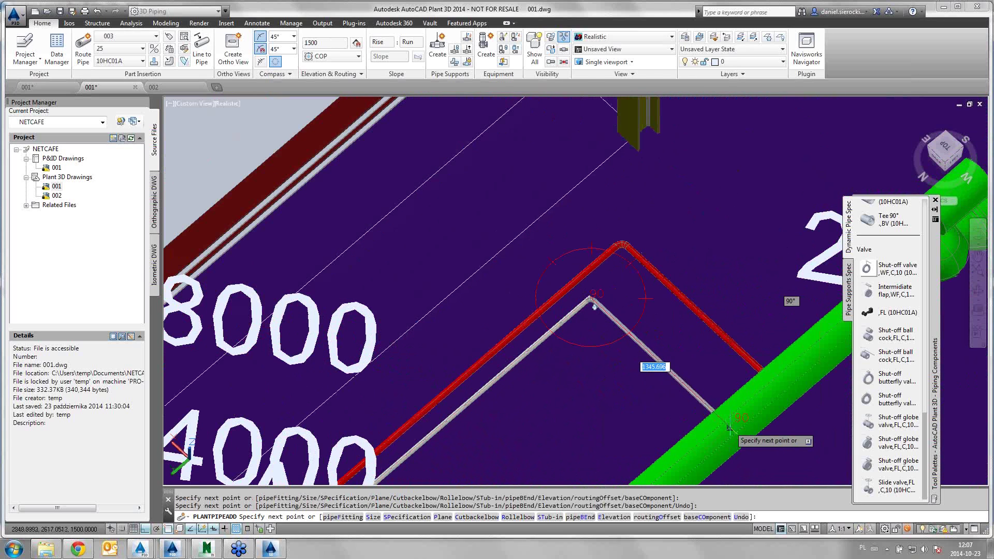
click(728, 428)
scroll(725, 425, down, 3)
scroll(709, 383, down, 2)
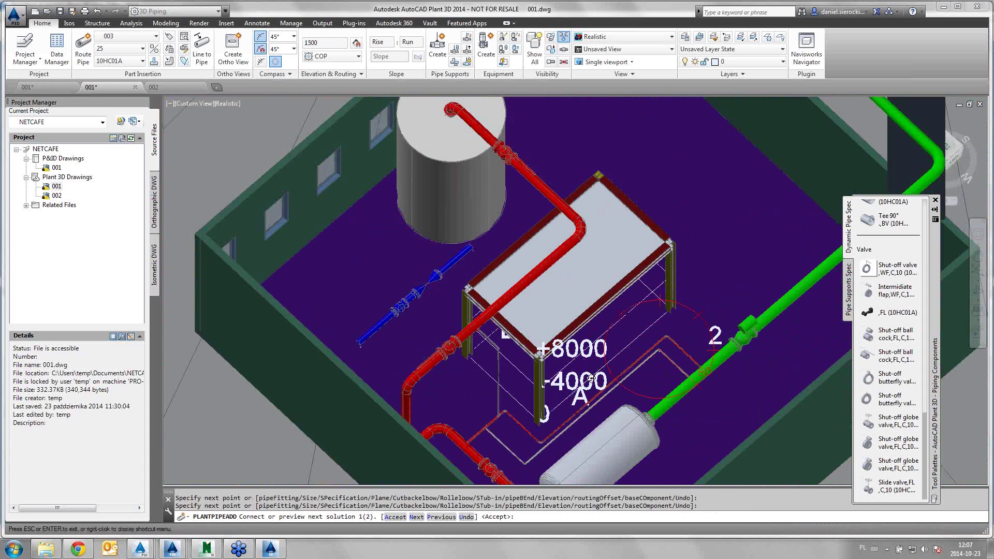
shift+middle_drag(673, 324, 616, 341)
Step: Cancel the unfinished route and select the short blue pipe section
key(Escape)
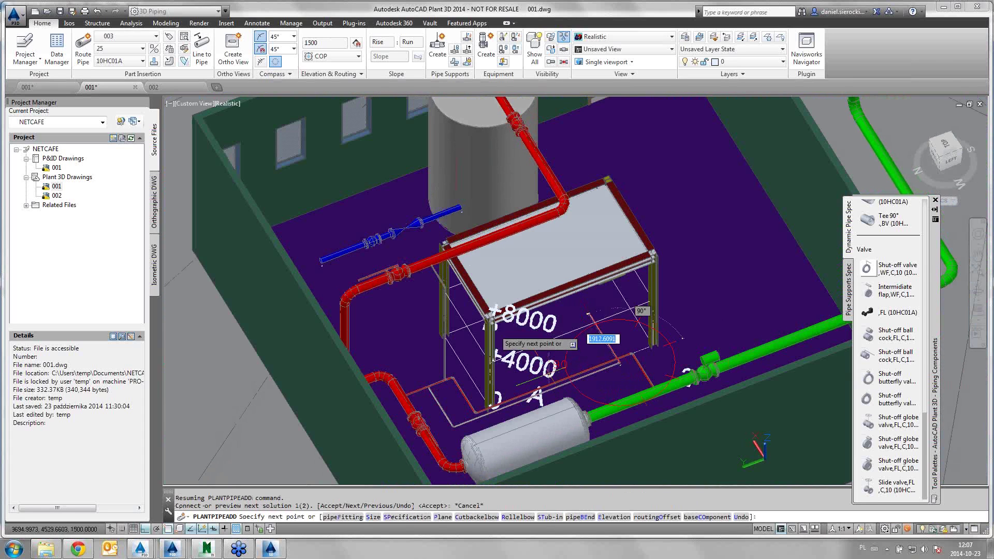
key(Escape)
click(462, 207)
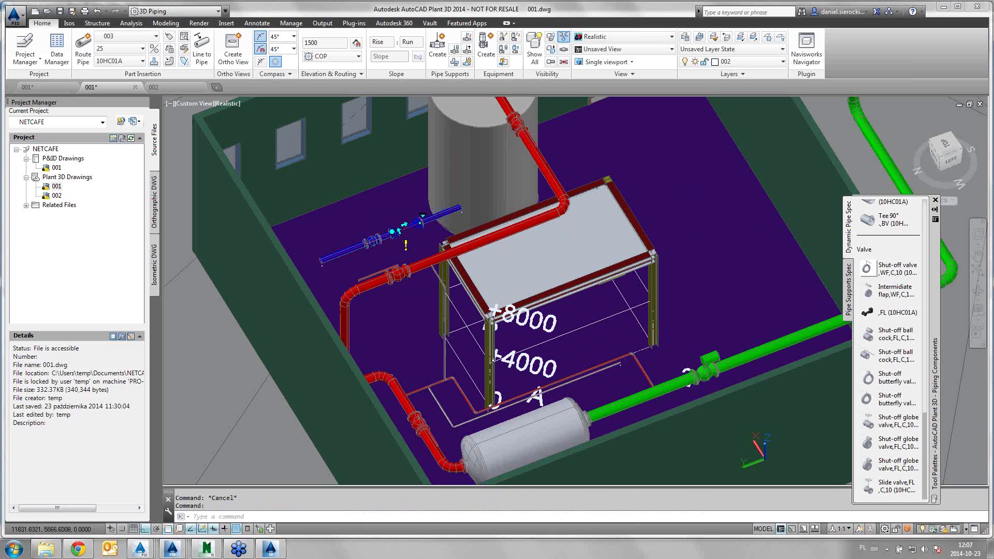
Step: Erase the short blue pipe with its valve and reducer, then zoom and orbit toward the pipe loop
key(Delete)
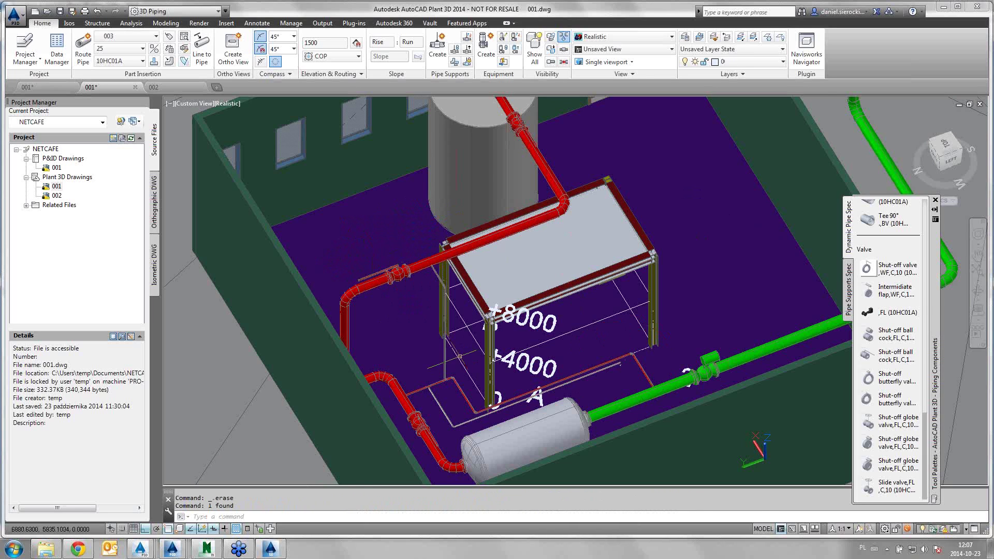
scroll(411, 311, up, 1)
scroll(441, 313, up, 3)
scroll(472, 317, up, 1)
mouse_move(471, 316)
shift+middle_down()
mouse_move(435, 300)
mouse_move(447, 333)
shift+middle_up()
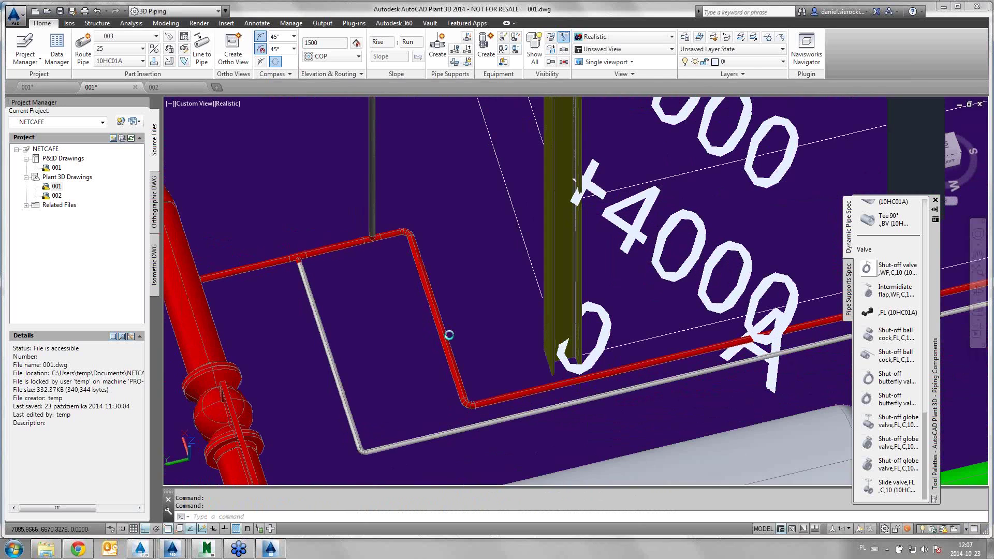
scroll(429, 301, up, 2)
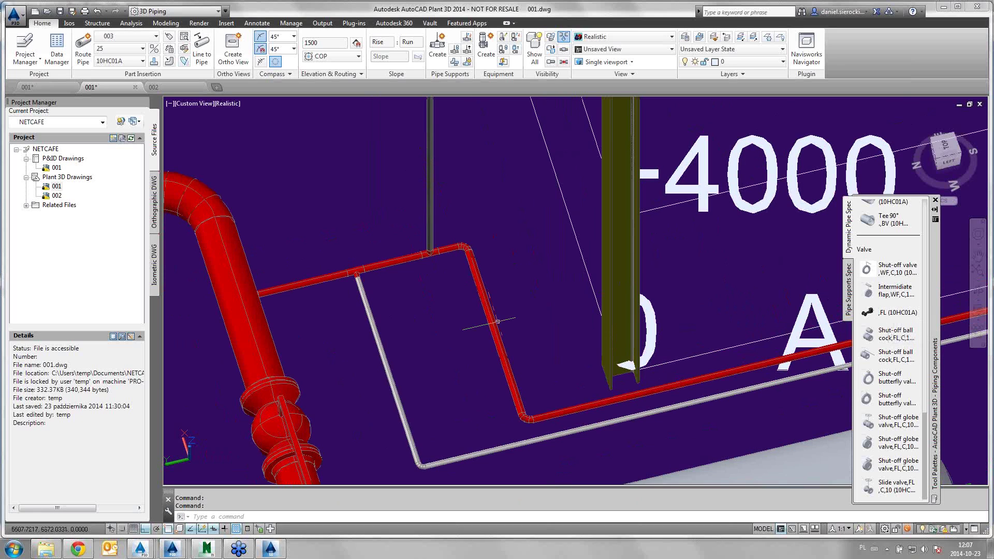
Step: Place an actuated flanged valve on the red pipe using the Nearest snap
click(893, 314)
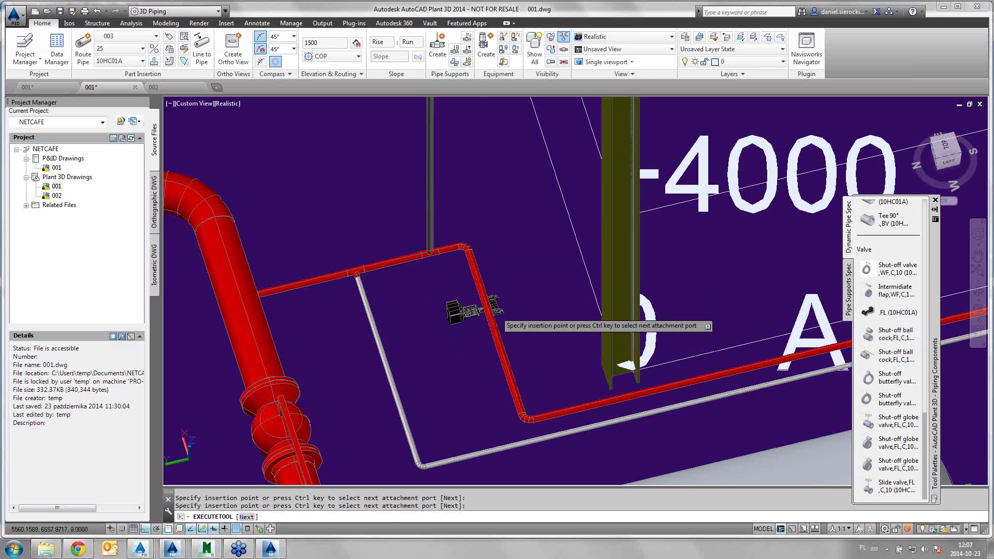
shift+right_click(500, 336)
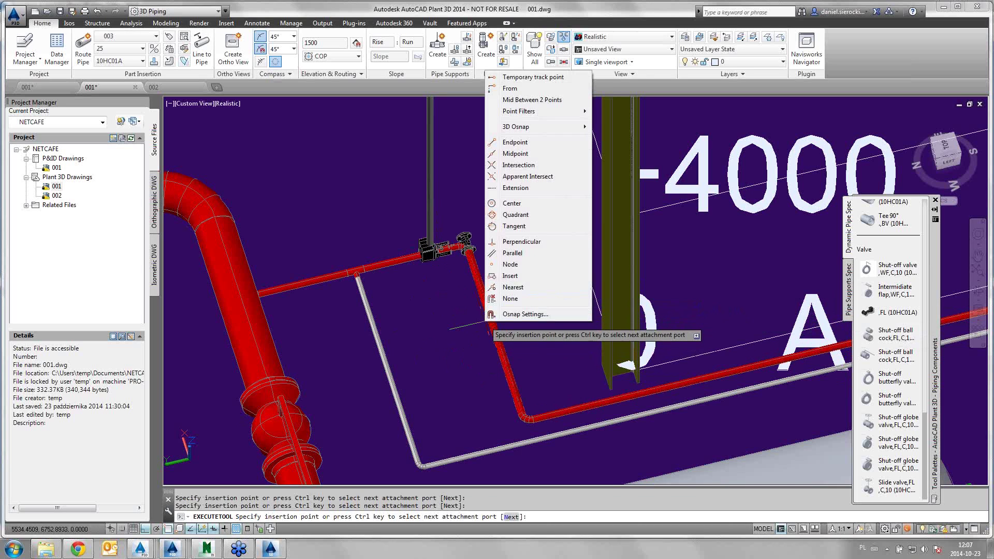
click(513, 287)
click(501, 348)
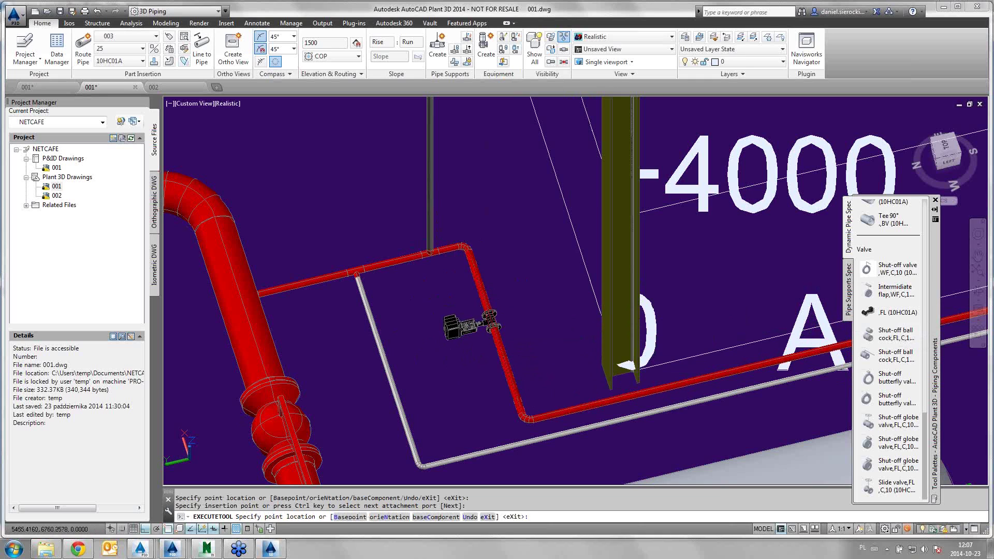
click(492, 322)
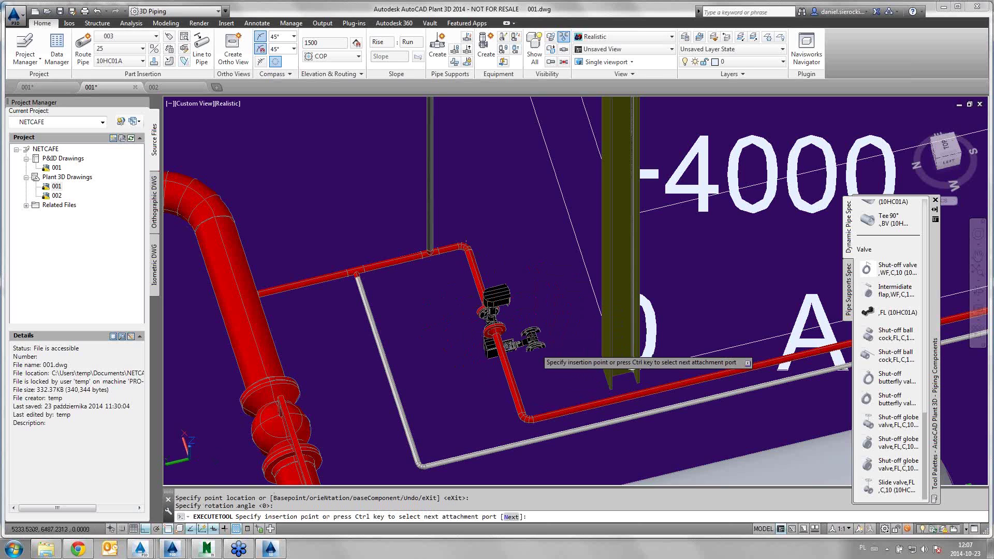
key(Escape)
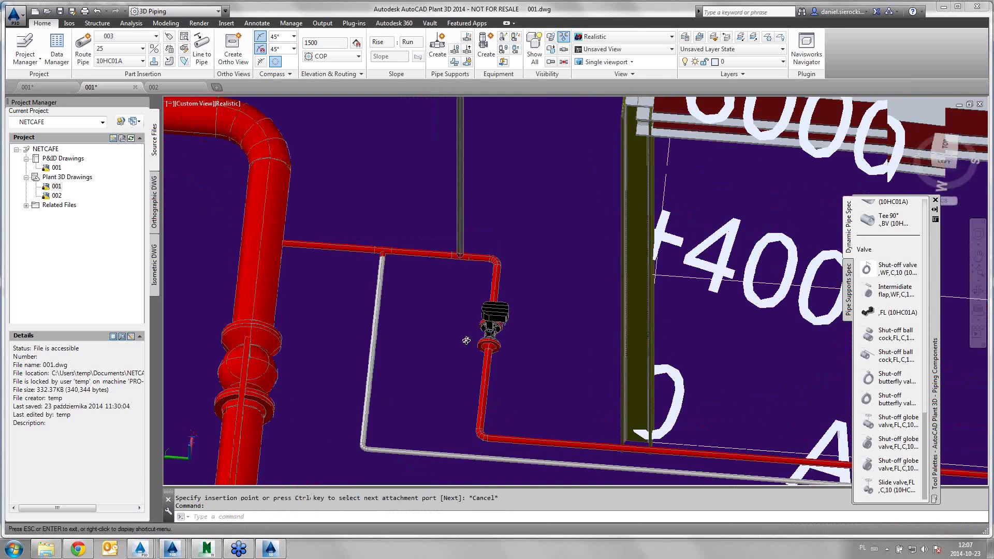
Step: Fit a second actuated valve, port switched with Ctrl, onto the grey pipe
mouse_move(473, 333)
shift+middle_down()
mouse_move(507, 362)
mouse_move(440, 339)
mouse_move(544, 335)
shift+middle_up()
scroll(507, 362, up, 8)
scroll(508, 362, down, 6)
scroll(493, 343, up, 4)
scroll(493, 342, up, 3)
scroll(540, 340, down, 3)
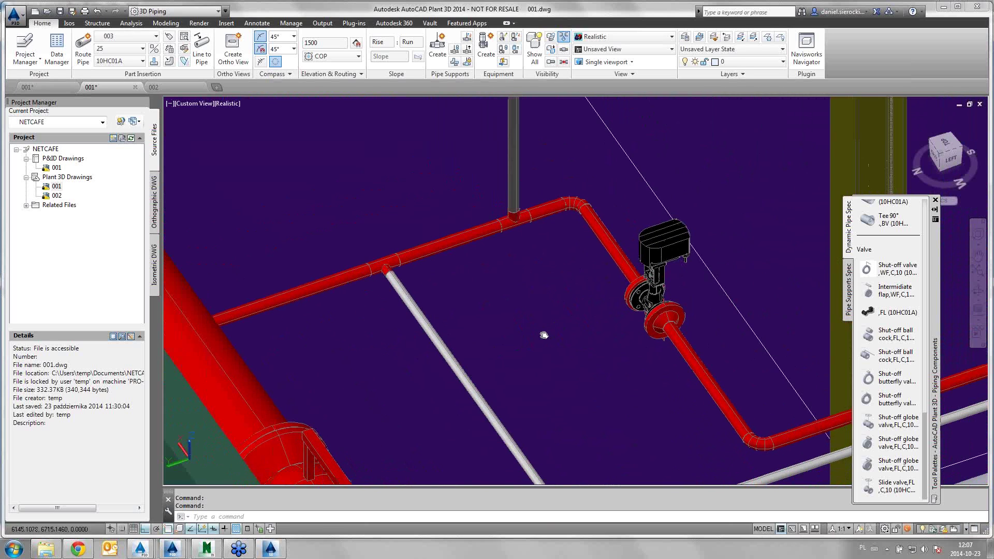
click(867, 313)
key(ctrl)
key(ctrl)
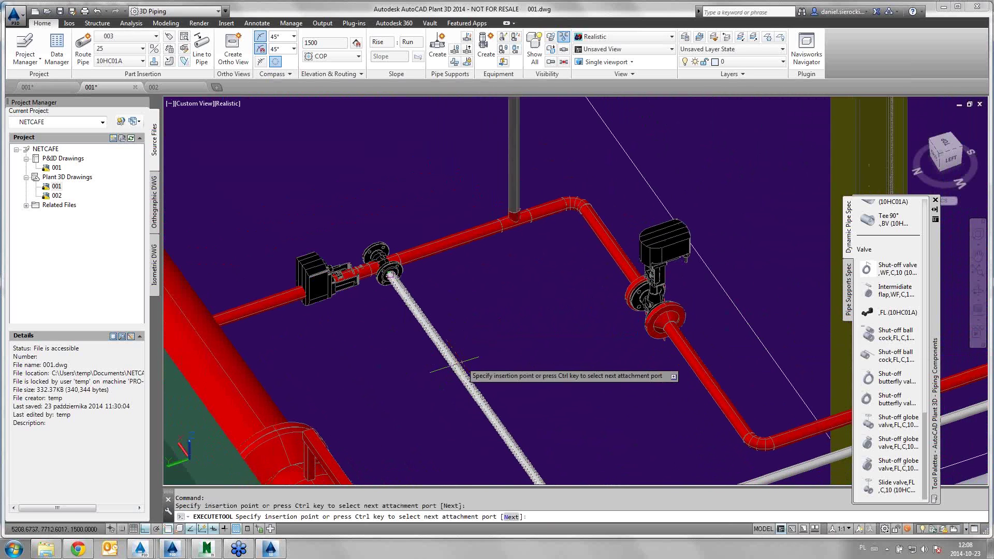
shift+right_click(450, 365)
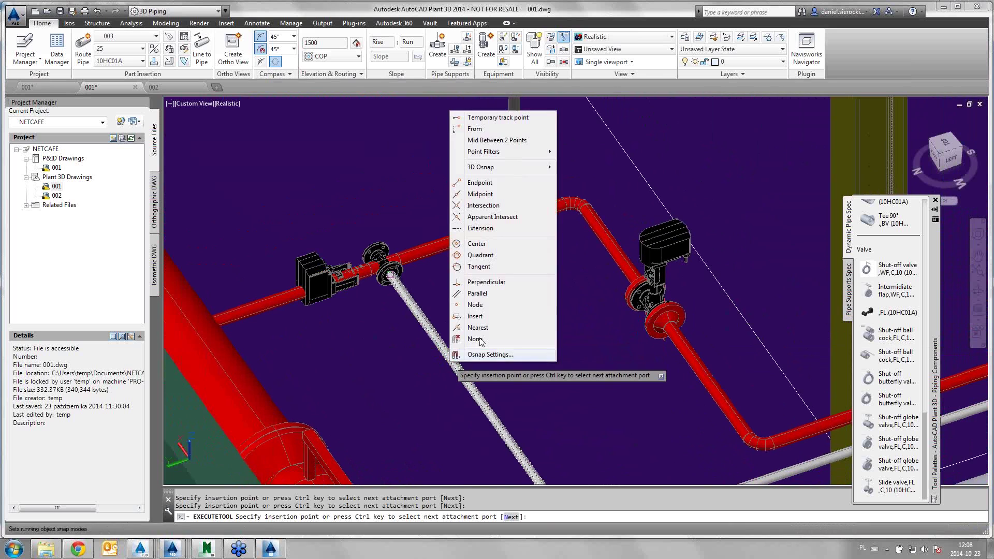
click(478, 430)
click(479, 407)
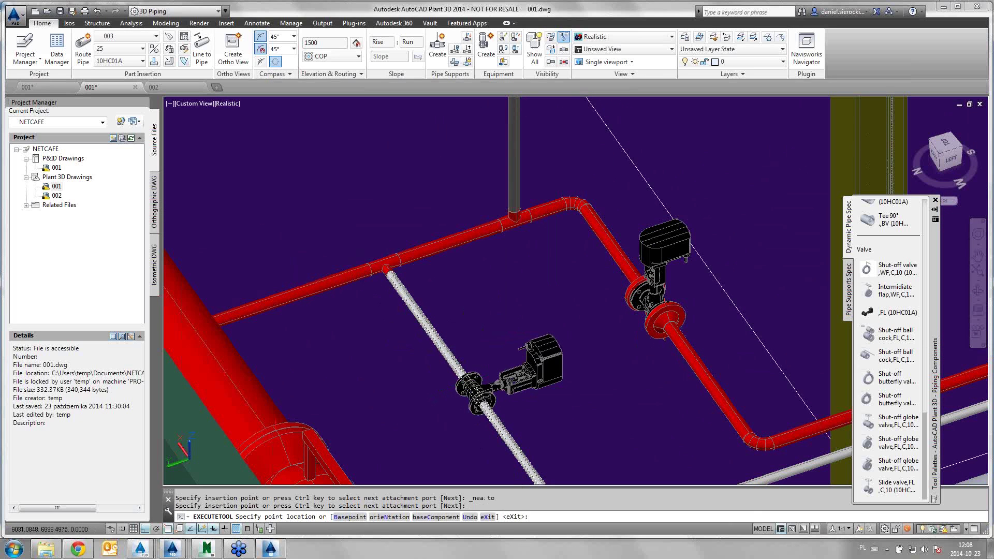
click(474, 378)
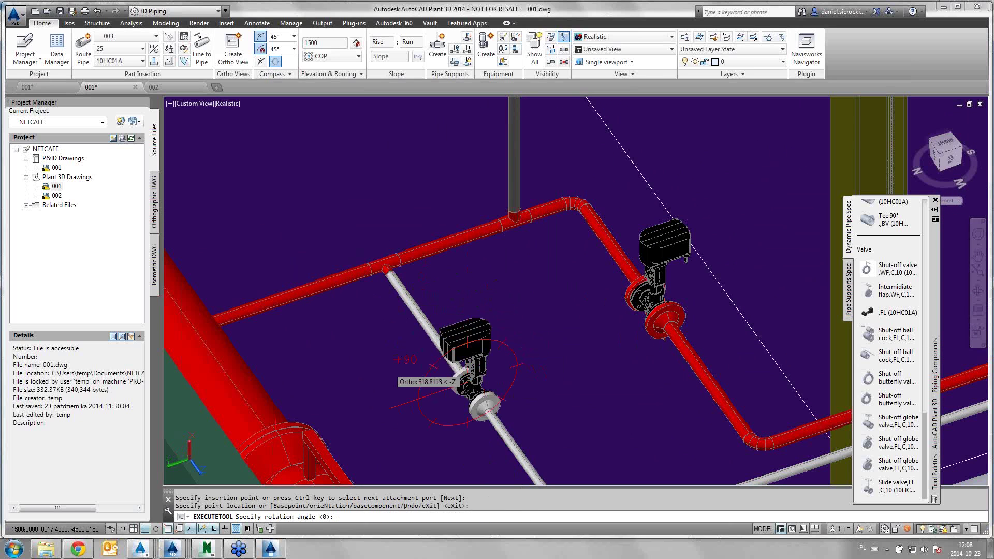
click(389, 398)
Step: Fit a third valve onto the vertical grey pipe and end valve insertion
scroll(497, 336, down, 3)
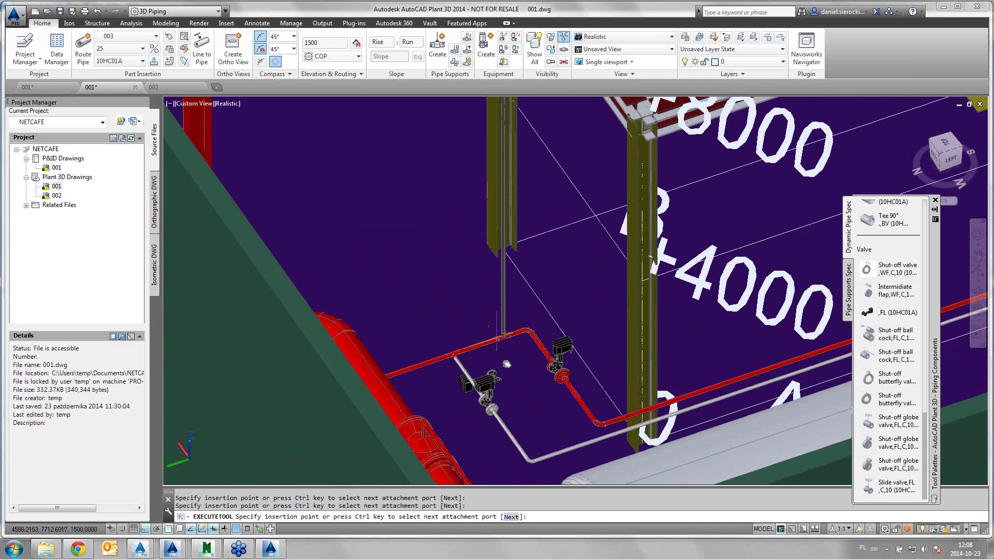
scroll(494, 291, down, 2)
shift+right_click(497, 290)
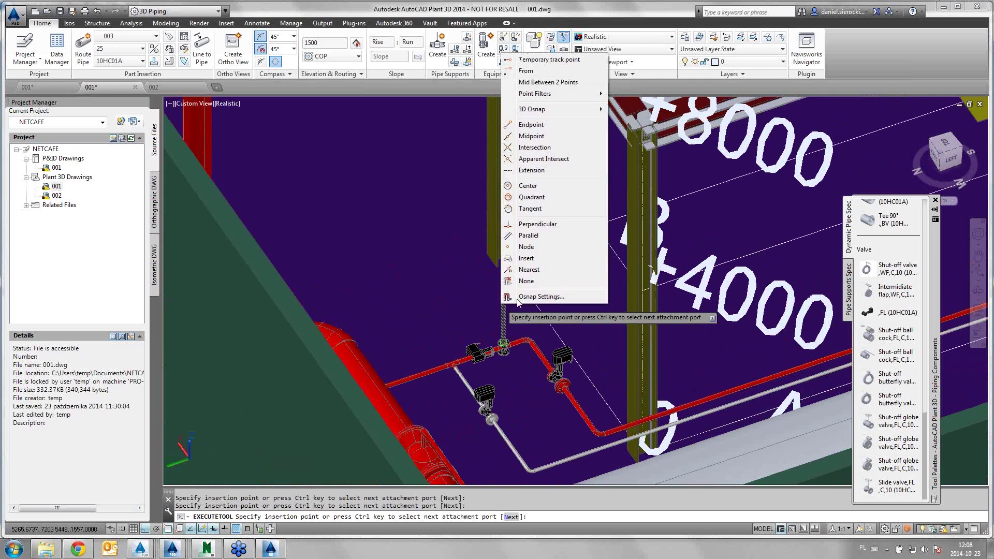
click(526, 293)
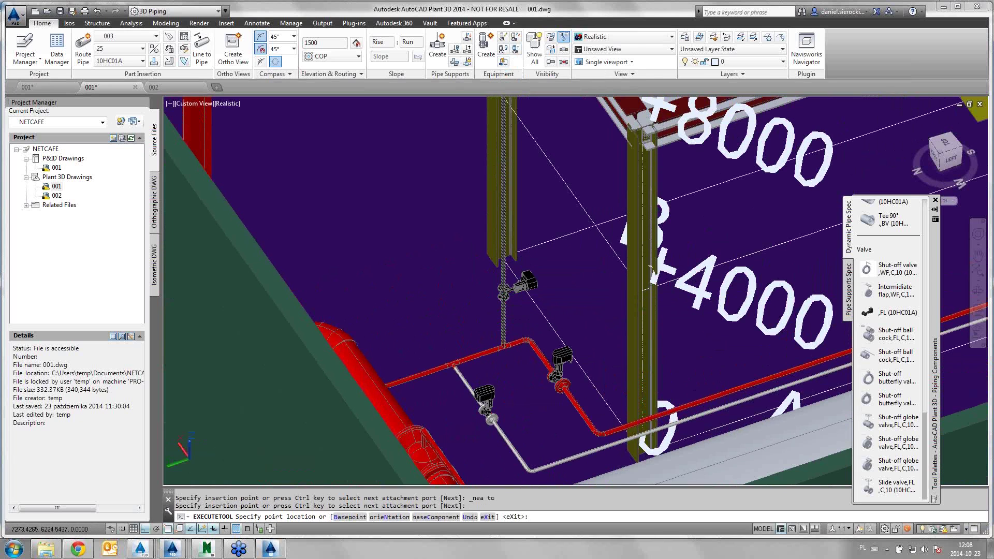
click(525, 293)
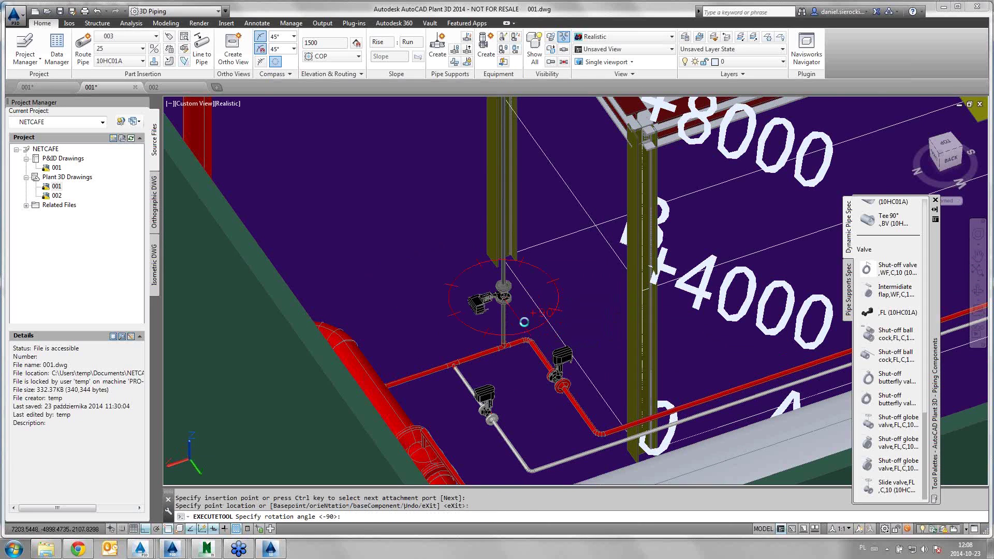
click(524, 322)
key(Escape)
scroll(524, 322, down, 5)
Step: Orbit and zoom out to an overview of the branch and its new valves
shift+middle_drag(524, 323, 448, 355)
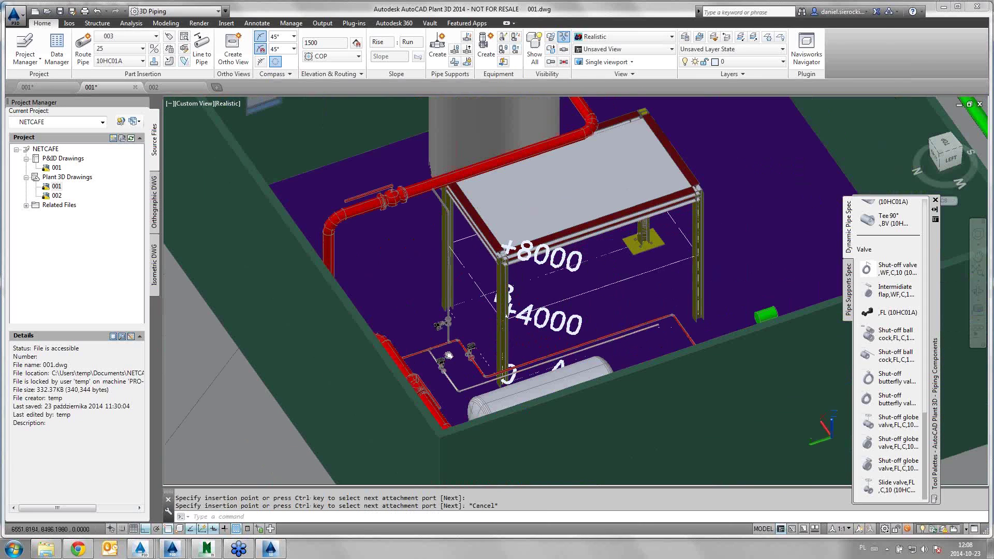
scroll(448, 356, up, 5)
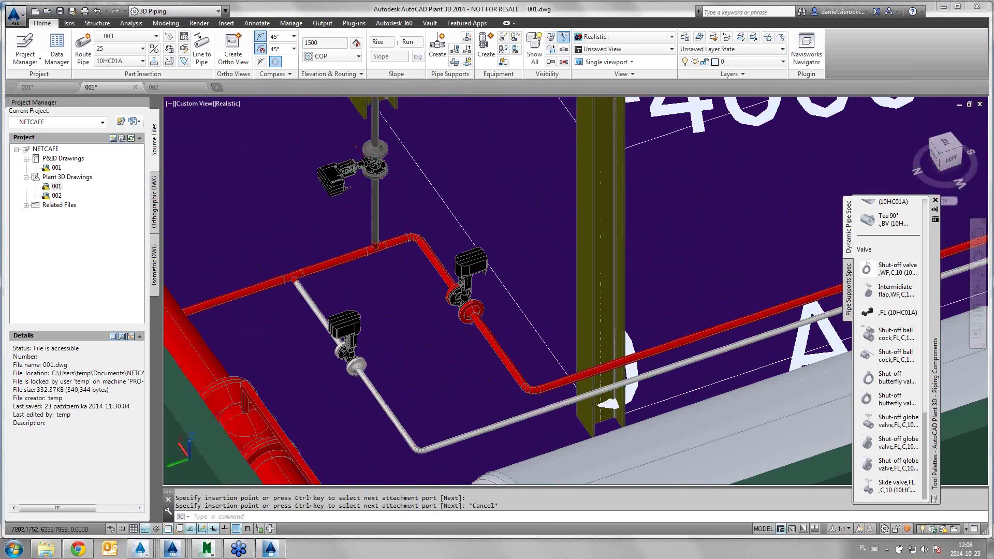
shift+middle_drag(435, 343, 435, 369)
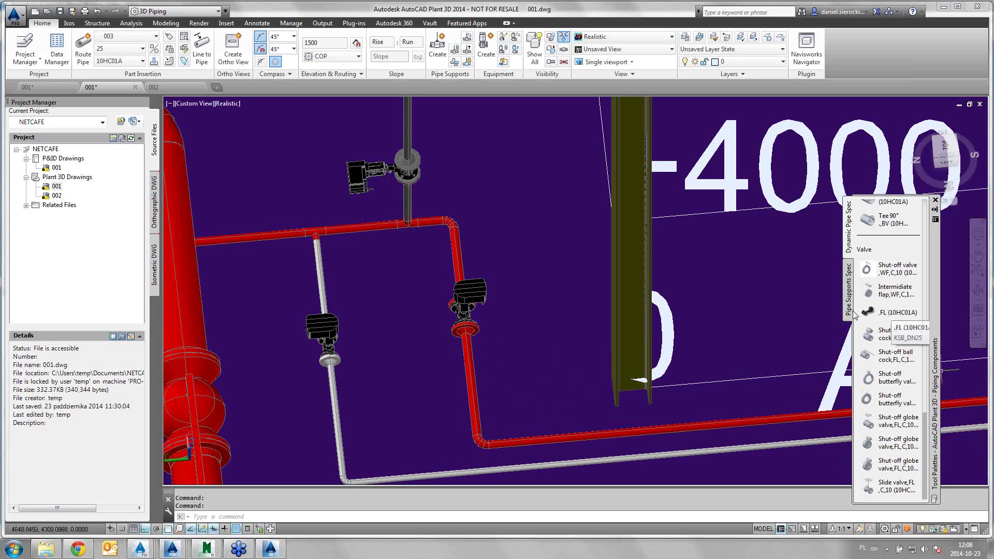
mouse_move(506, 359)
shift+middle_down()
mouse_move(406, 350)
mouse_move(651, 359)
mouse_move(612, 363)
shift+middle_up()
scroll(650, 360, down, 5)
scroll(651, 360, down, 3)
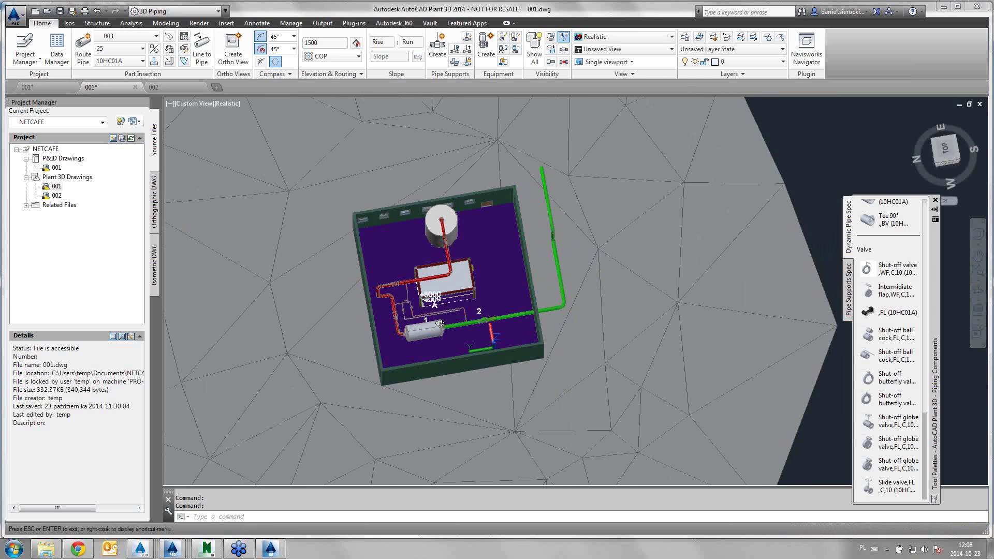
scroll(474, 318, up, 3)
scroll(475, 318, up, 3)
scroll(475, 318, up, 2)
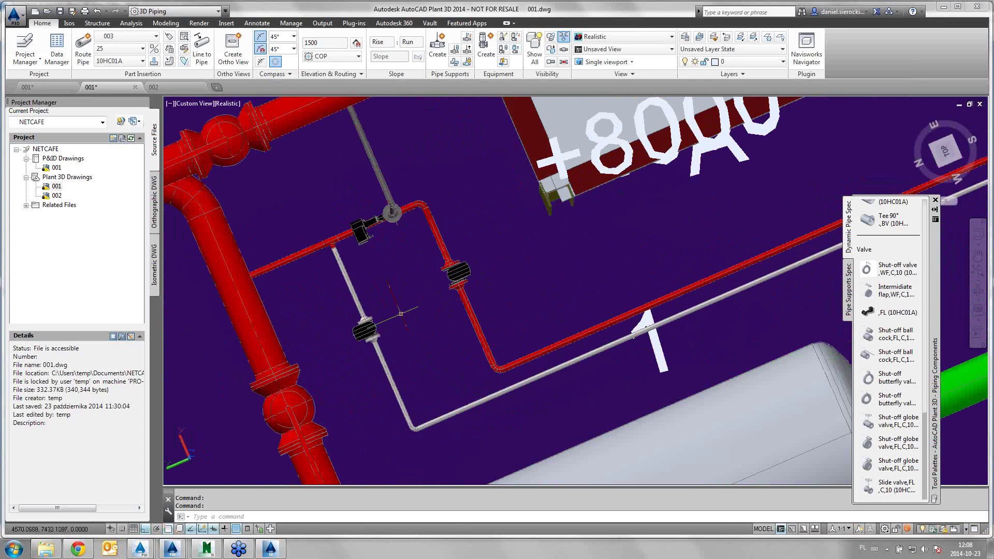
scroll(474, 318, up, 2)
Step: Orbit to further angles and zoom to check the three valves closely
middle_drag(475, 318, 487, 317)
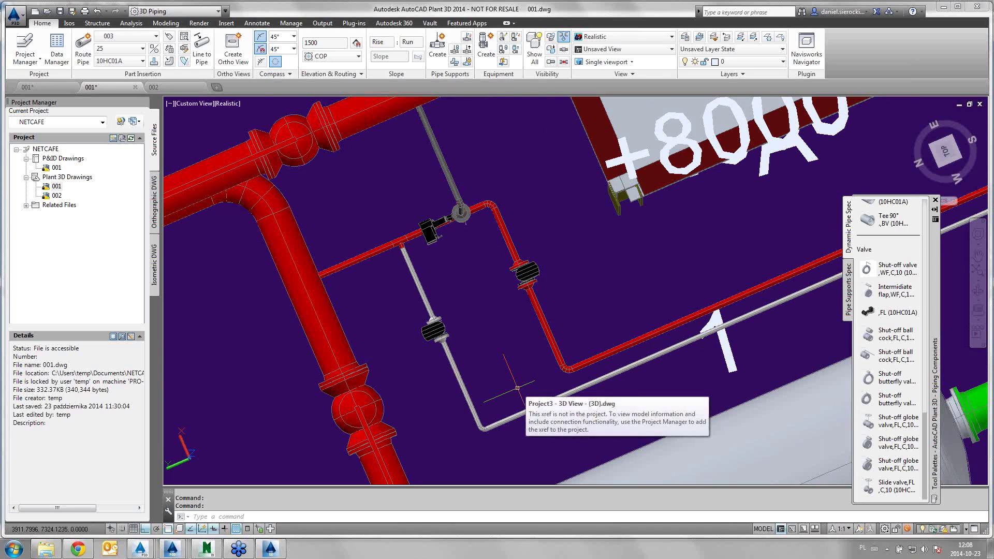
mouse_move(498, 380)
shift+middle_down()
mouse_move(477, 356)
mouse_move(461, 310)
shift+middle_up()
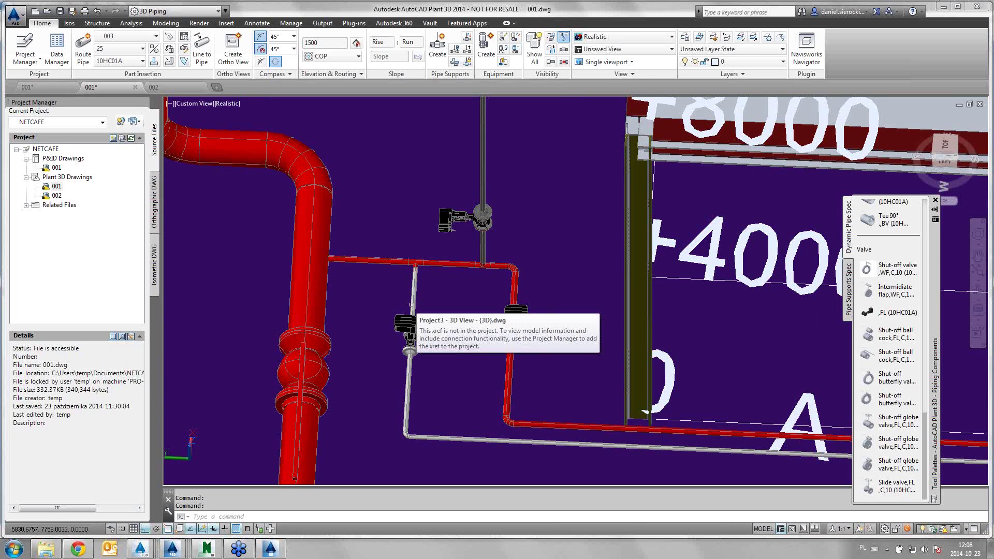
shift+middle_drag(453, 287, 476, 314)
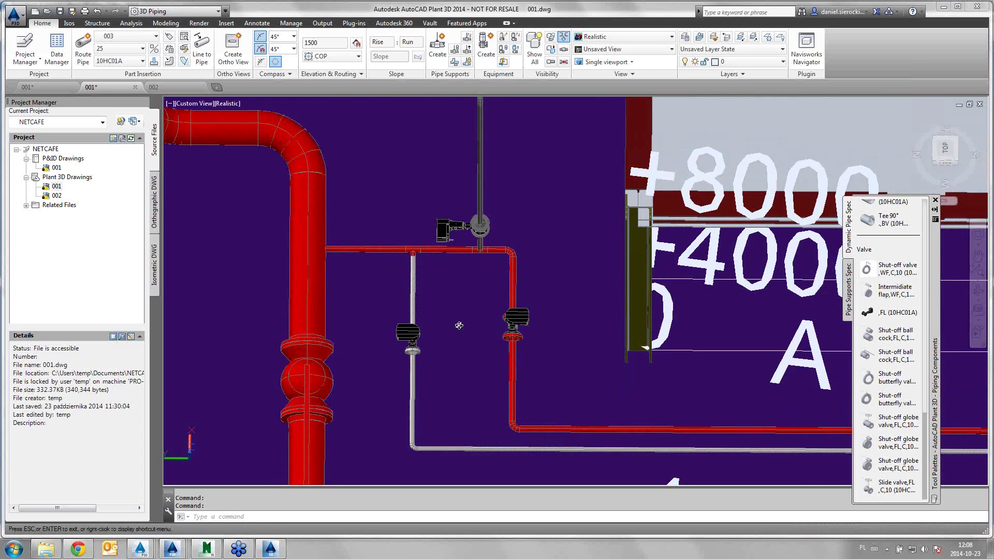
scroll(476, 313, down, 4)
scroll(479, 318, down, 8)
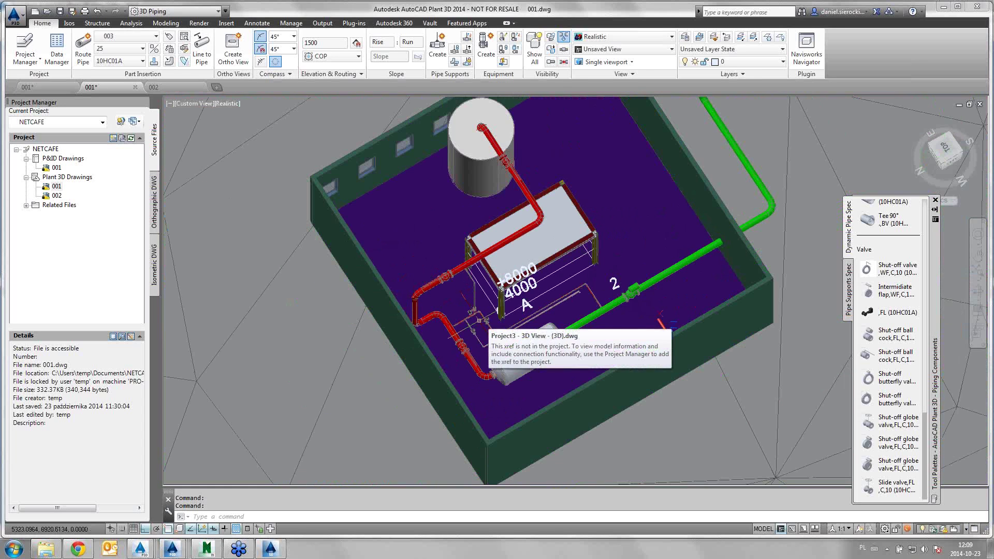
scroll(480, 320, up, 3)
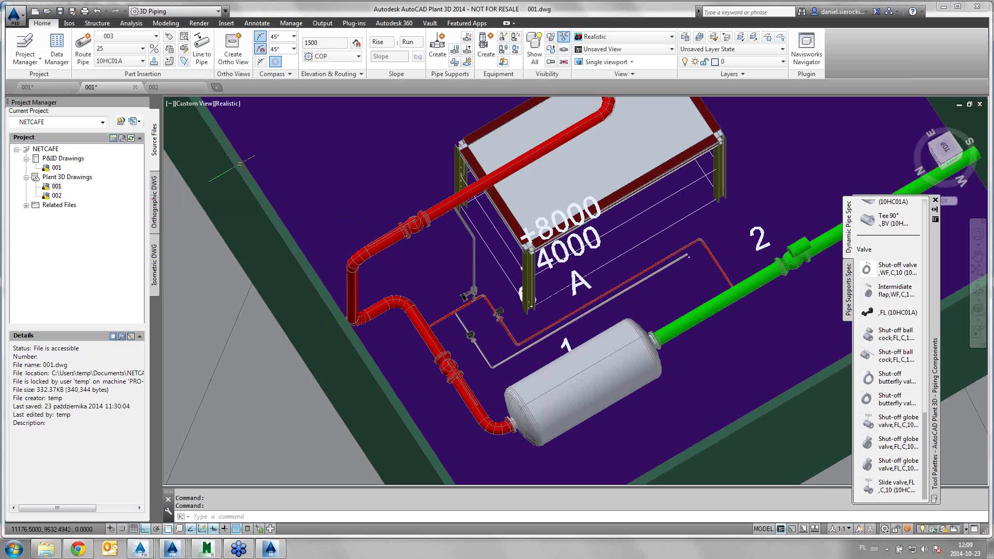
scroll(465, 311, up, 3)
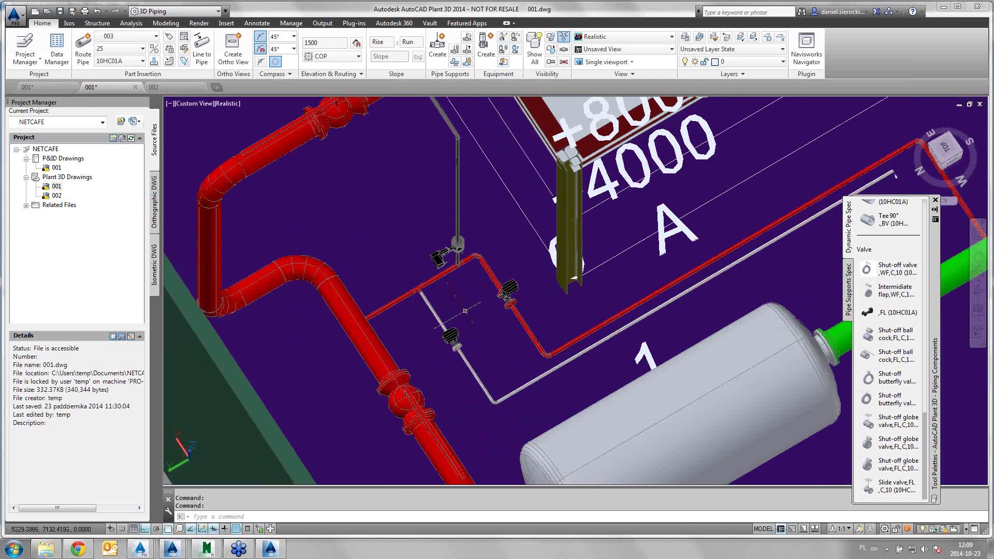
Step: Flip to drawing 002 and back to drawing 001
click(179, 86)
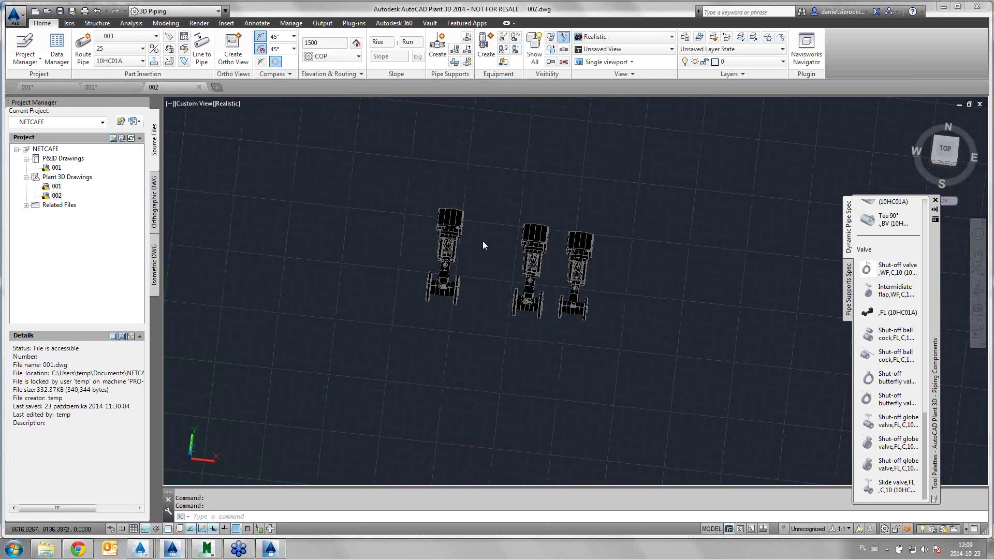
click(104, 85)
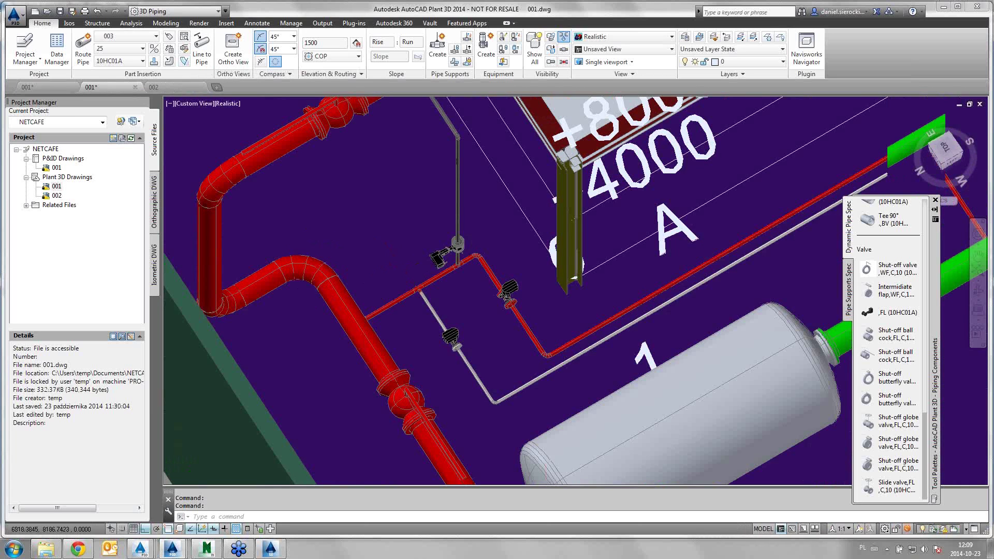
scroll(322, 245, down, 6)
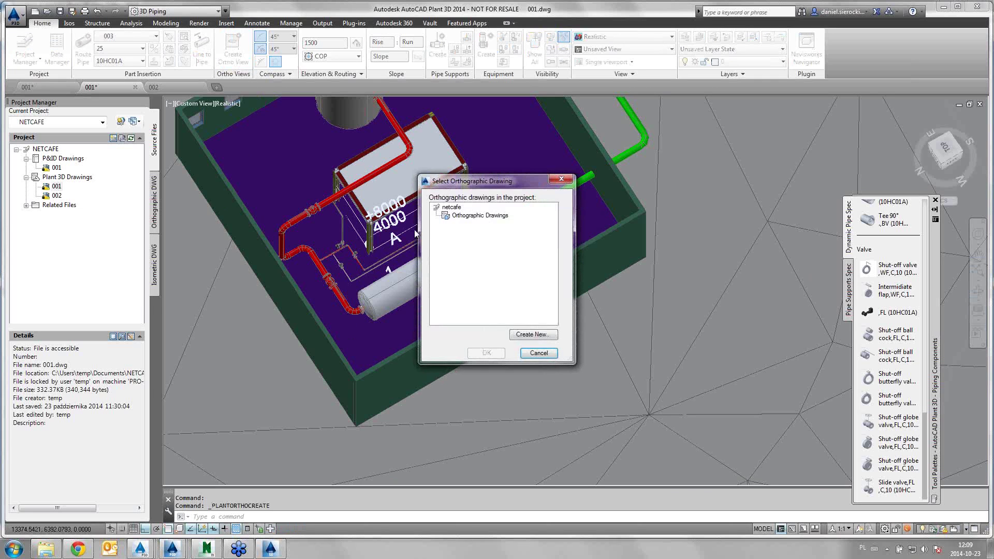
Step: Create a new orthographic drawing named '1'
click(533, 334)
text(1.dwg)
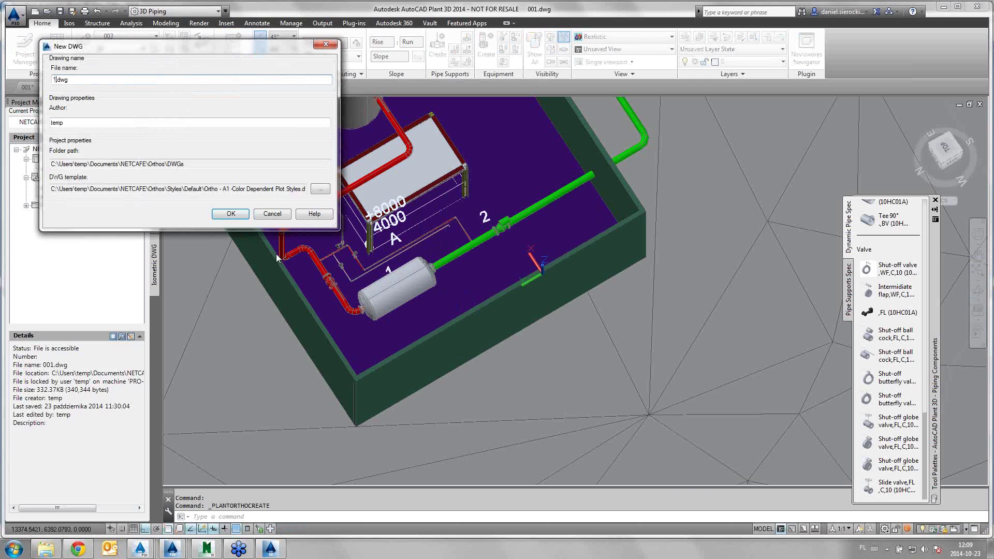
key(Return)
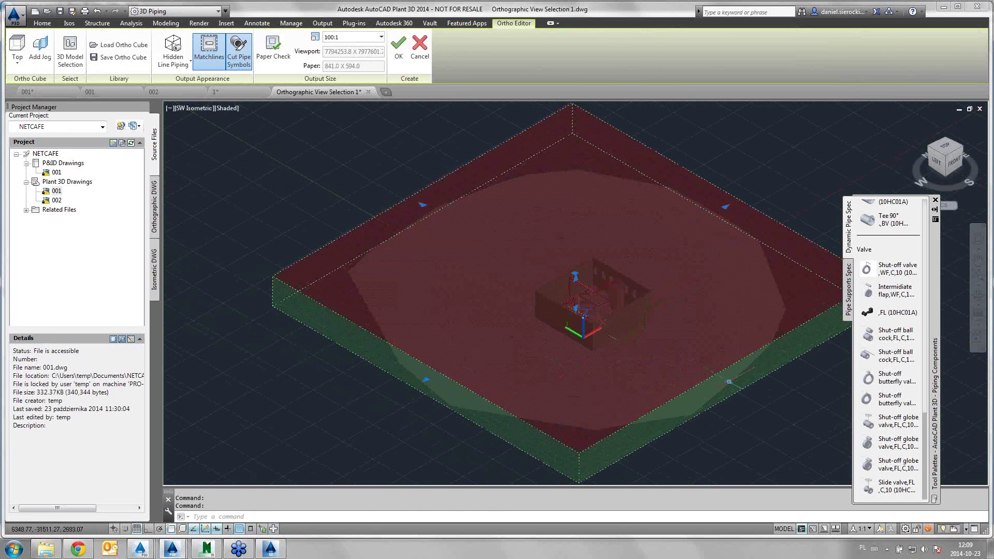
Step: Stretch two ortho cube faces outward to lengthen the view box
click(734, 378)
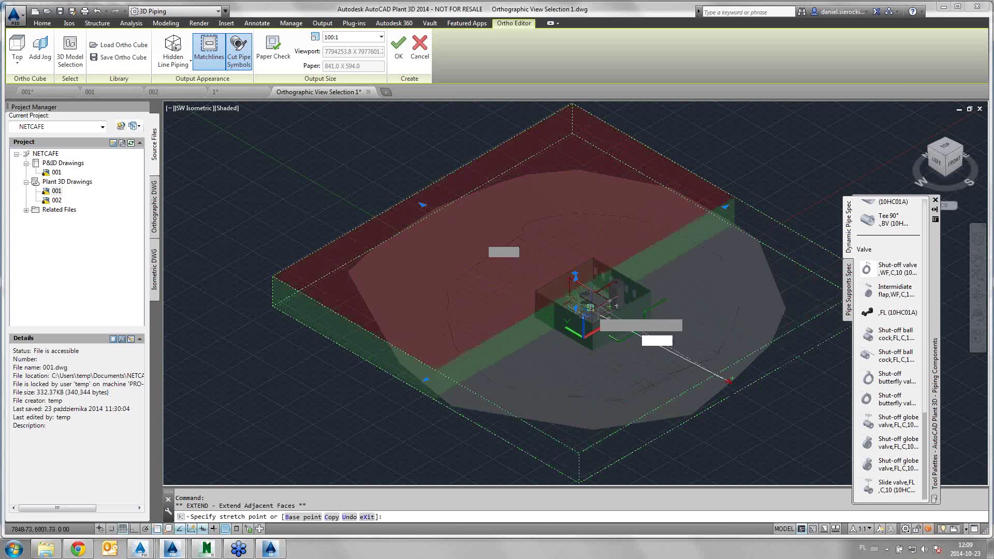
scroll(616, 305, up, 3)
scroll(595, 310, up, 3)
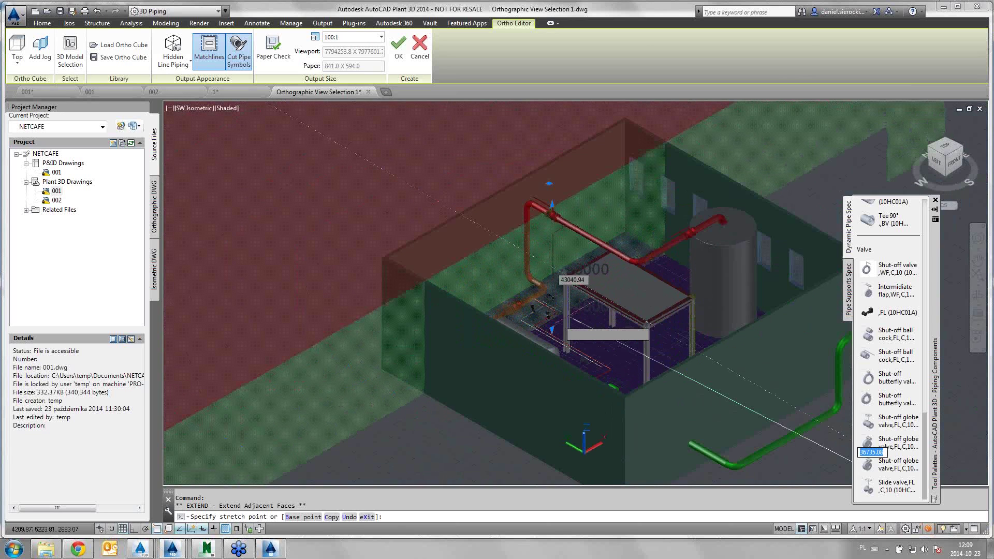
scroll(852, 473, down, 3)
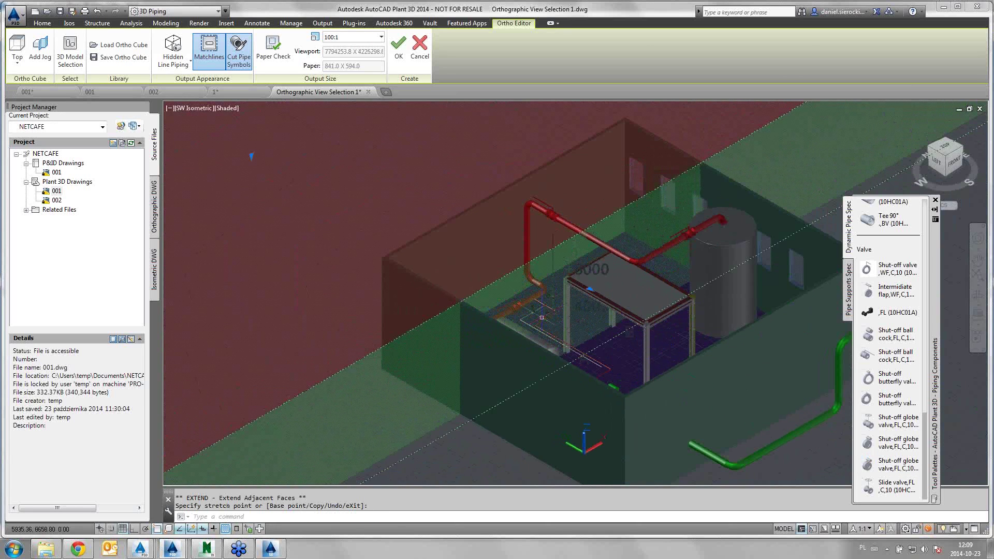
click(852, 473)
scroll(645, 326, down, 1)
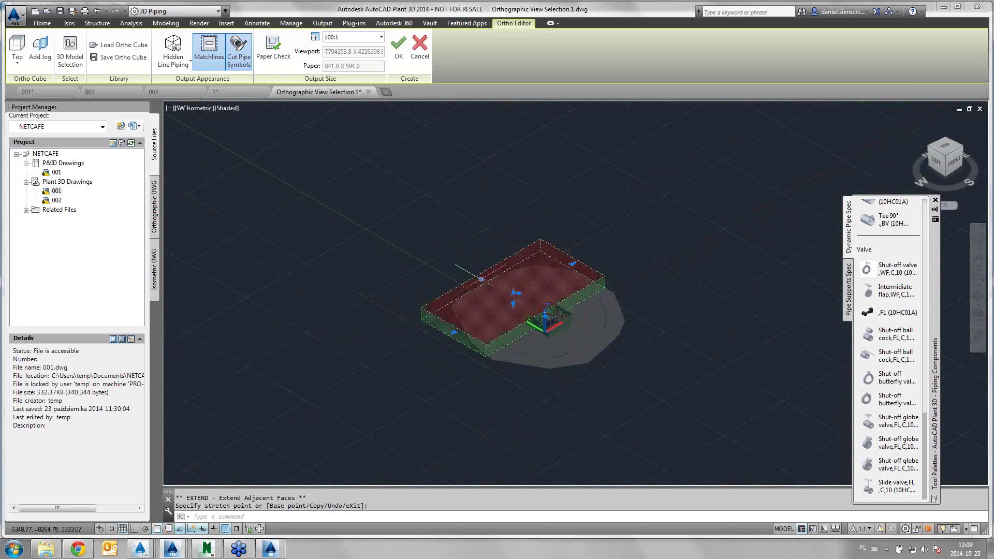
click(440, 240)
scroll(562, 303, up, 2)
scroll(562, 303, up, 3)
scroll(668, 270, up, 2)
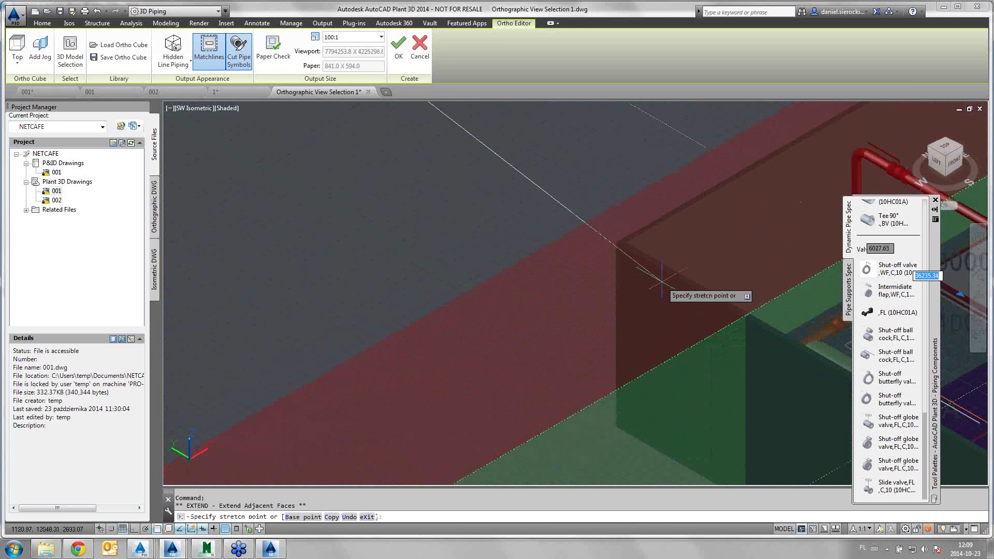
click(666, 273)
scroll(666, 273, down, 3)
scroll(666, 273, down, 3)
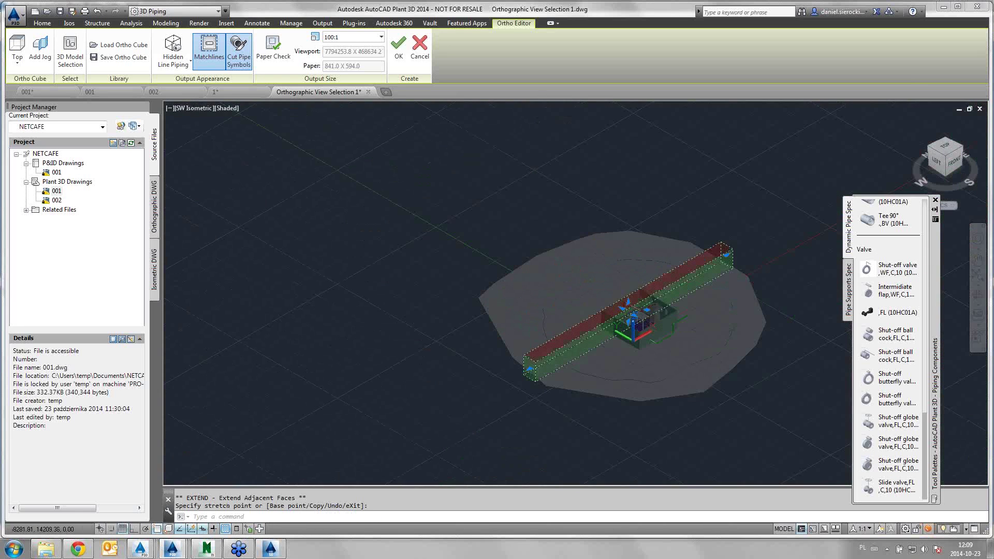
Step: Stretch the ortho cube's end face to a new position
click(529, 370)
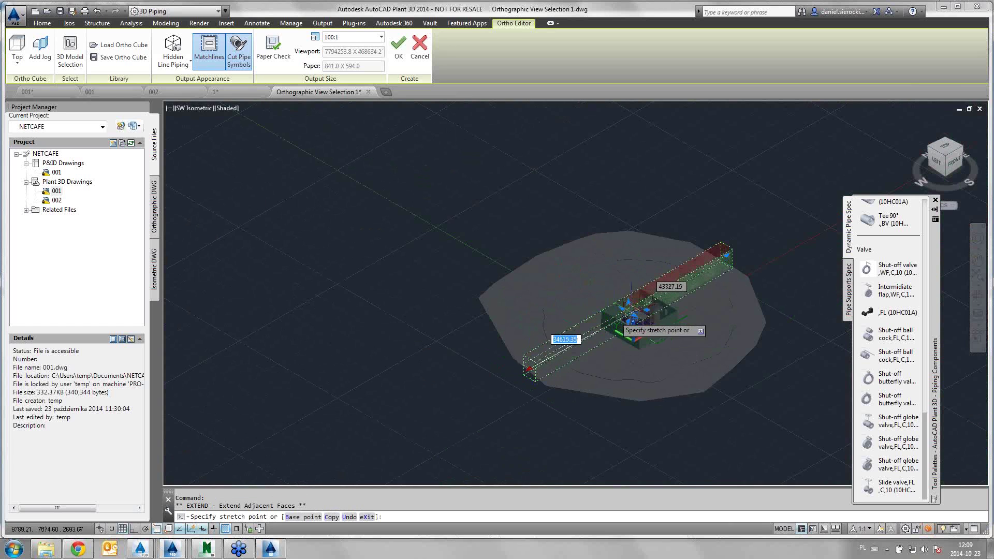
scroll(637, 321, up, 5)
scroll(639, 322, down, 2)
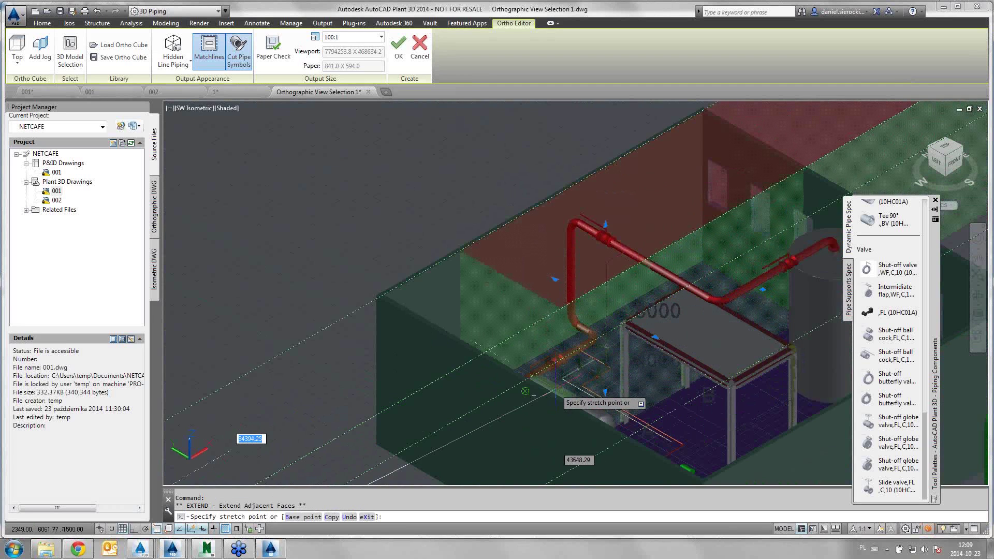
click(562, 402)
scroll(562, 402, down, 5)
scroll(601, 370, down, 2)
click(593, 366)
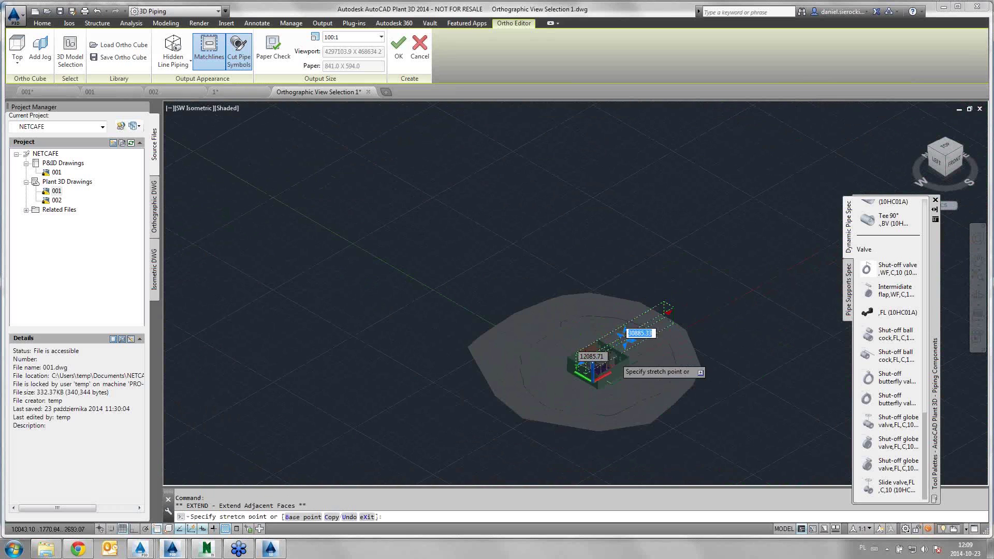
scroll(593, 367, up, 2)
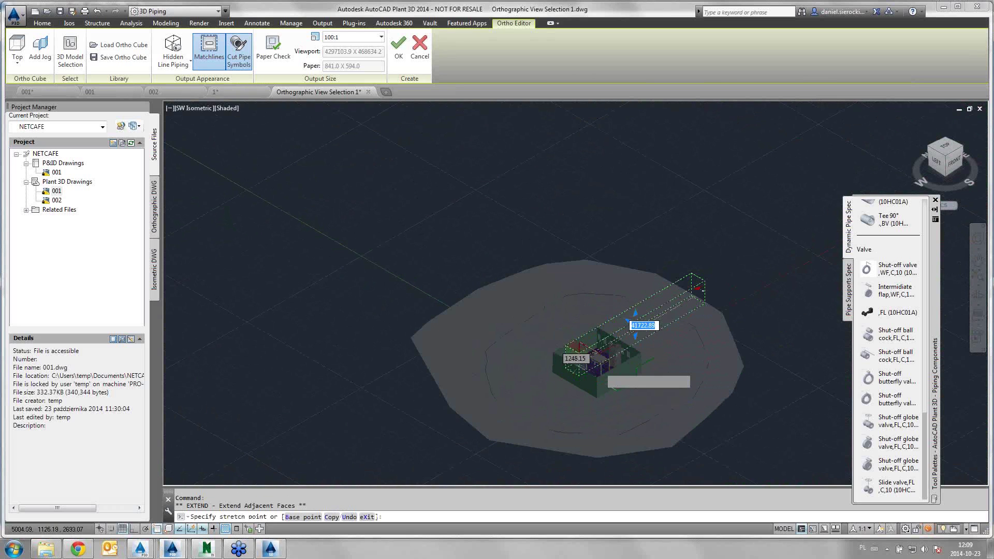
scroll(593, 367, up, 2)
scroll(596, 365, up, 3)
Step: Cancel the unfinished stretches and orbit the model slightly
key(Escape)
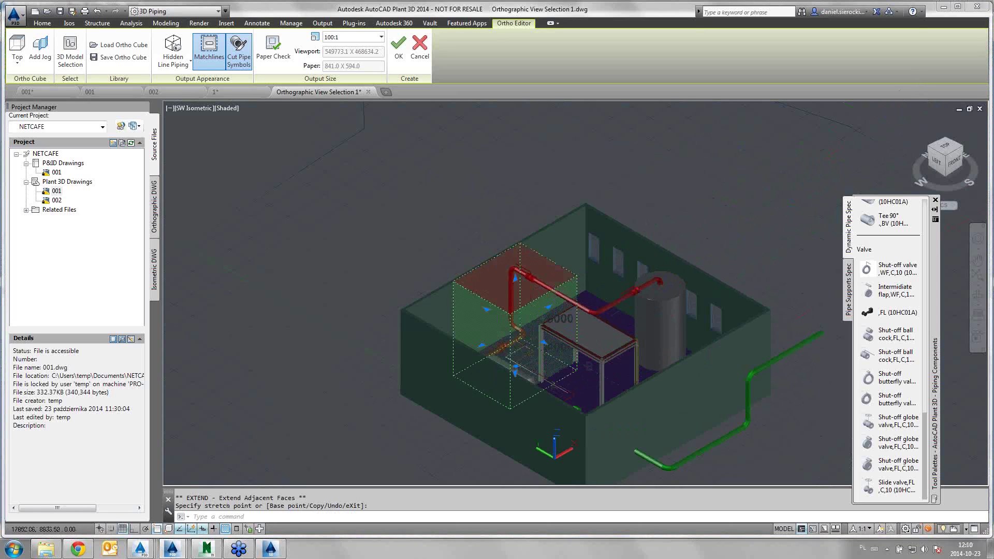
key(Escape)
shift+middle_drag(488, 332, 489, 332)
click(515, 372)
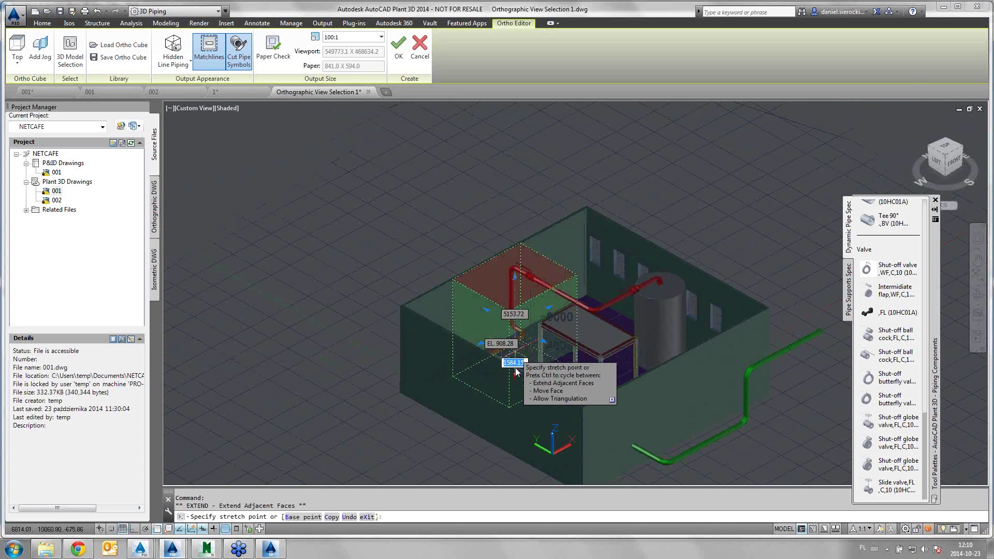
key(Escape)
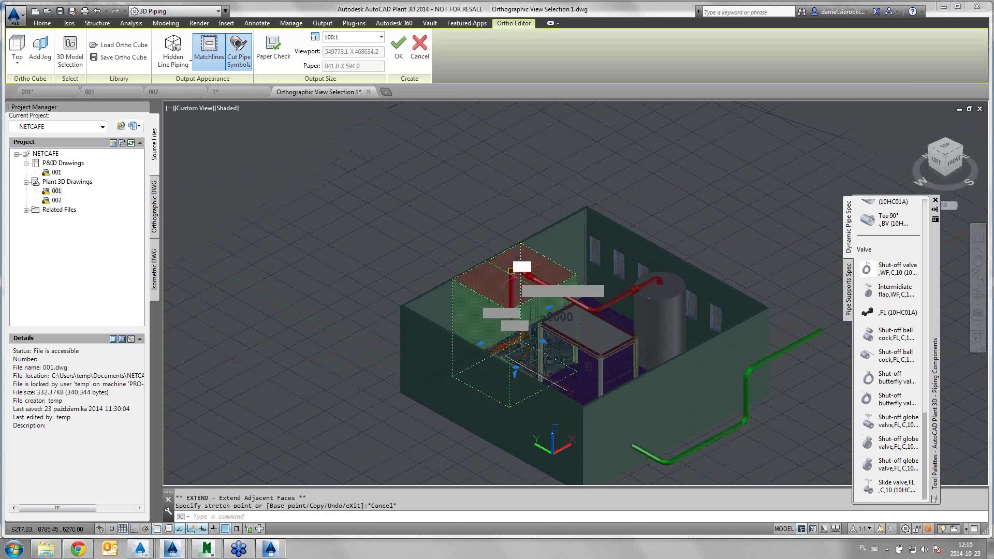
Step: Stretch an ortho cube face around the red branch pipes and valves
click(514, 275)
scroll(513, 310, up, 2)
scroll(514, 321, up, 2)
scroll(516, 328, up, 2)
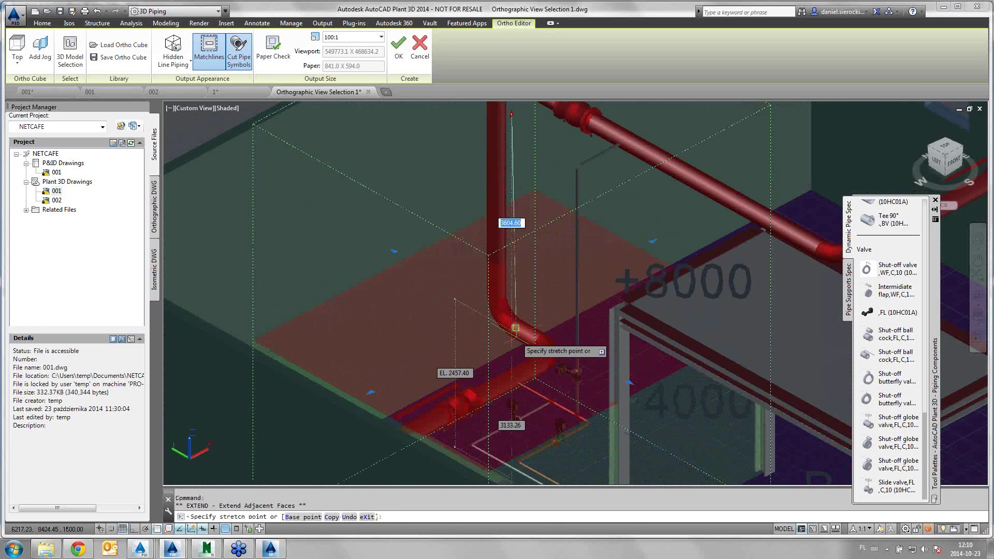
click(514, 306)
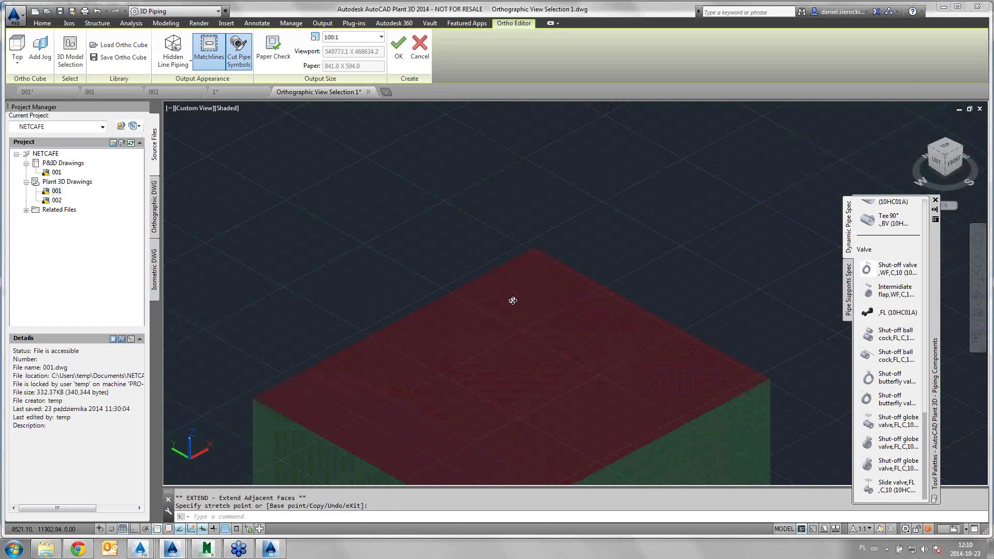
shift+middle_drag(513, 300, 550, 389)
scroll(551, 389, up, 3)
scroll(518, 311, up, 2)
Step: Set the ortho view direction to NE Isometric and accept the ortho cube
middle_drag(518, 310, 488, 259)
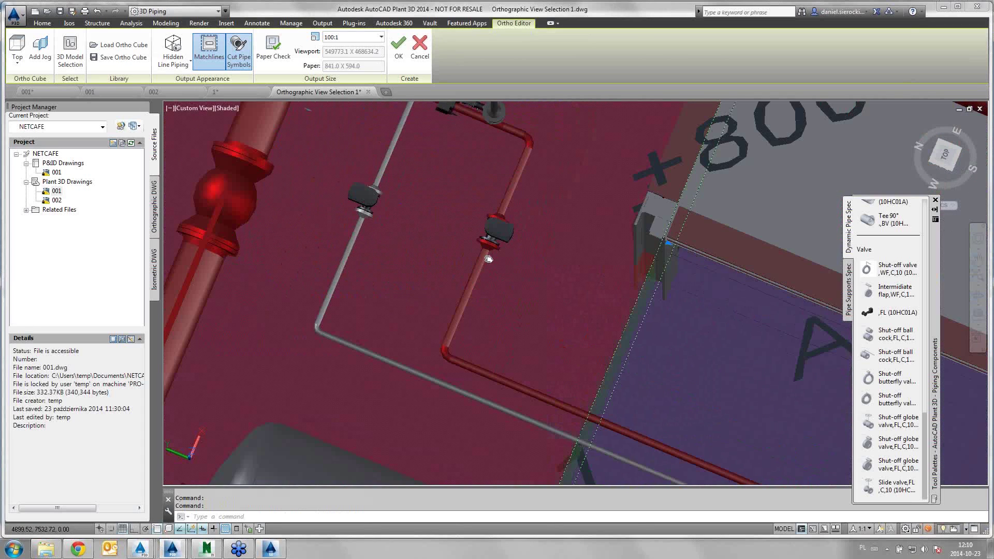
scroll(488, 259, down, 2)
scroll(488, 259, down, 2)
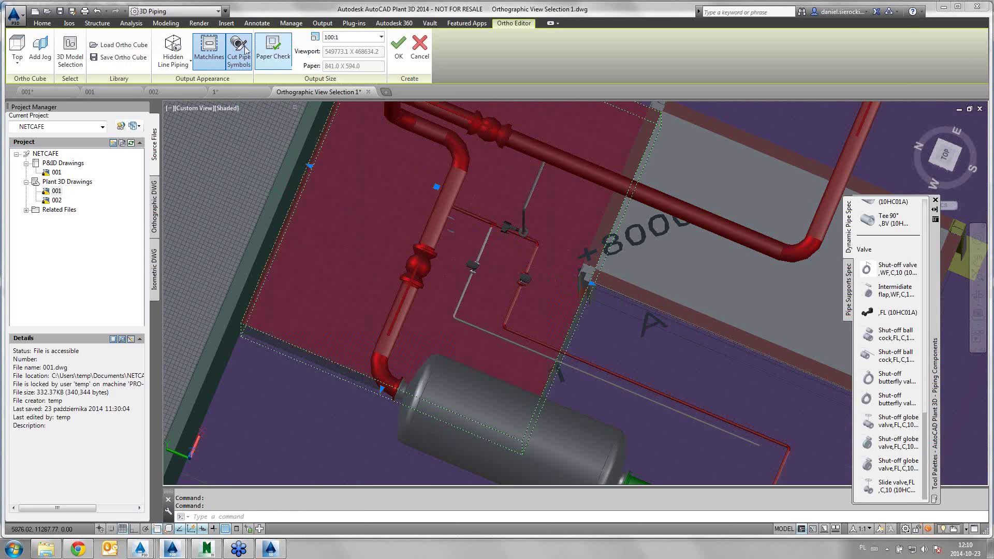
click(18, 60)
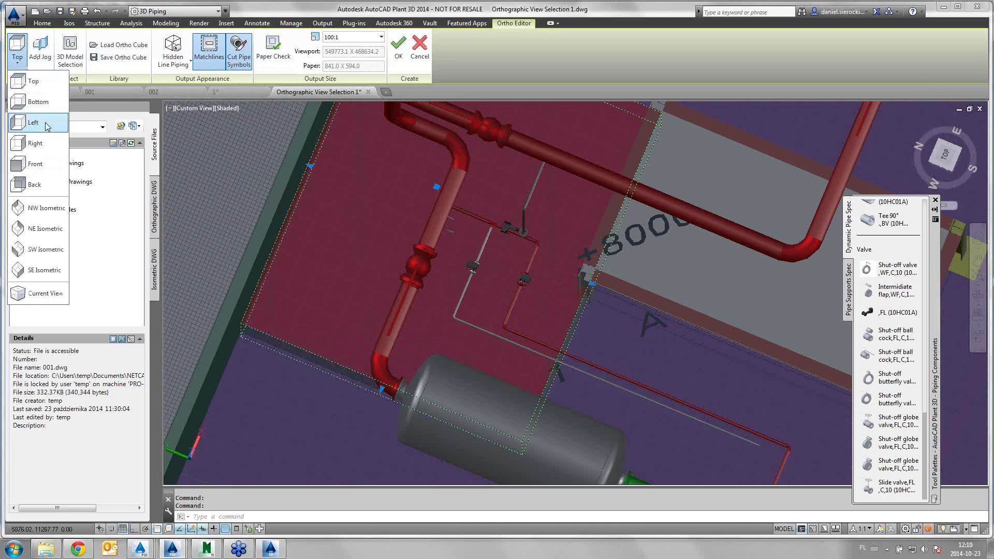
click(46, 227)
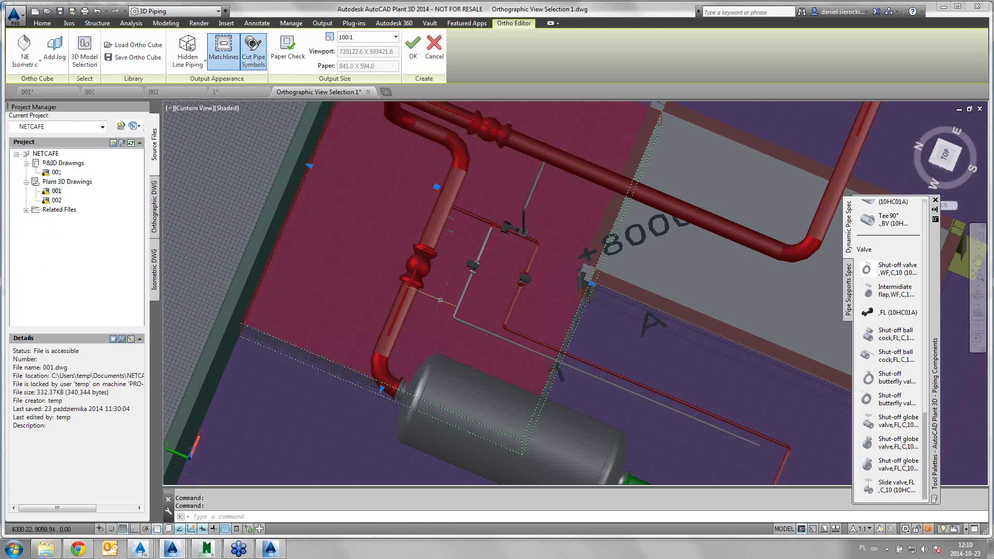
click(412, 49)
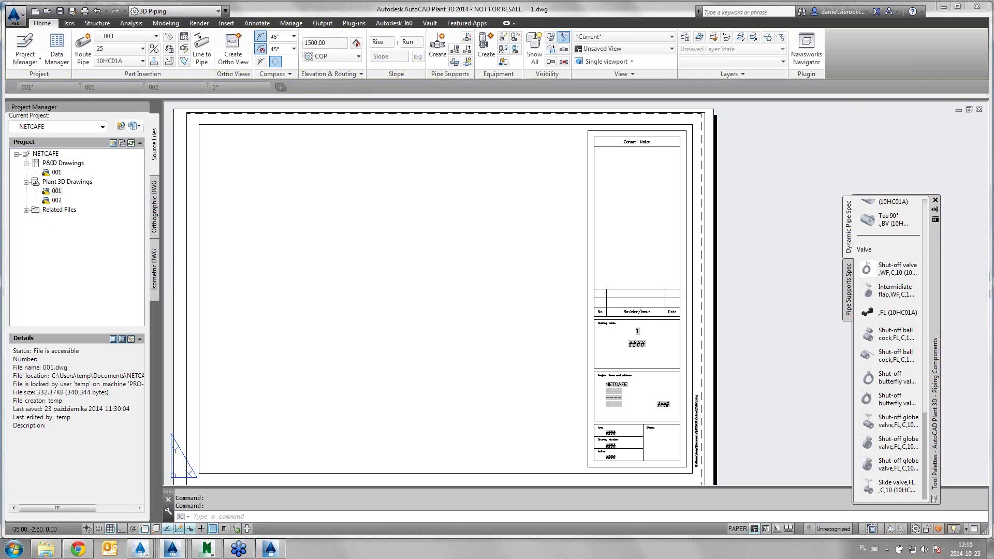
Step: Select the placed orthographic view and set its scale to 1:100
scroll(279, 409, down, 4)
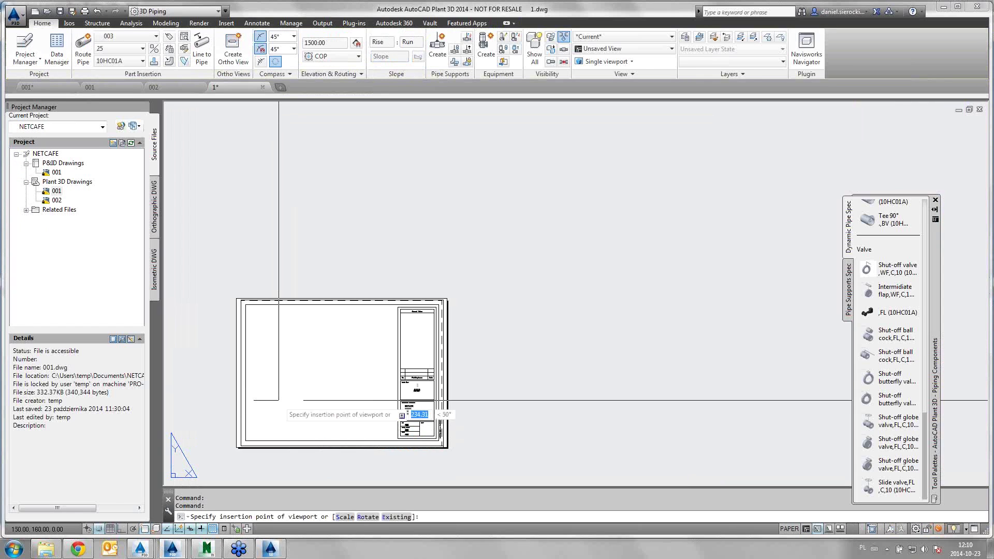
scroll(279, 400, down, 2)
scroll(340, 366, up, 2)
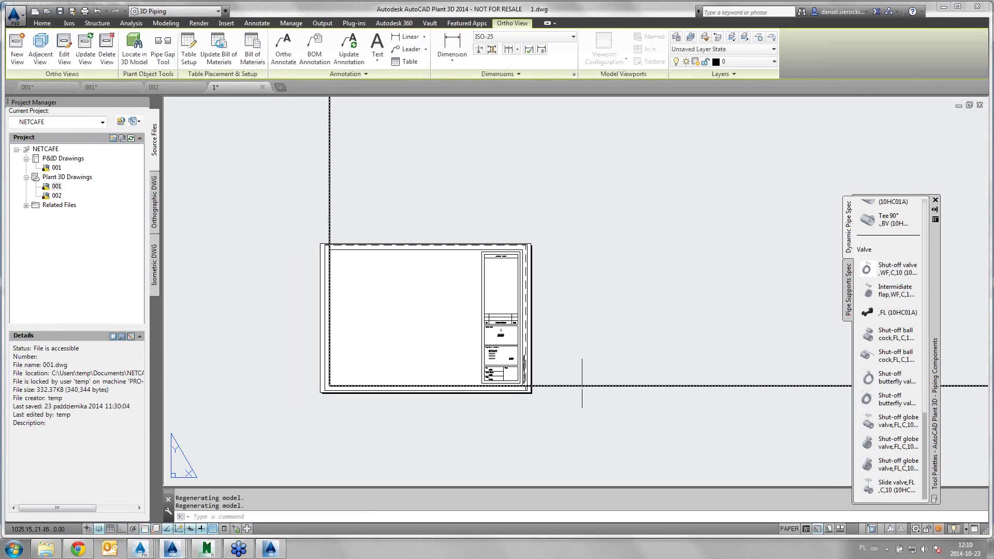
click(643, 387)
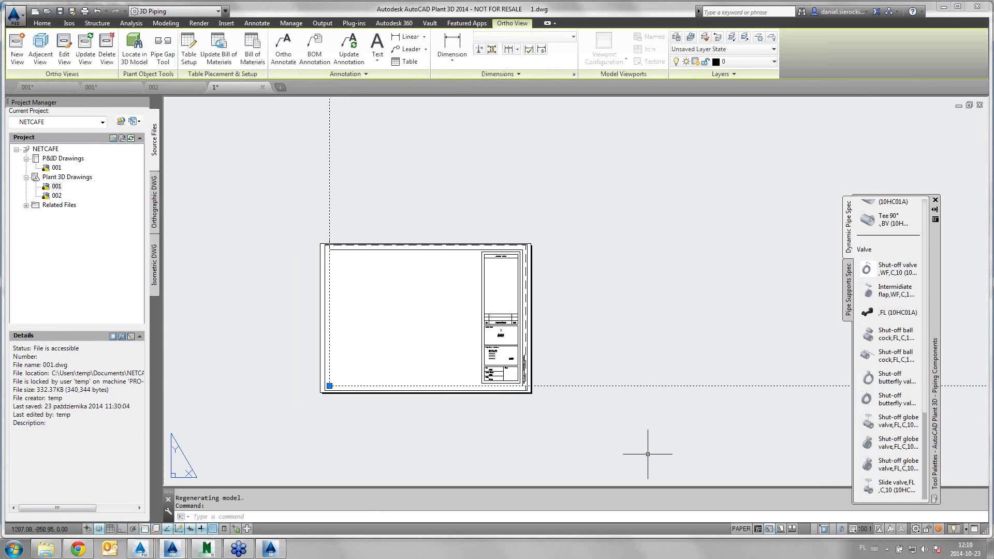
click(855, 529)
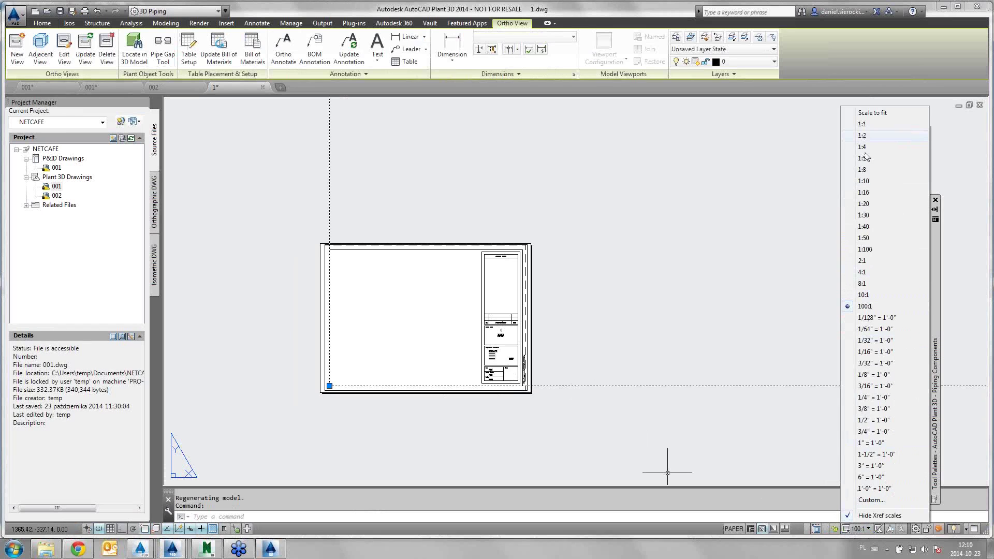
click(865, 249)
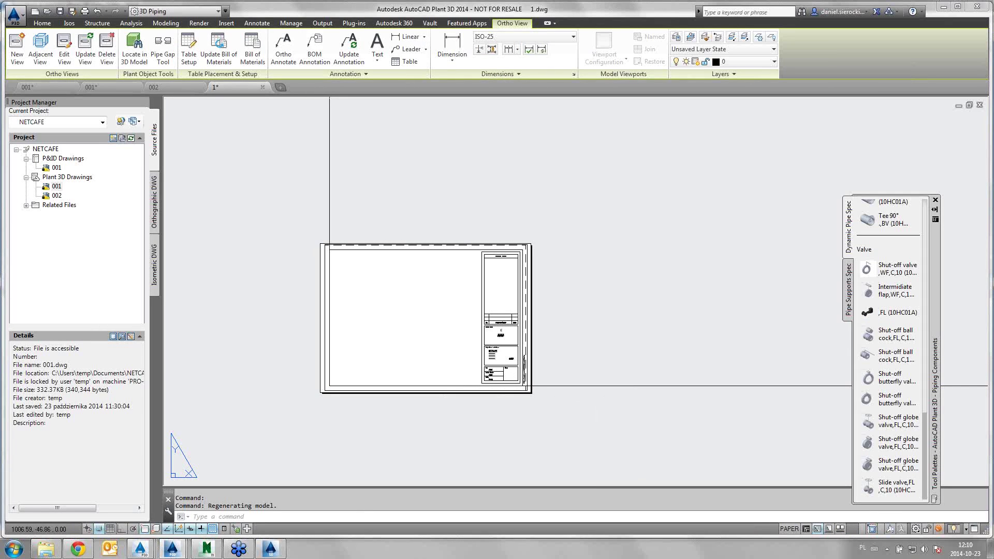
click(575, 395)
scroll(575, 395, up, 2)
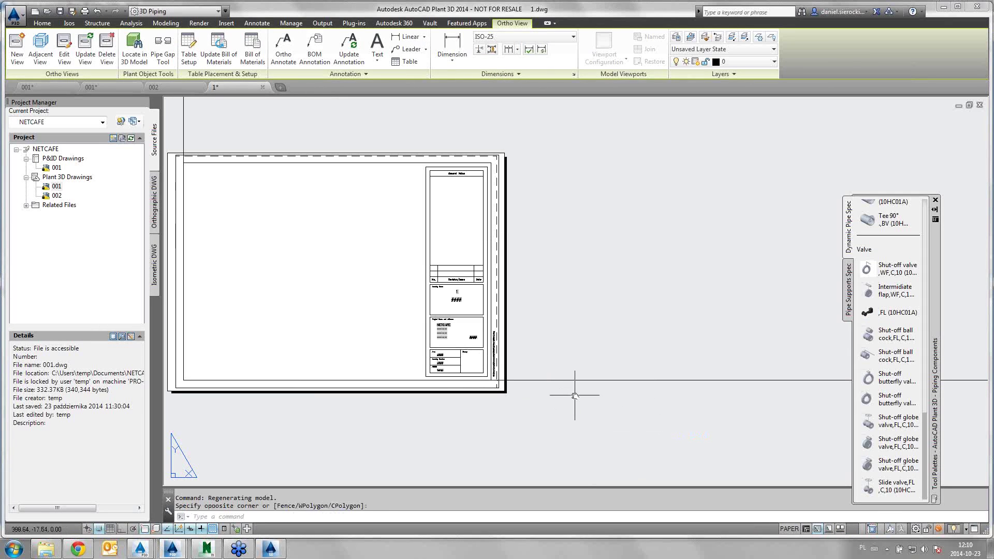
scroll(625, 348, down, 3)
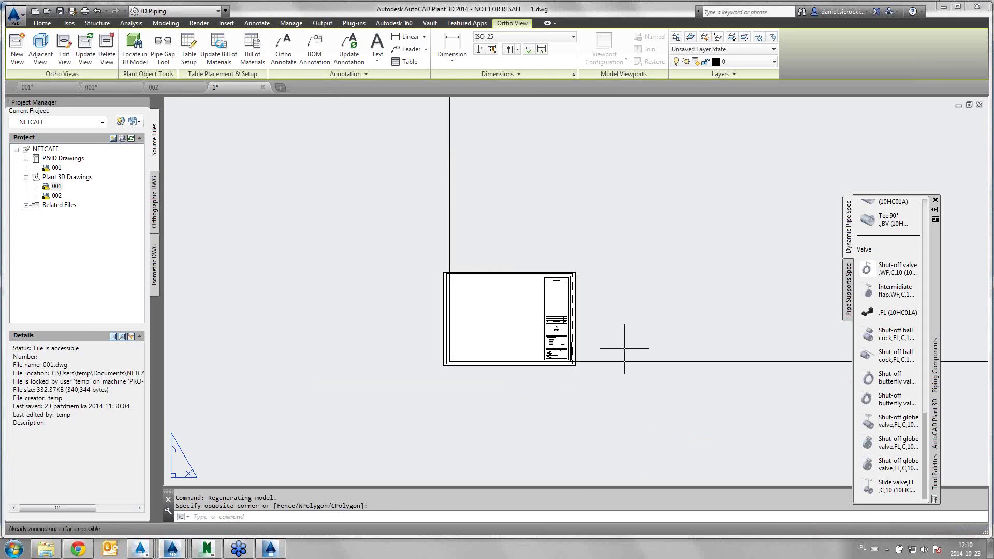
Step: Zoom to extents on the sheet, then zoom into the ortho view's valves
middle_click(626, 380)
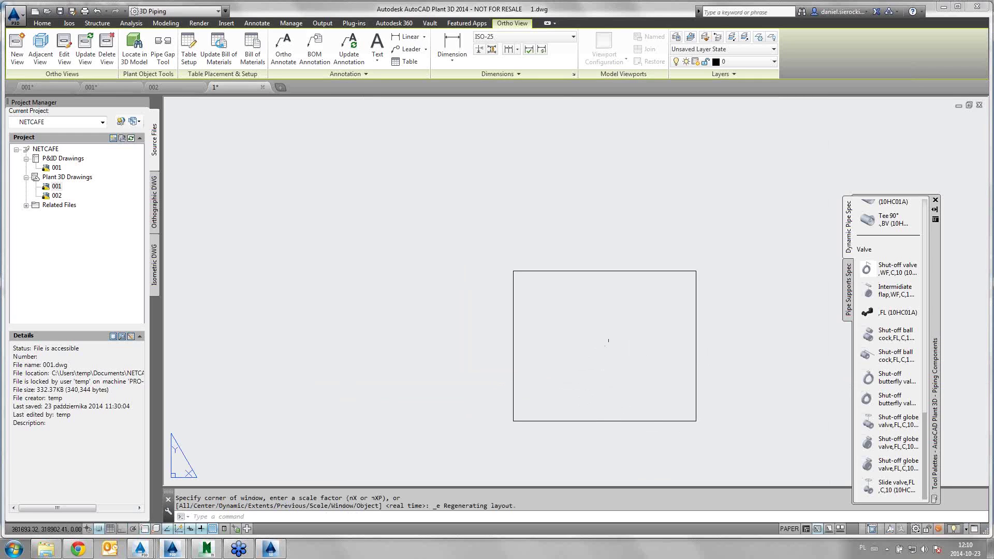
scroll(585, 199, up, 4)
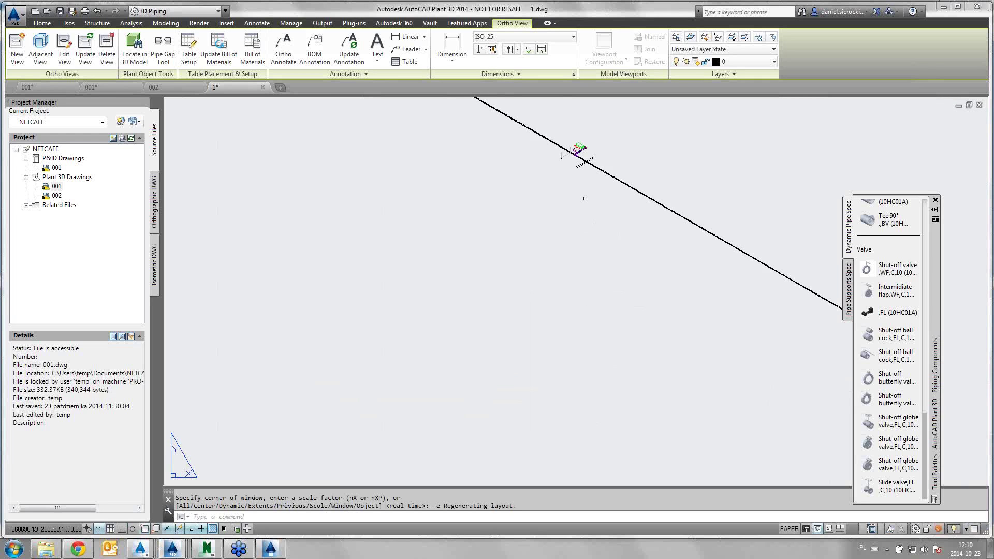
scroll(585, 198, up, 1)
scroll(575, 217, up, 2)
scroll(570, 259, up, 3)
scroll(555, 327, up, 2)
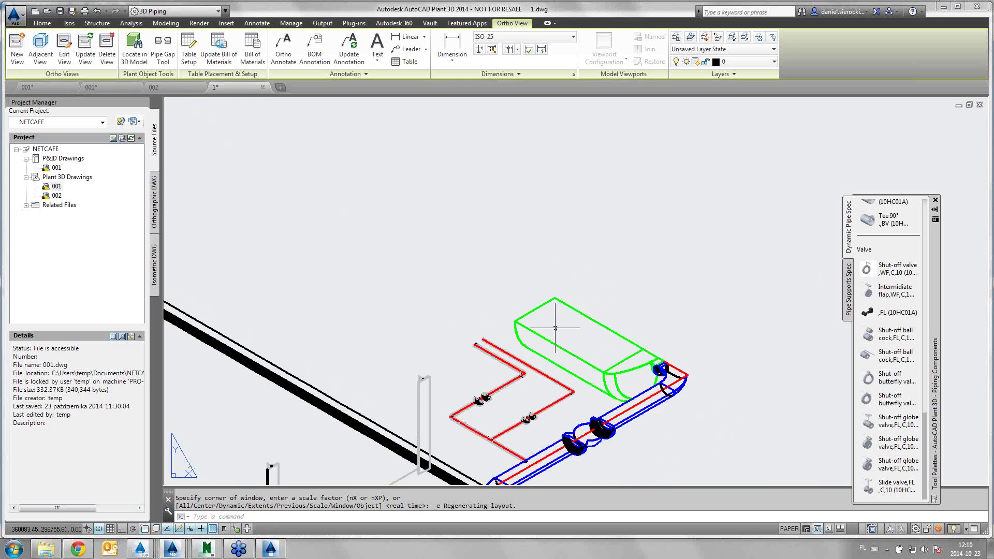
scroll(540, 300, up, 5)
scroll(576, 317, down, 3)
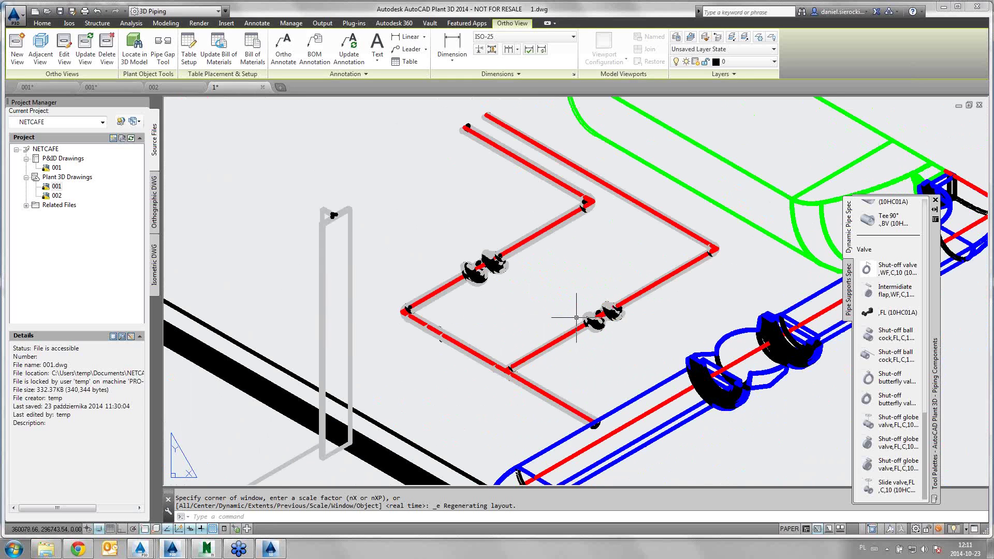
scroll(488, 277, up, 5)
scroll(483, 245, up, 5)
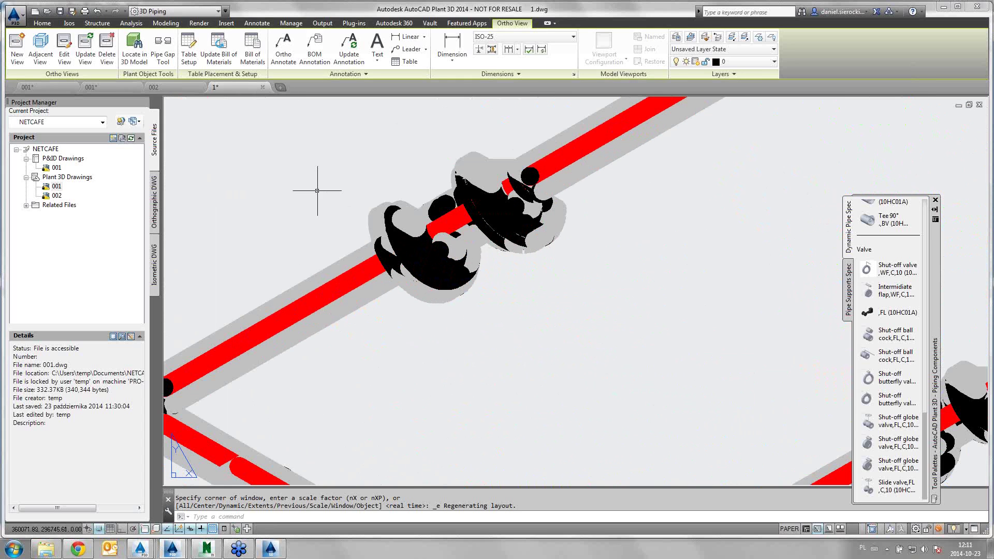
Step: Turn off lineweight display for thin piping lines, then bring up drawing 002
click(201, 529)
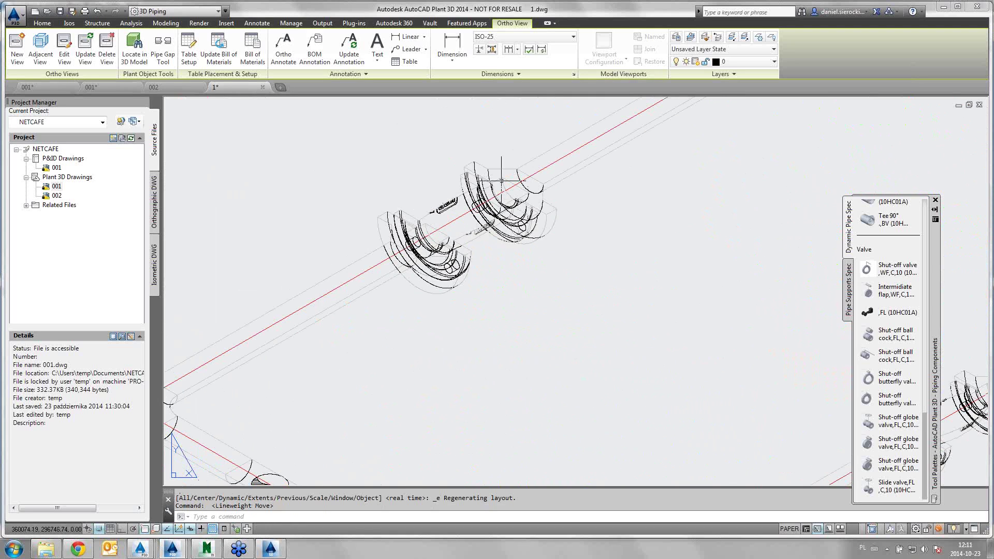
scroll(501, 181, down, 3)
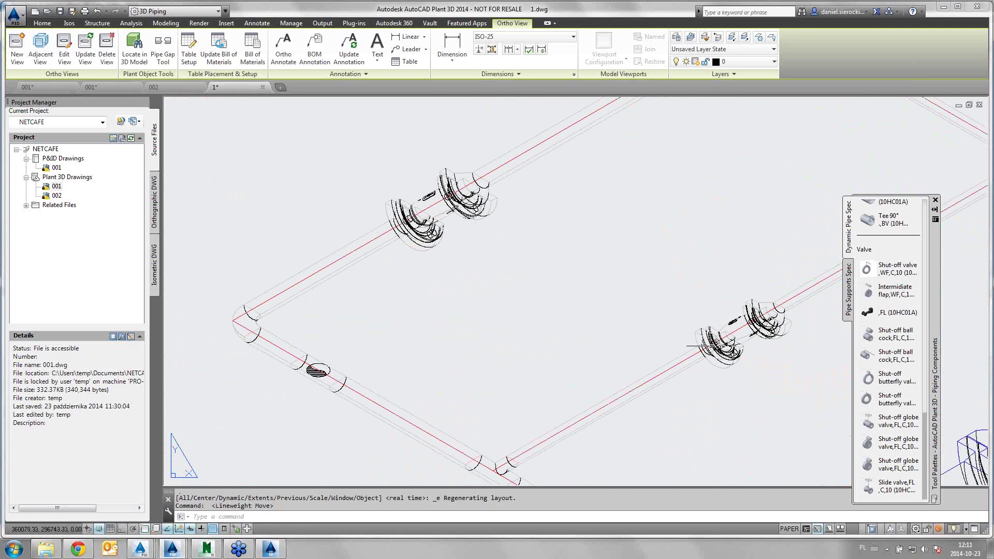
scroll(710, 345, up, 3)
scroll(454, 238, up, 3)
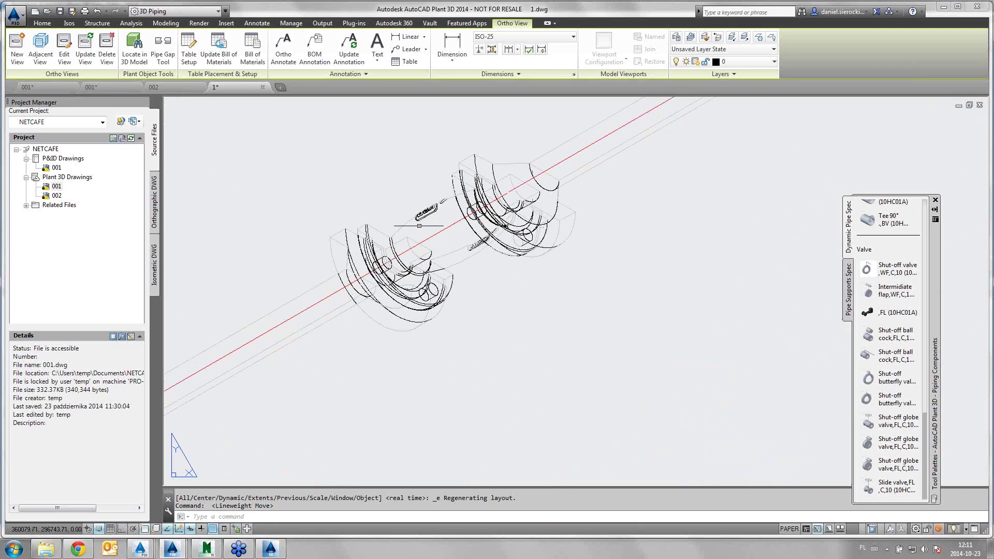
scroll(419, 226, down, 3)
scroll(419, 226, down, 3)
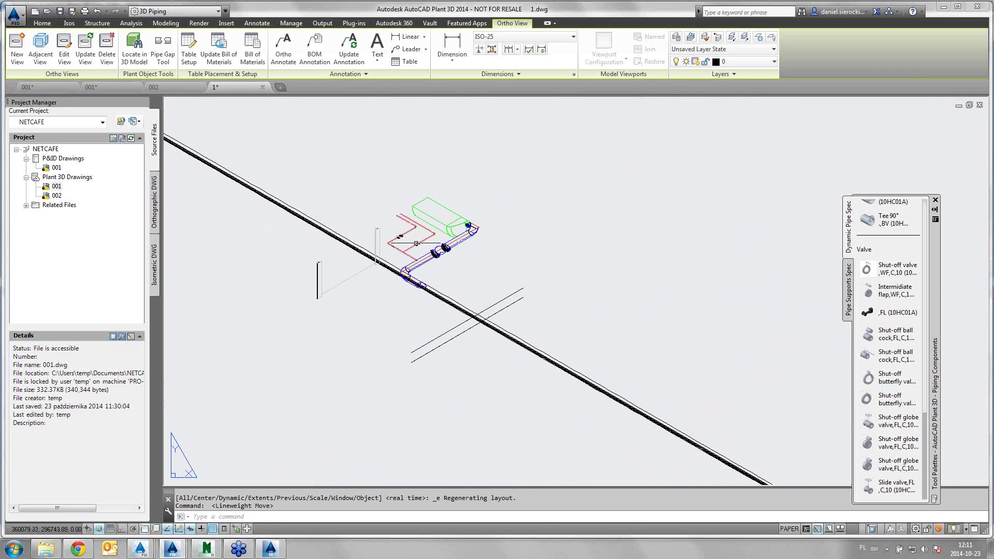
click(140, 60)
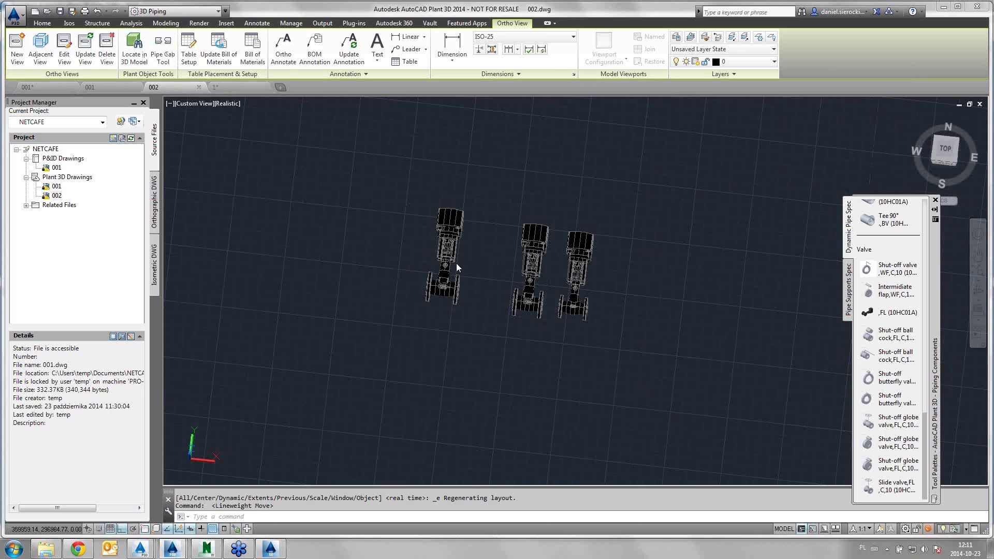
Step: Cancel the stray selection window and orbit drawing 002 to see the valves obliquely
scroll(456, 264, down, 2)
click(411, 310)
key(Escape)
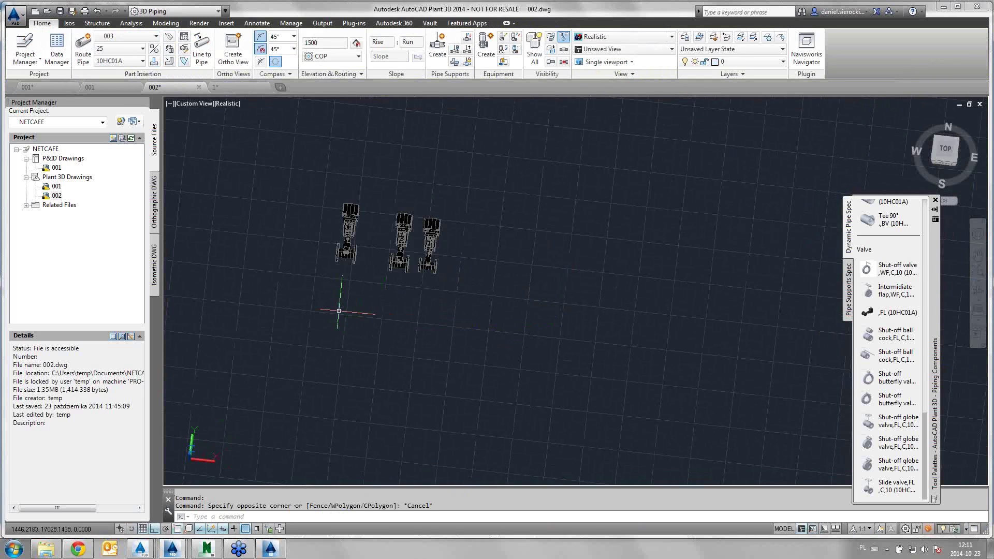
mouse_move(339, 311)
middle_down()
mouse_move(437, 368)
mouse_move(489, 355)
middle_up()
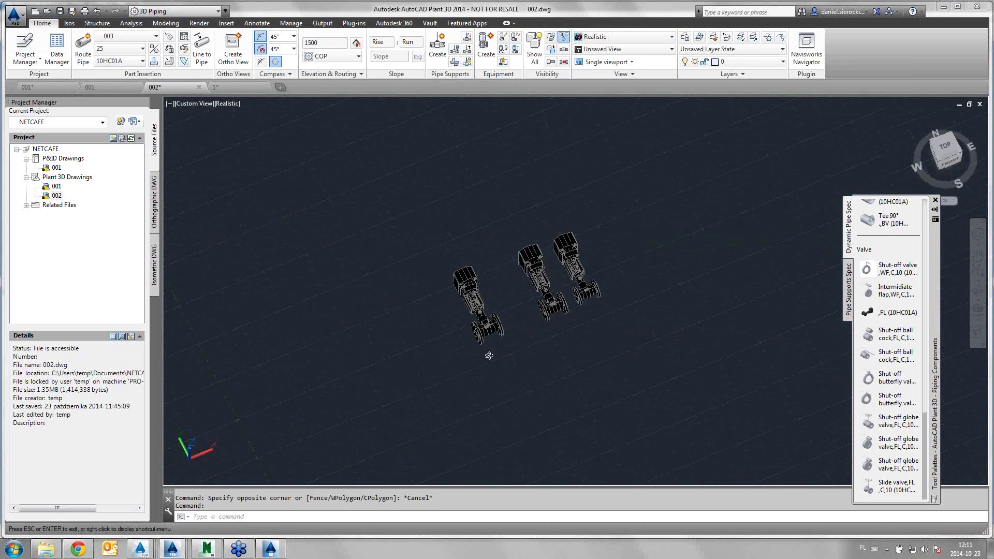
scroll(535, 311, up, 5)
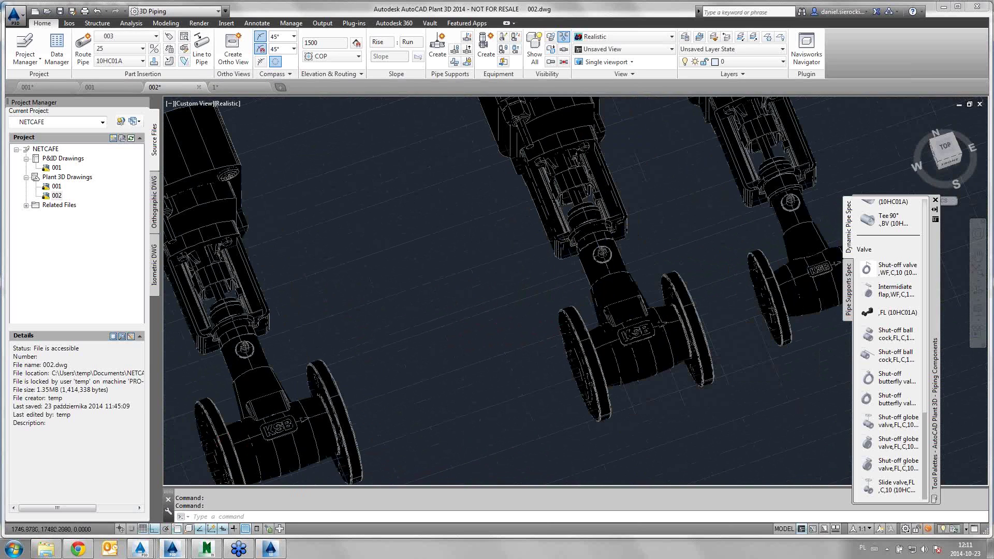
scroll(534, 310, down, 4)
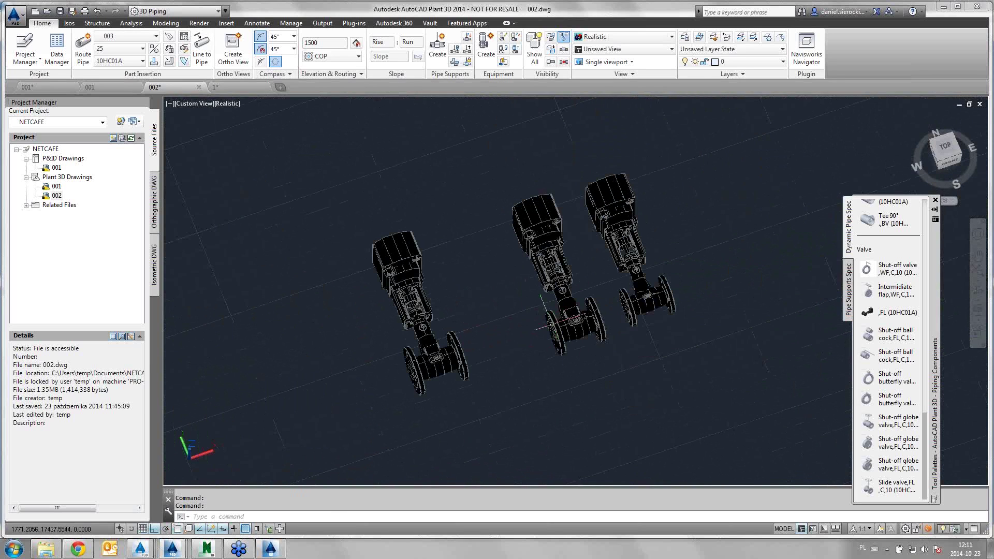
Step: Return to drawing 001 and zoom and pan to recentre the plant room
click(108, 89)
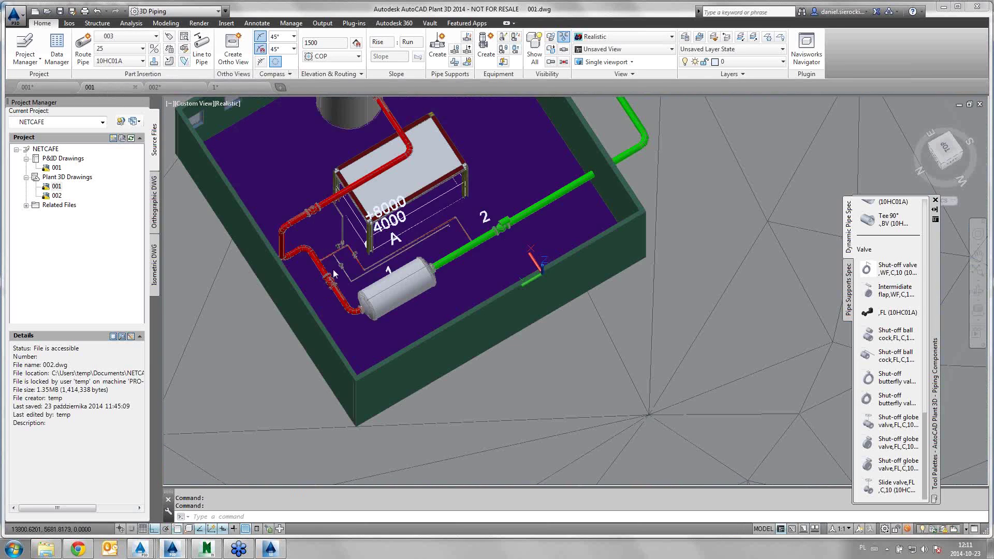
scroll(332, 256, up, 2)
scroll(332, 256, up, 2)
scroll(363, 311, up, 2)
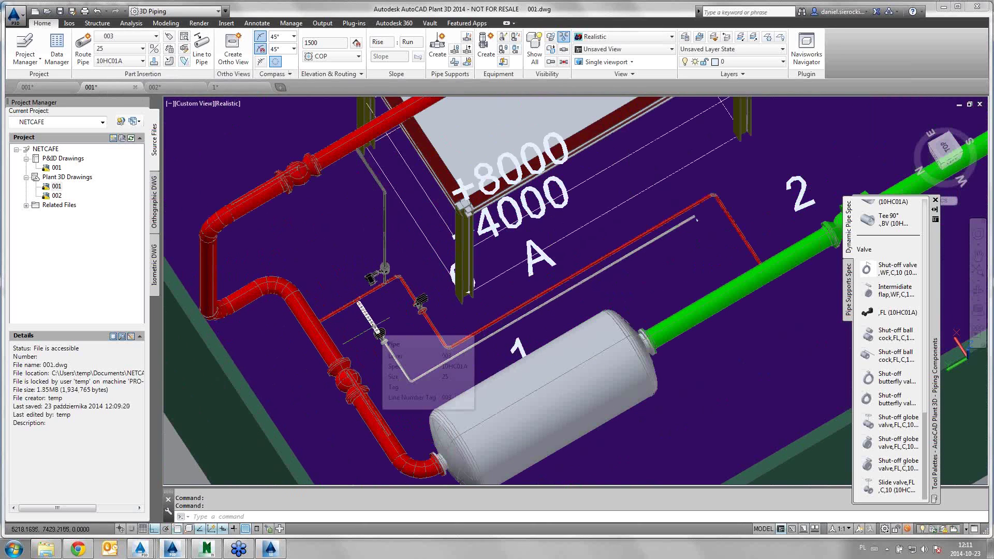
scroll(378, 332, down, 3)
scroll(375, 270, down, 3)
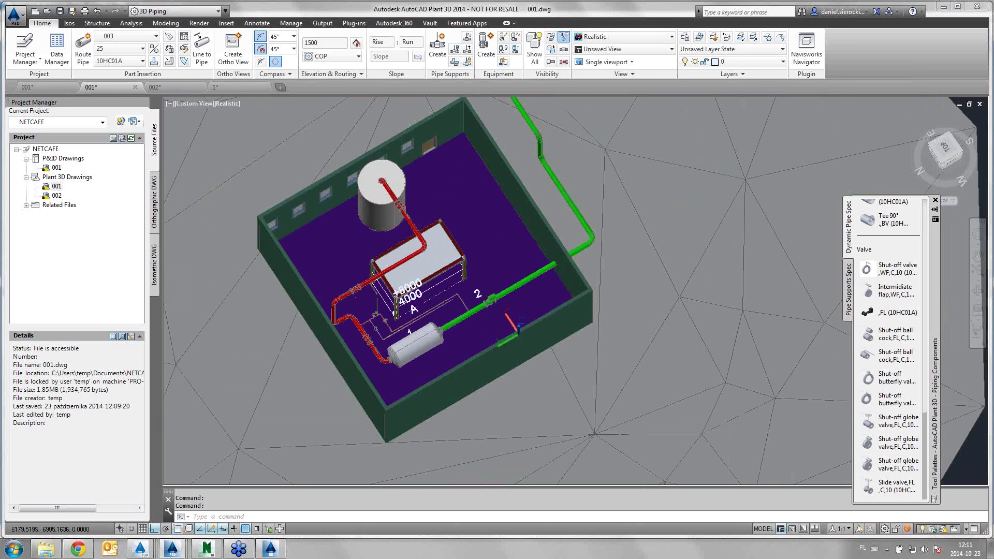
scroll(372, 197, down, 2)
scroll(362, 237, up, 1)
scroll(362, 237, up, 1)
scroll(360, 238, up, 1)
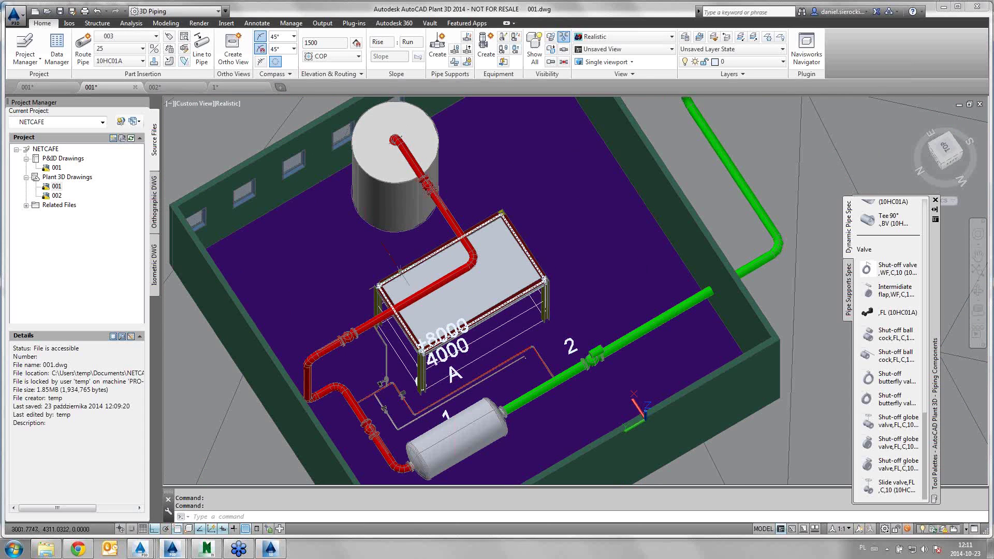
mouse_move(415, 377)
middle_down()
mouse_move(415, 344)
mouse_move(344, 316)
mouse_move(467, 94)
middle_up()
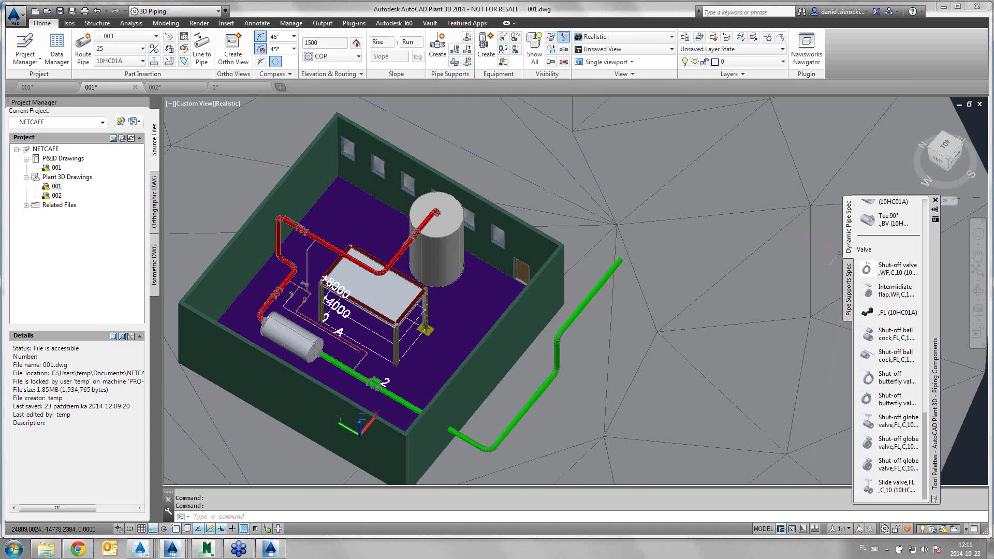
scroll(938, 289, up, 5)
scroll(938, 289, up, 5)
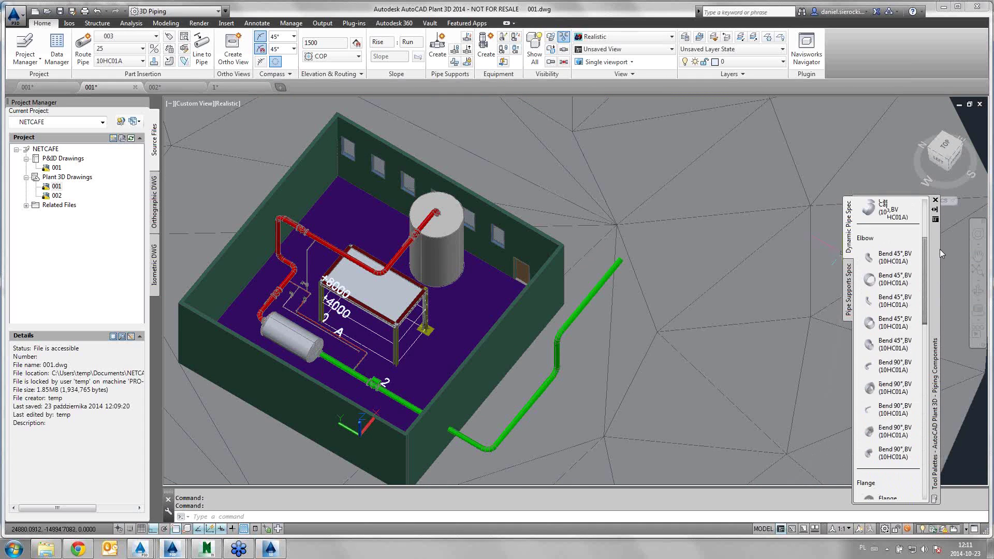
scroll(940, 250, up, 3)
Step: Add a custom part with port nominal diameter 100 and flange thickness 18, leaving no valve operator
click(880, 209)
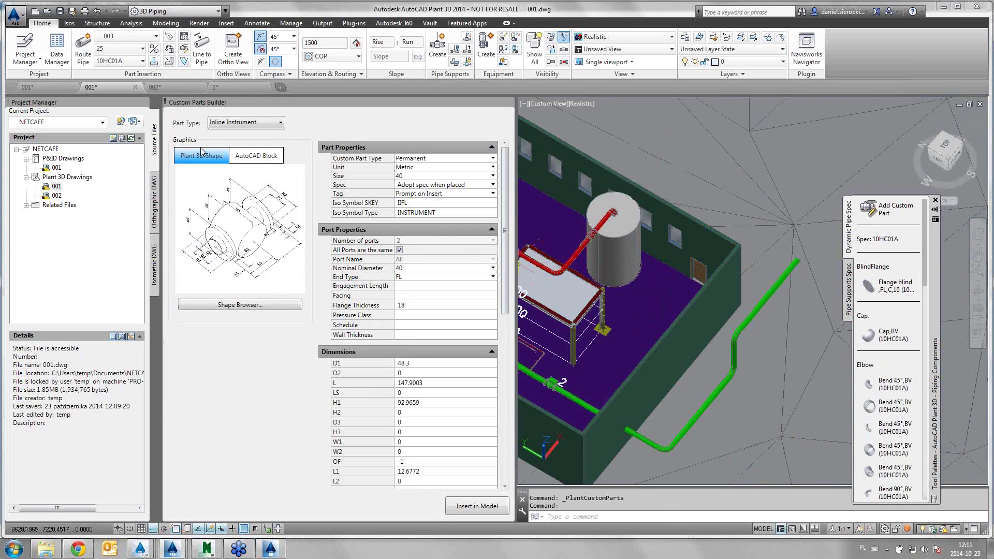
click(443, 267)
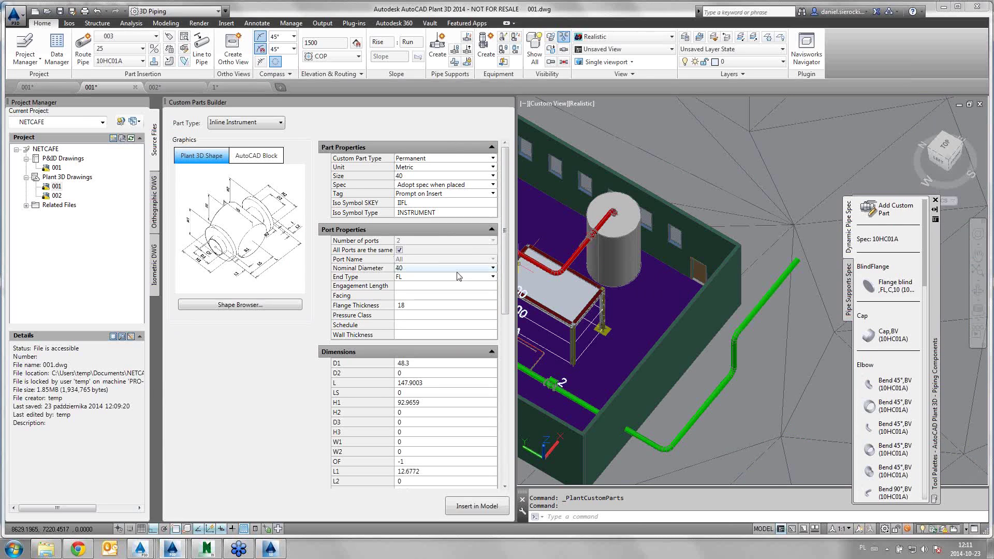
click(443, 268)
click(443, 310)
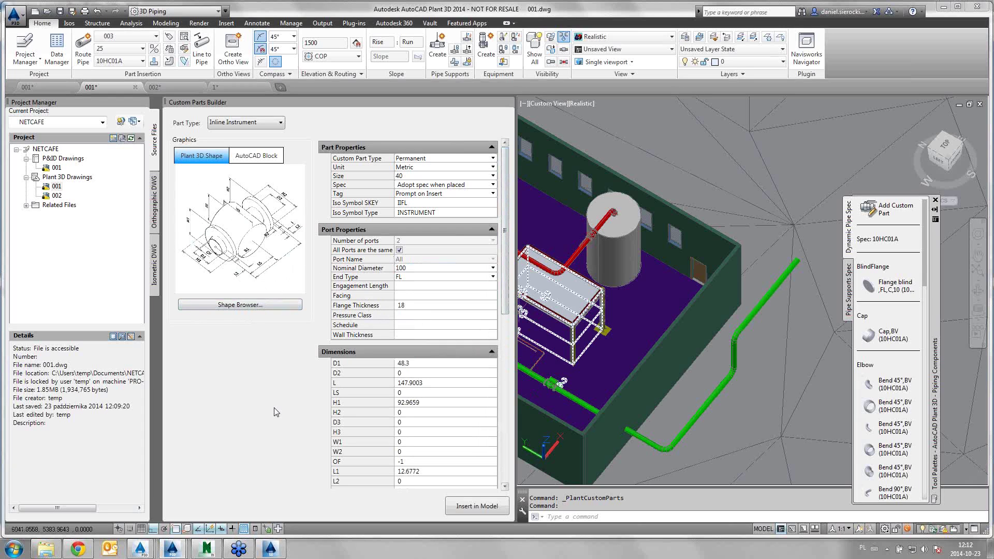
click(490, 300)
key(Return)
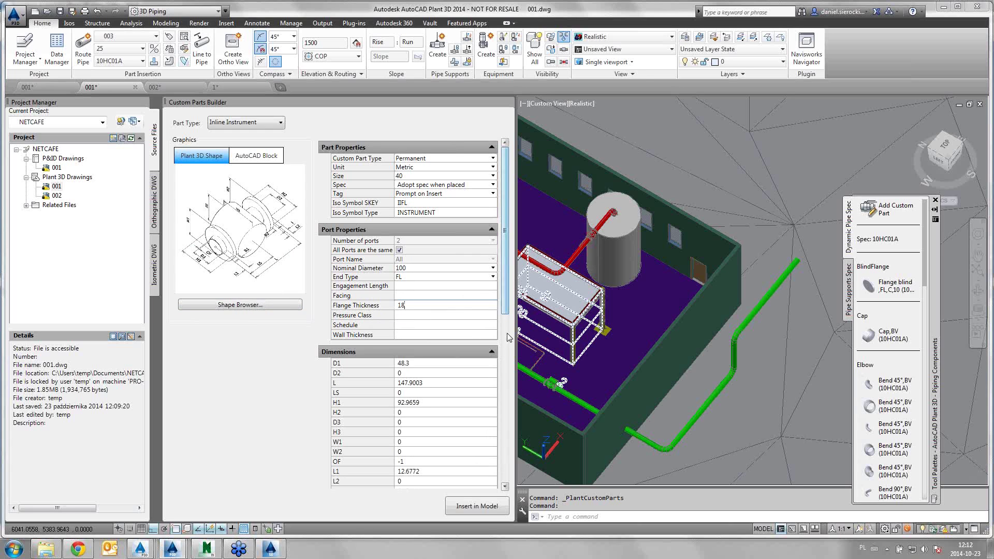
scroll(508, 480, down, 3)
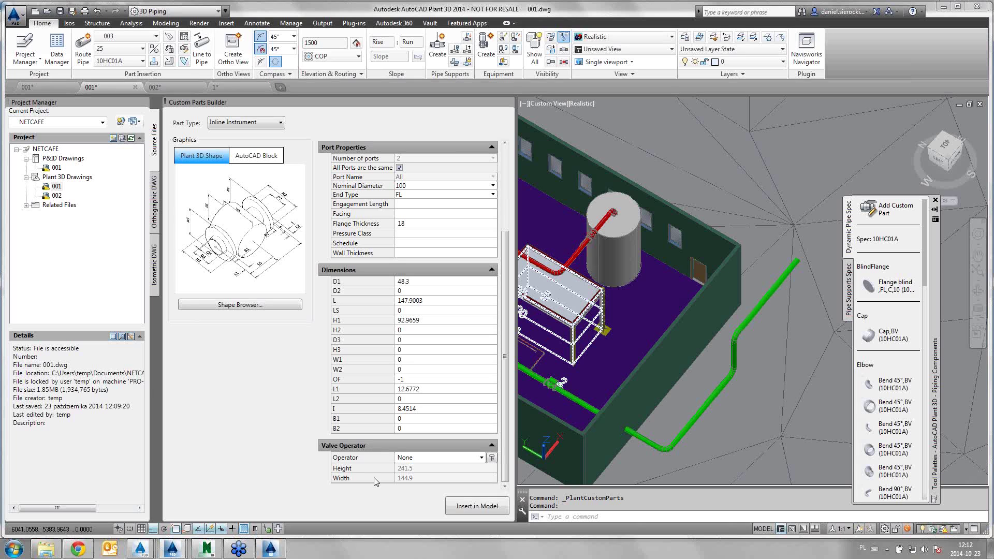
Step: Replace the horizontal cylinder actuator with 'Detailed actuator case w. Handwheel' from the shape browser
click(482, 458)
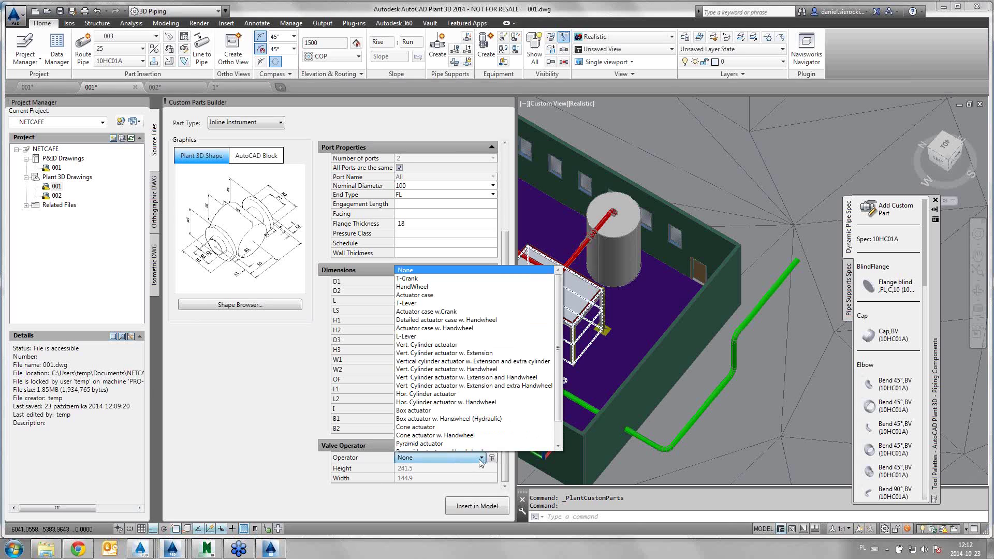
click(424, 388)
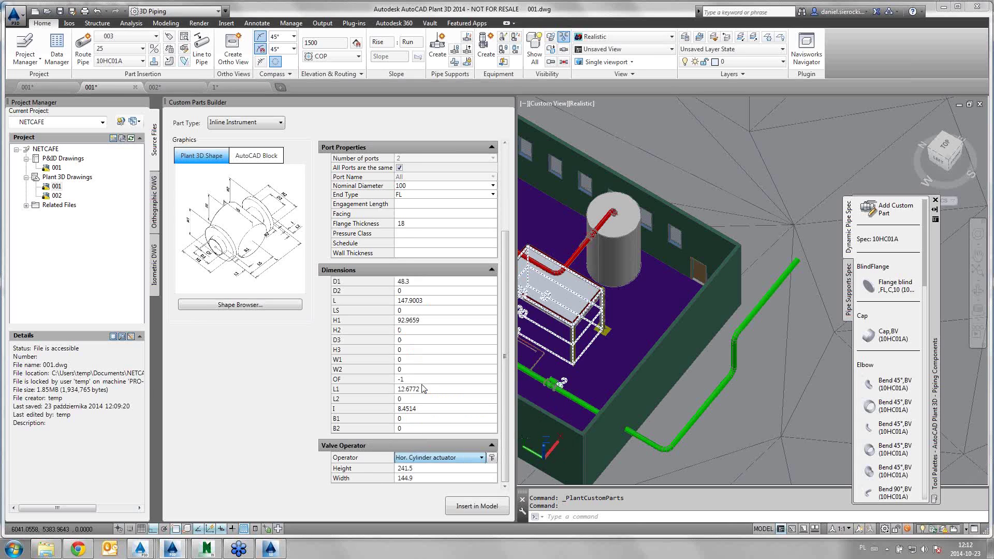
click(491, 459)
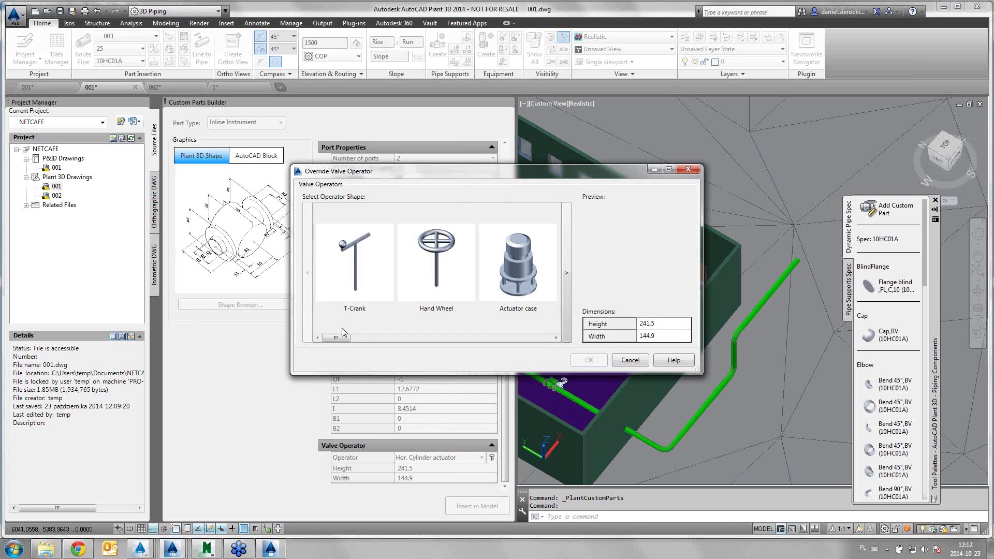
mouse_move(336, 338)
mouse_down()
mouse_move(538, 341)
mouse_move(384, 339)
mouse_up()
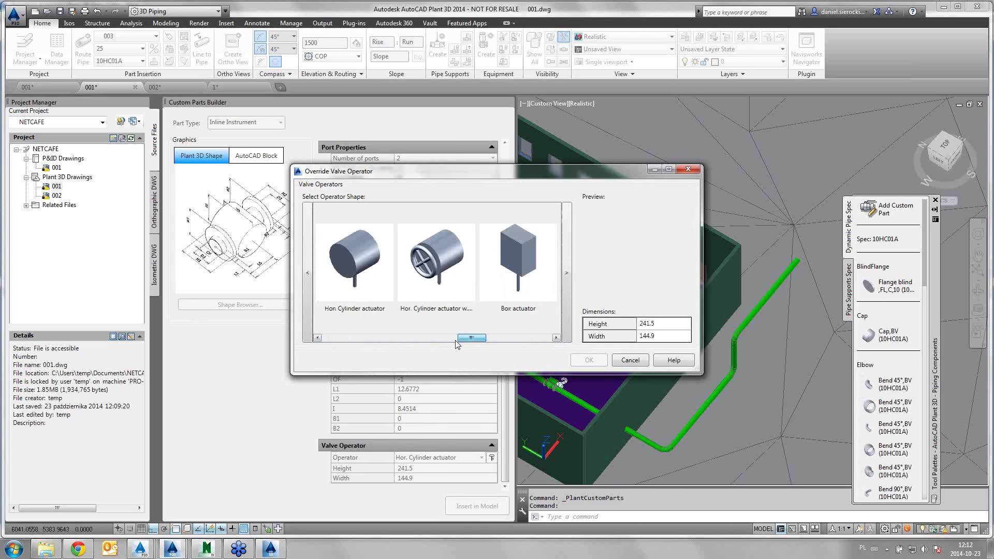
click(374, 334)
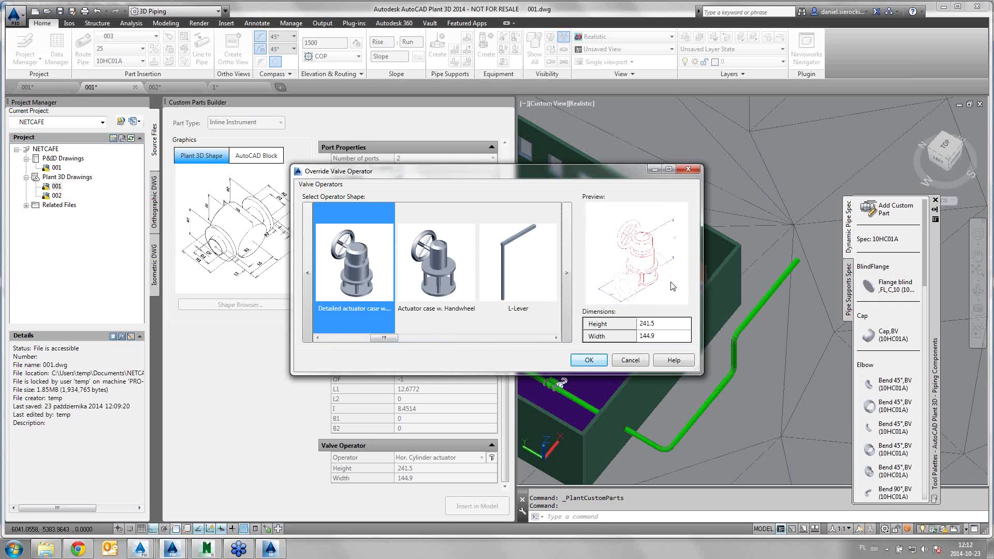
click(591, 364)
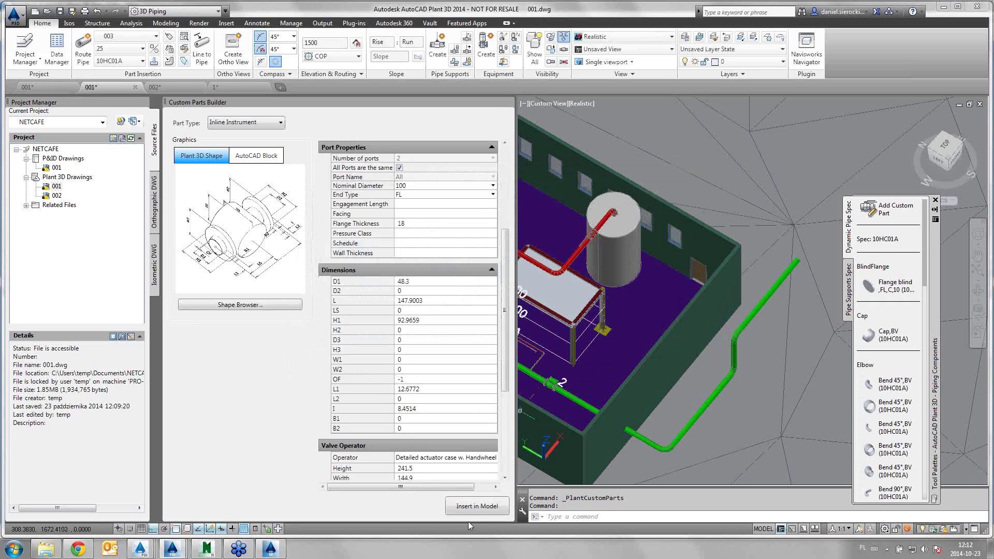
Step: Insert the instrument at a point on the green pipe, dismissing the piping error
click(472, 510)
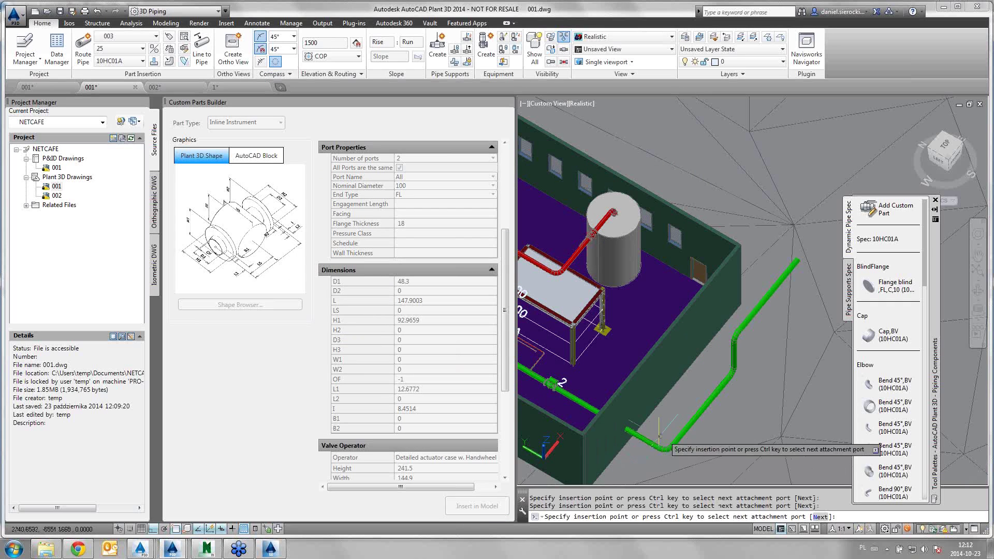
click(668, 448)
scroll(668, 448, up, 5)
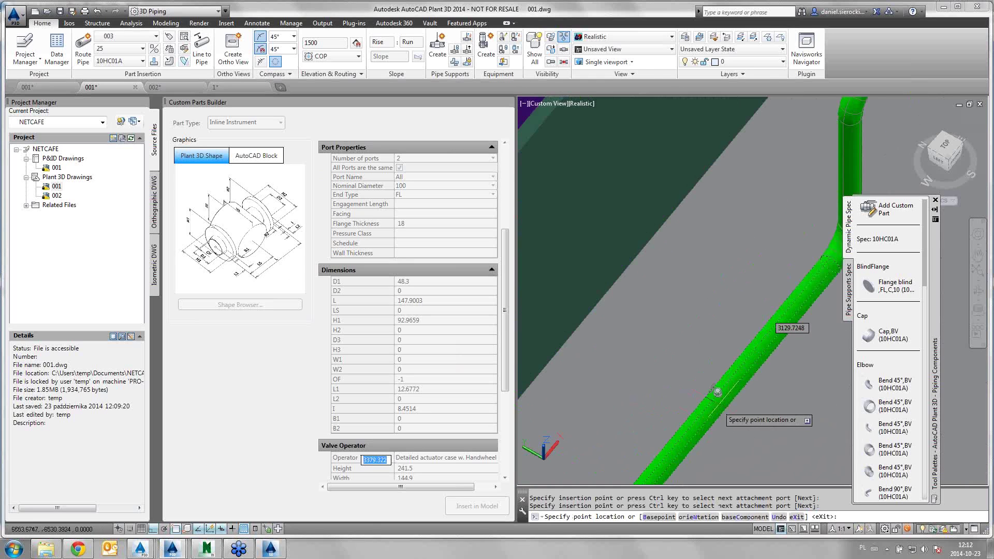
scroll(714, 396, up, 3)
key(Return)
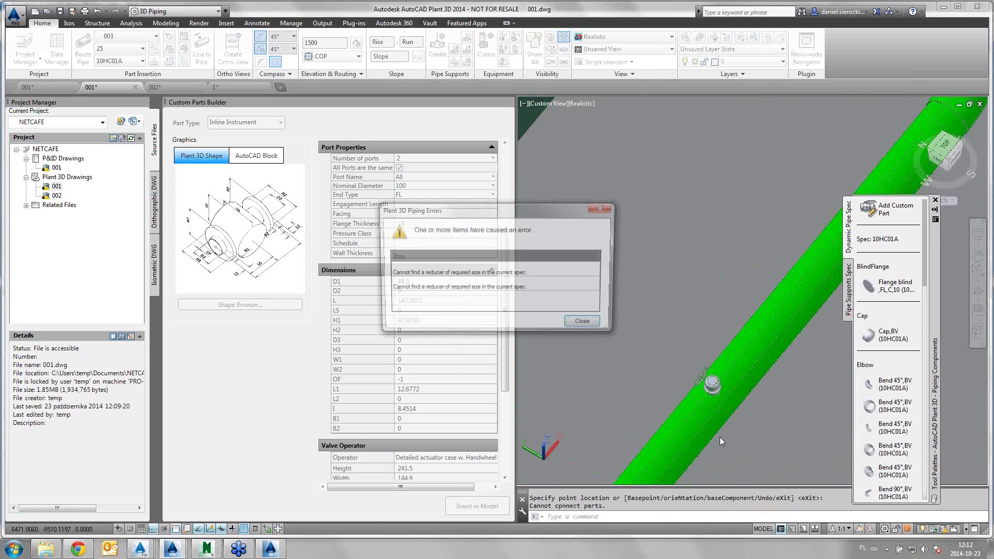
click(584, 325)
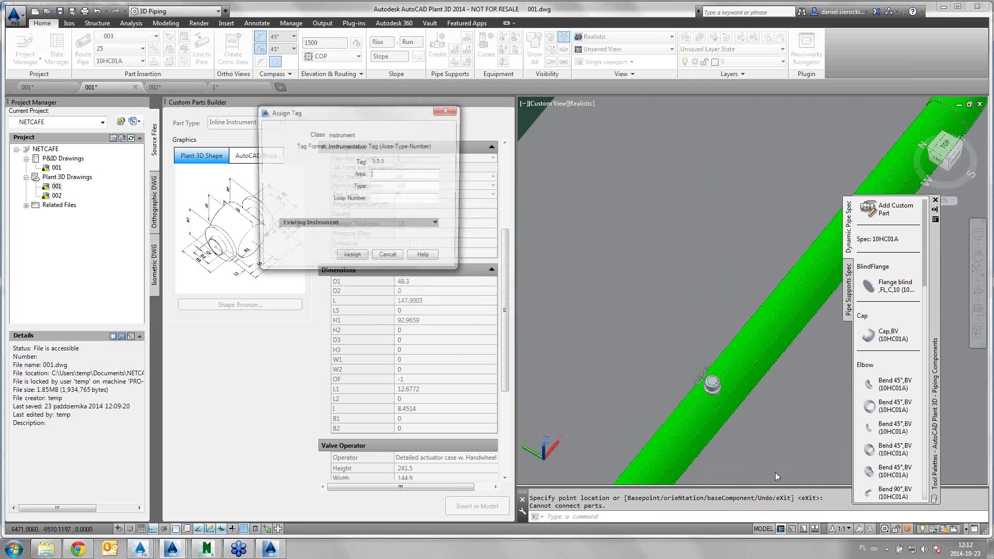
Step: Assign an instrument tag, orbit around the placed valve, and end the insertion
text(ss)
click(389, 187)
text(s)
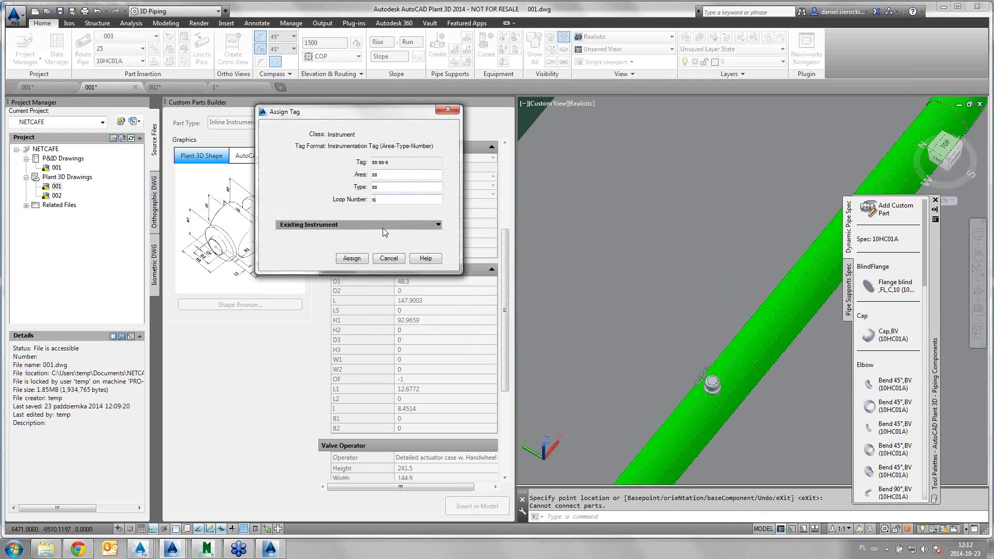
click(352, 259)
scroll(707, 414, up, 1)
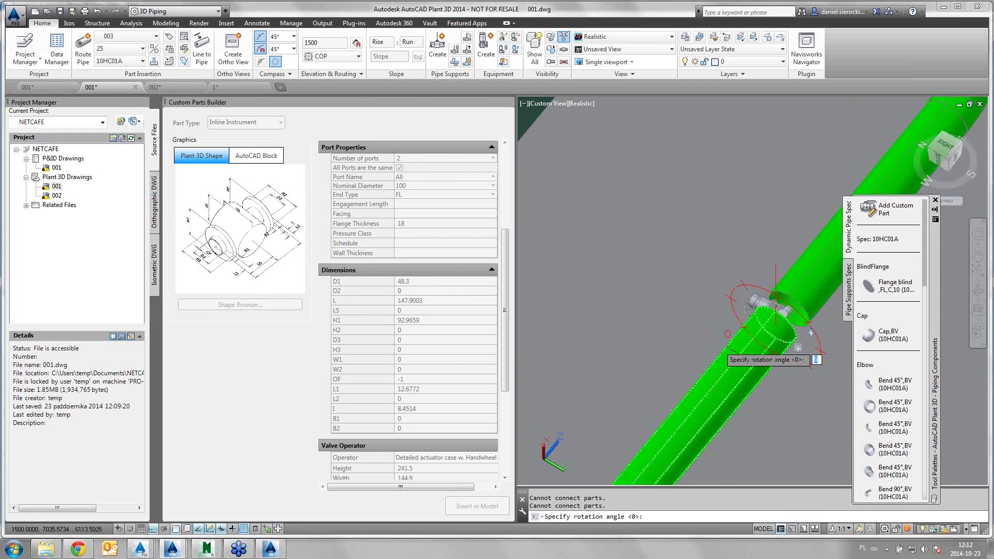
scroll(707, 414, up, 1)
scroll(673, 383, up, 1)
scroll(631, 358, up, 2)
shift+middle_drag(629, 359, 710, 425)
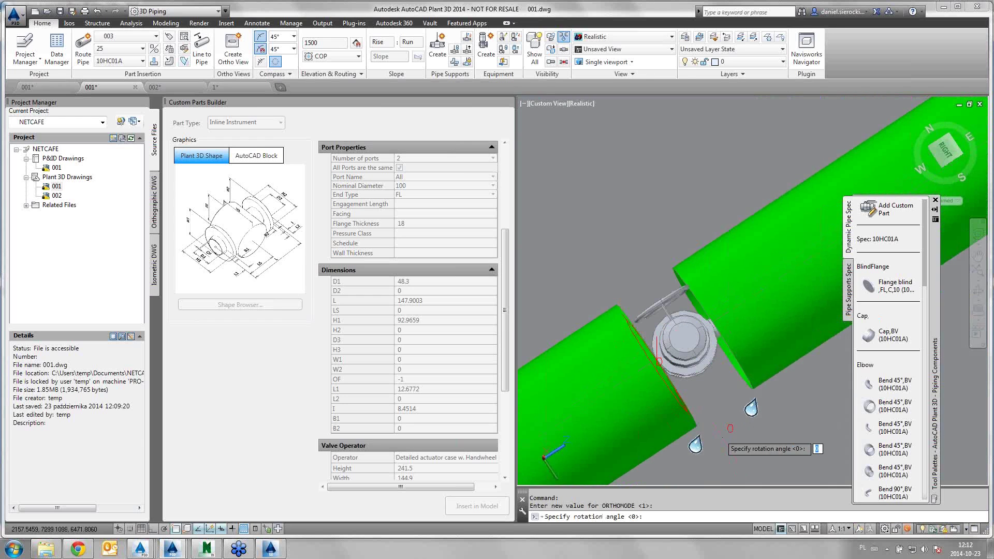
key(Escape)
key(Escape)
Step: Set the instrument's Port Properties nominal diameter to 250
scroll(622, 310, down, 5)
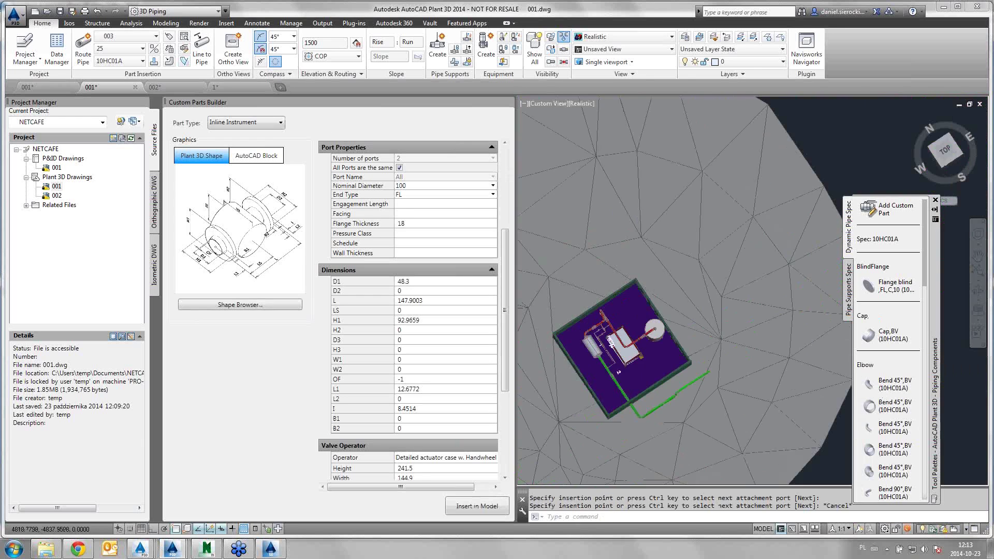
scroll(777, 441, down, 3)
scroll(738, 450, up, 4)
scroll(682, 362, up, 3)
scroll(657, 330, up, 2)
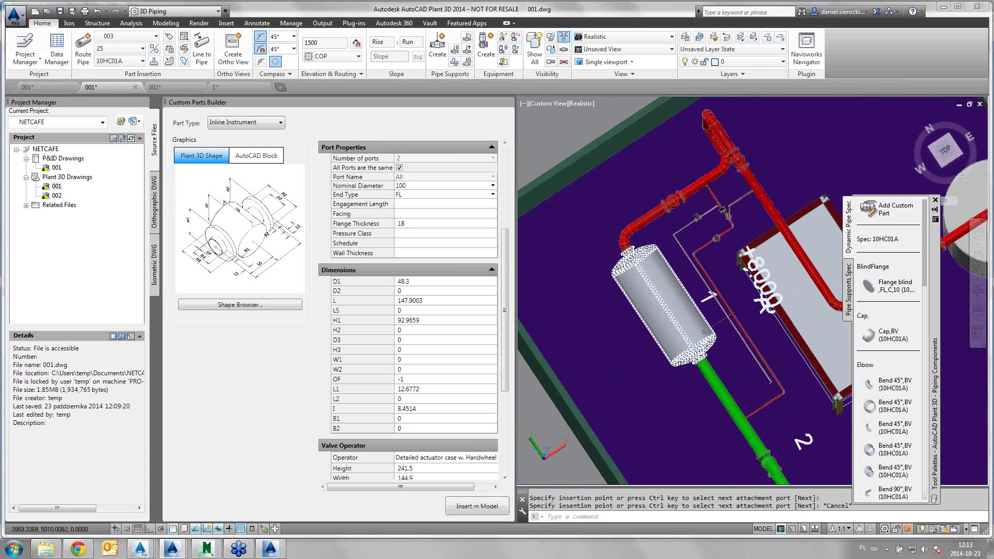
scroll(507, 304, up, 3)
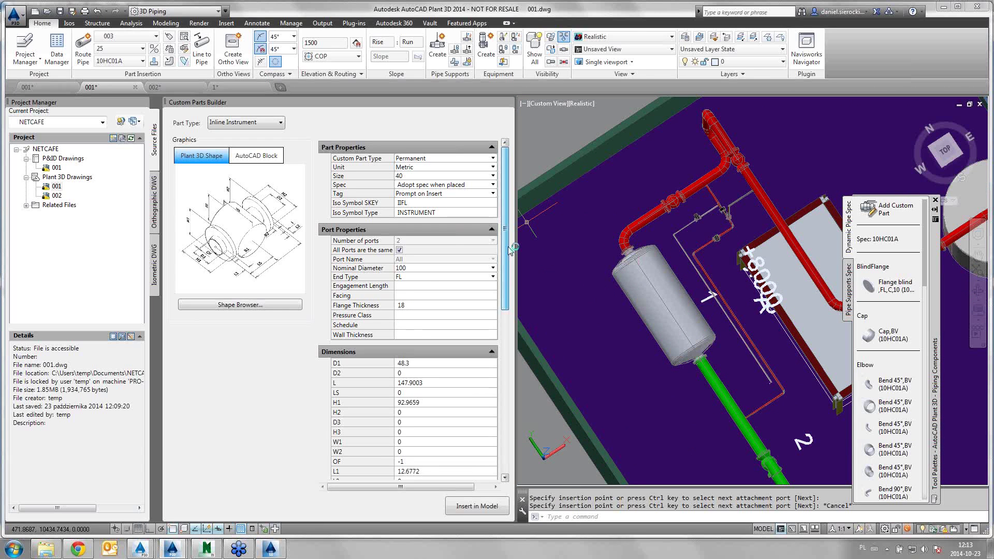
click(452, 268)
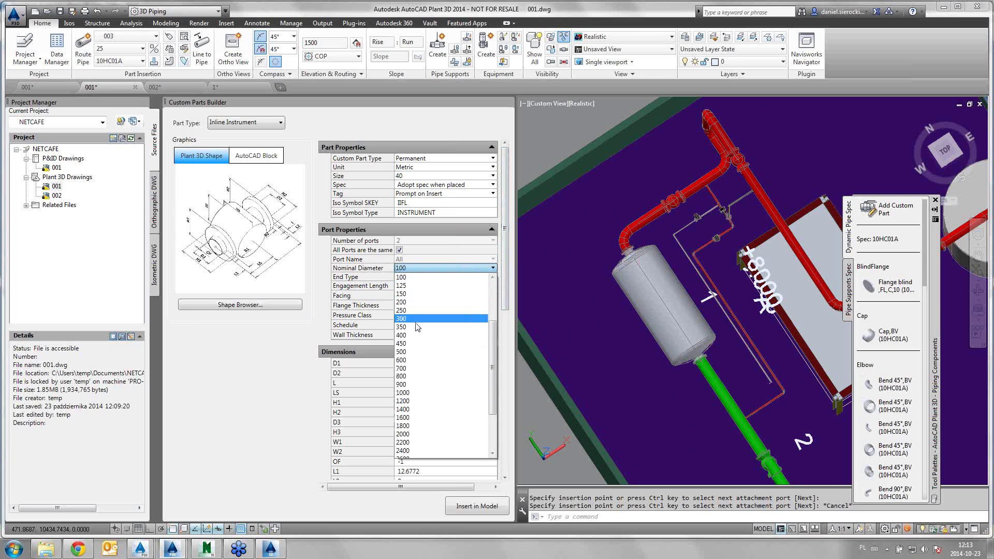
click(432, 311)
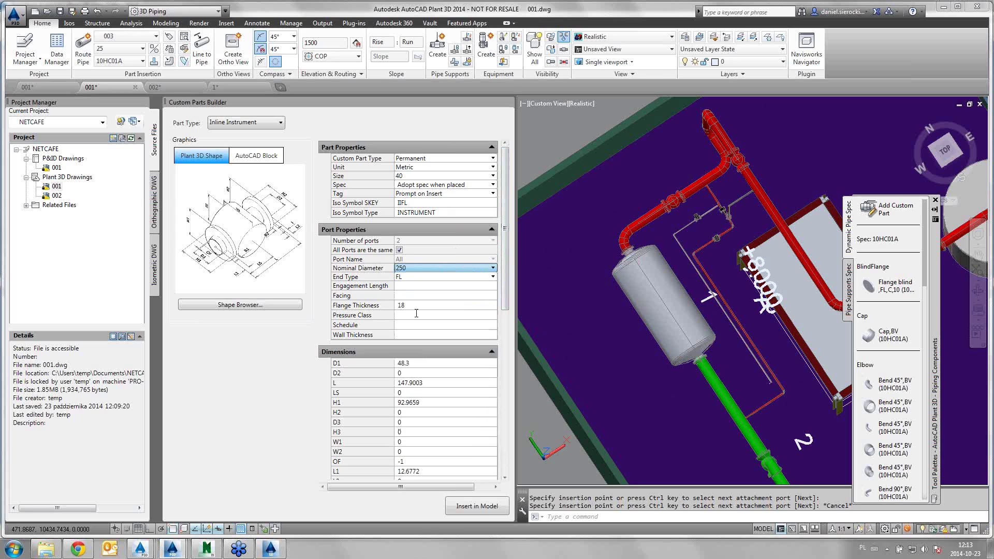
click(472, 508)
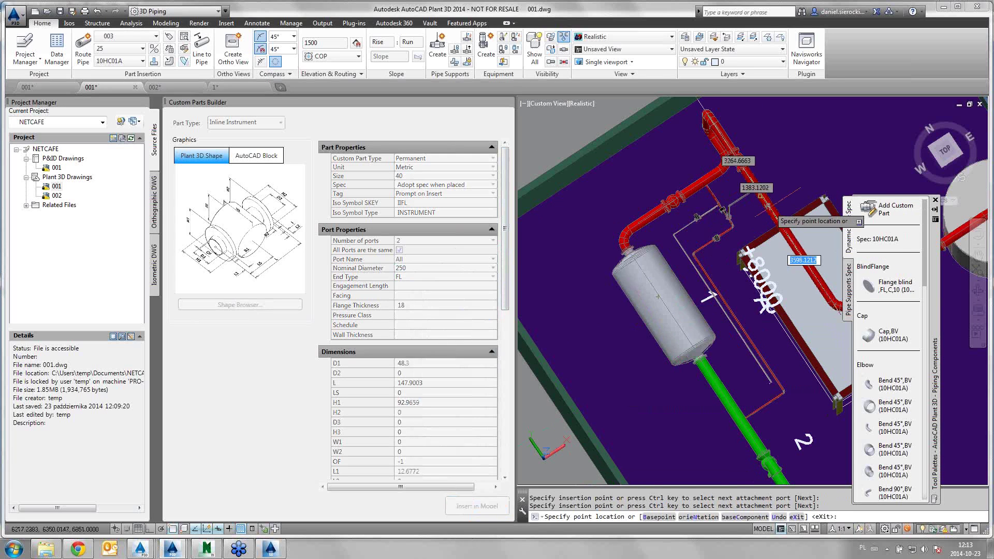
Step: Place the 250 instrument on the red pipe and assign its tag
scroll(772, 223, up, 3)
scroll(774, 225, up, 3)
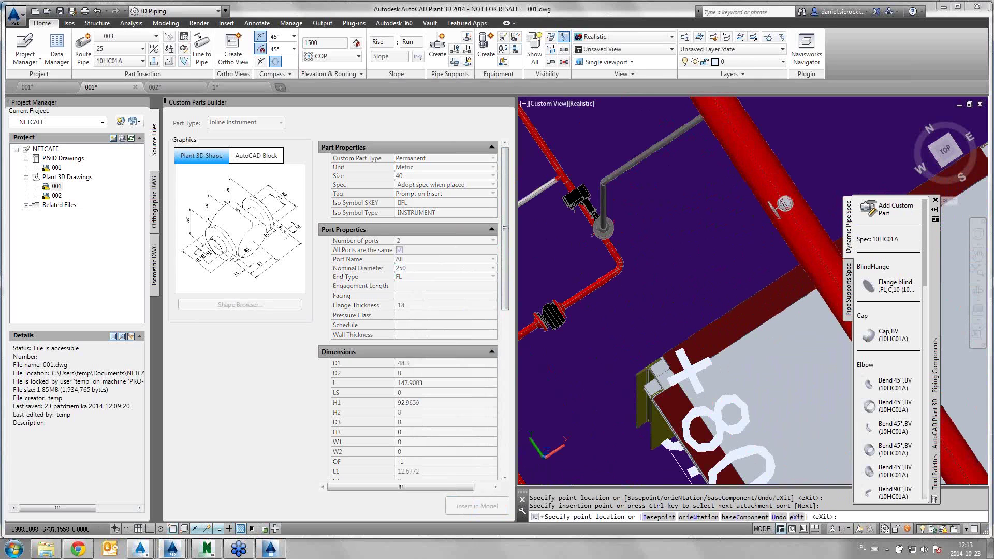
click(667, 243)
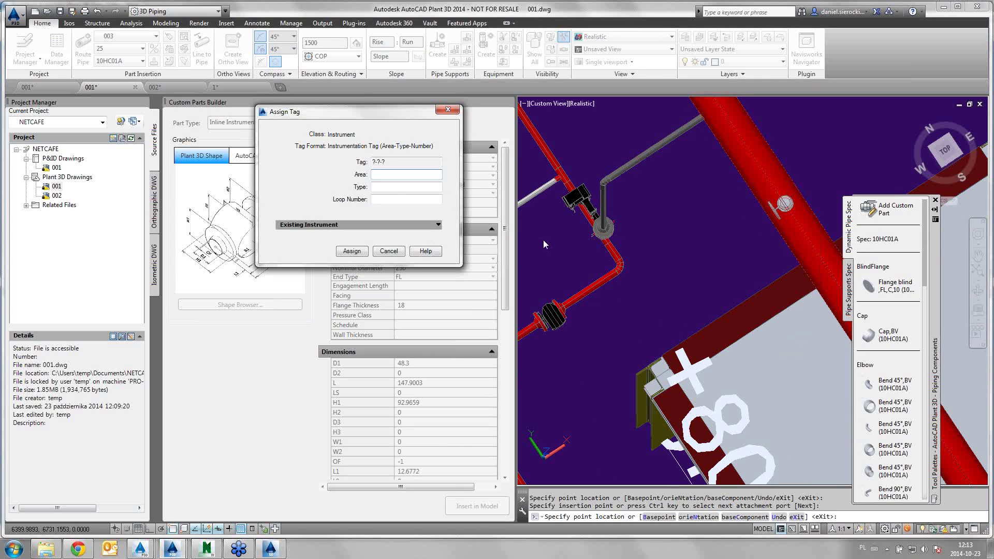
text(s)
key(Tab)
text(s)
key(Tab)
text(s)
click(352, 252)
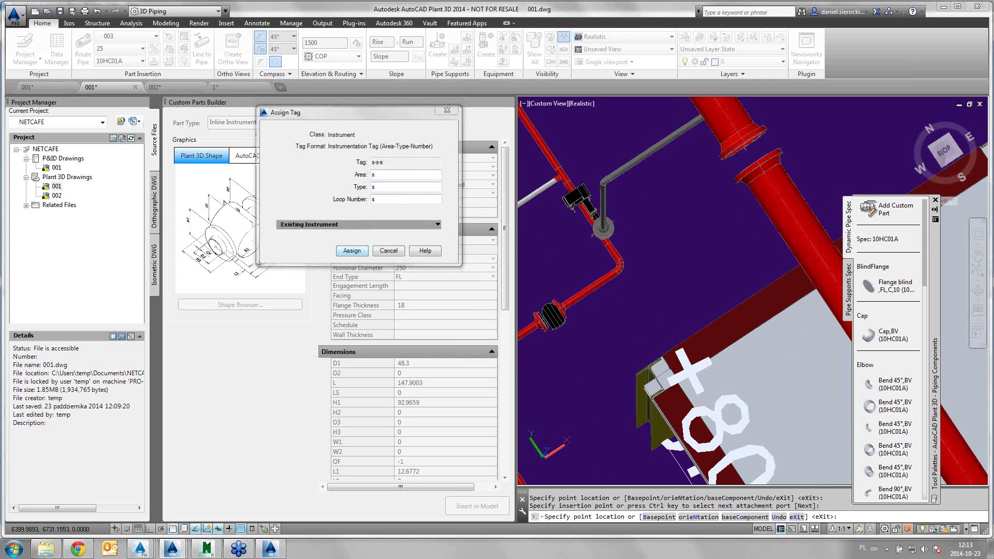
Step: Accept the default rotation angle and end the insert command
scroll(824, 125, up, 2)
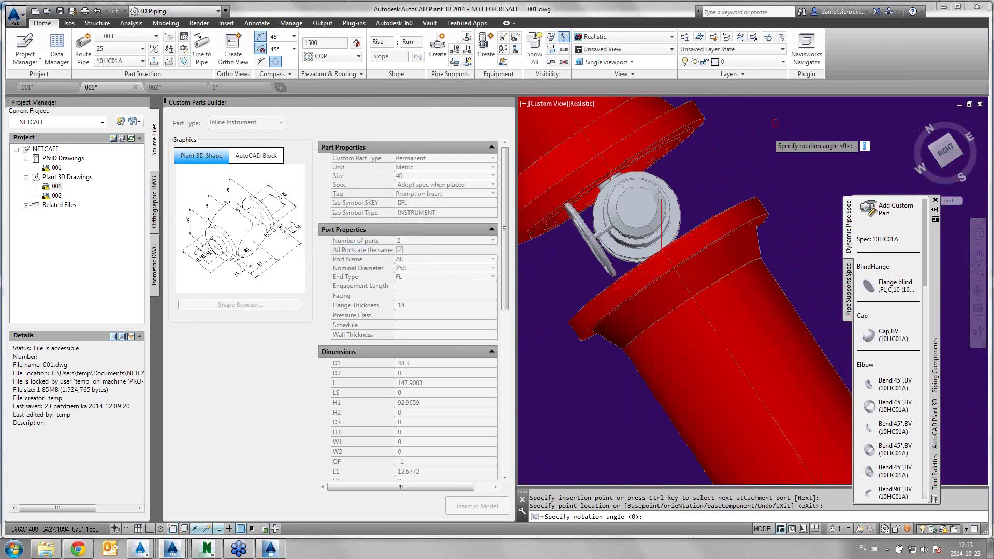
scroll(823, 124, up, 2)
scroll(823, 125, up, 1)
key(Return)
key(Escape)
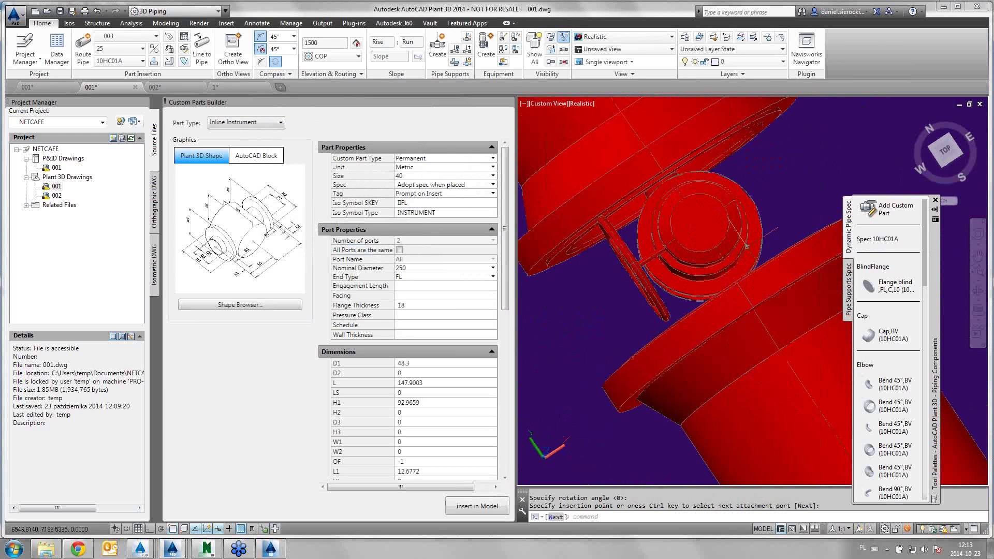
scroll(664, 268, down, 3)
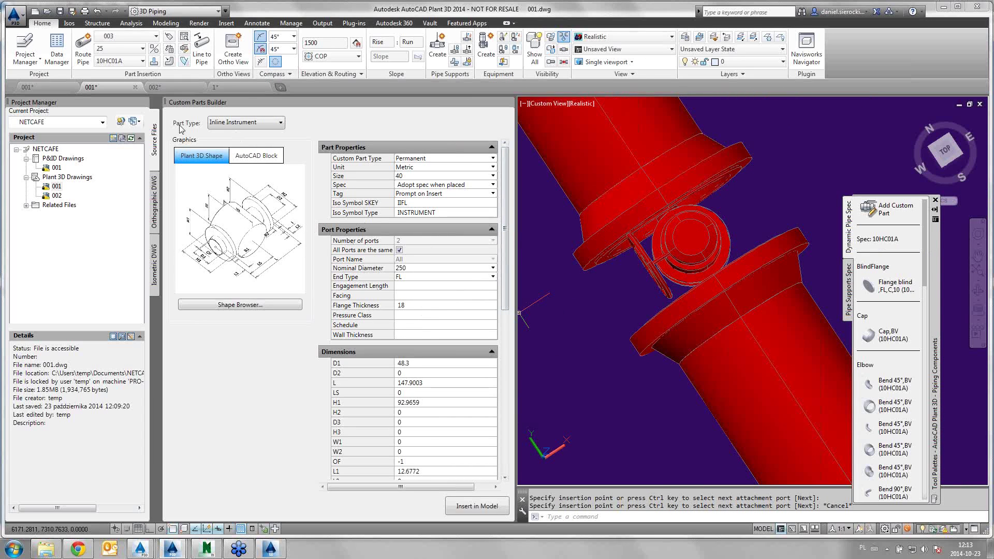
Step: Check the enlarged dimensions diagram, then set both D1 and D2 to 250
click(214, 304)
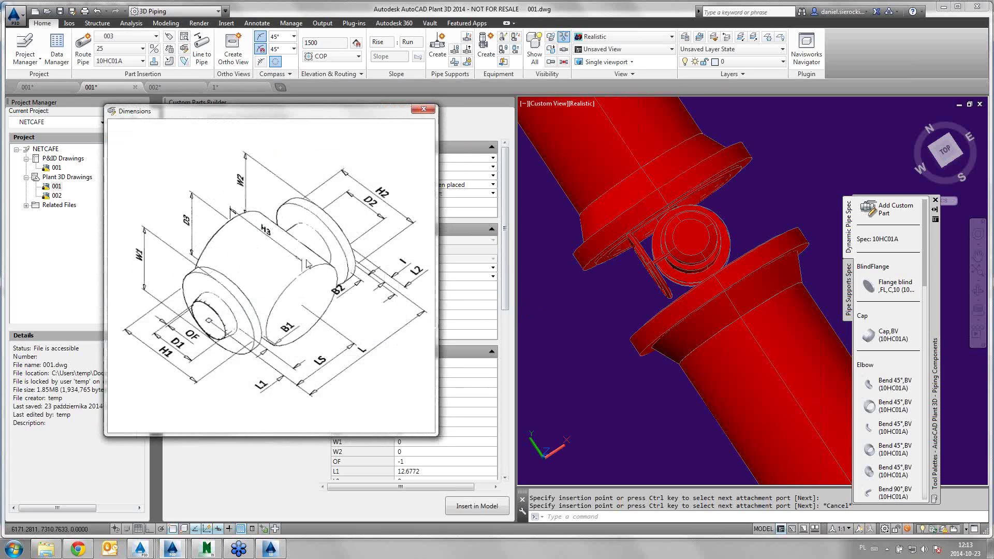
click(423, 109)
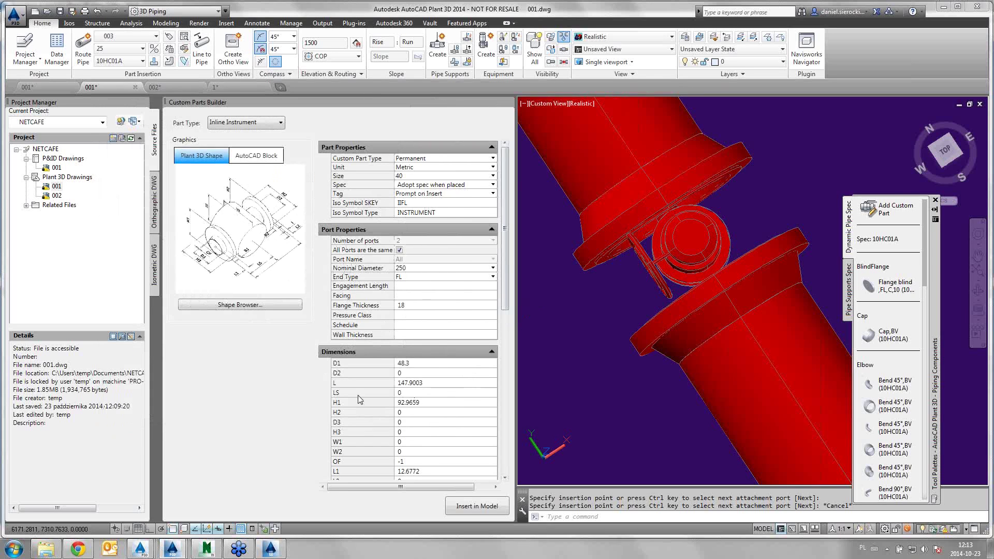
drag(505, 250, 504, 332)
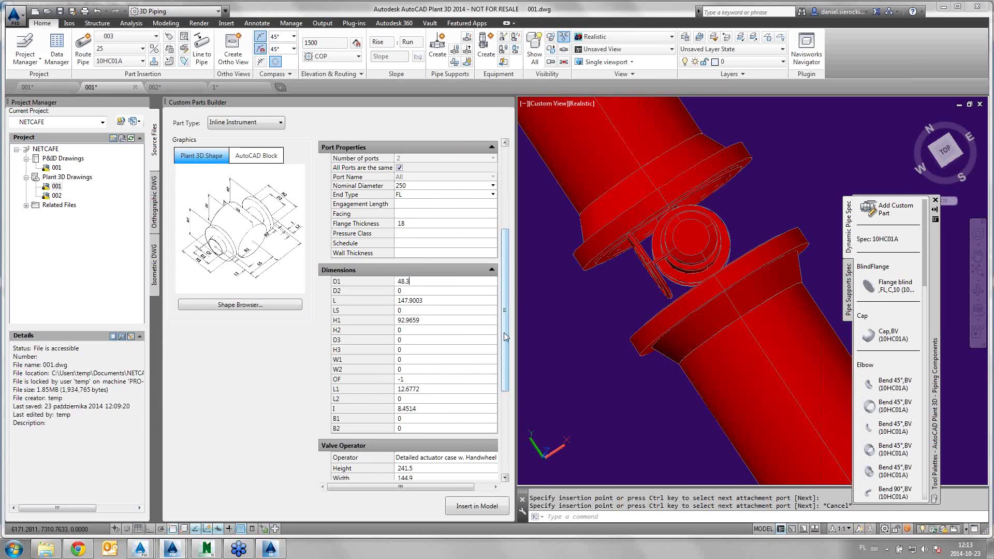
click(419, 291)
click(378, 284)
text(0)
click(379, 293)
text(25)
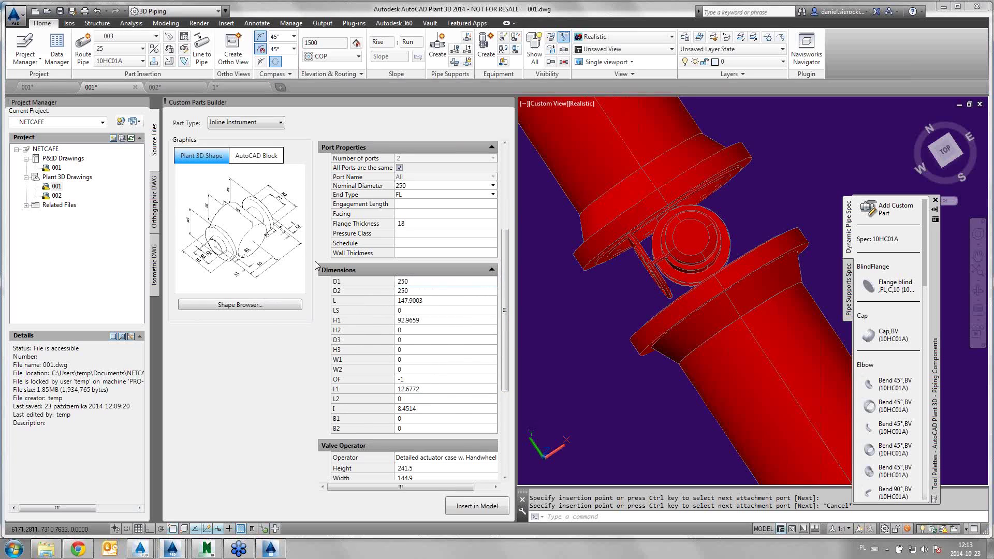
key(Return)
Step: Place the resized instrument on the red pipe, dismissing the piping error
click(477, 506)
scroll(595, 331, down, 3)
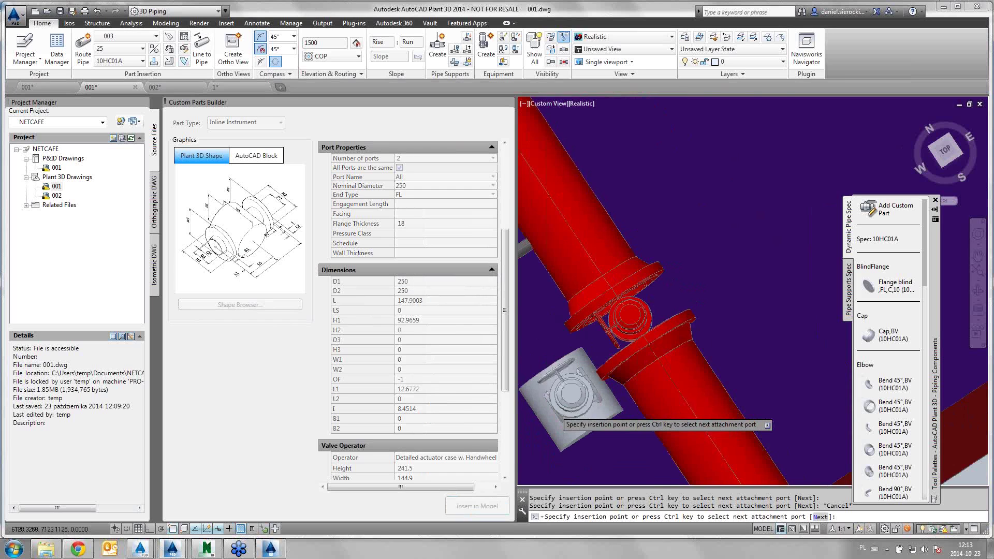
scroll(642, 412, down, 3)
scroll(642, 412, up, 3)
scroll(673, 383, up, 3)
scroll(725, 337, up, 3)
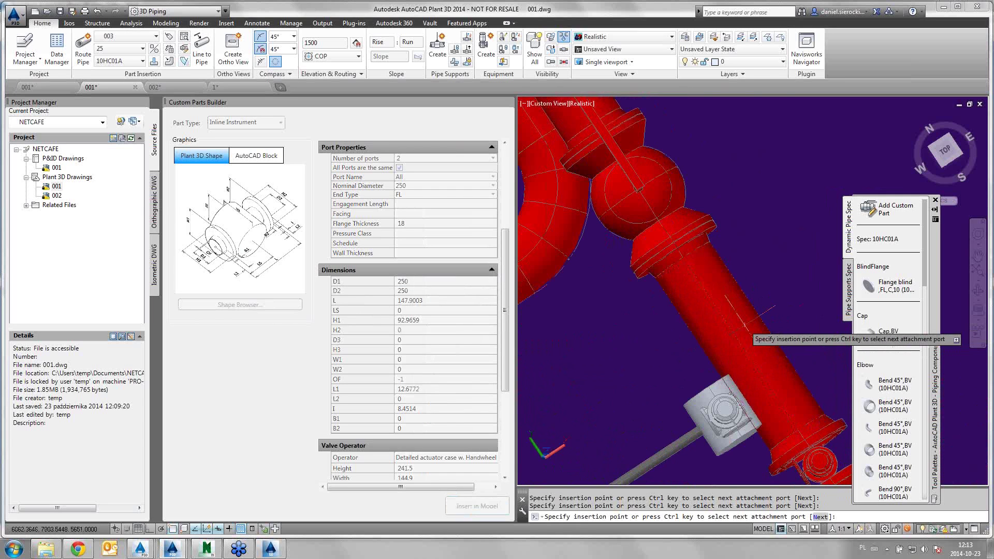
click(710, 336)
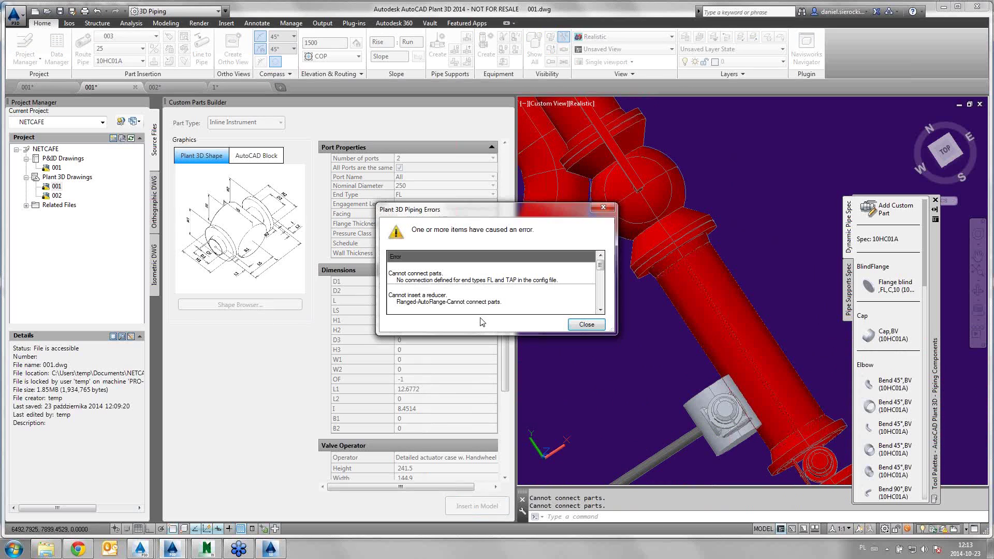
click(574, 327)
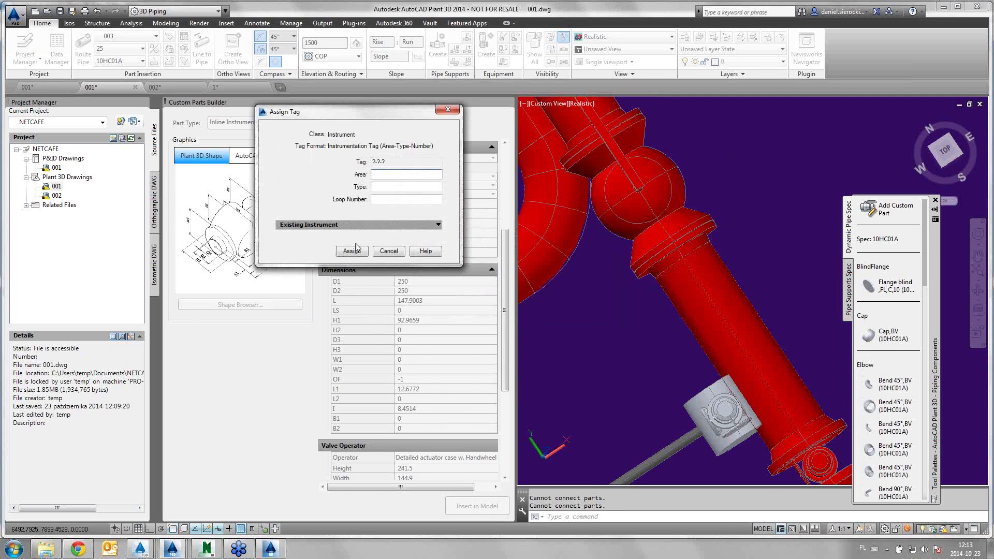
Step: Try tagging it s-s-s, which is rejected as already assigned
text(s)
key(Tab)
text(s)
key(Tab)
text(s)
click(352, 251)
click(418, 212)
Step: Assign the instrument the tag e-e-e instead
text(e.)
key(shift+Tab)
text(e)
key(shift+Tab)
text(e)
click(361, 251)
Step: Snap to the nearest point on the pipe, retry placement, then cancel after the connection error
shift+right_click(741, 310)
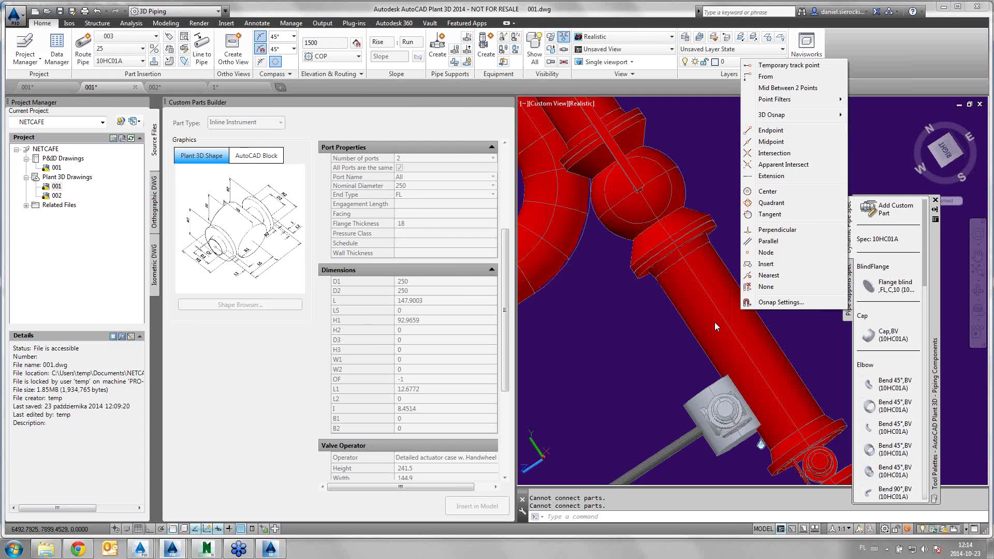
click(769, 275)
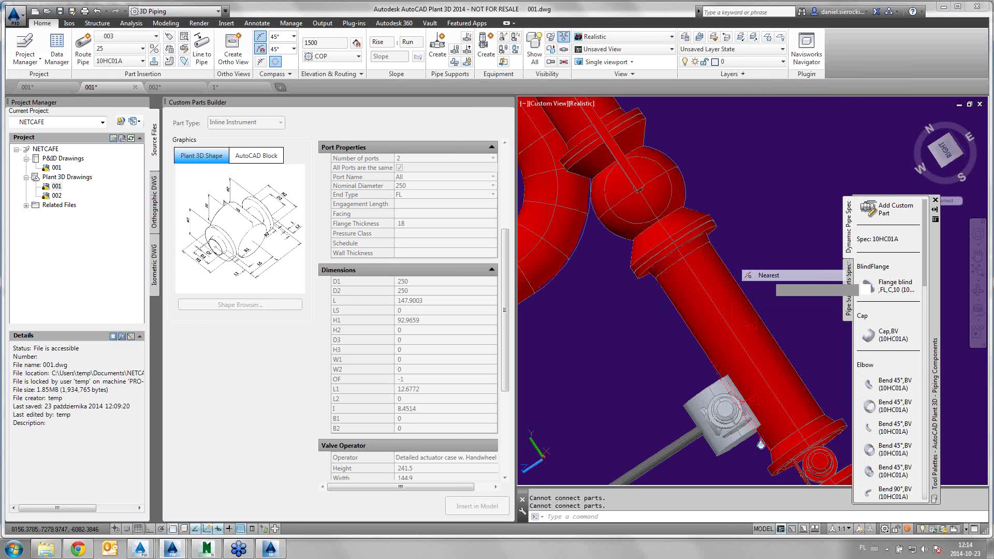
click(728, 327)
shift+middle_drag(728, 328, 669, 342)
click(668, 342)
key(Escape)
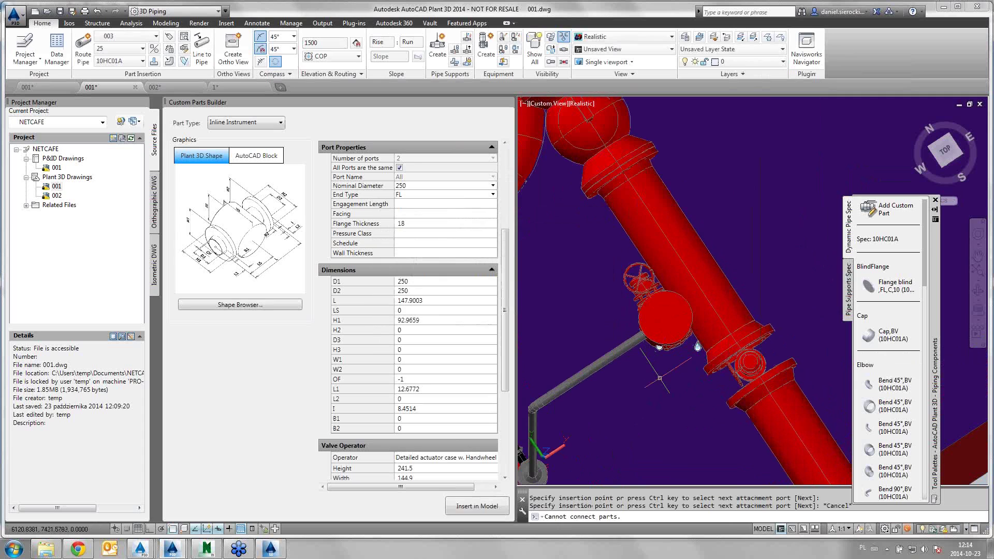
key(Escape)
shift+middle_drag(660, 378, 737, 339)
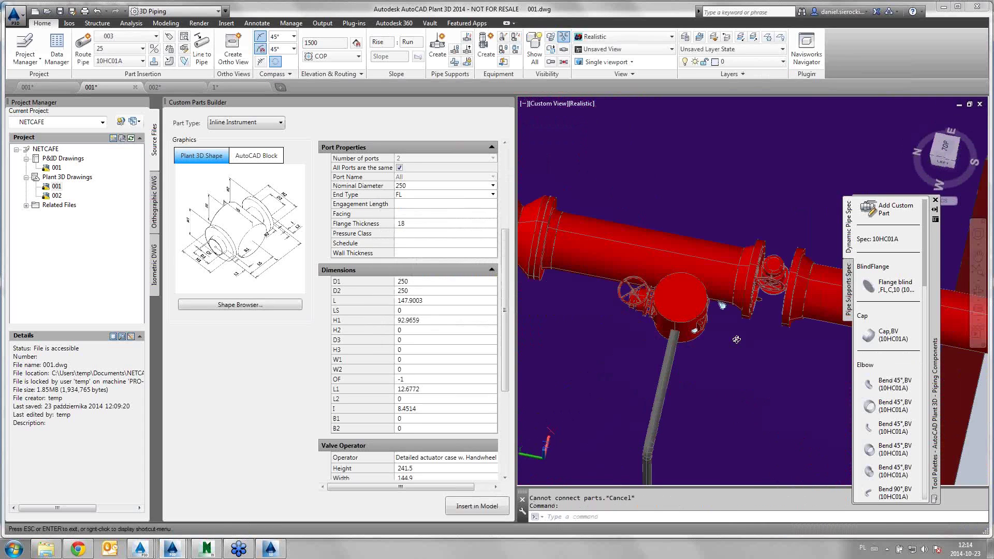
Step: Zoom to the platform, move the Custom Parts Builder palette aside and close it
scroll(736, 339, down, 5)
scroll(736, 339, down, 5)
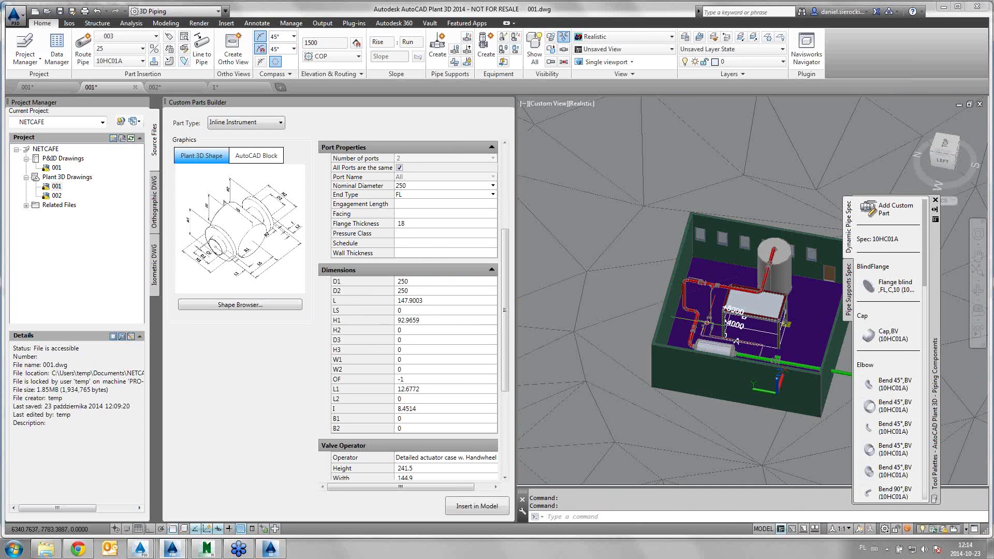
scroll(736, 339, up, 4)
scroll(737, 340, up, 3)
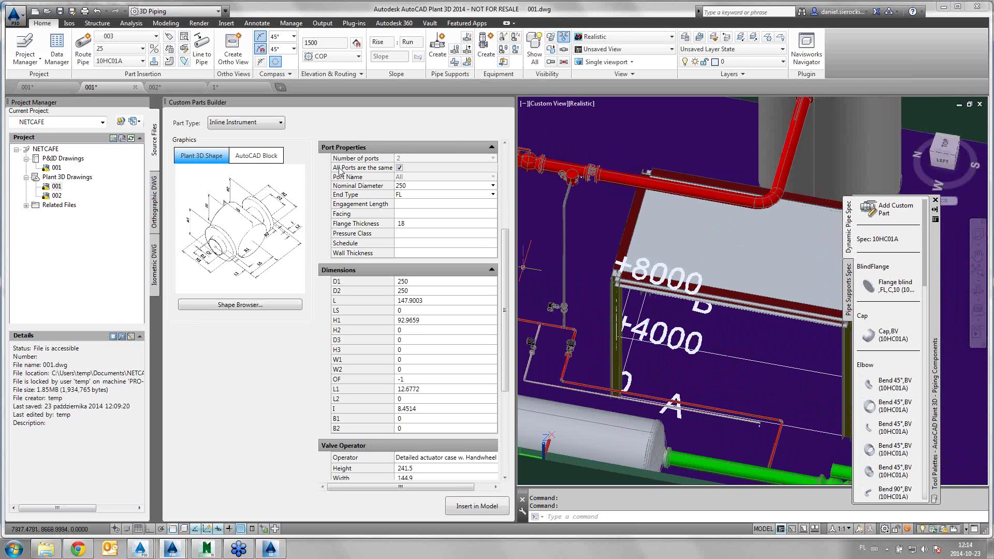
drag(262, 102, 286, 161)
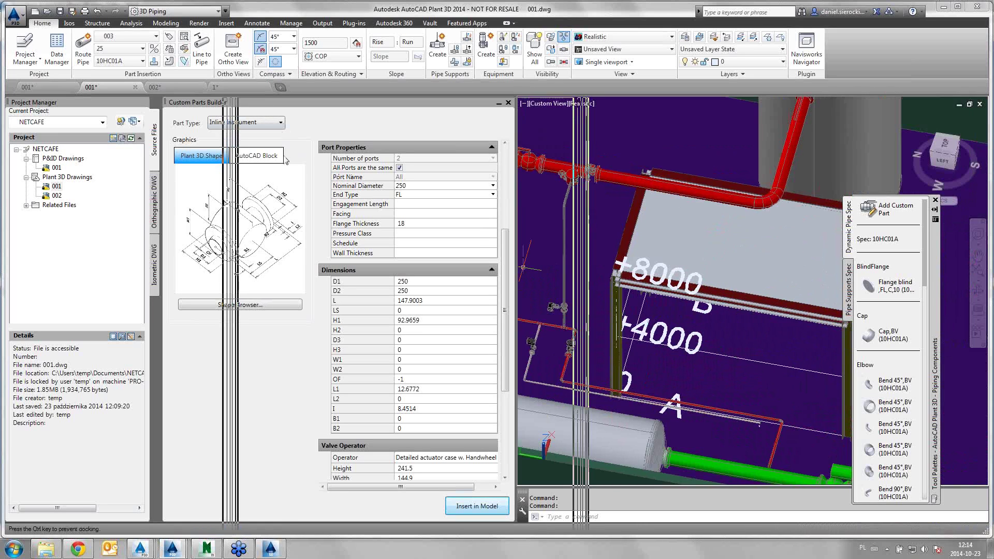
mouse_move(286, 161)
mouse_down()
mouse_move(258, 173)
mouse_move(287, 143)
mouse_up()
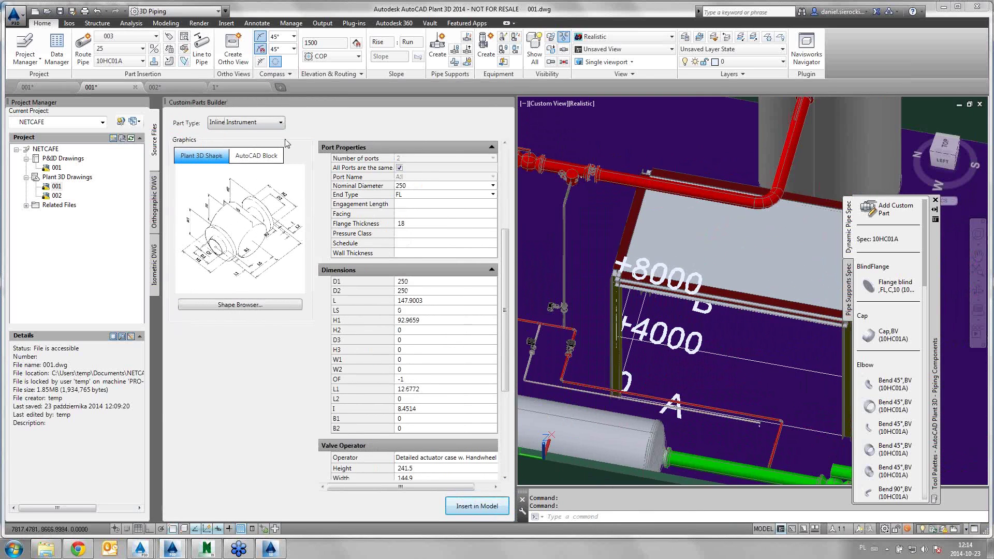
click(510, 103)
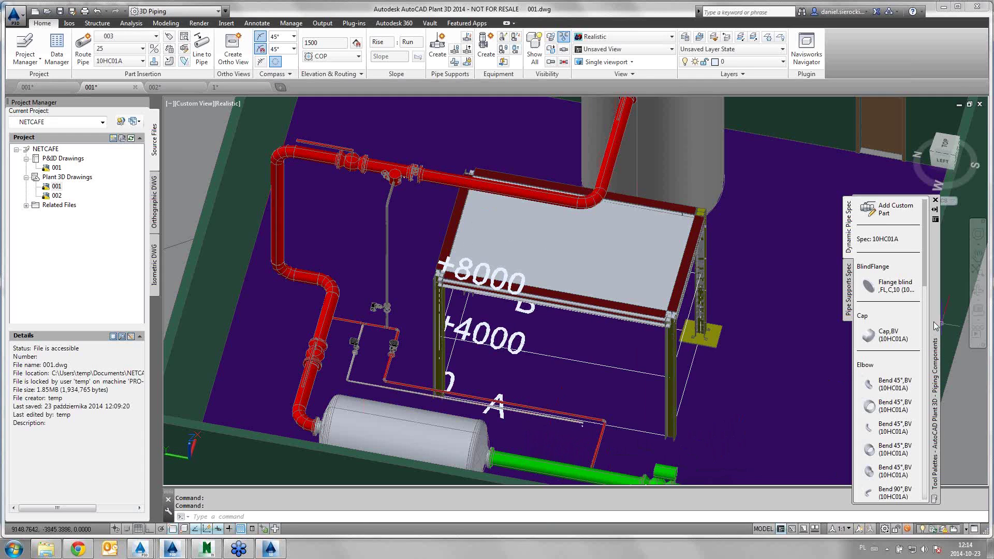
Step: Reposition the Tool Palettes, pick the shut-off globe valve with actuator, then cancel placement
drag(935, 326, 883, 262)
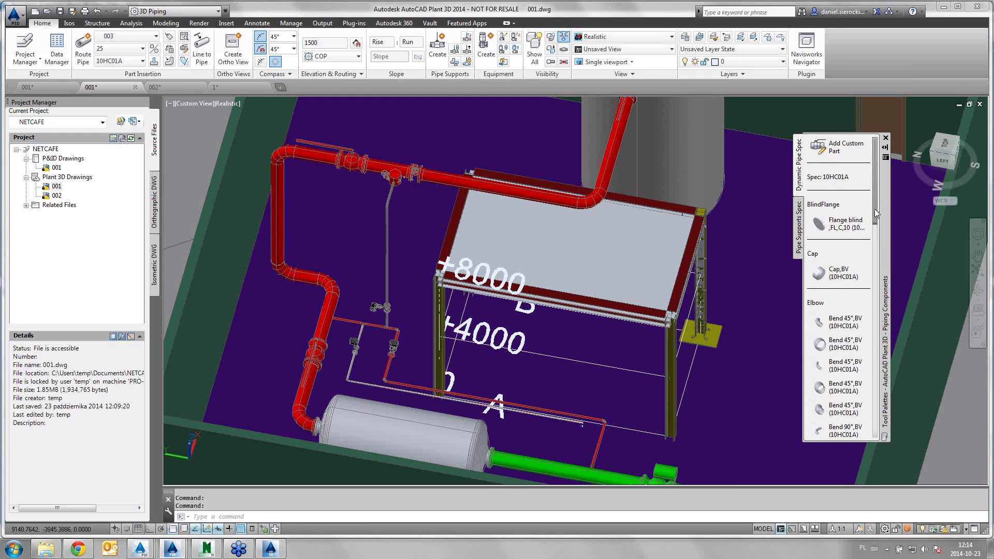
drag(876, 212, 869, 426)
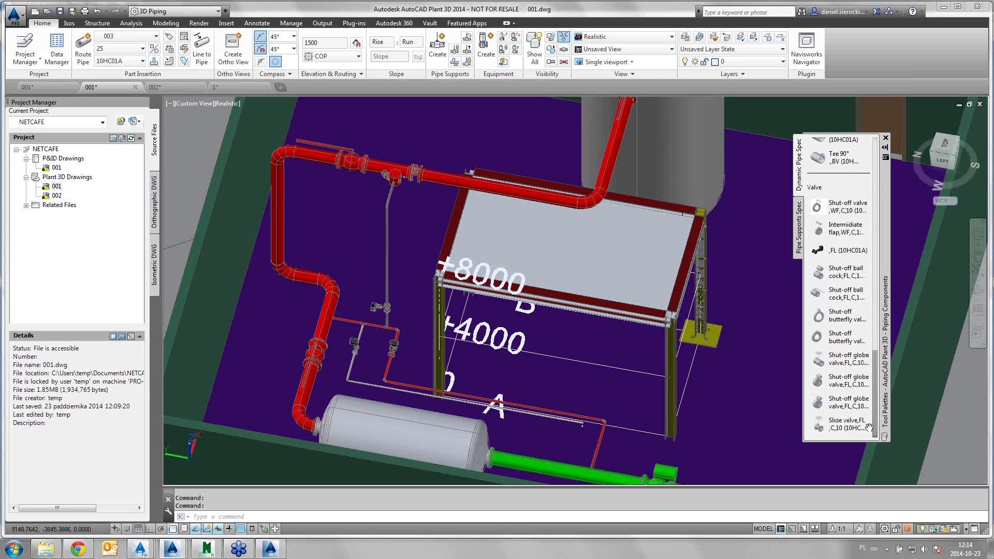
click(856, 389)
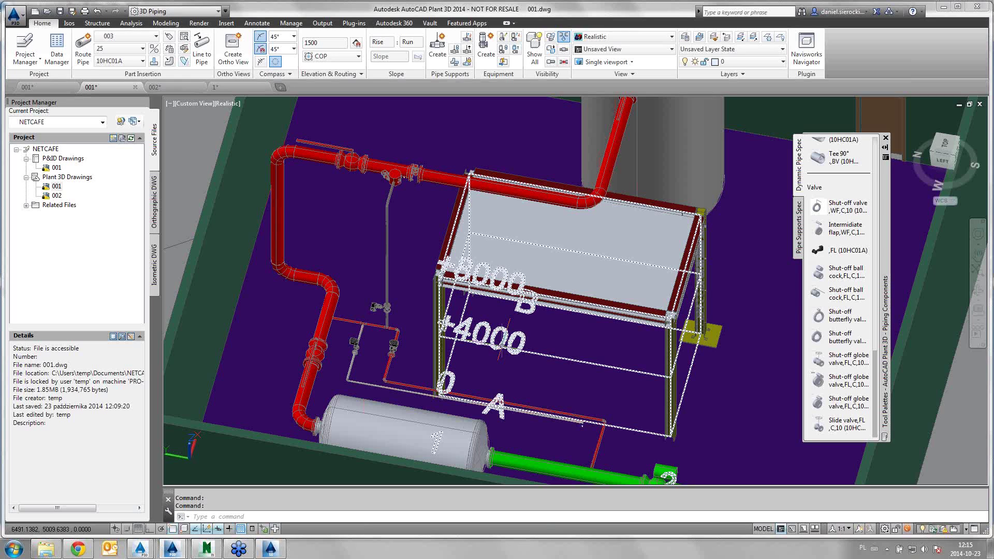
key(Escape)
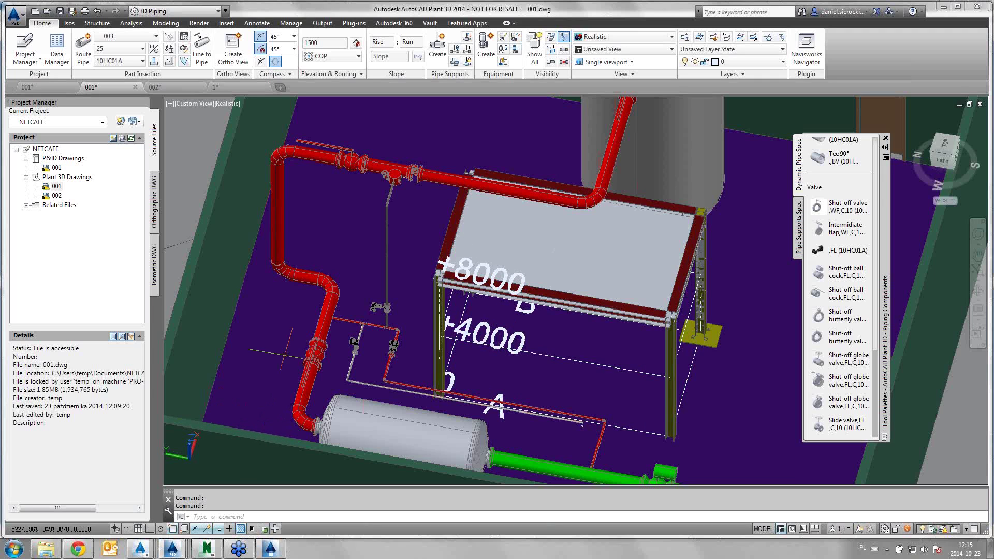
Step: Open P&ID drawing 001 from Project Manager and zoom to view its lines and valves
double_click(56, 167)
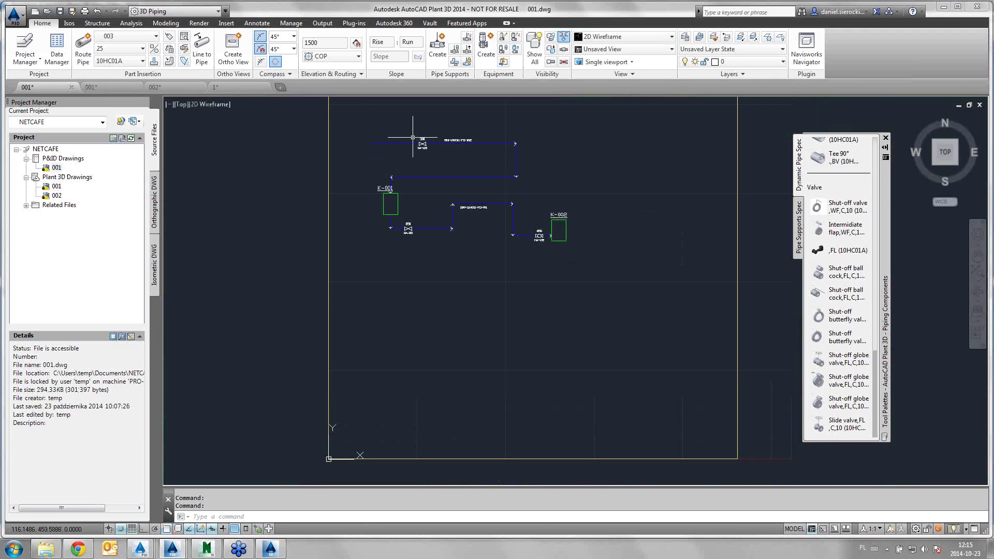
scroll(414, 138, up, 6)
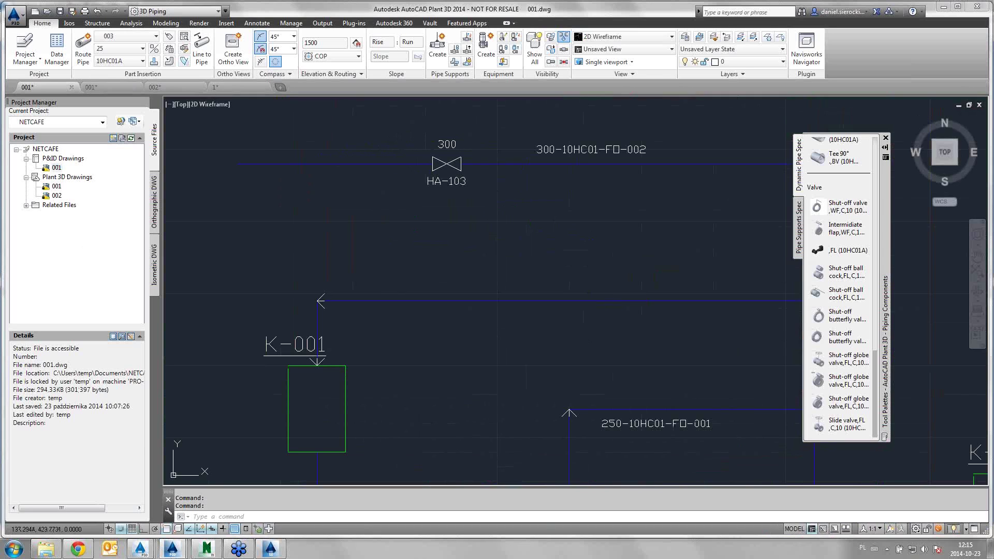
scroll(447, 224, down, 2)
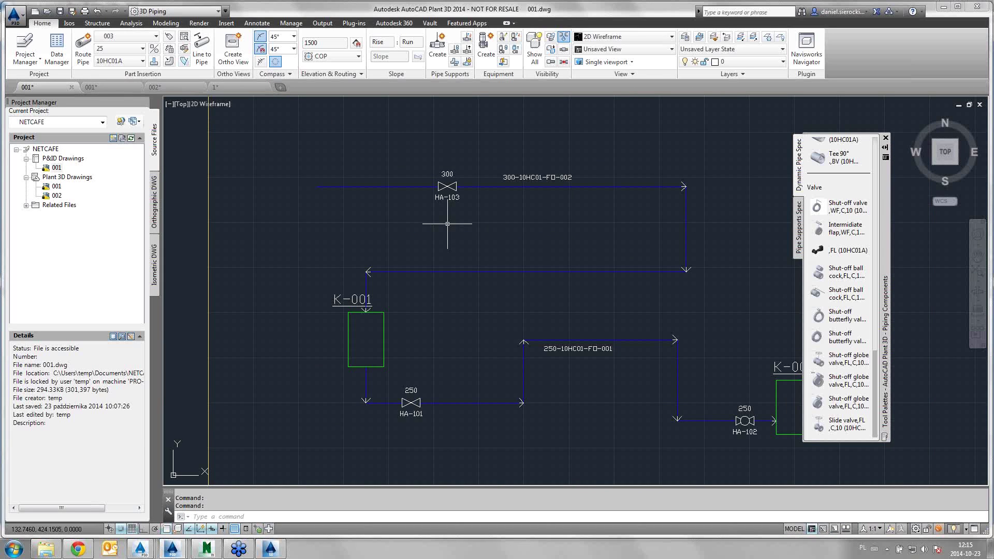